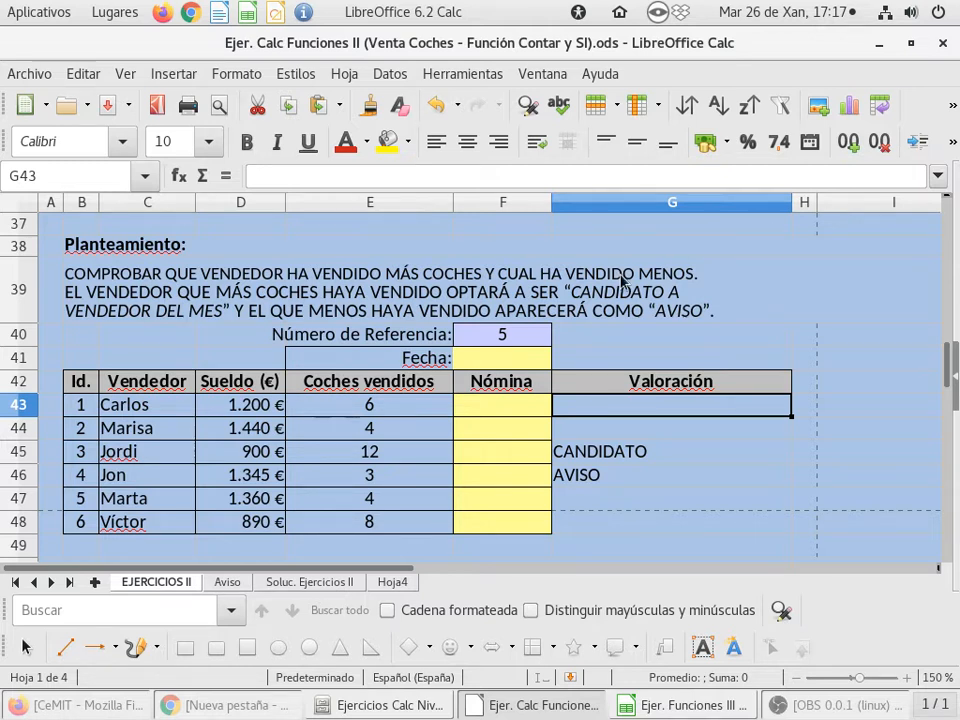
# Enter the formula =SI(E43>=F40;D43+200;D43+50) in the first Nómina cell, F43
pyautogui.click(489, 412)
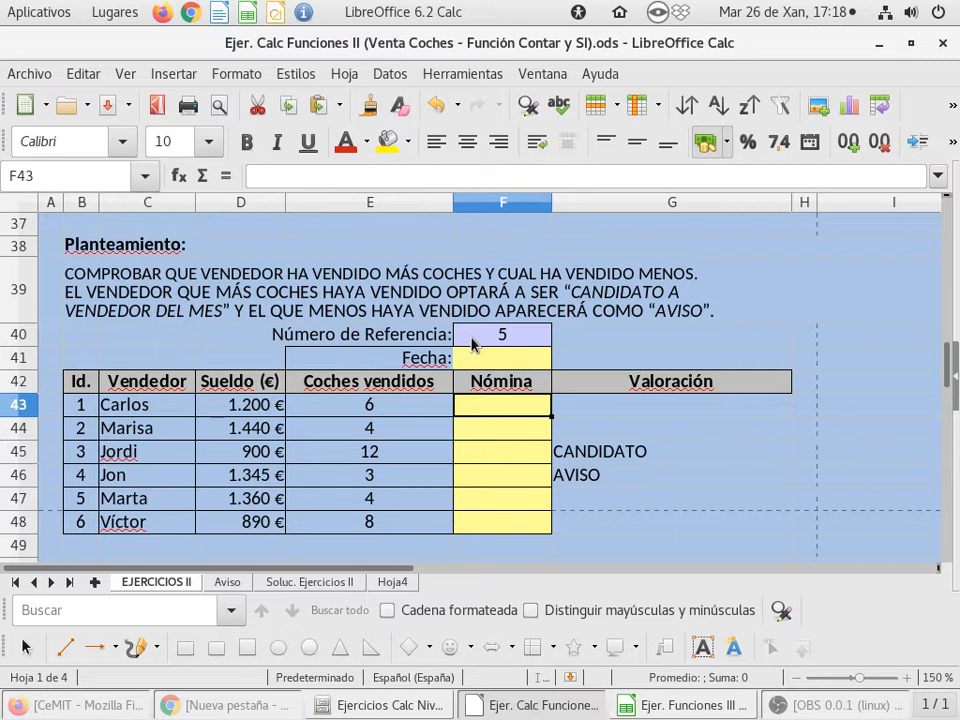
pyautogui.write('=')
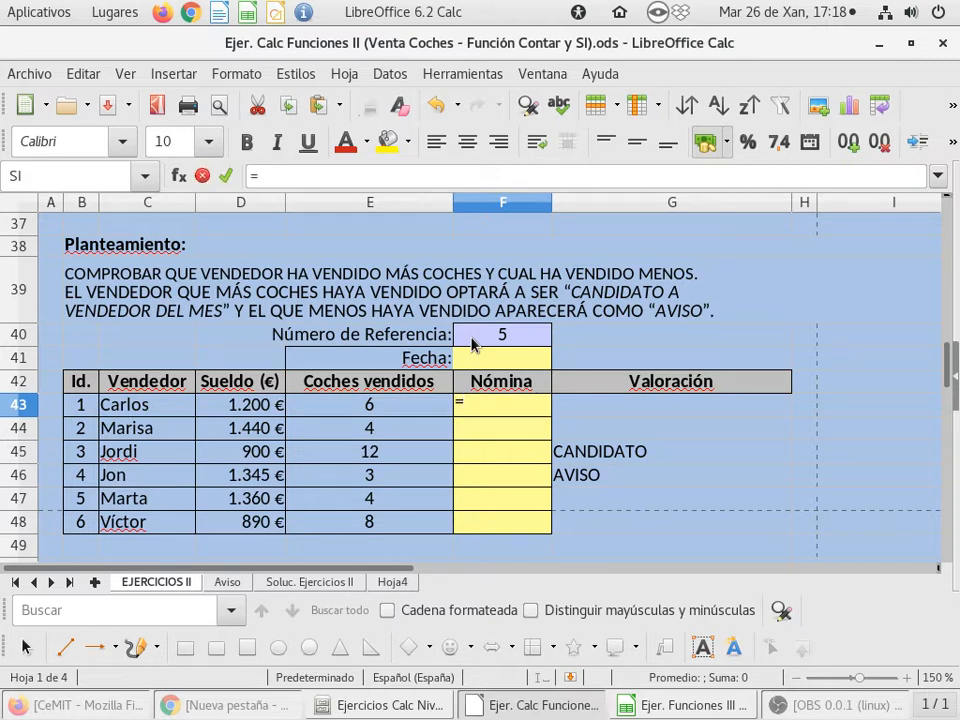
pyautogui.write('SI(')
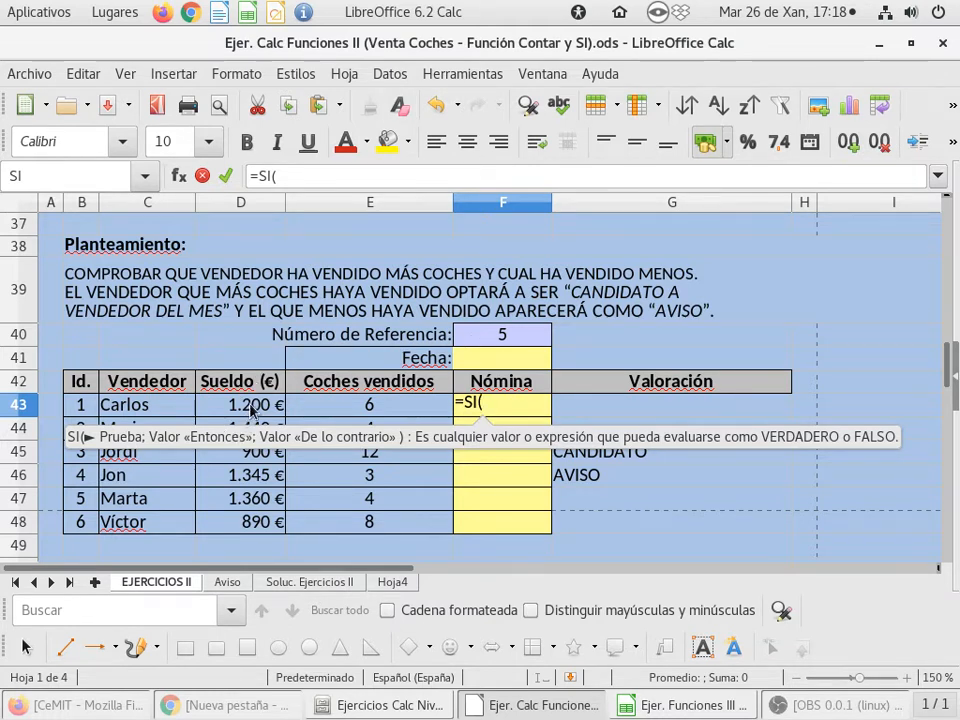
pyautogui.click(393, 409)
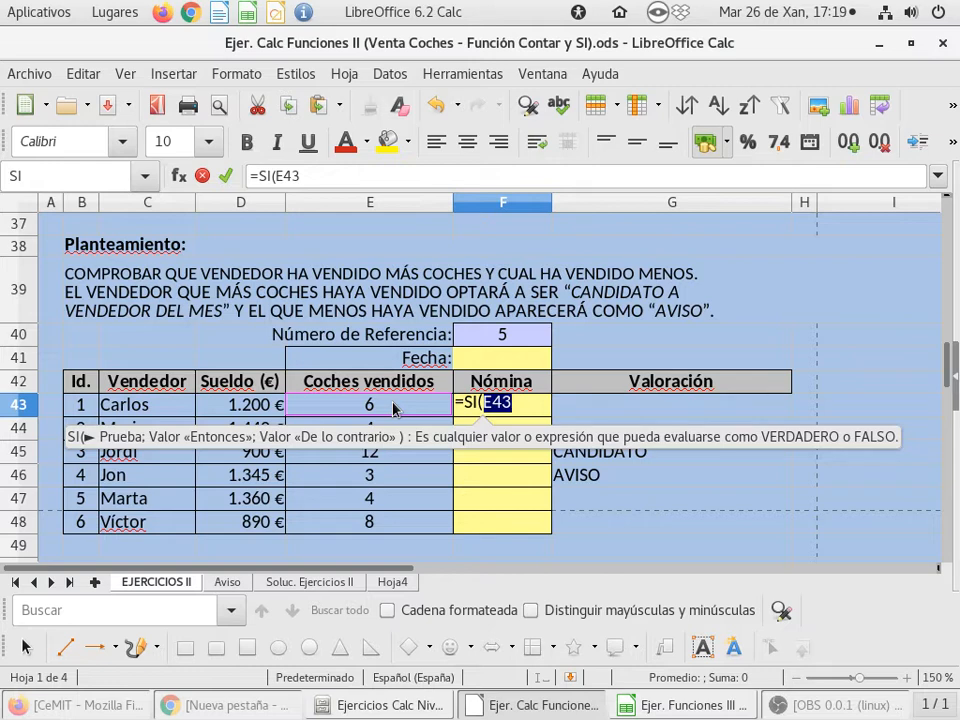
pyautogui.write('>=')
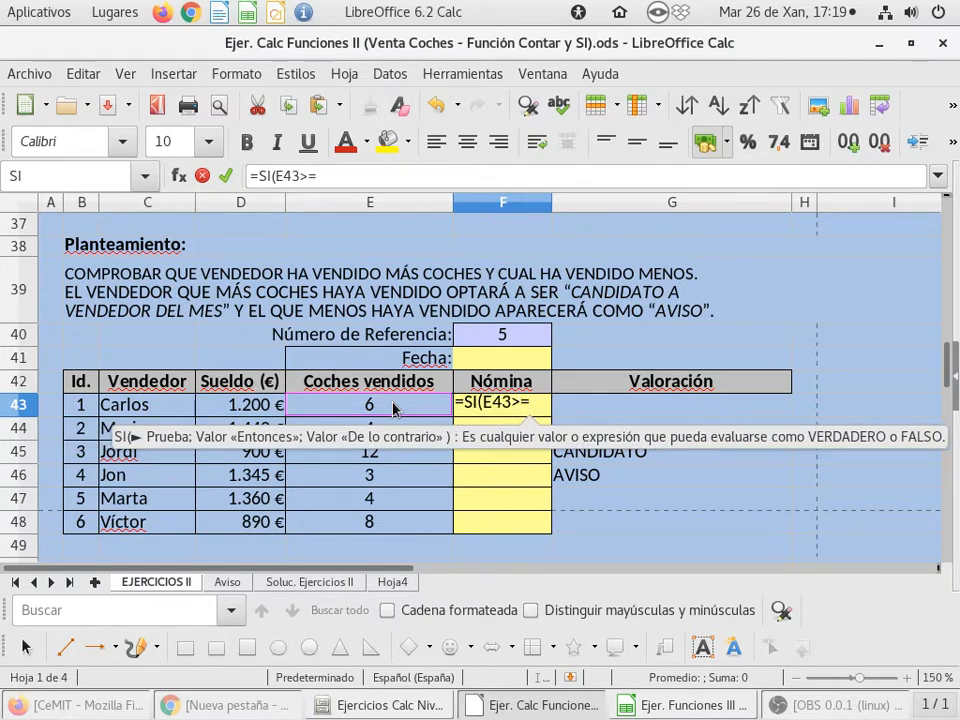
pyautogui.click(513, 336)
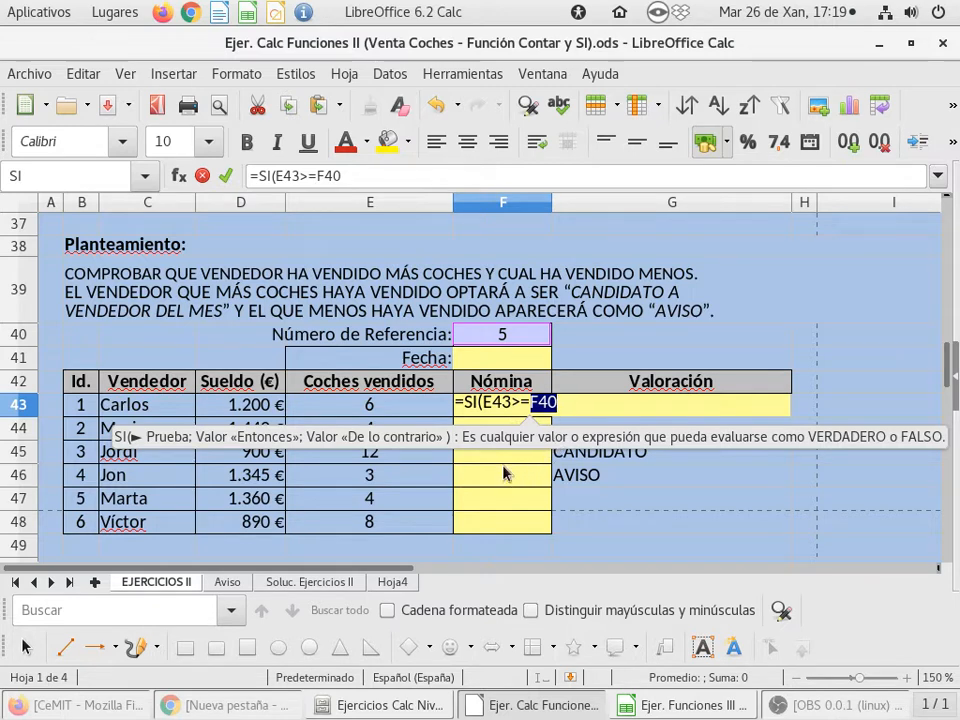
pyautogui.write(';')
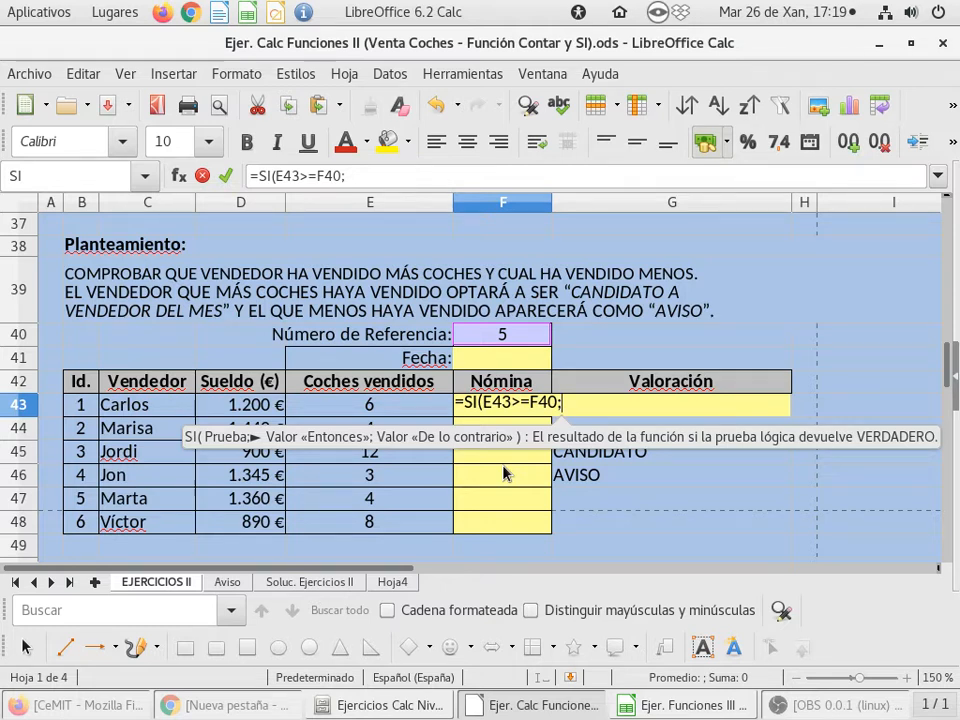
pyautogui.click(218, 409)
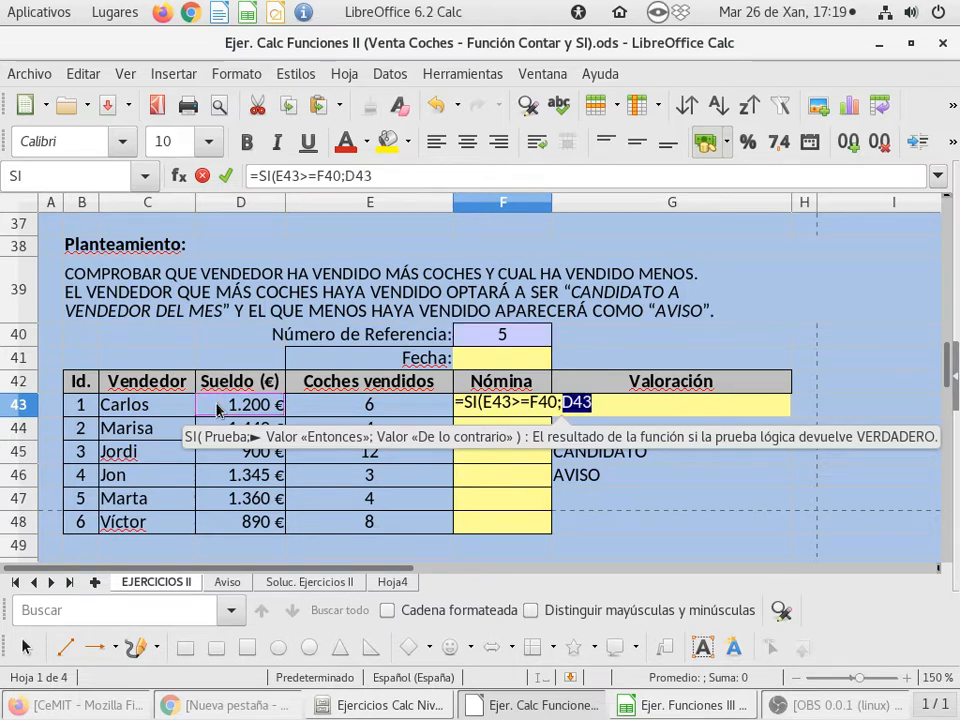
pyautogui.write('+200')
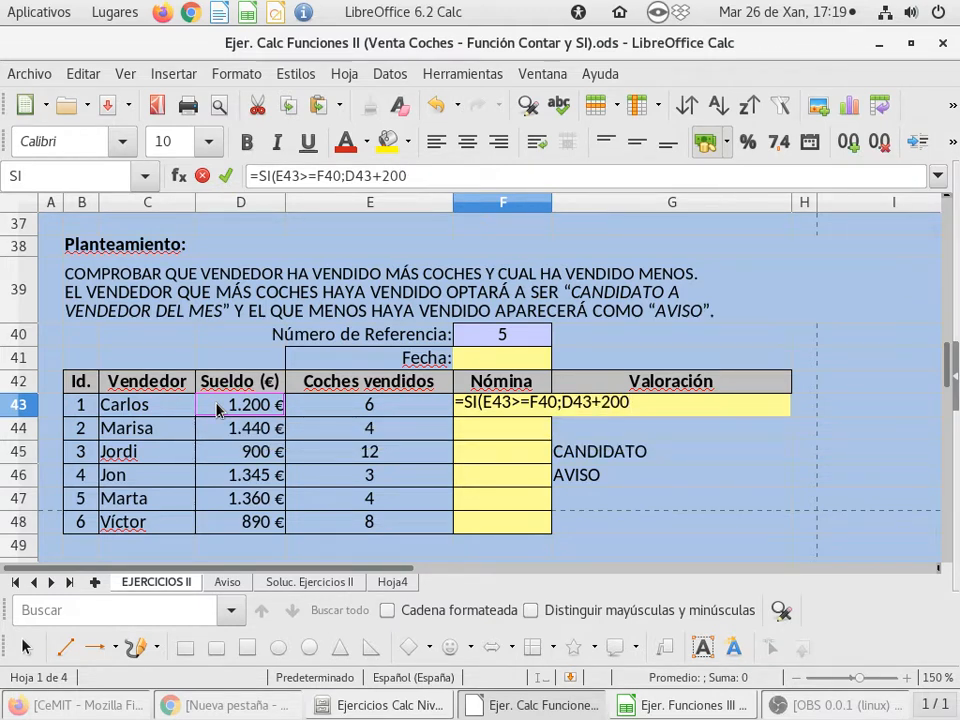
pyautogui.write(';')
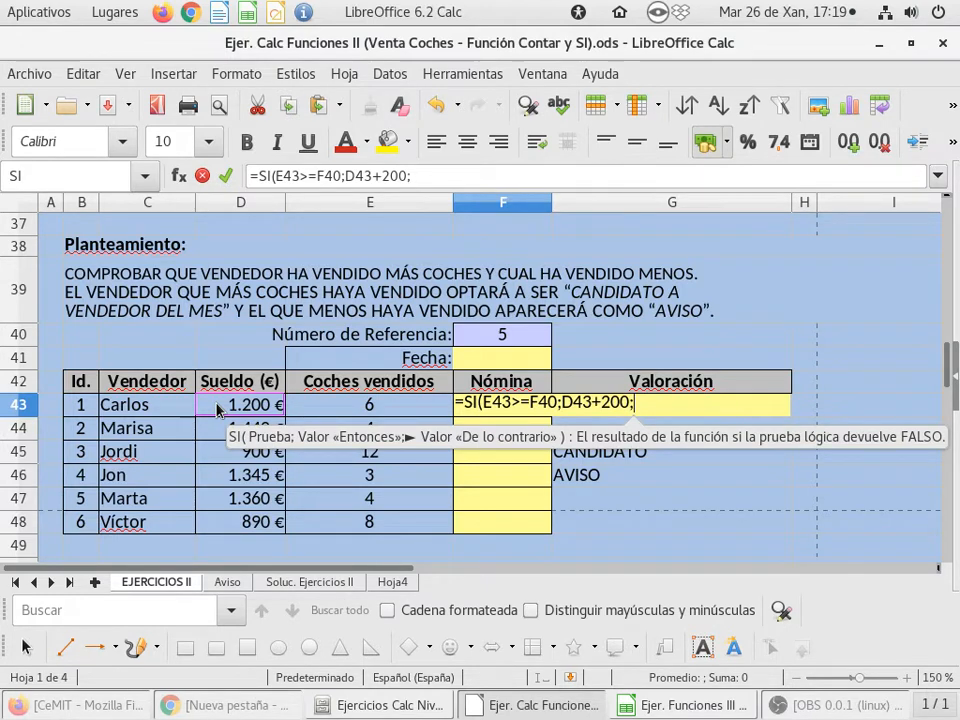
pyautogui.click(216, 408)
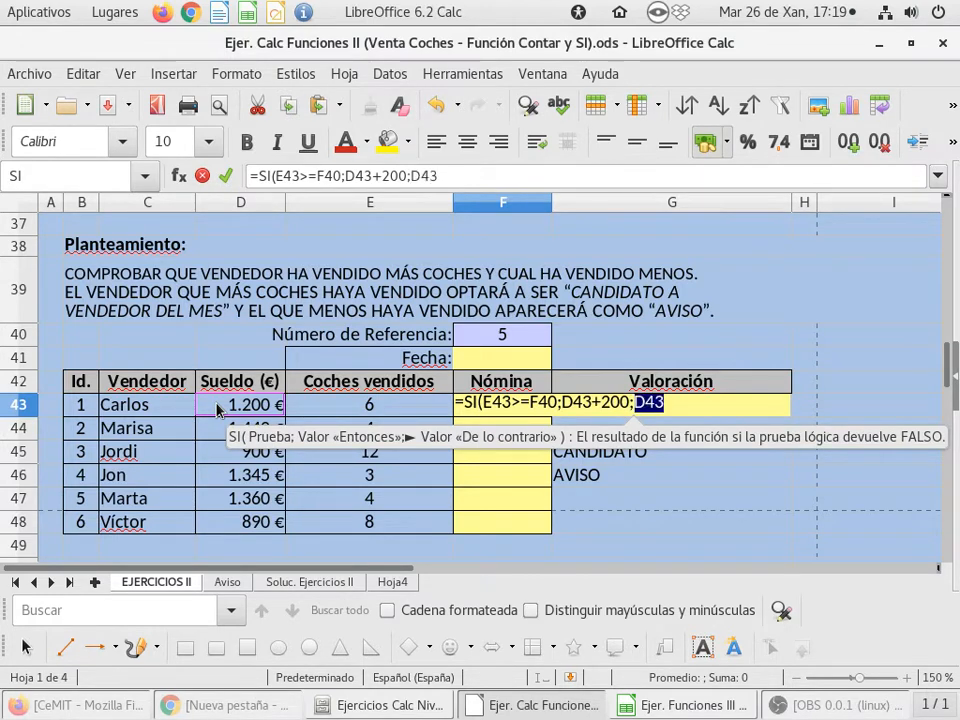
pyautogui.write('+50')
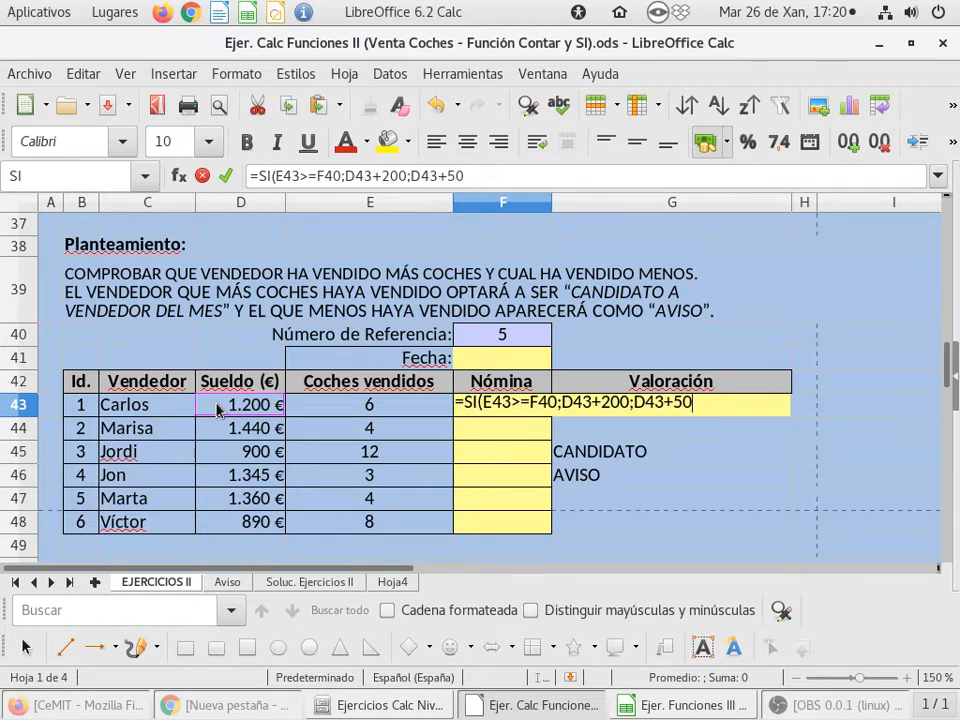
pyautogui.write(')')
pyautogui.press('Return')
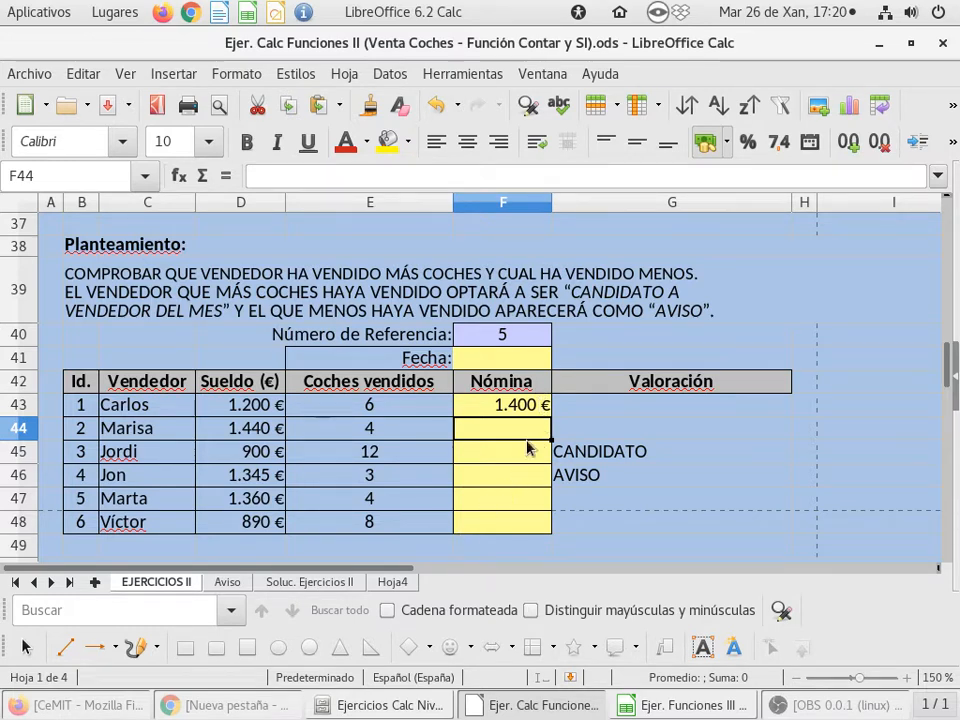
# Make the reference to the Número de Referencia cell absolute as $F$40 in the F43 formula
pyautogui.doubleClick(481, 407)
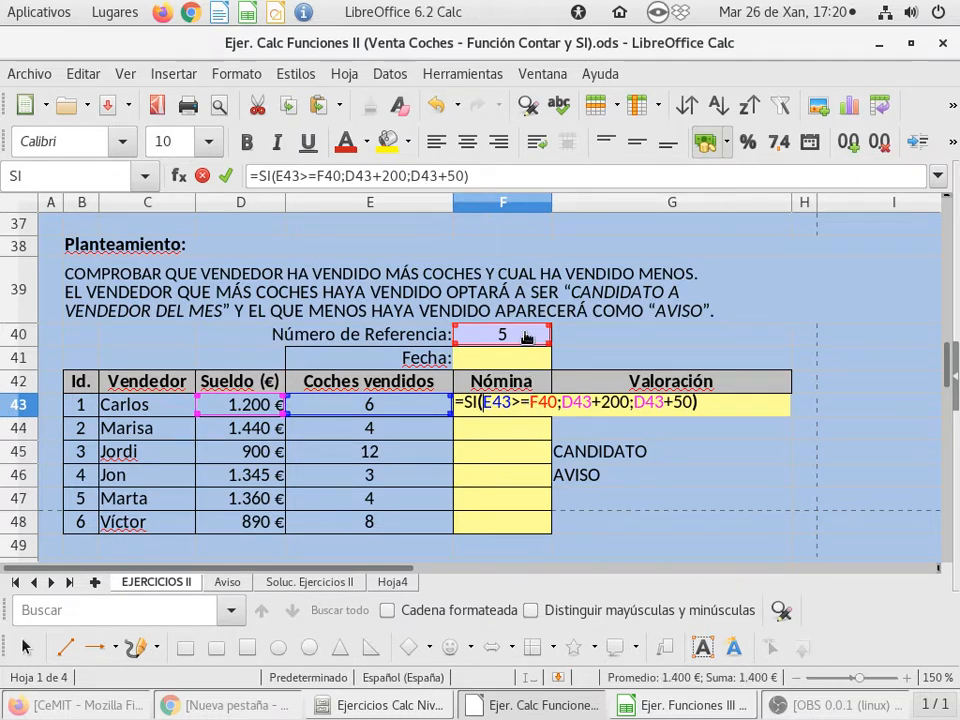
pyautogui.click(524, 399)
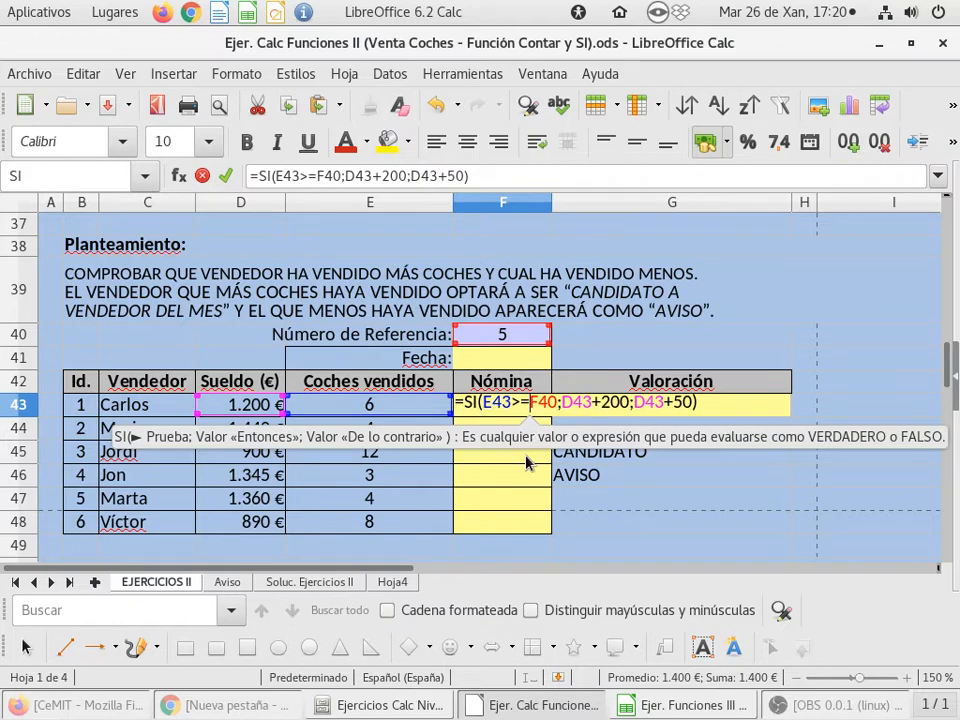
pyautogui.write('$')
pyautogui.press('Right')
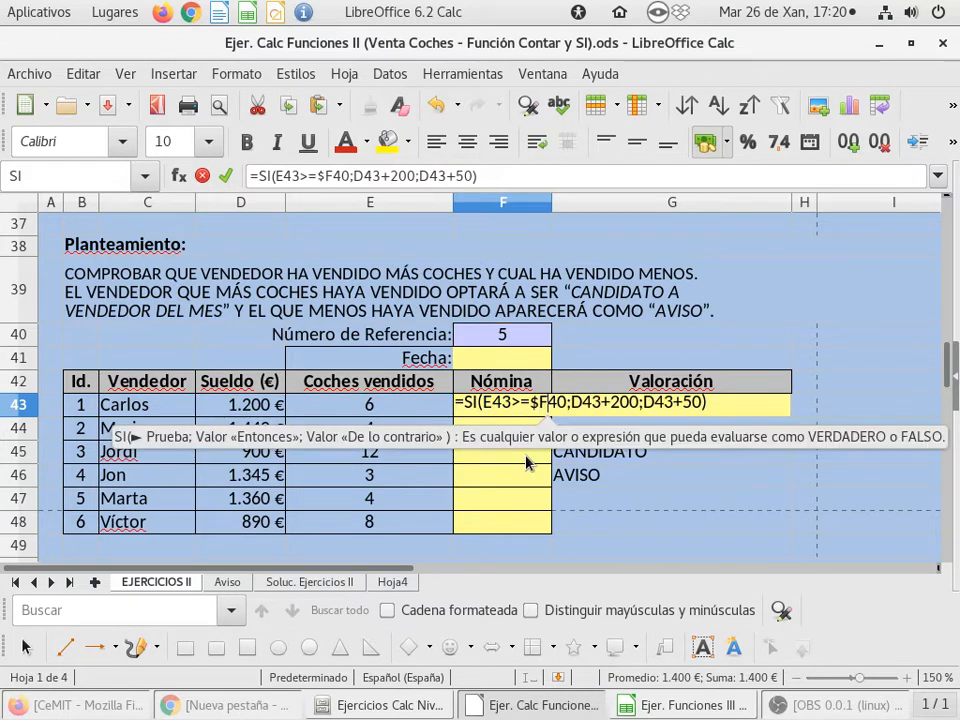
pyautogui.write('$')
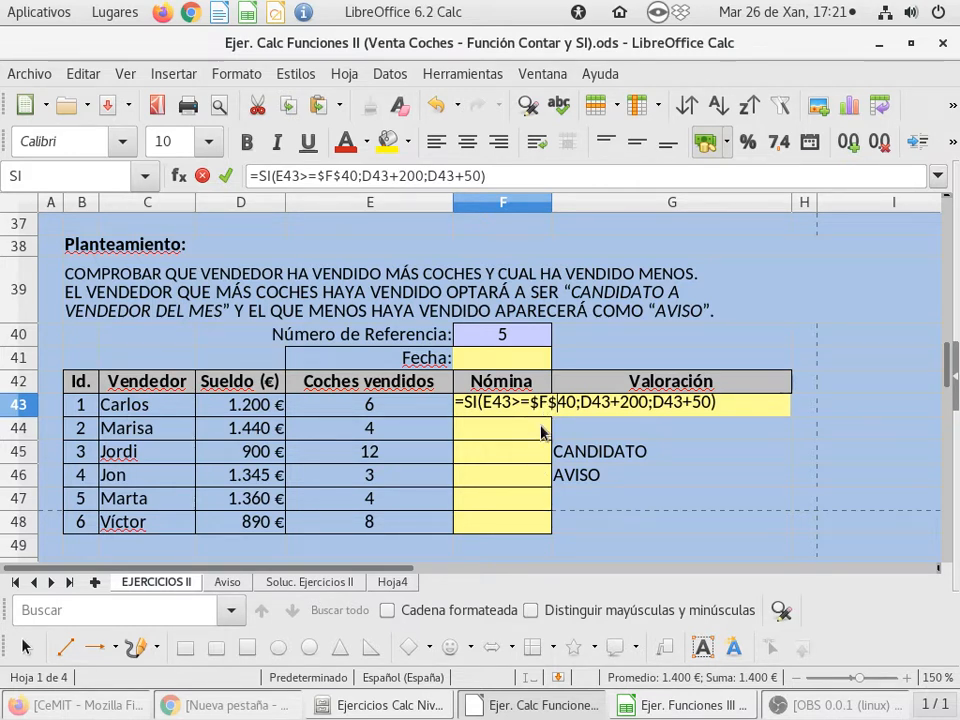
pyautogui.press('Return')
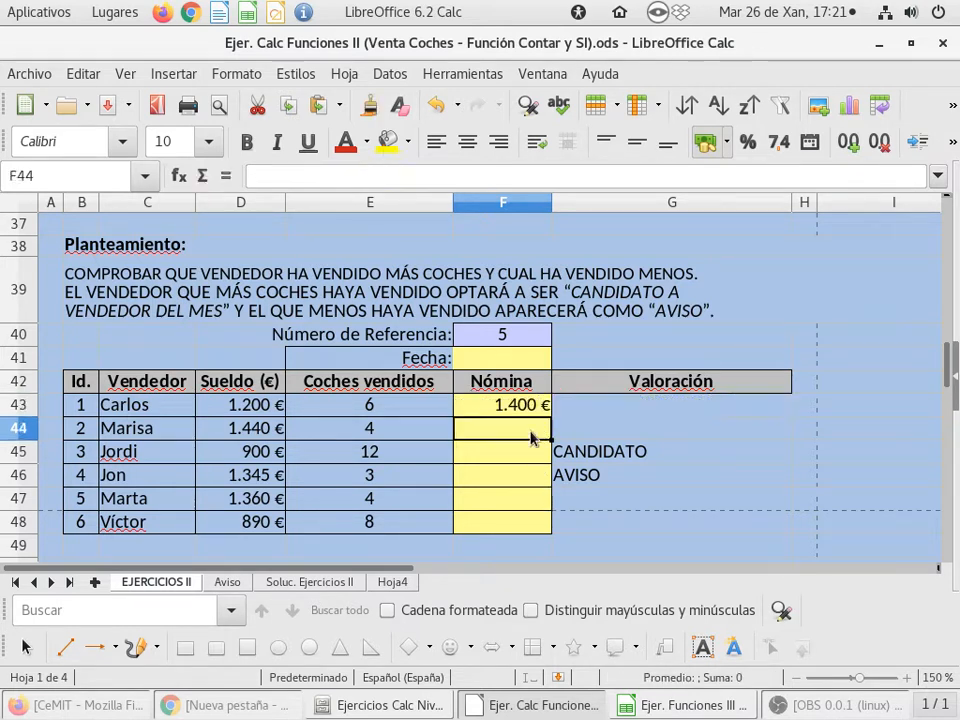
# Copy the F43 formula down the Nómina column through F48 and check the copied formulas in F44 and F48
pyautogui.click(513, 413)
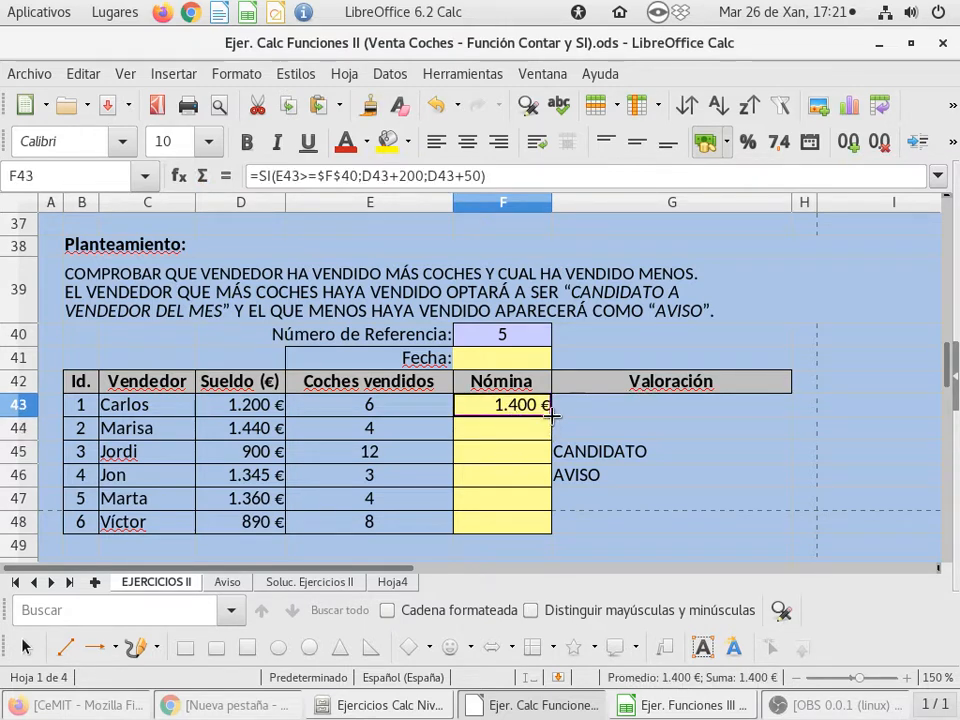
pyautogui.moveTo(549, 416); pyautogui.dragTo(544, 521)
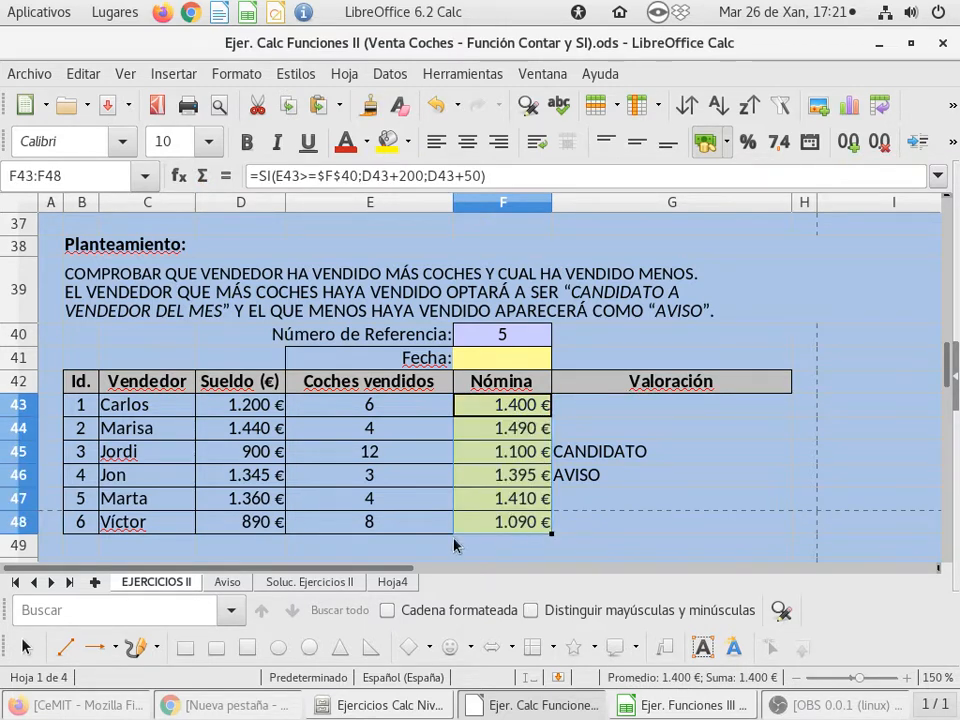
pyautogui.click(507, 427)
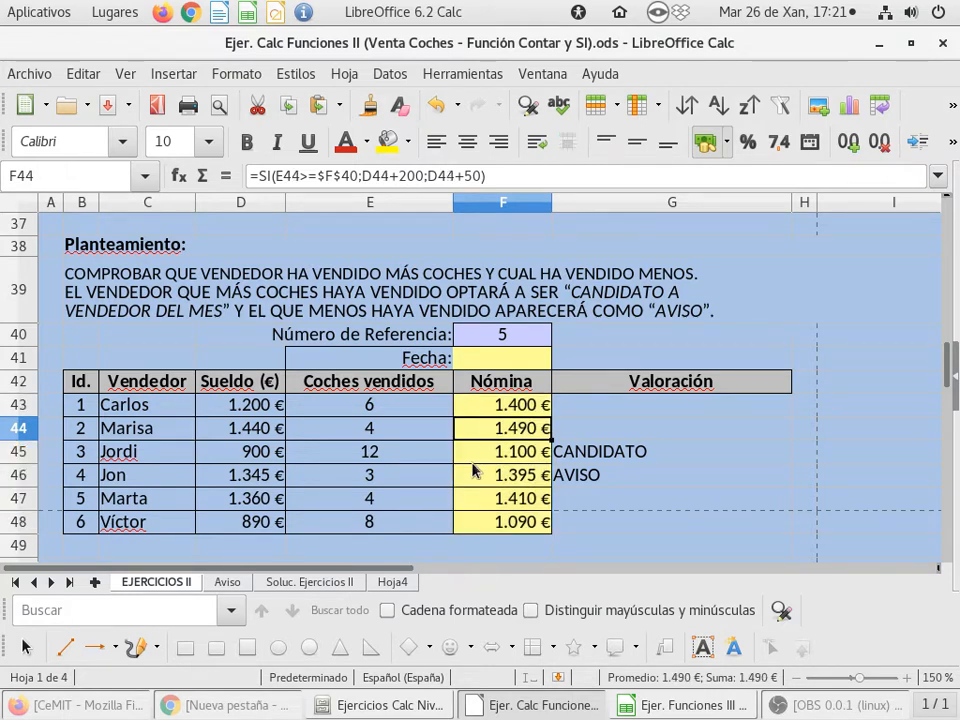
pyautogui.click(413, 458)
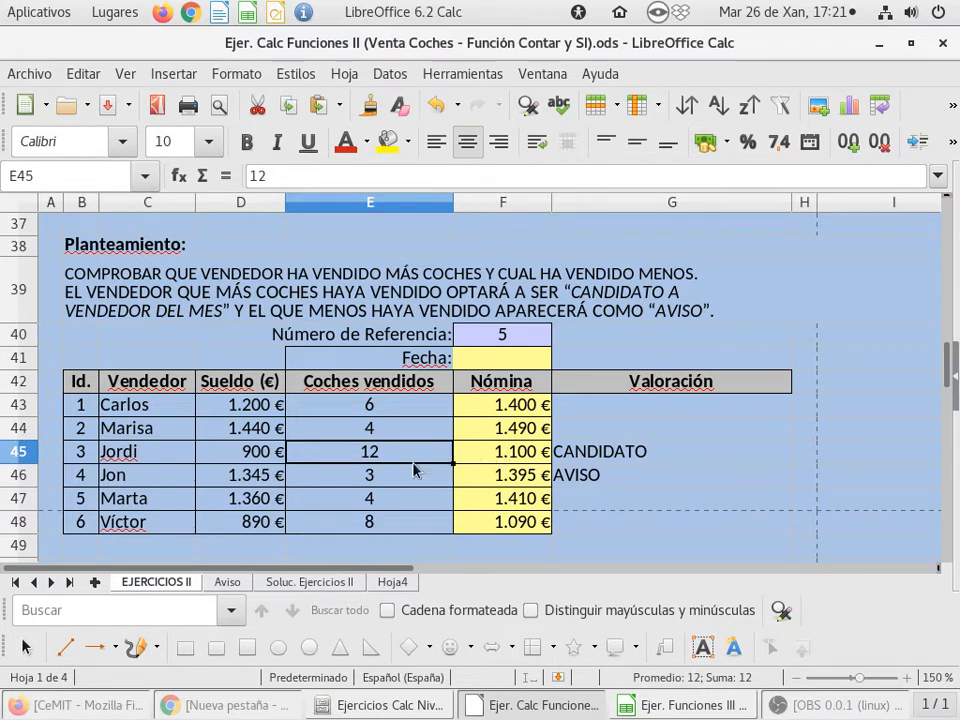
pyautogui.click(407, 481)
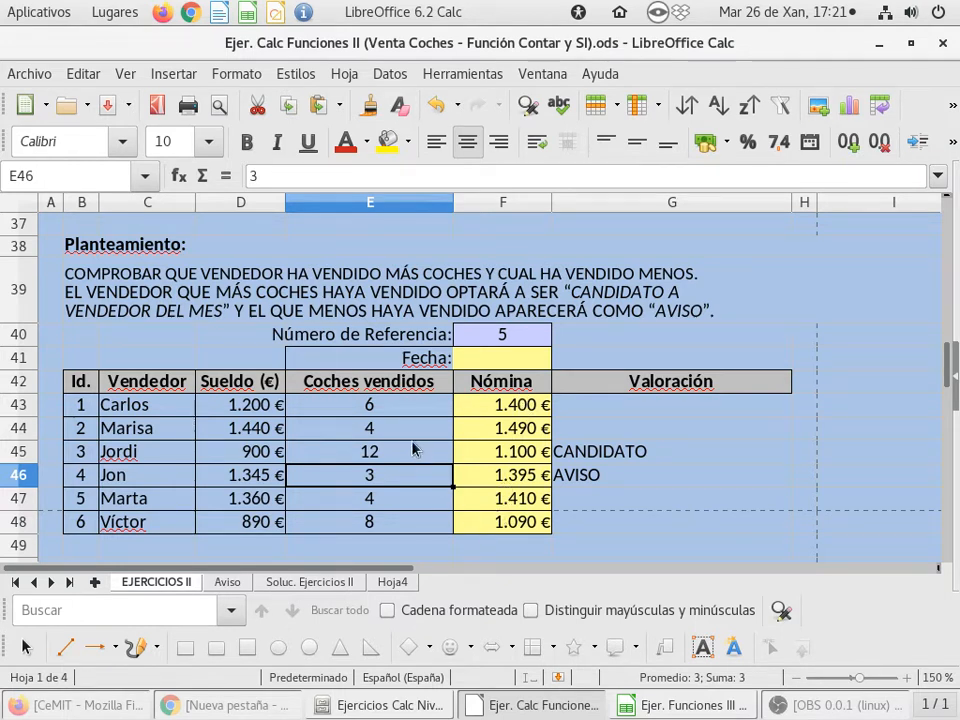
pyautogui.doubleClick(468, 522)
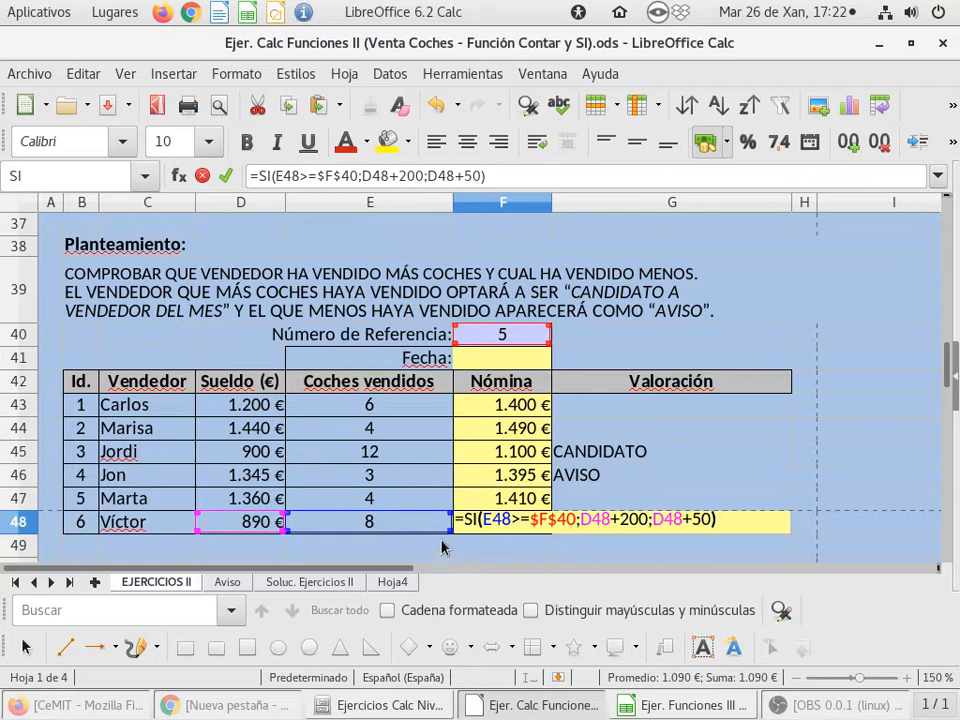
pyautogui.press('Return')
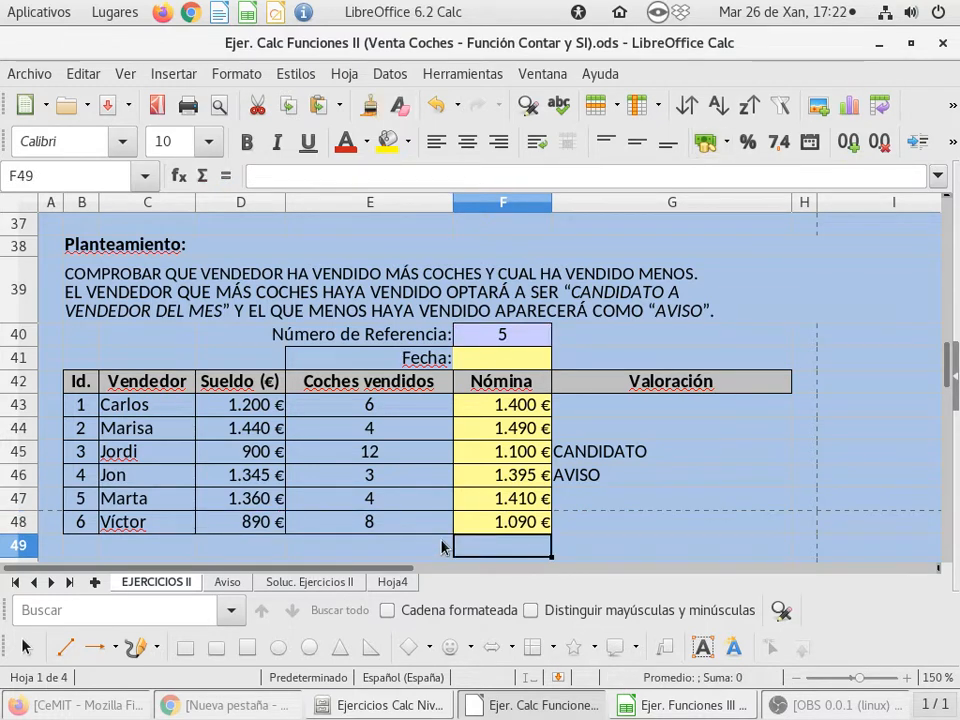
# Start a SI formula in the first Valoración cell, G43, with the logical test E43=MAX(E43:E48)
pyautogui.click(671, 414)
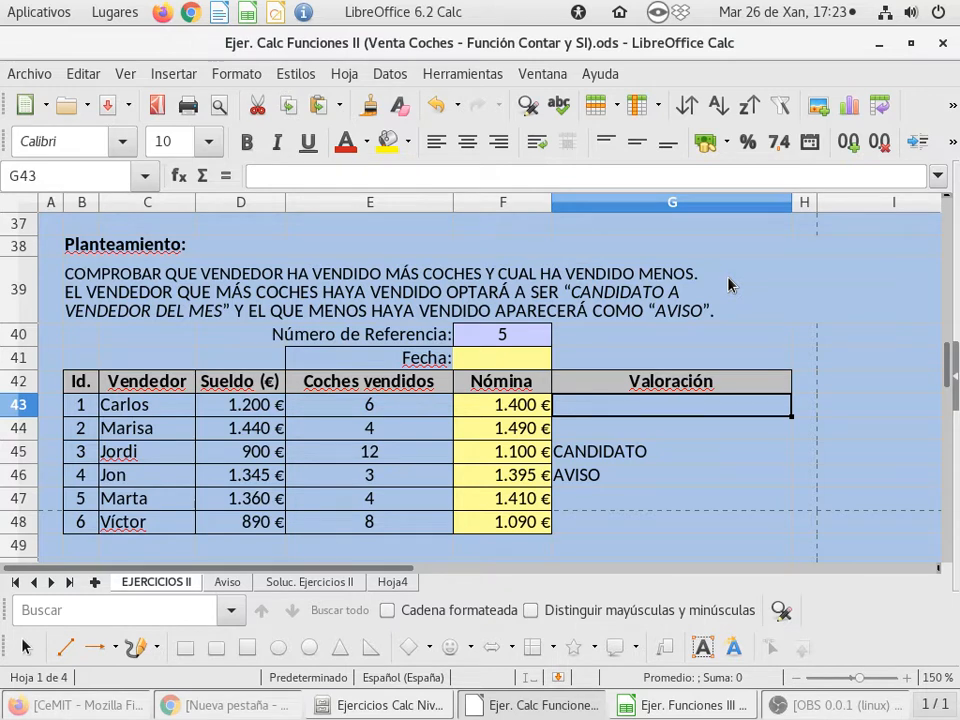
pyautogui.write('=')
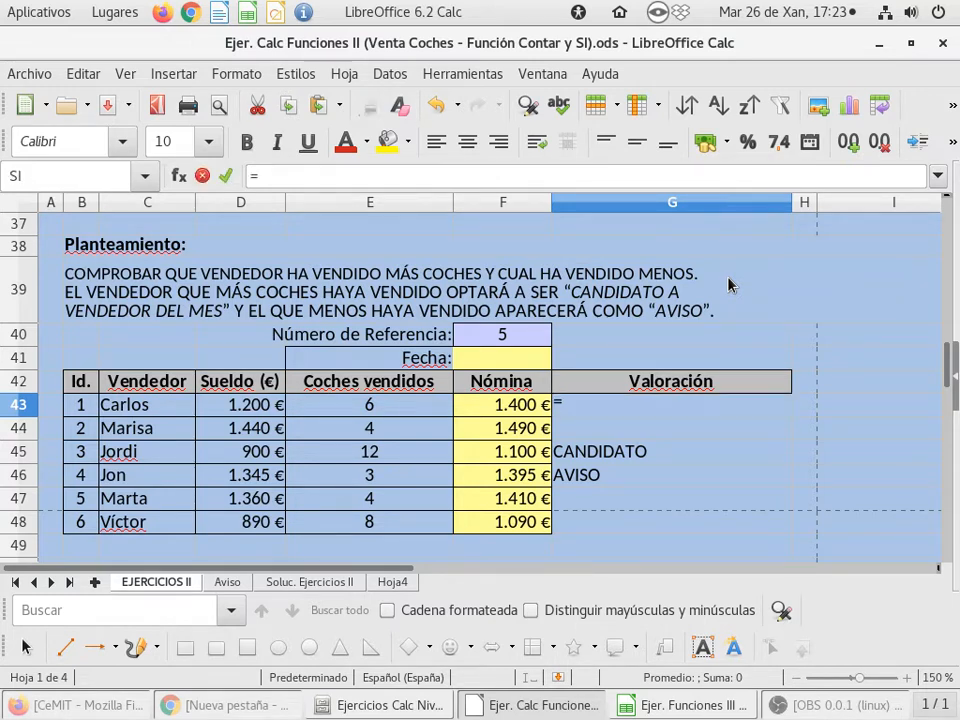
pyautogui.write('SI(')
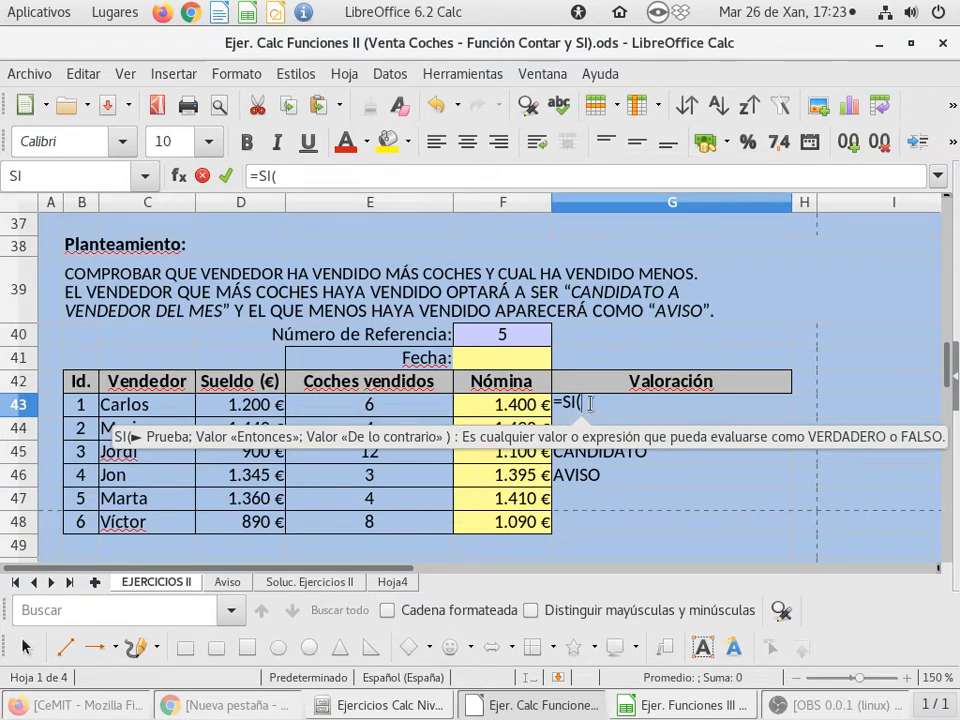
pyautogui.click(406, 408)
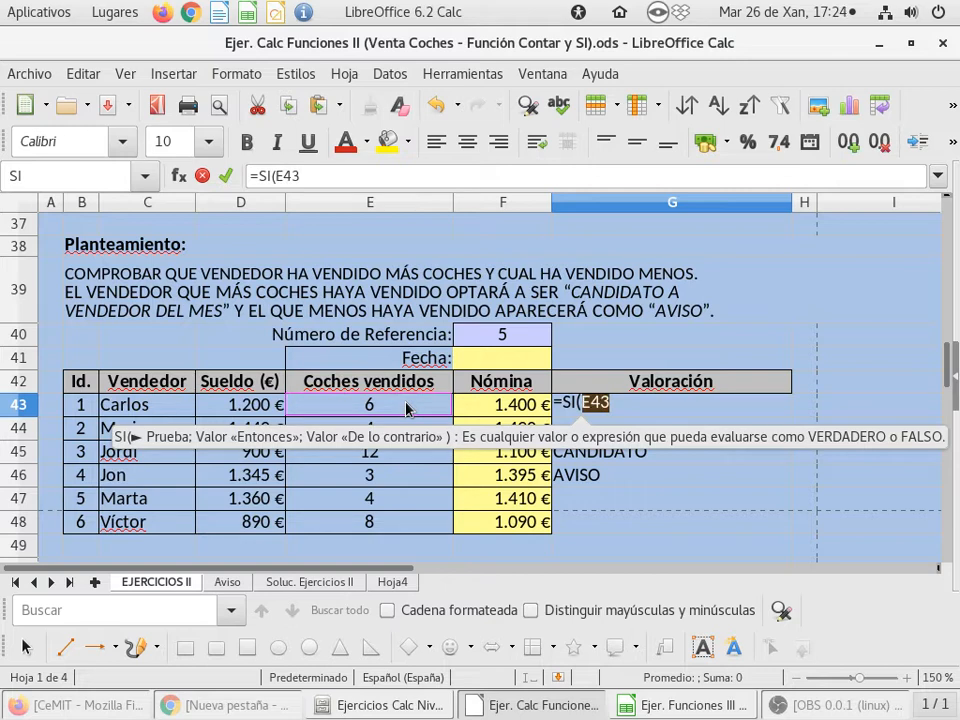
pyautogui.write('=')
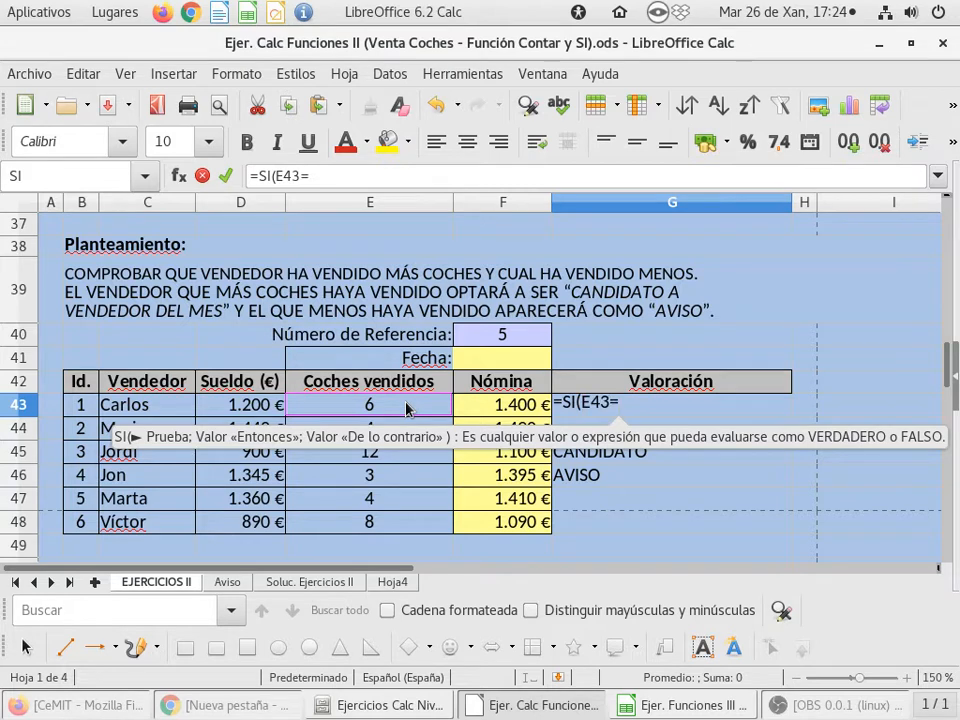
pyautogui.write('MAX')
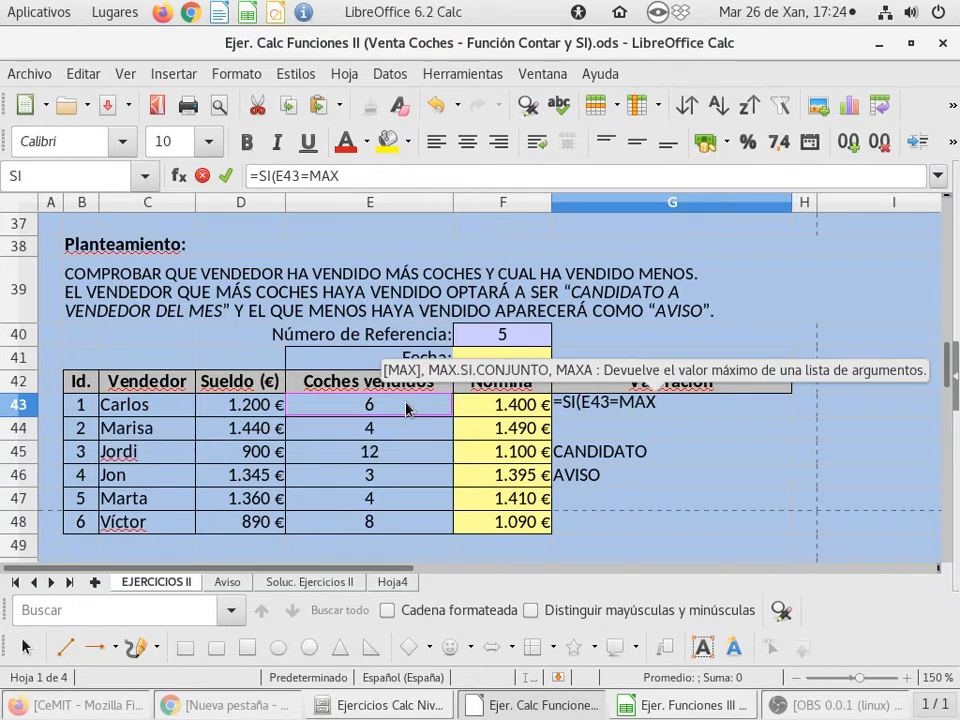
pyautogui.write('(')
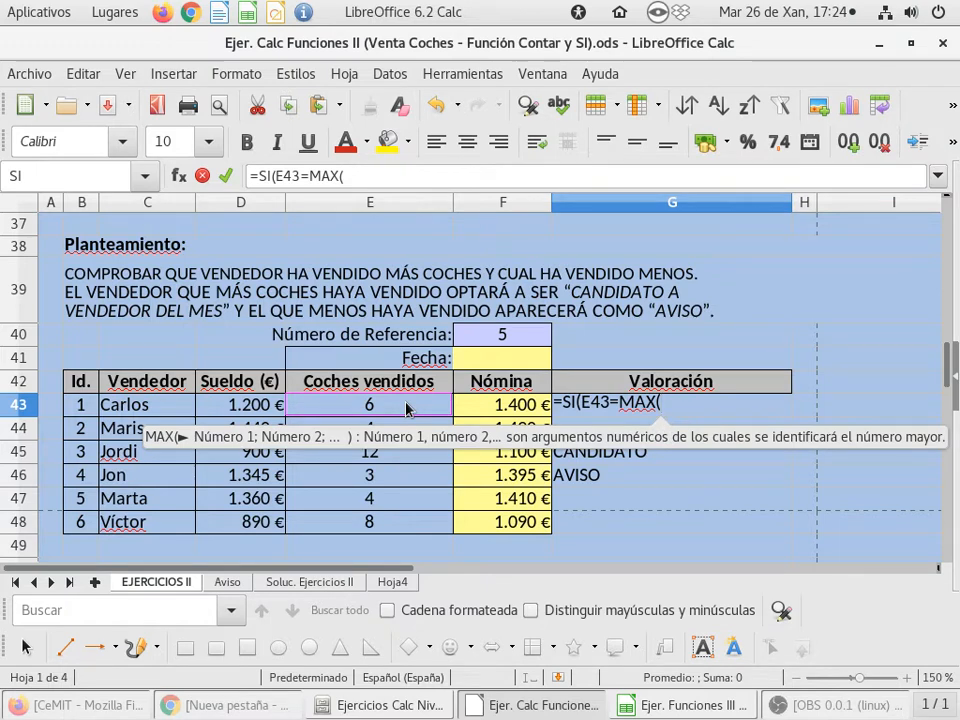
pyautogui.click(407, 408)
pyautogui.moveTo(407, 433); pyautogui.dragTo(405, 528)
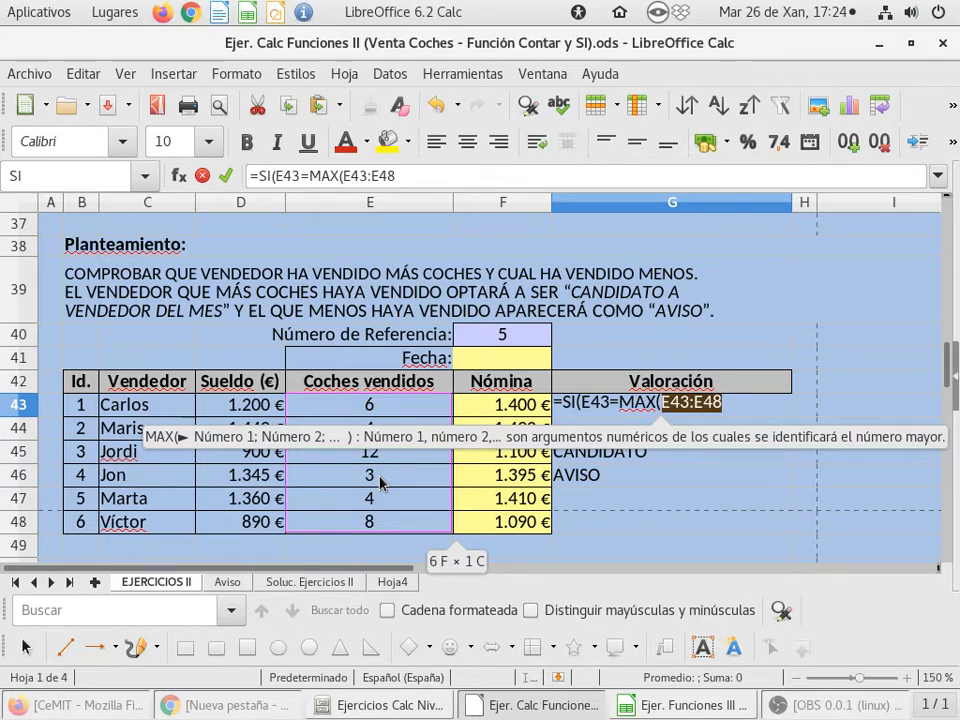
pyautogui.write(')')
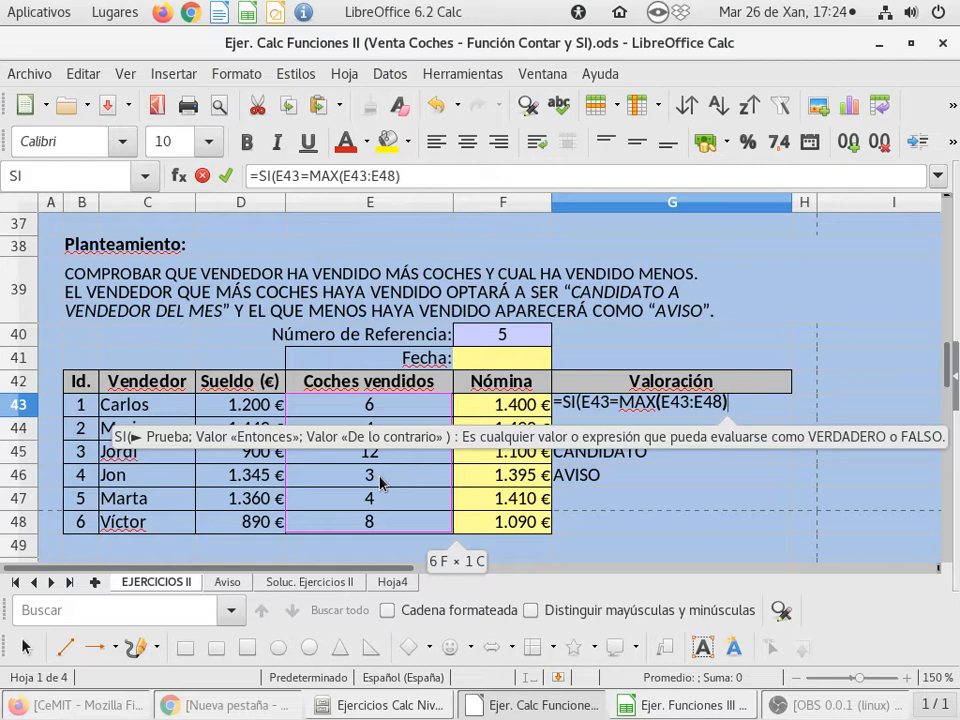
# Add "CANDIDATO" as the value-if-true argument of the SI formula in G43
pyautogui.write(';')
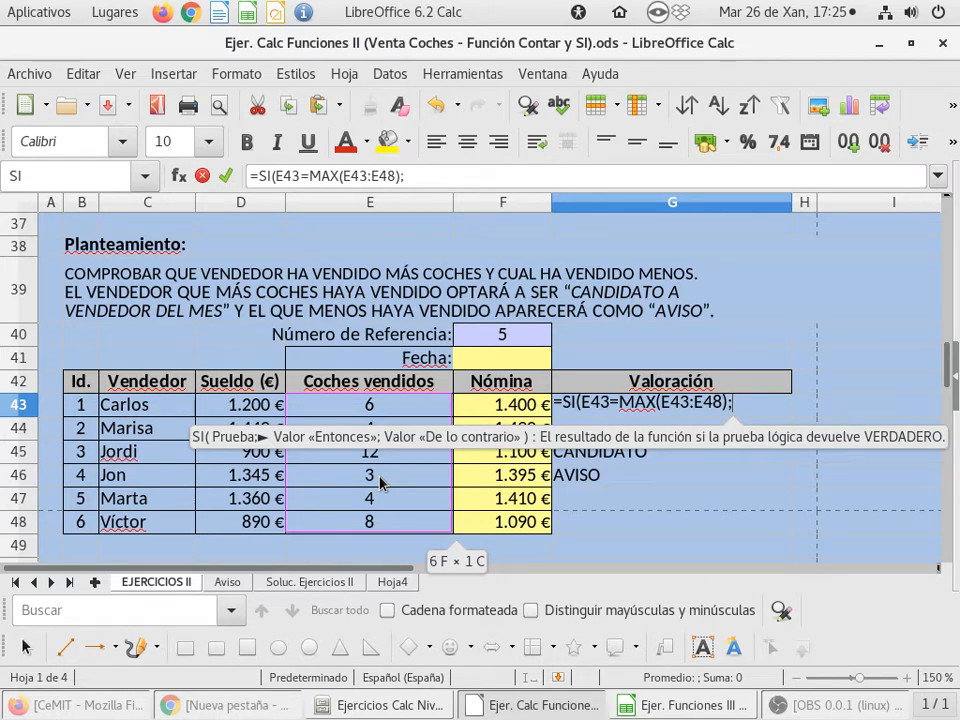
pyautogui.write('"')
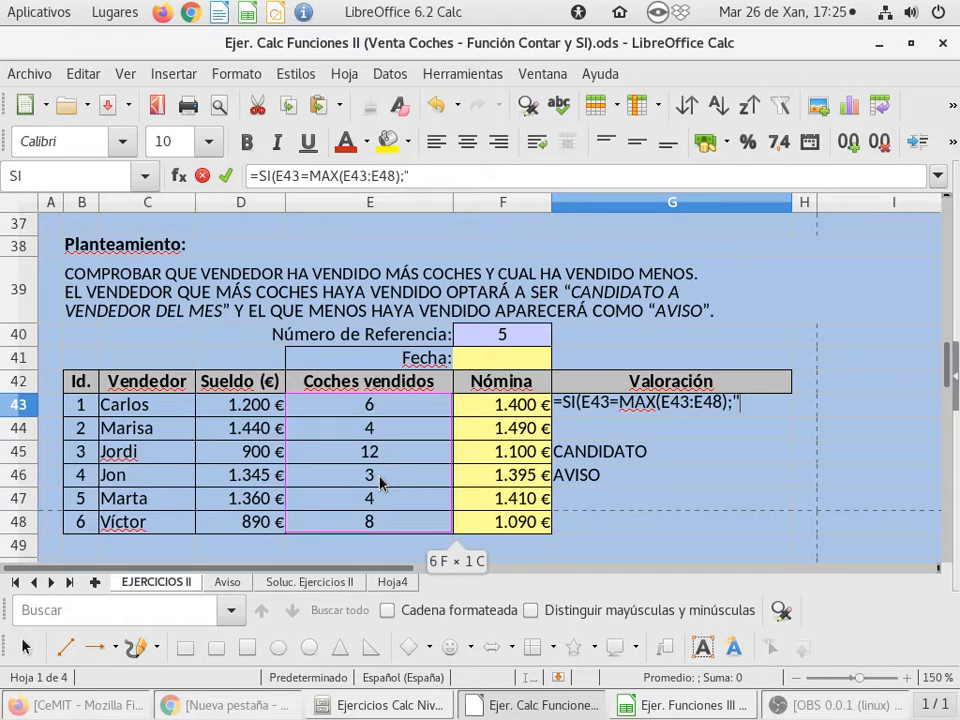
pyautogui.write('CANDIDATYO')
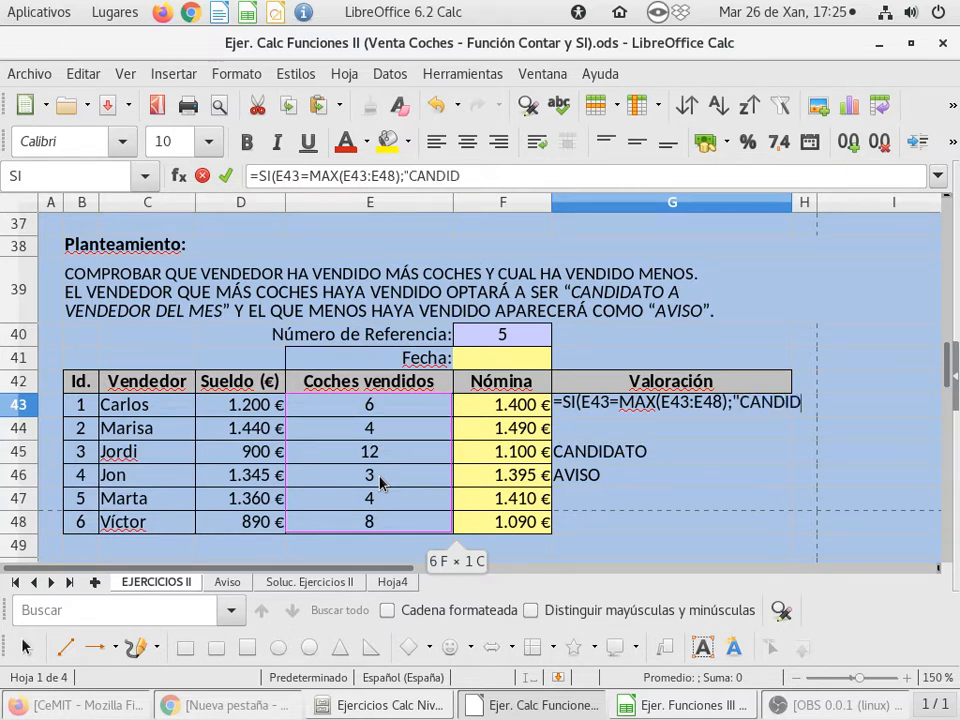
pyautogui.press('BackSpace')
pyautogui.press('BackSpace')
pyautogui.write('O"')
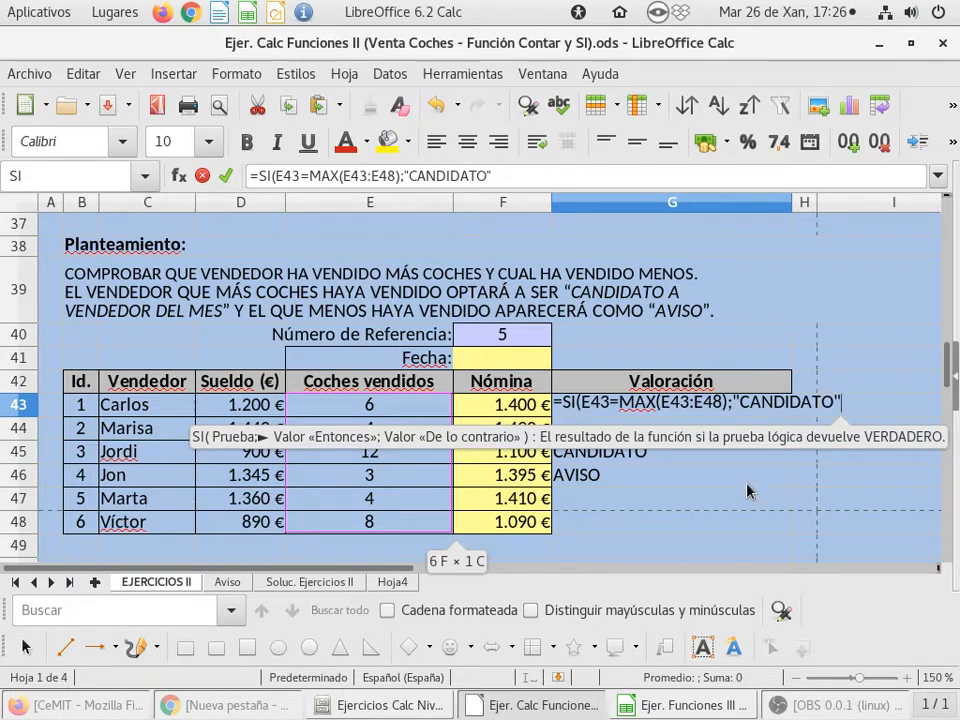
# Nest a second SI as the value-if-false argument in G43, with the logical test E43=MIN(E43:E48)
pyautogui.write(';')
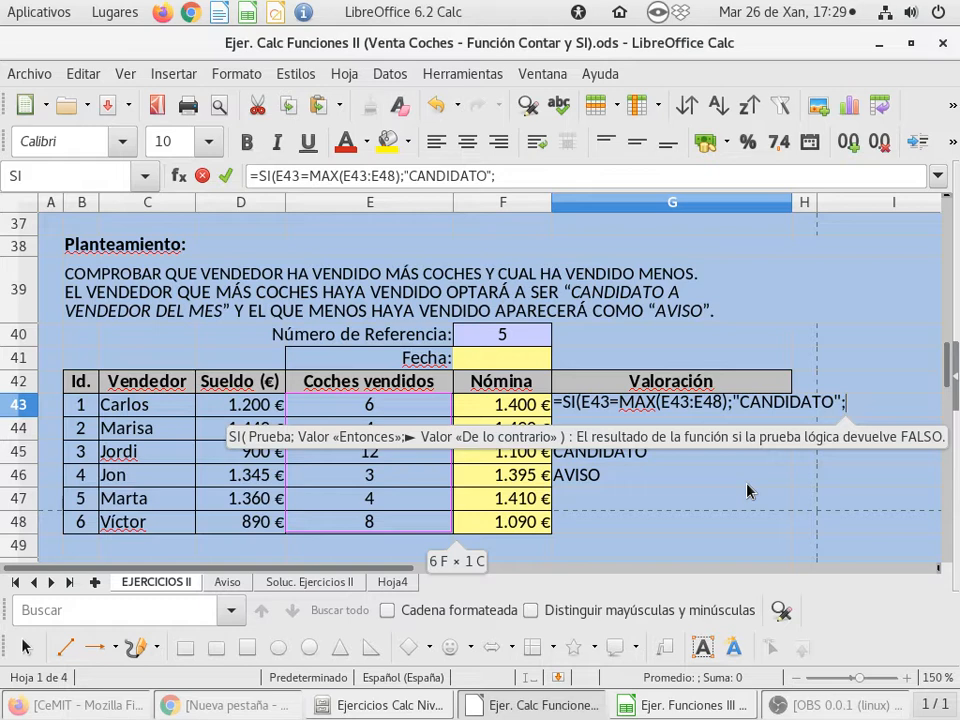
pyautogui.write('SI')
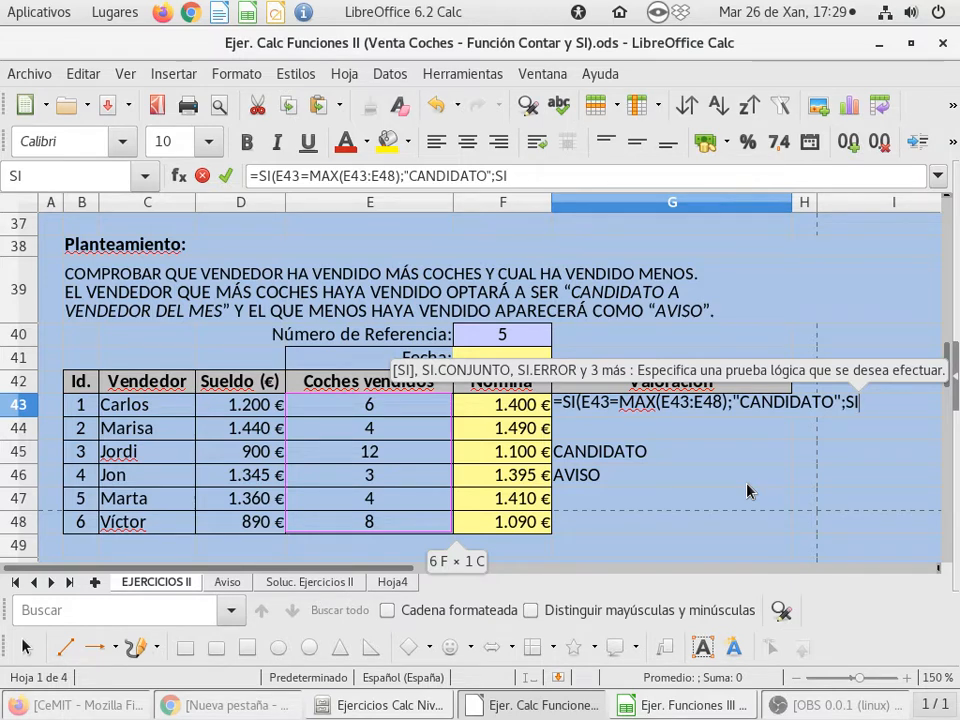
pyautogui.write('(')
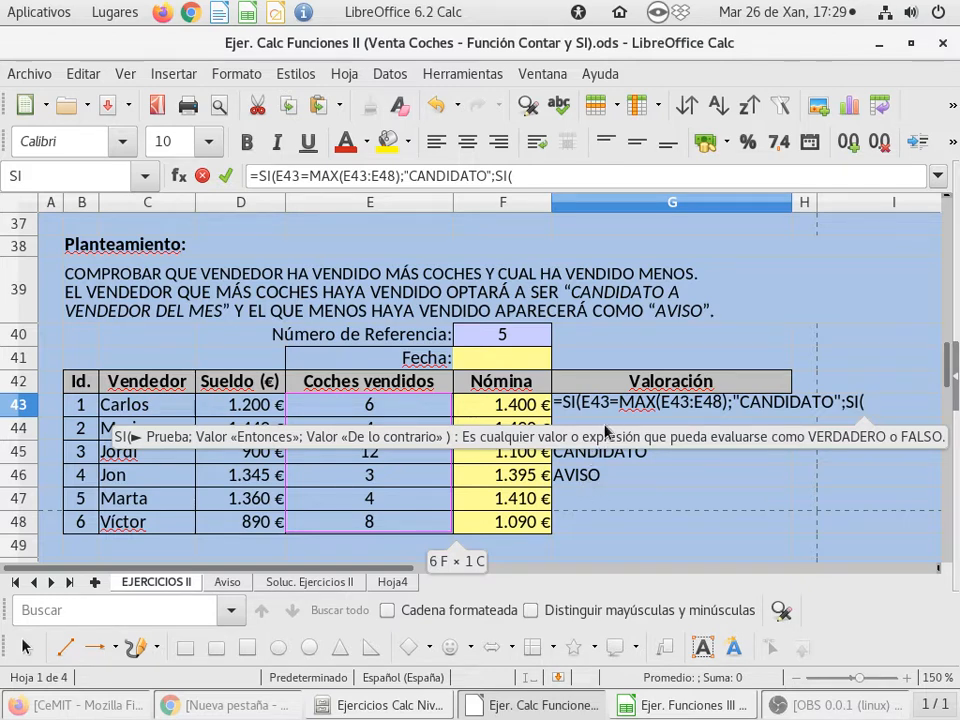
pyautogui.click(379, 406)
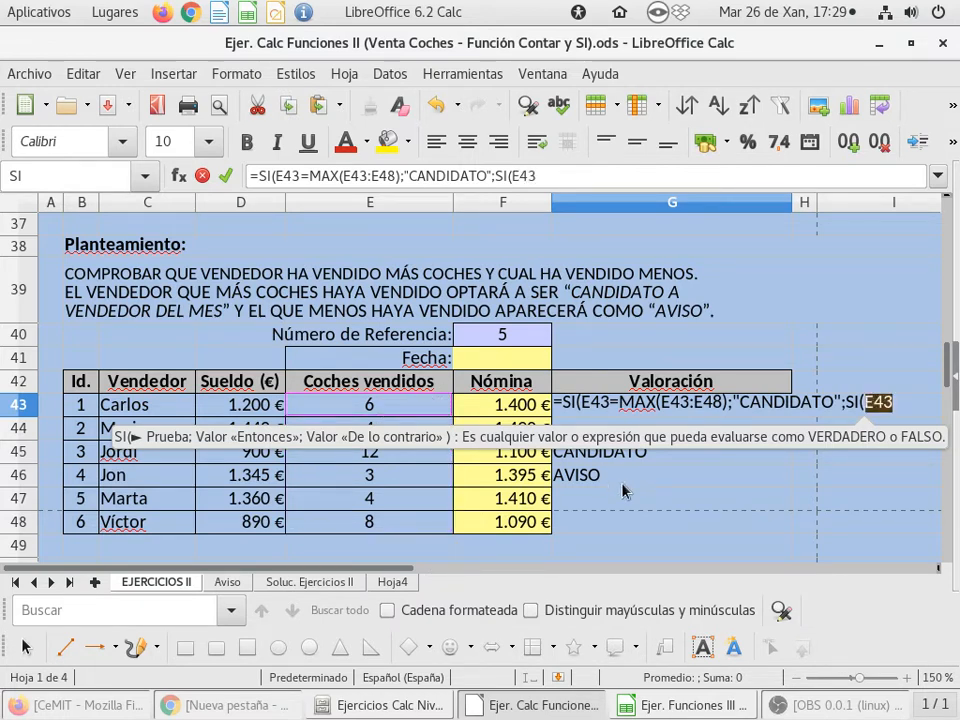
pyautogui.write('=MIN')
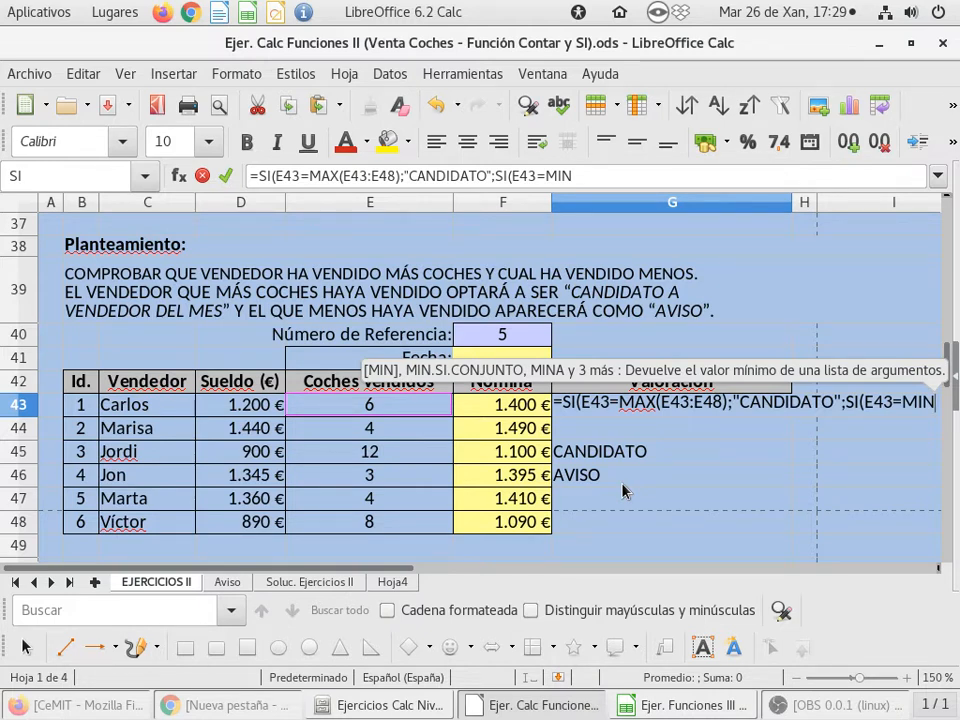
pyautogui.write('(')
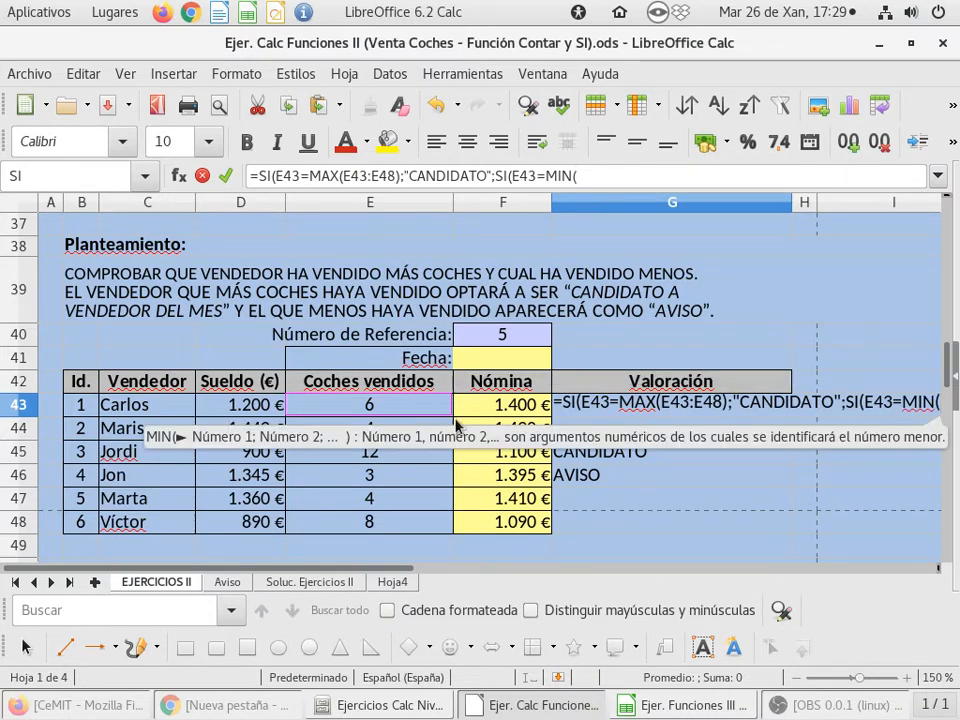
pyautogui.moveTo(401, 414); pyautogui.dragTo(406, 532)
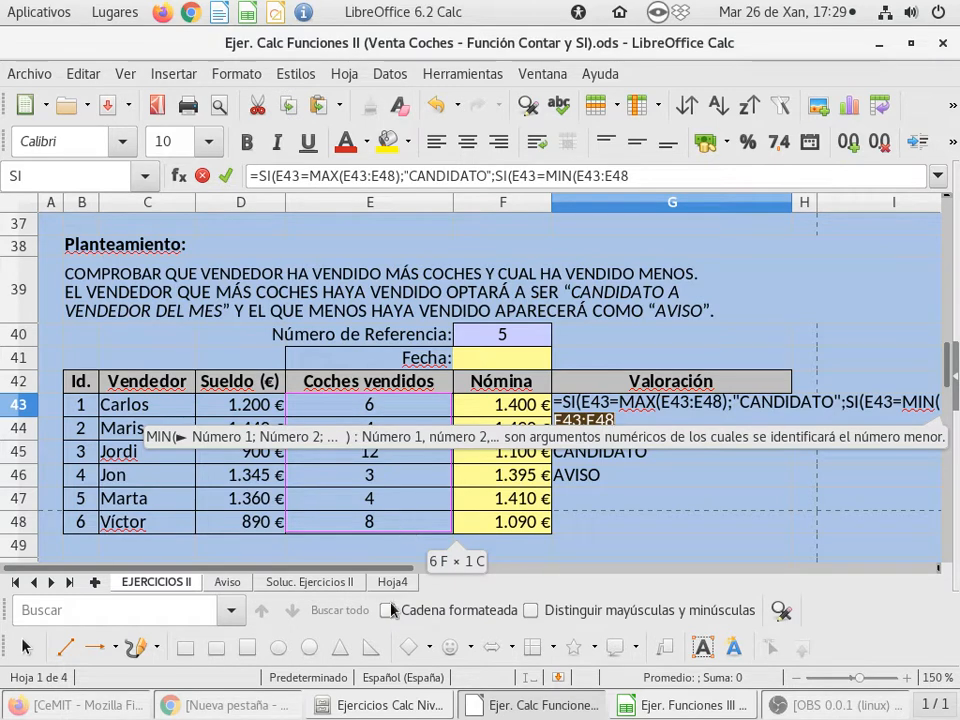
pyautogui.moveTo(397, 571); pyautogui.dragTo(466, 571)
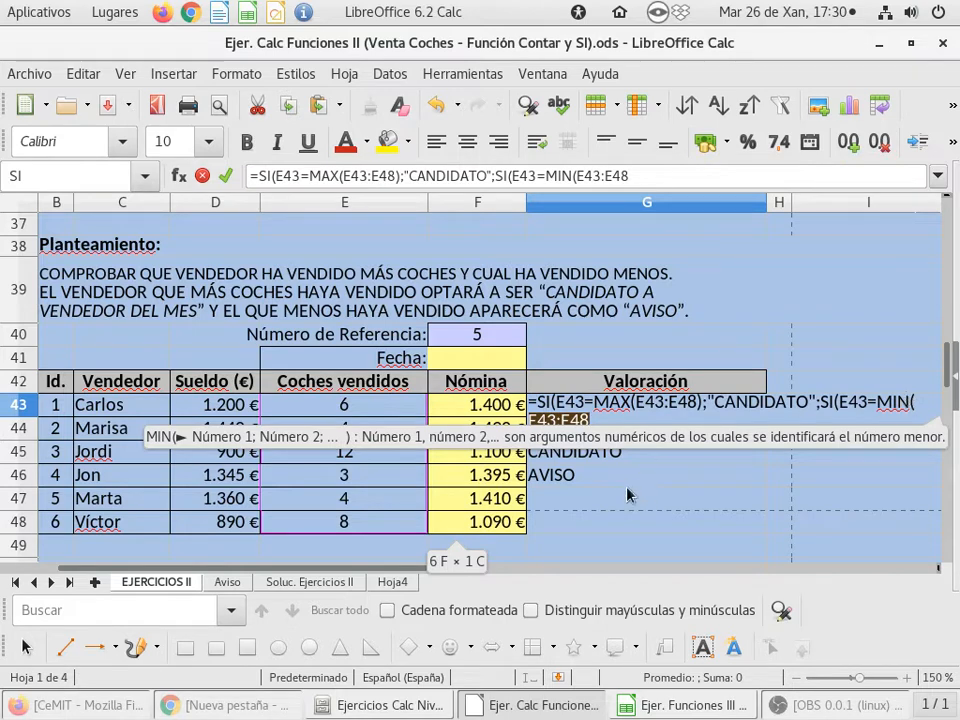
pyautogui.write(')')
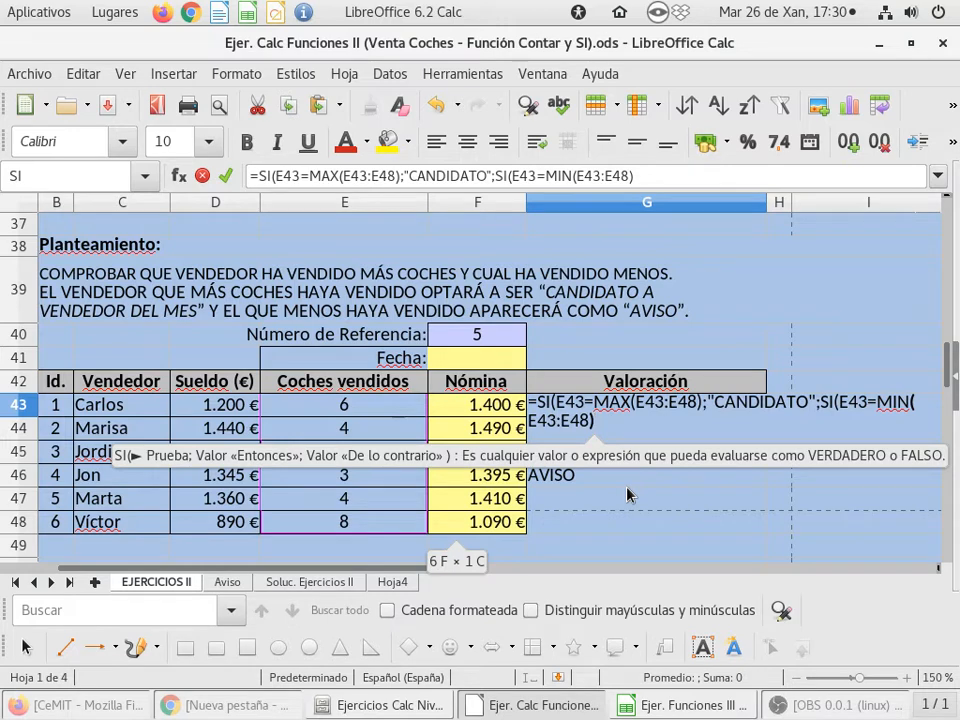
# Give the nested SI "AVISO" if true and empty text "" if false, close both functions, and enter the G43 formula
pyautogui.write(';')
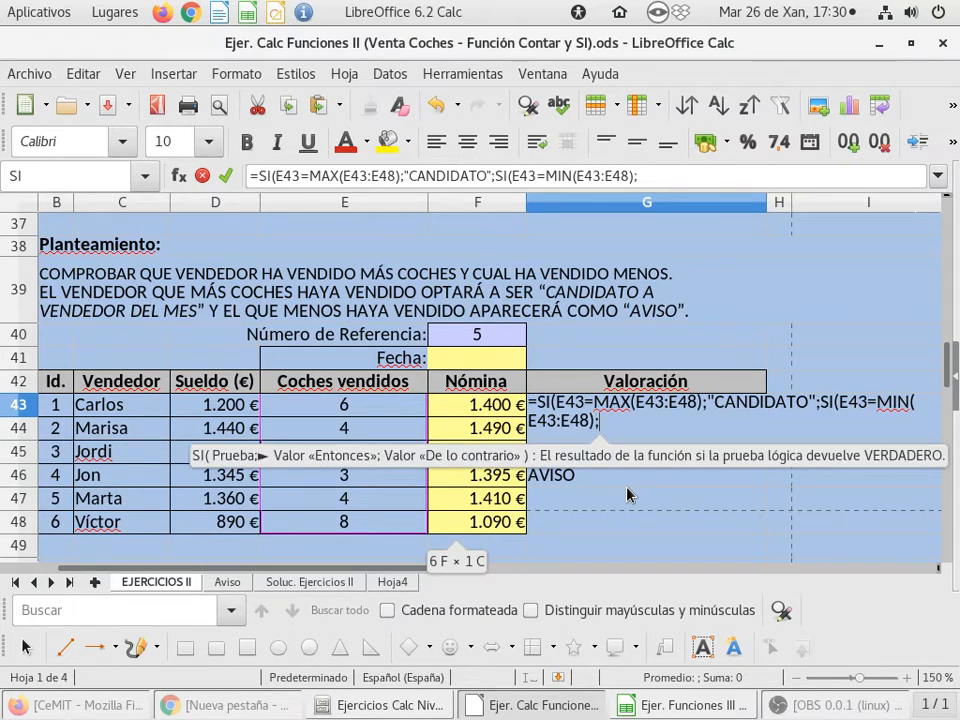
pyautogui.write('"AVISO')
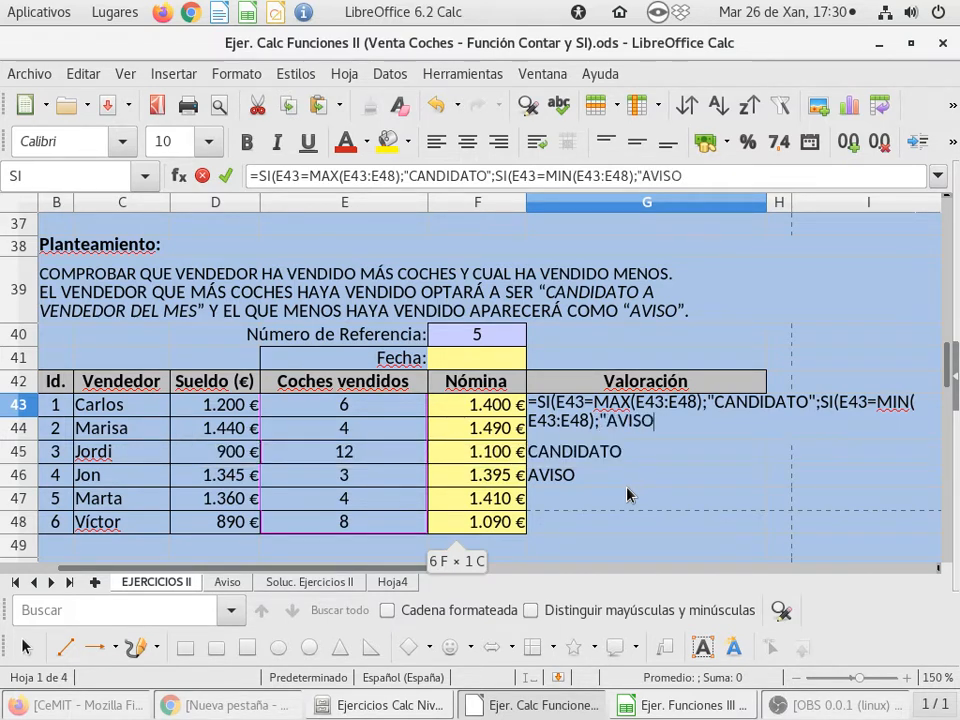
pyautogui.write('"')
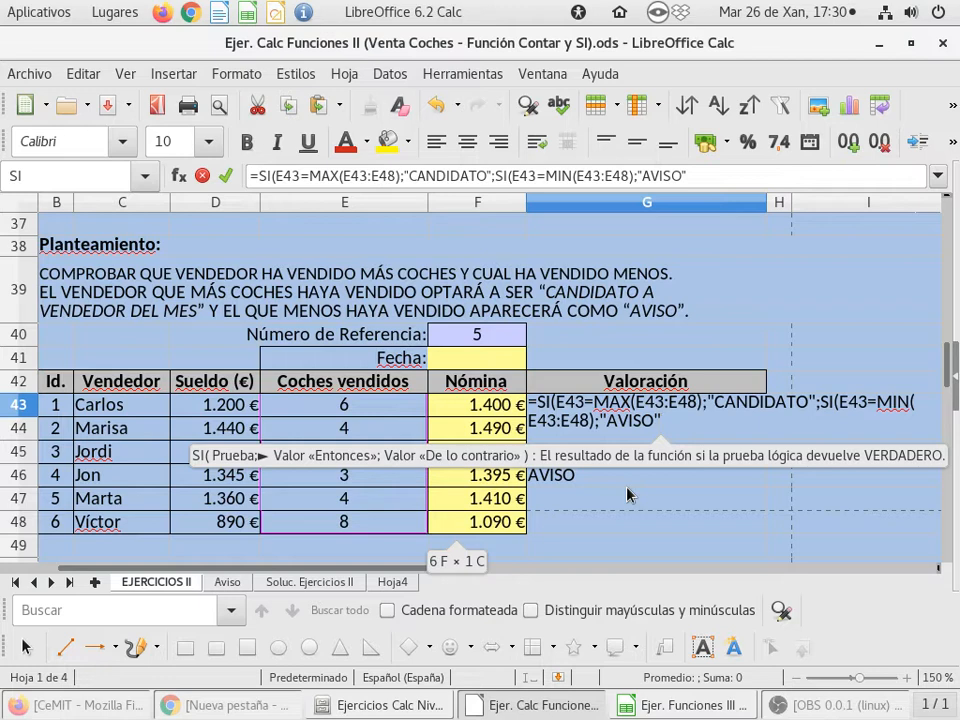
pyautogui.write(';')
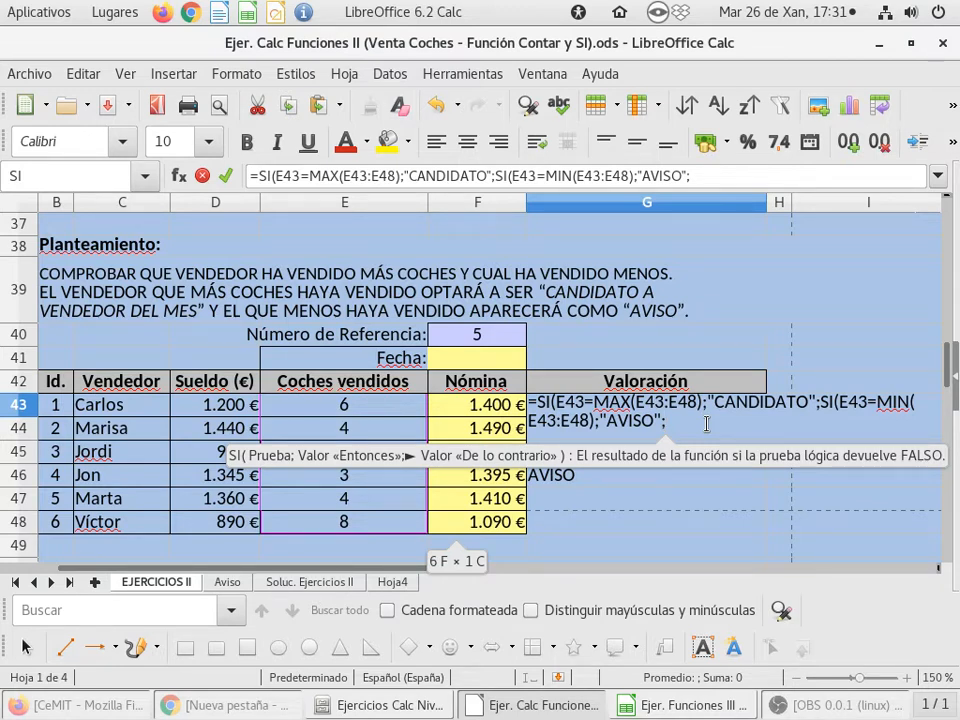
pyautogui.write('""')
pyautogui.write(')')
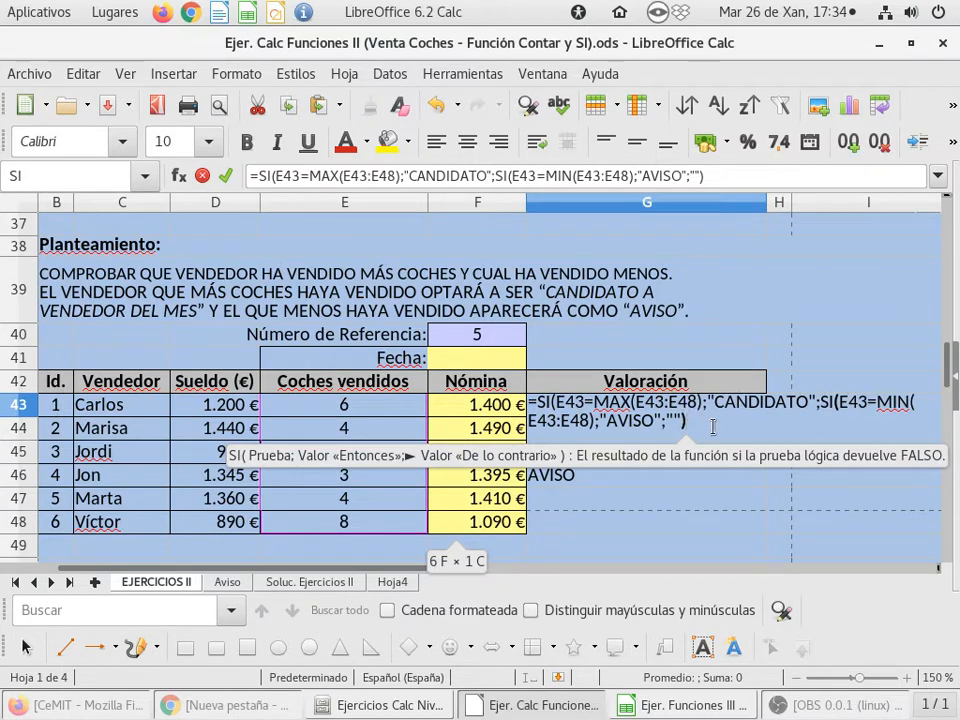
pyautogui.write(')')
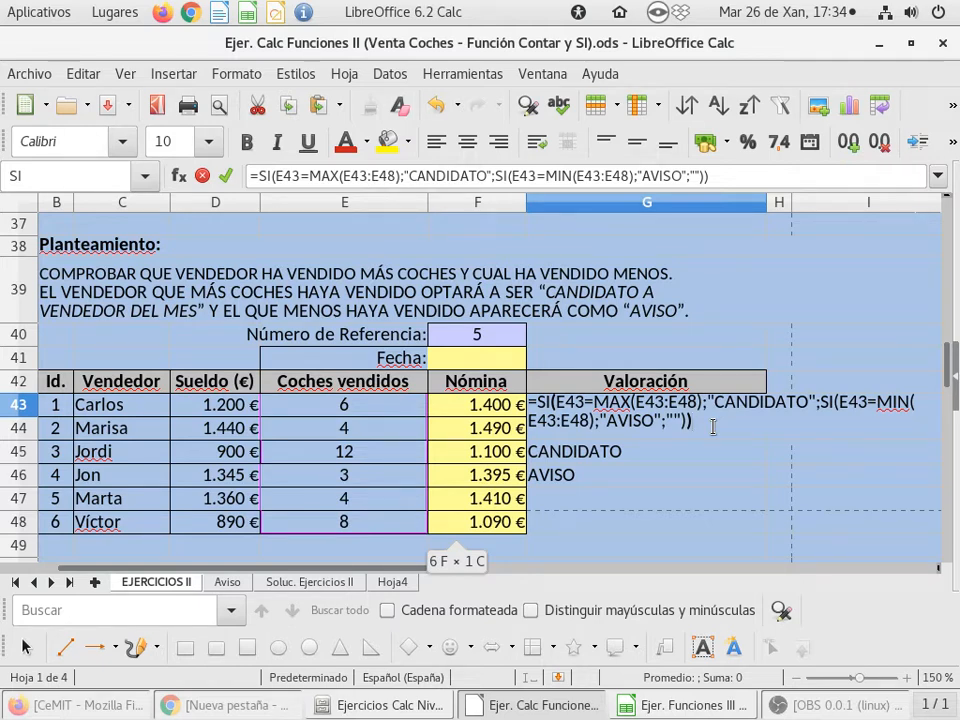
pyautogui.press('Return')
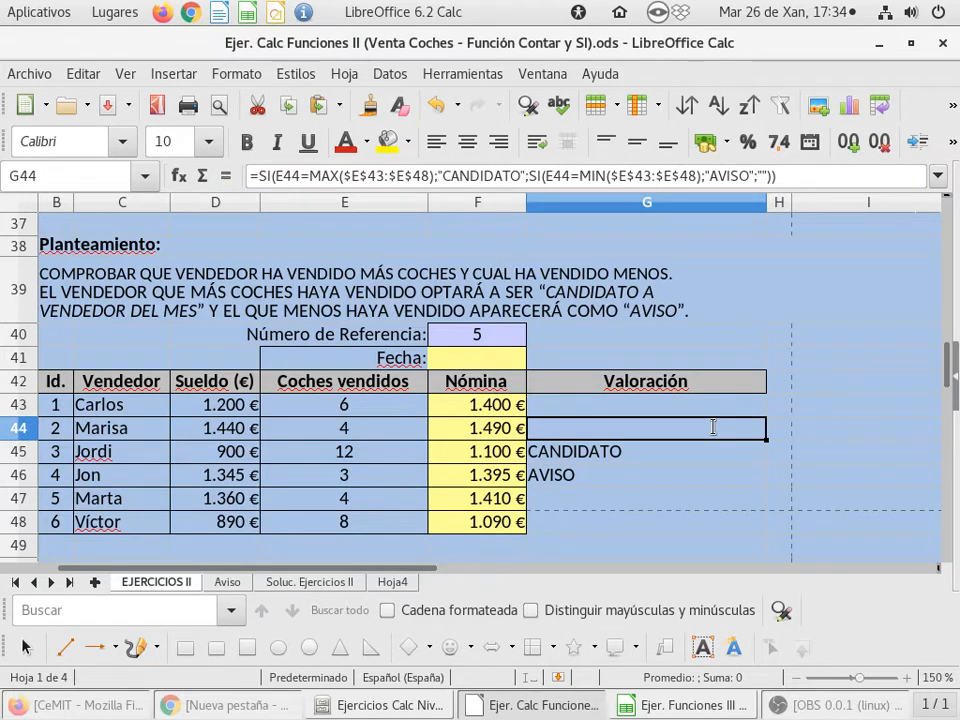
# Copy the G43 formula down the Valoración column through G48 and inspect the cell ranges referenced by the copy in G45
pyautogui.click(727, 406)
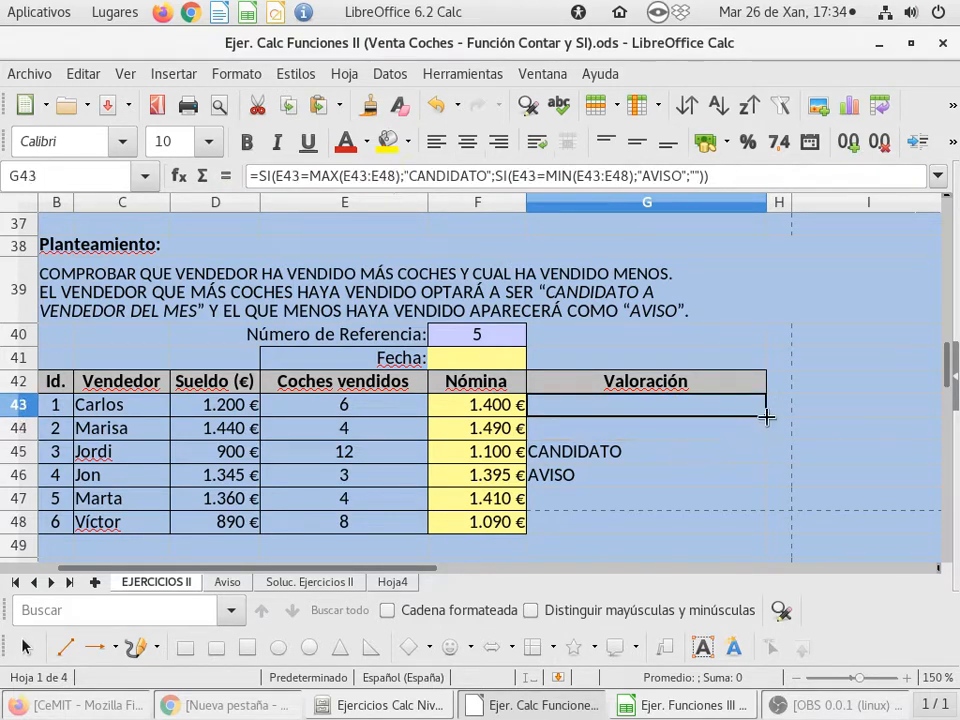
pyautogui.moveTo(766, 417); pyautogui.dragTo(750, 528)
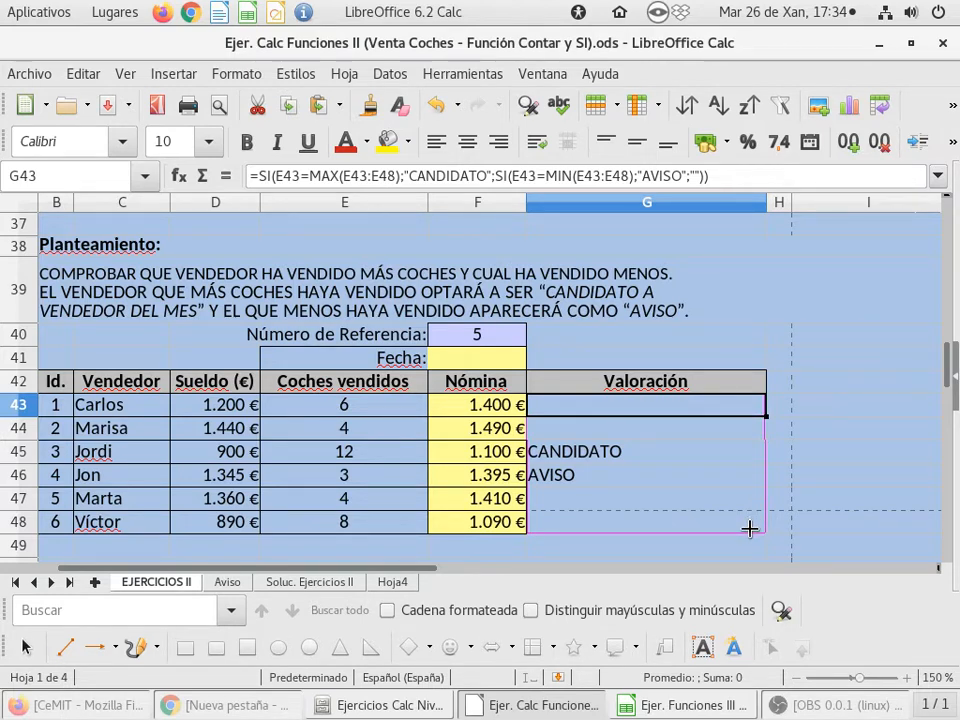
pyautogui.moveTo(750, 528); pyautogui.dragTo(752, 532)
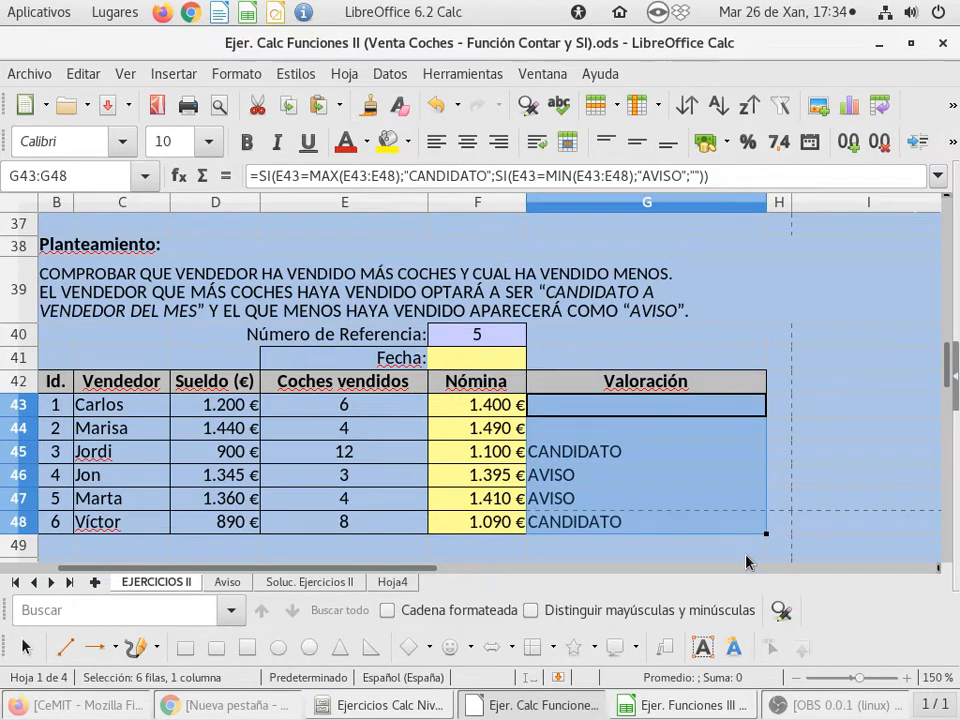
pyautogui.click(667, 451)
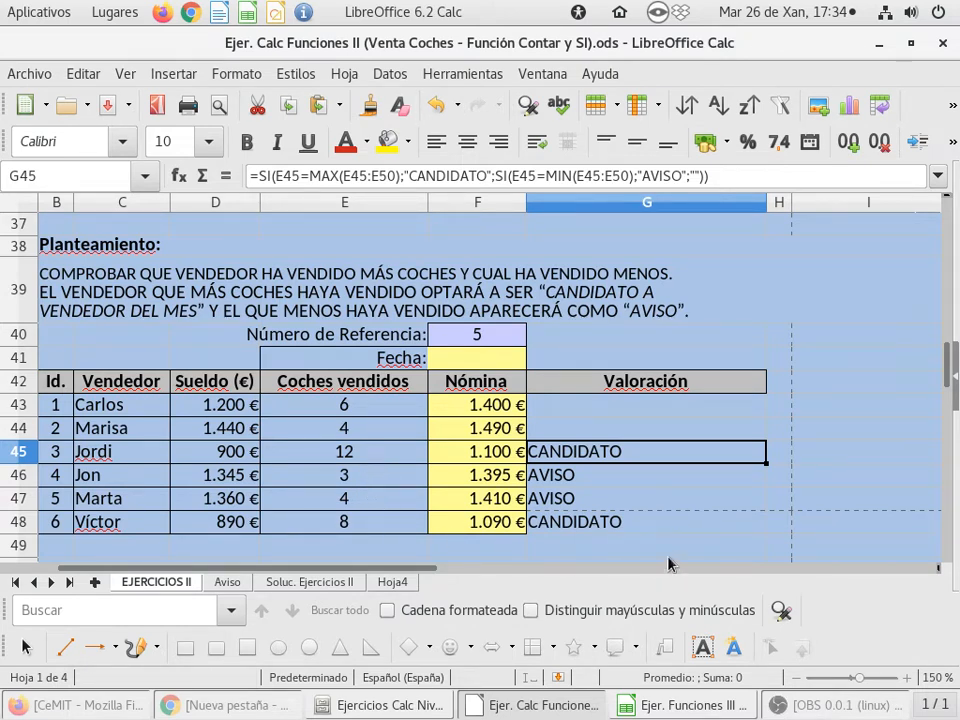
pyautogui.doubleClick(636, 456)
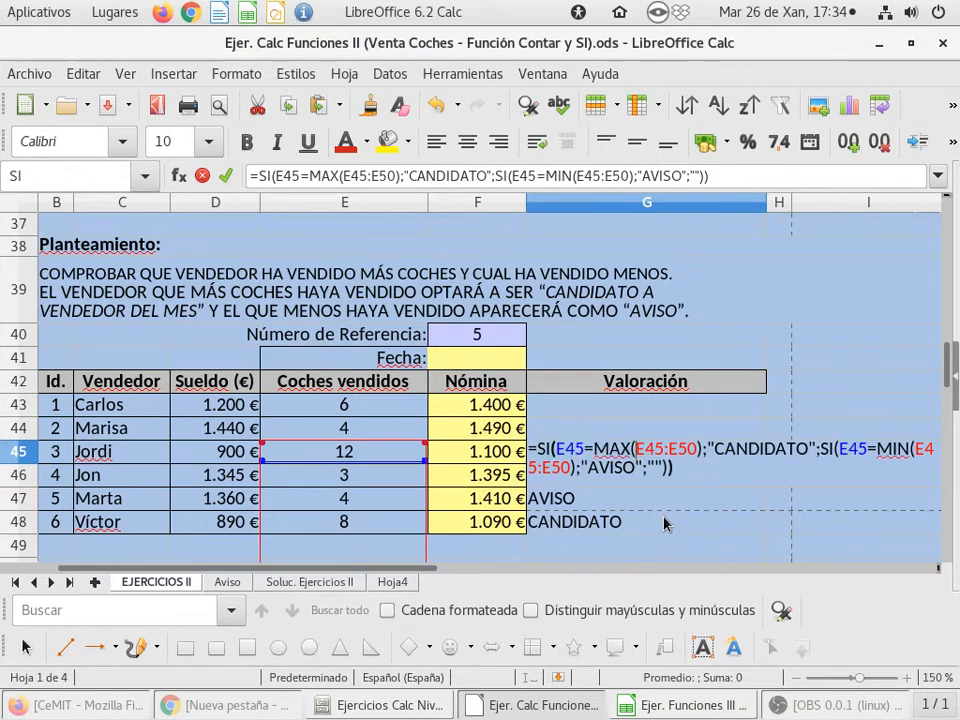
pyautogui.scroll(-1, 688, 478)
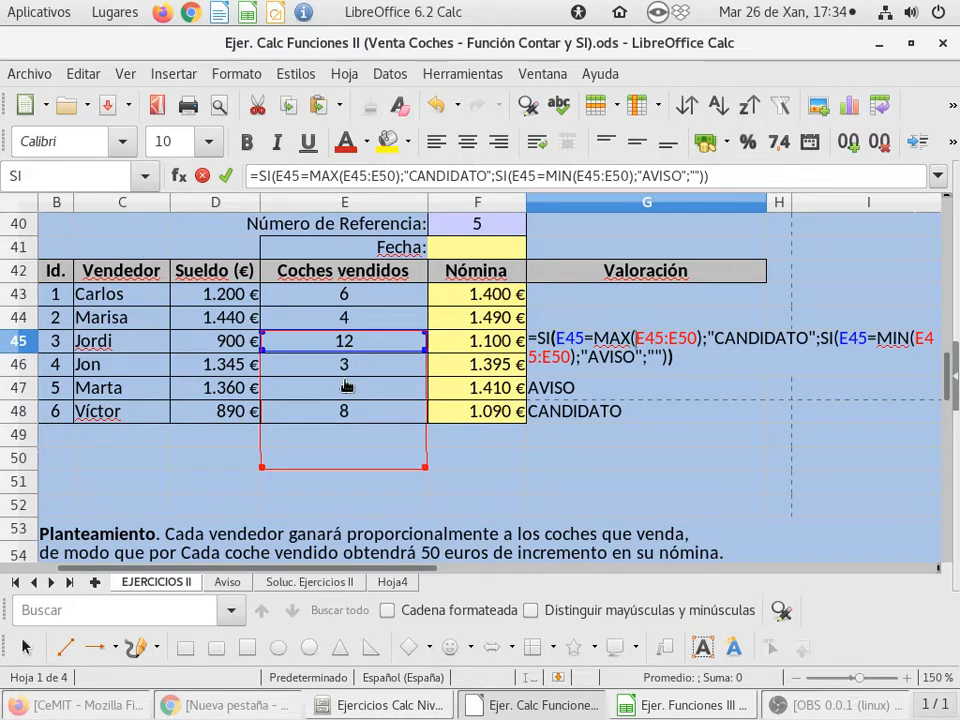
# Make the MAX range in the G43 formula absolute as $E$43:$E$48
pyautogui.press('Escape')
pyautogui.click(606, 298)
pyautogui.doubleClick(606, 298)
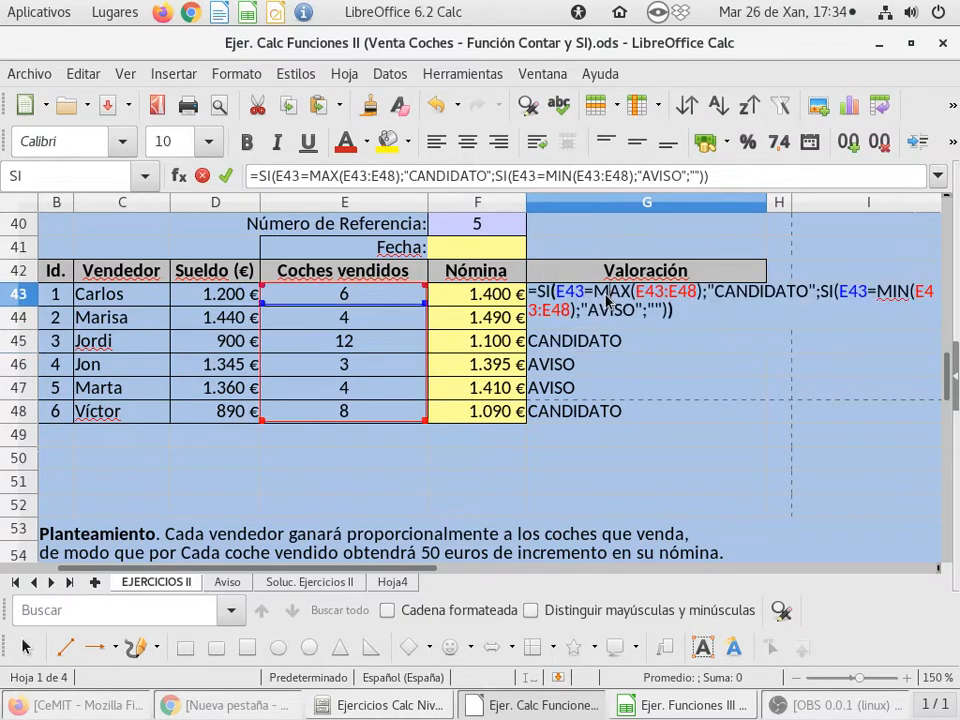
pyautogui.click(636, 291)
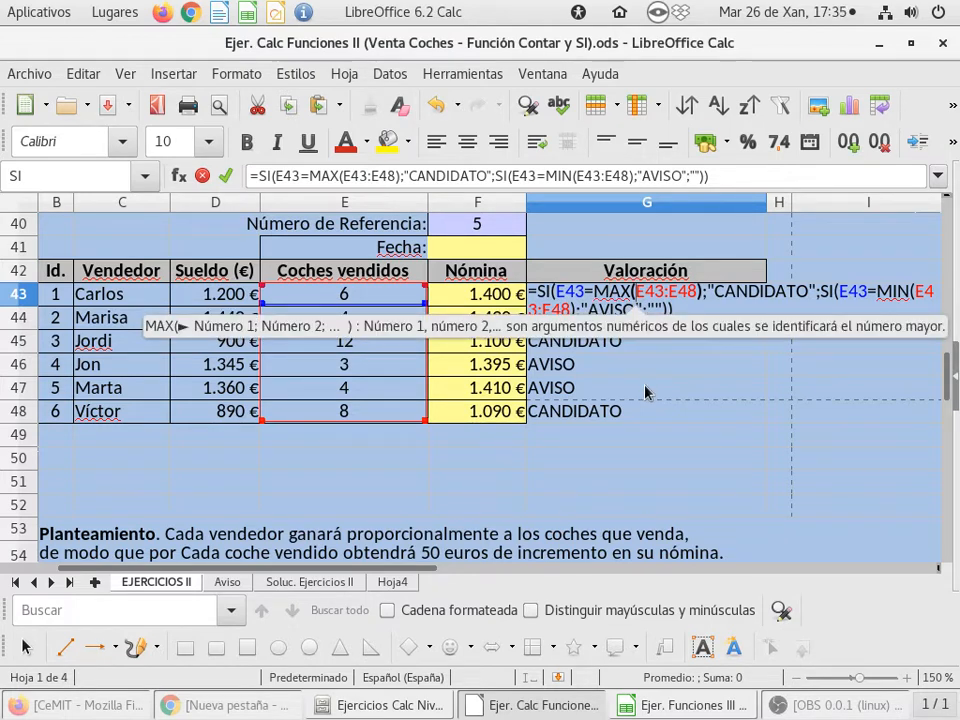
pyautogui.write('$')
pyautogui.press('Right')
pyautogui.write('$E')
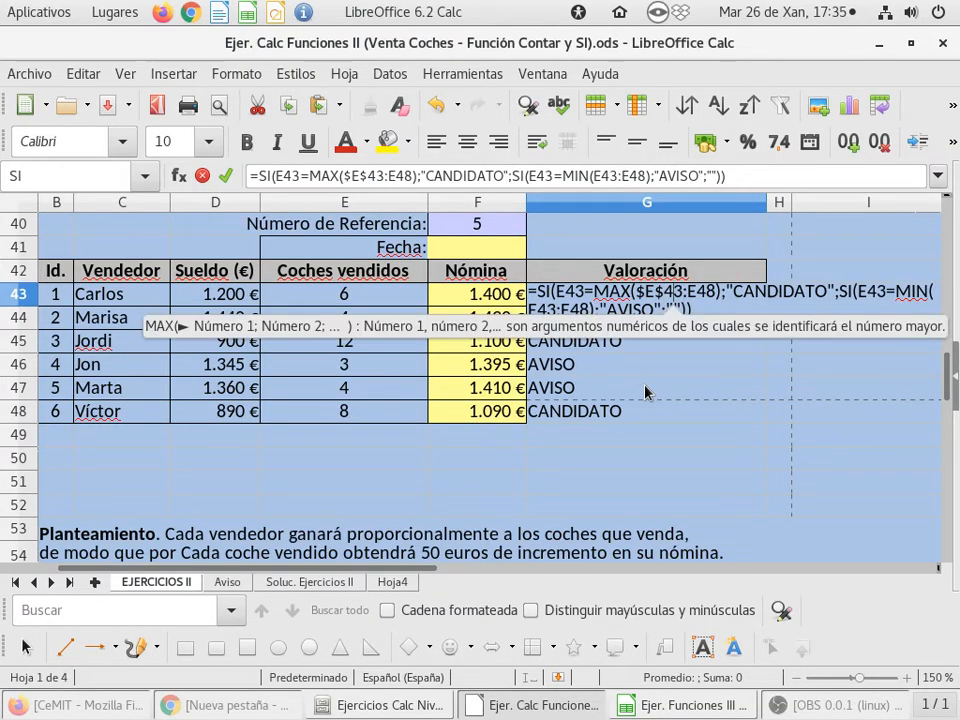
pyautogui.write('$')
pyautogui.press('Right')
pyautogui.write('$')
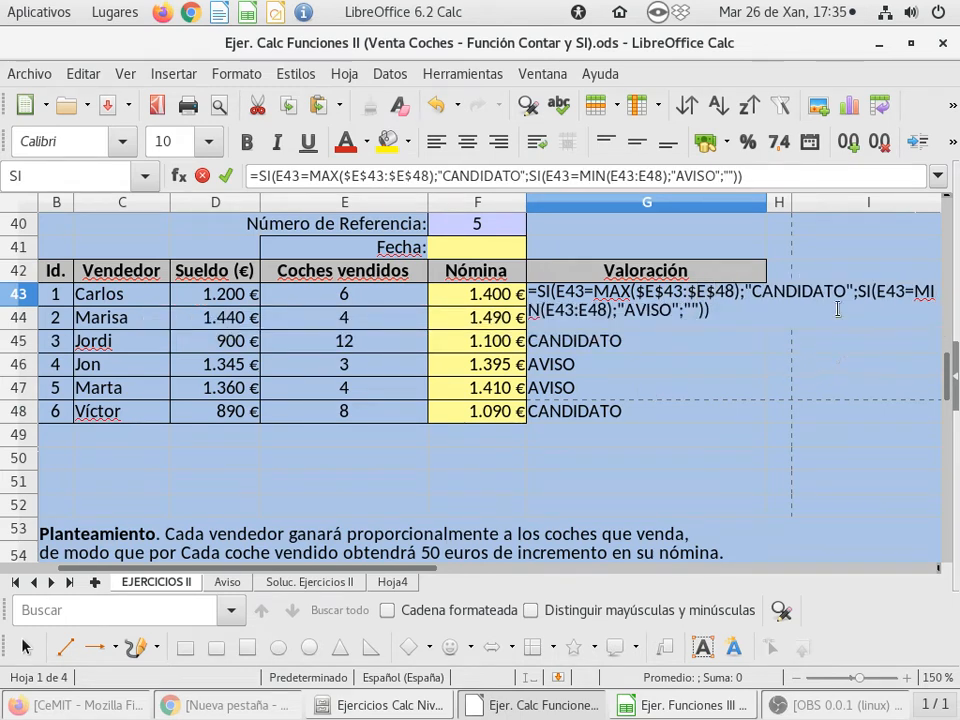
# Make the MIN range in the G43 formula absolute as $E$43:$E$48 and enter the formula
pyautogui.click(554, 312)
pyautogui.write('$')
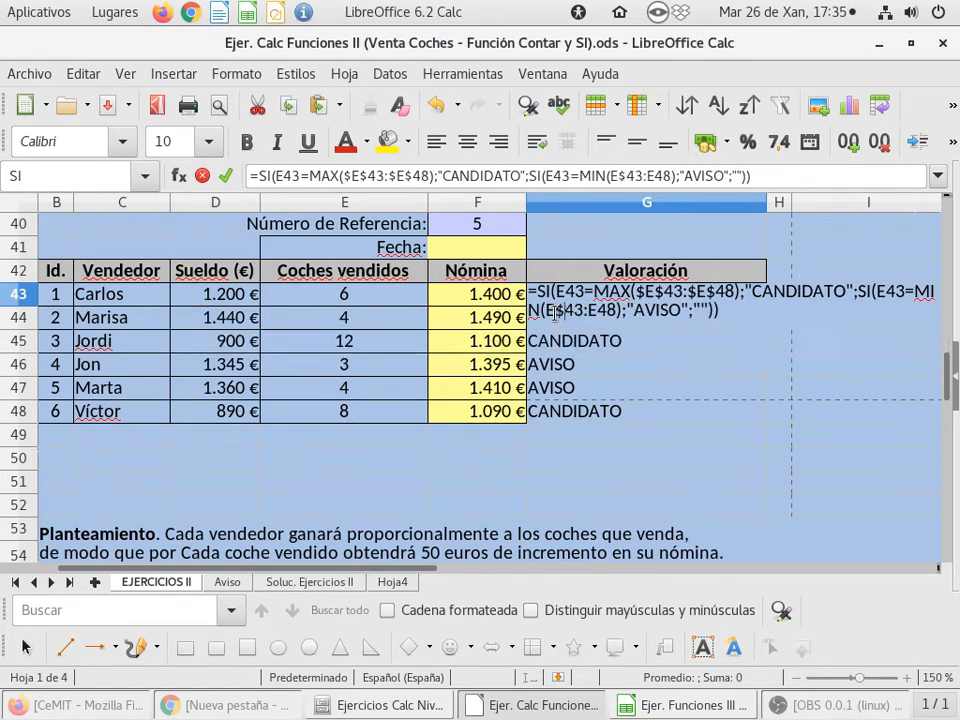
pyautogui.press('Right')
pyautogui.write('$')
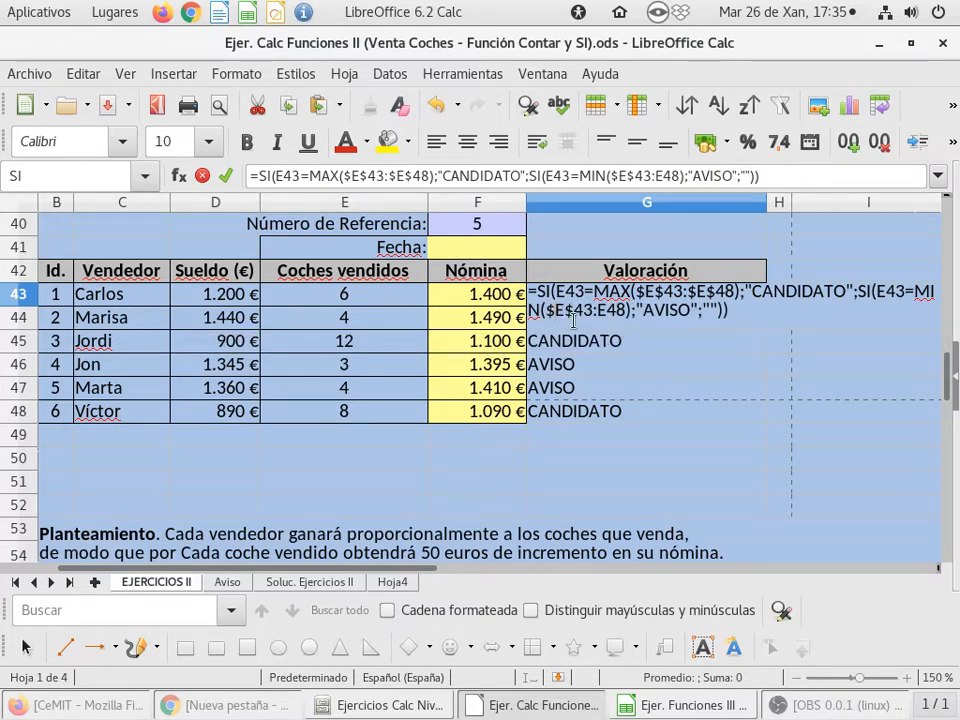
pyautogui.click(597, 312)
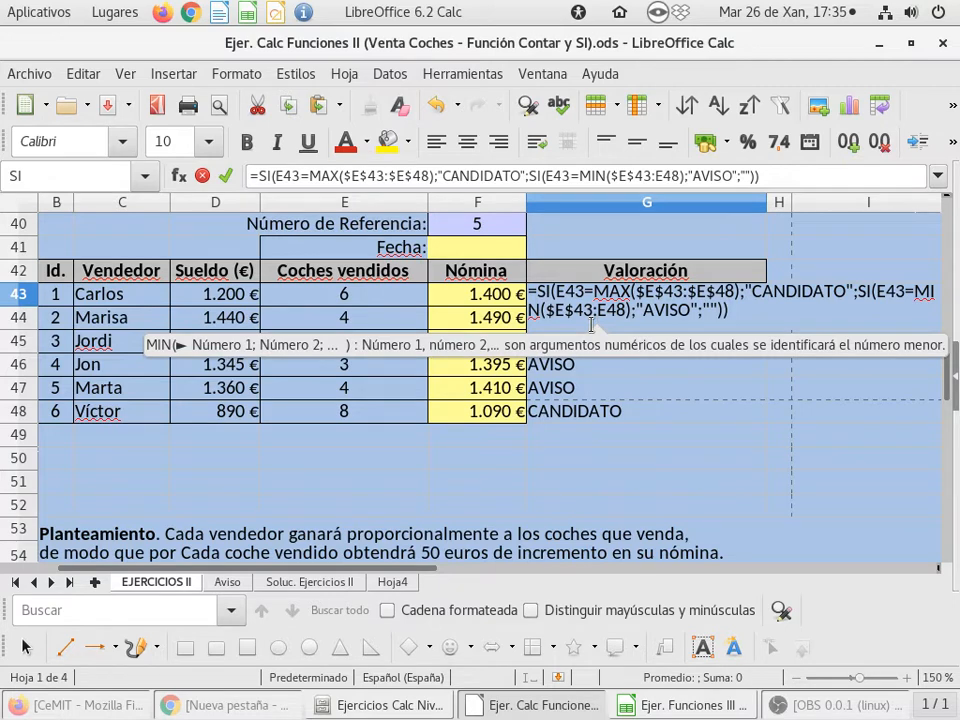
pyautogui.write('$E$')
pyautogui.press('Right')
pyautogui.write('$')
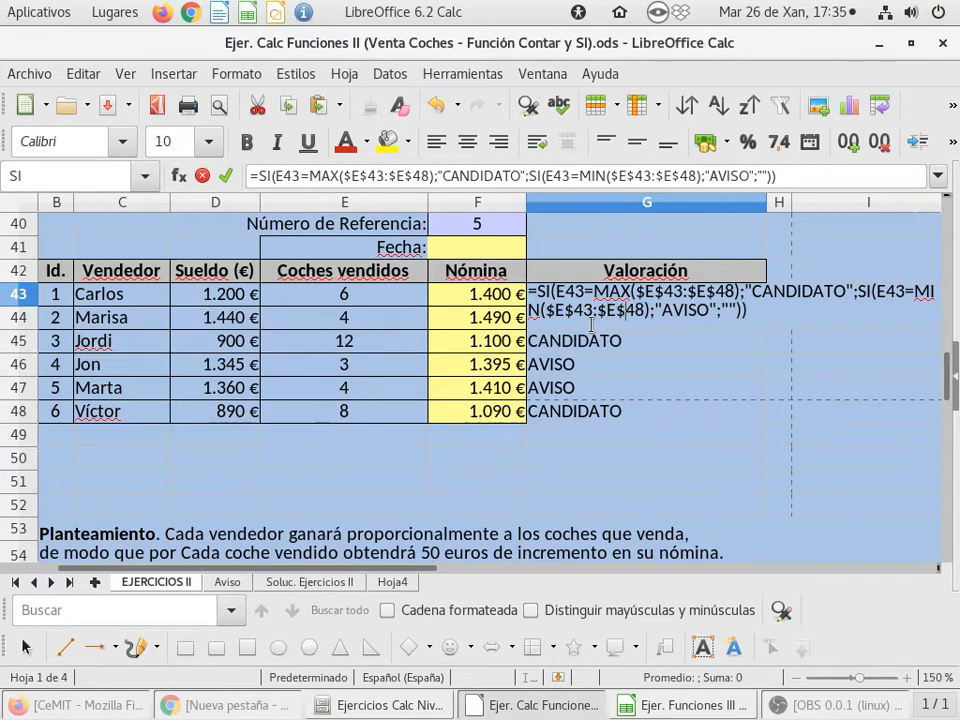
pyautogui.press('Return')
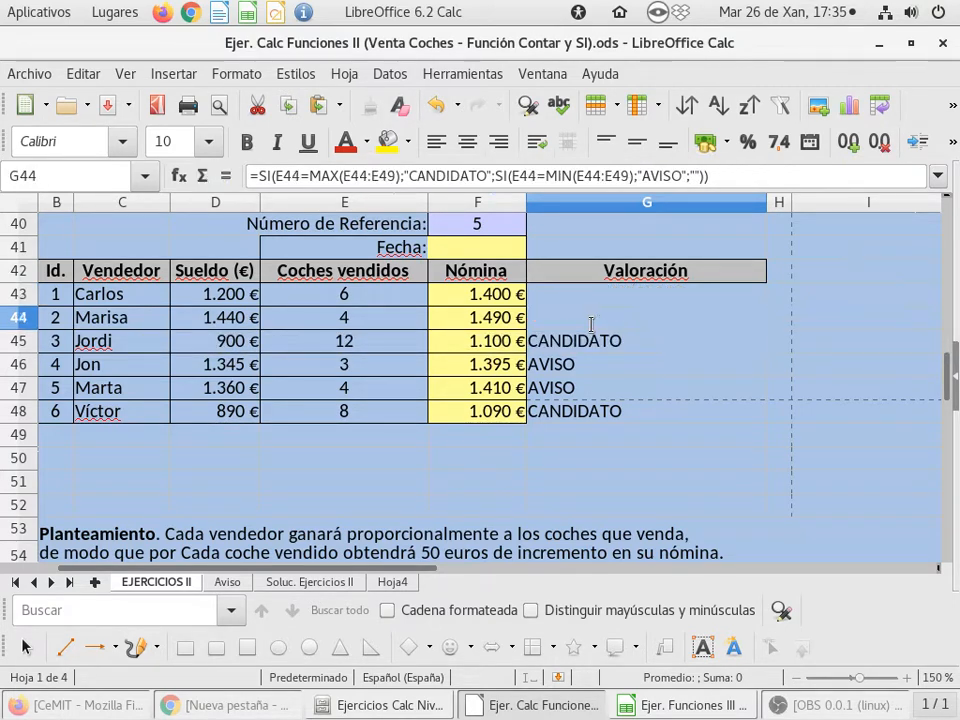
# Review the corrected G43 formula and copy it down the Valoración column through G48
pyautogui.press('Up')
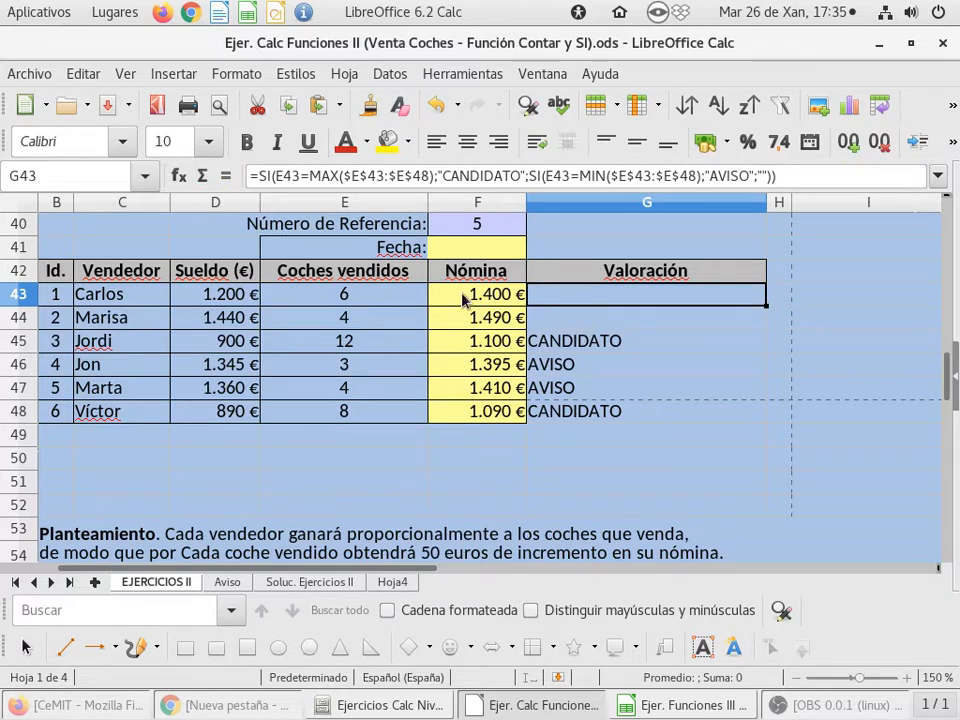
pyautogui.doubleClick(585, 298)
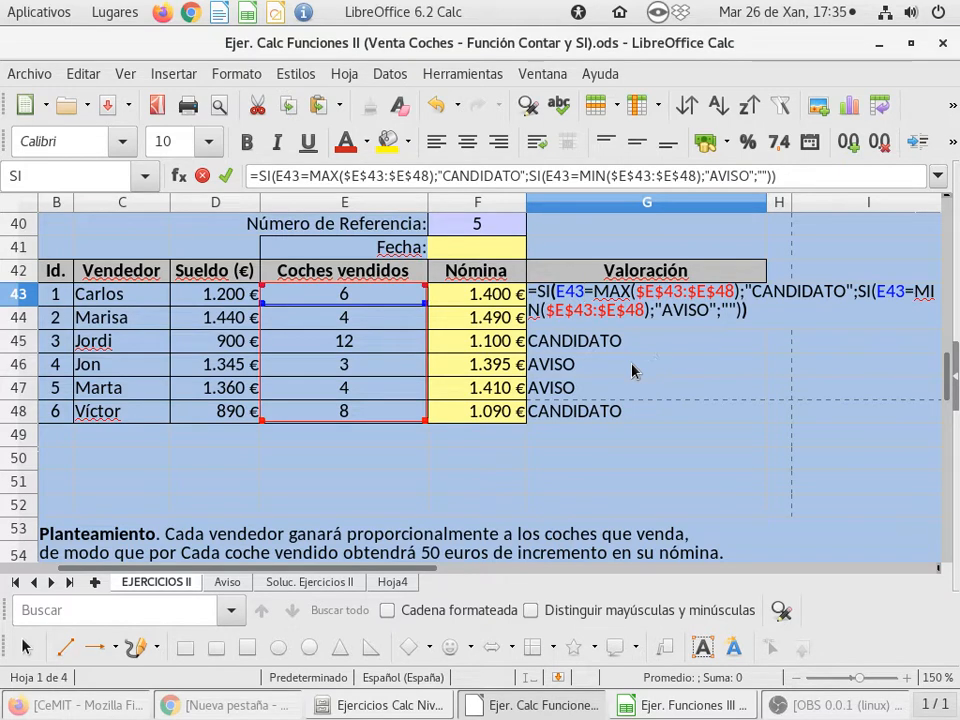
pyautogui.press('Return')
pyautogui.click(673, 303)
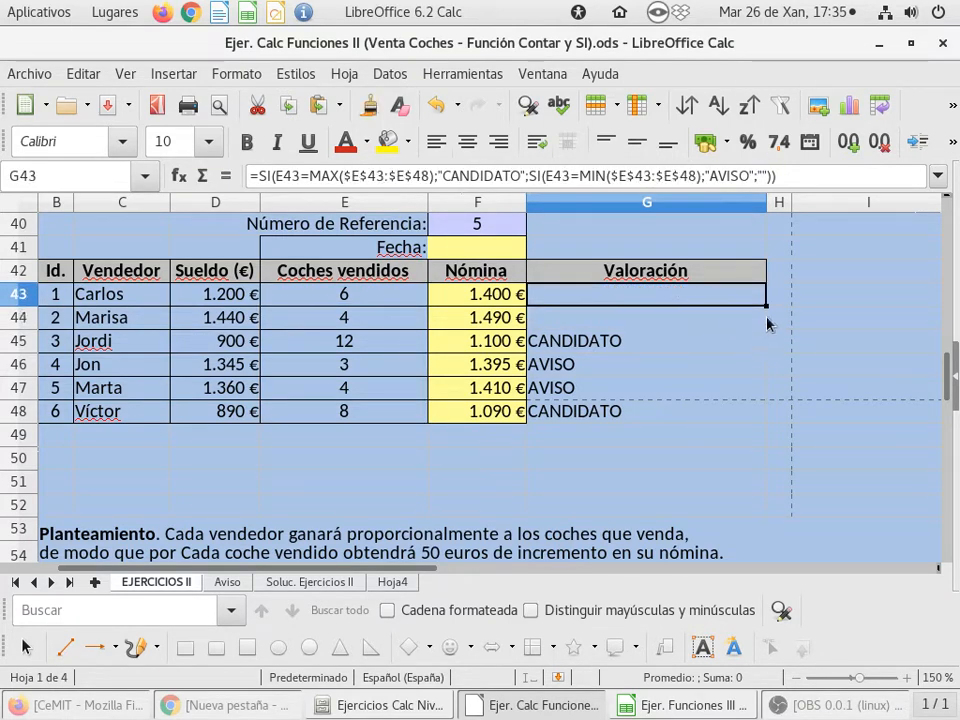
pyautogui.moveTo(767, 305); pyautogui.dragTo(761, 411)
pyautogui.click(606, 370)
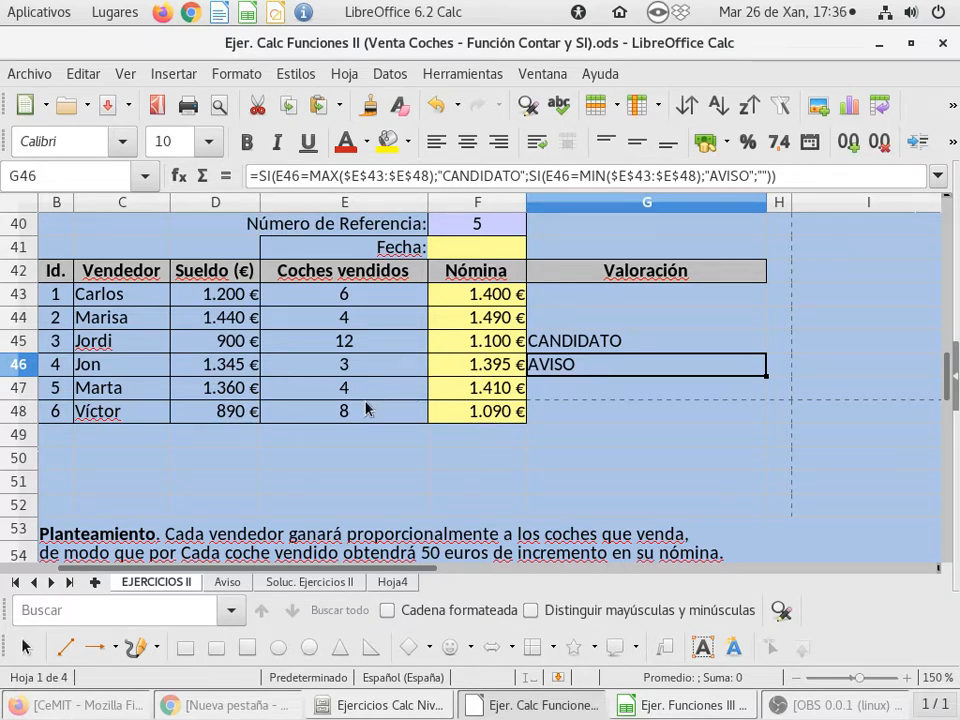
# Test the Valoración ratings by entering 4 and finally 5 cars sold in E46, and review the G43 formula
pyautogui.click(370, 366)
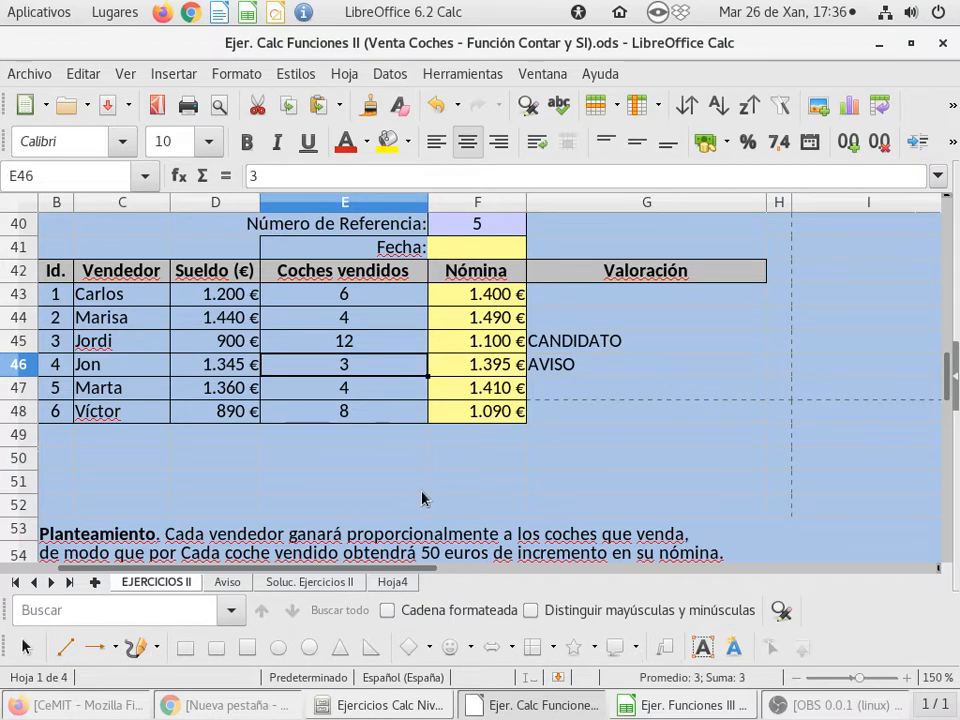
pyautogui.write('4')
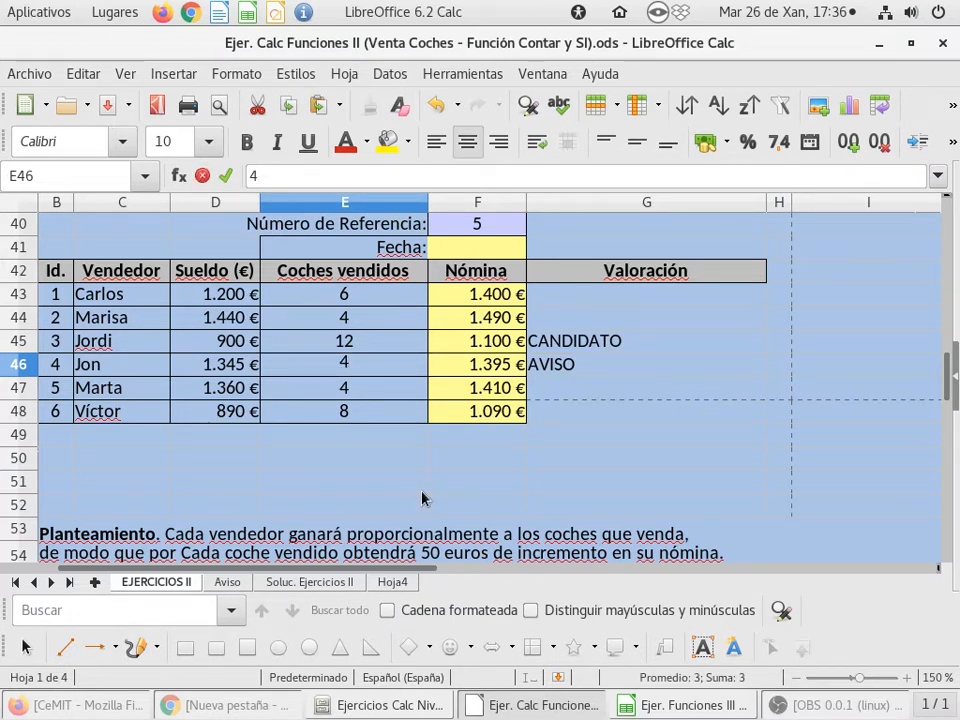
pyautogui.press('Return')
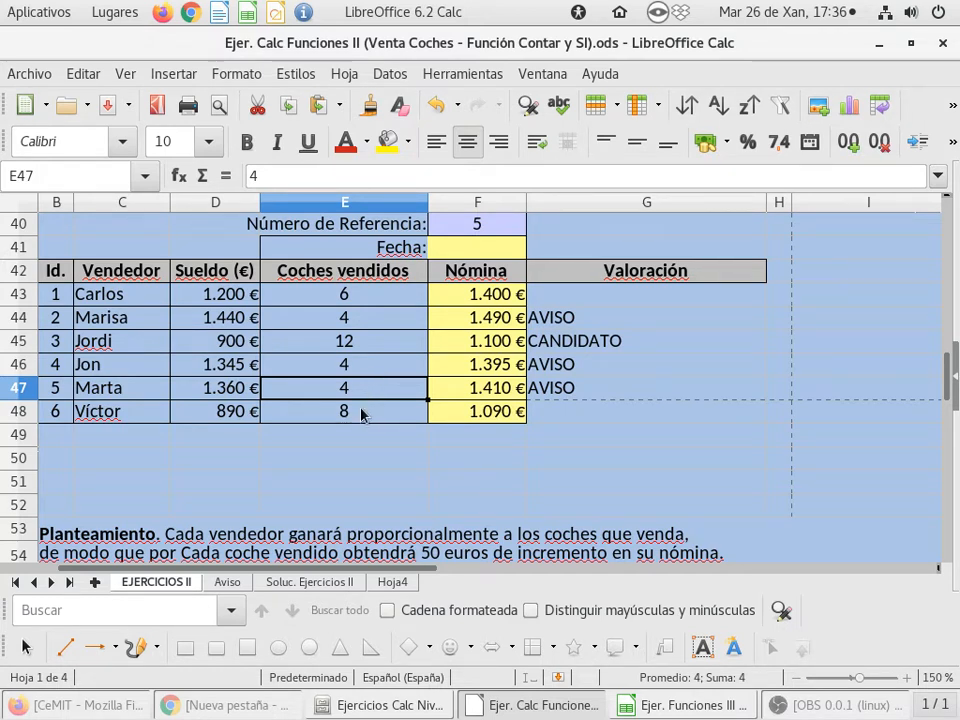
pyautogui.click(378, 372)
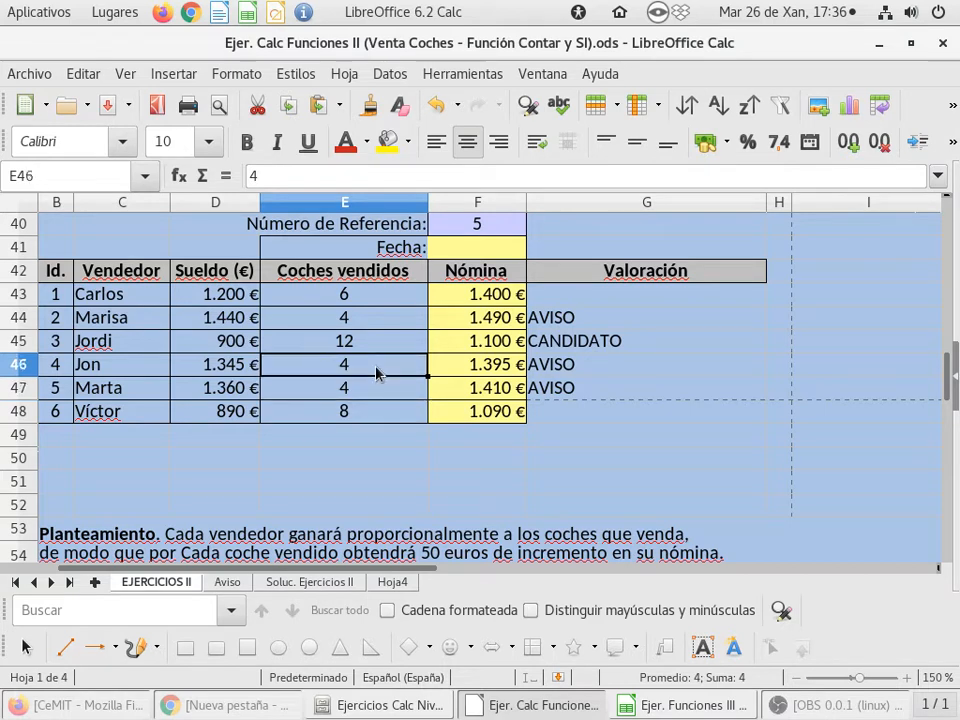
pyautogui.write('5')
pyautogui.press('Return')
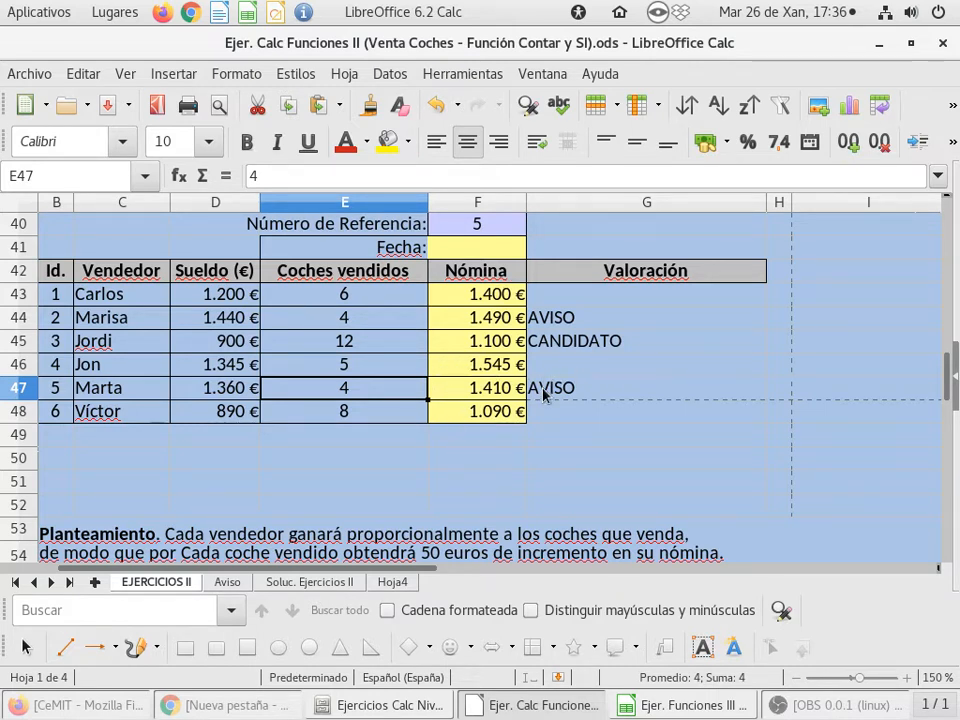
pyautogui.doubleClick(605, 292)
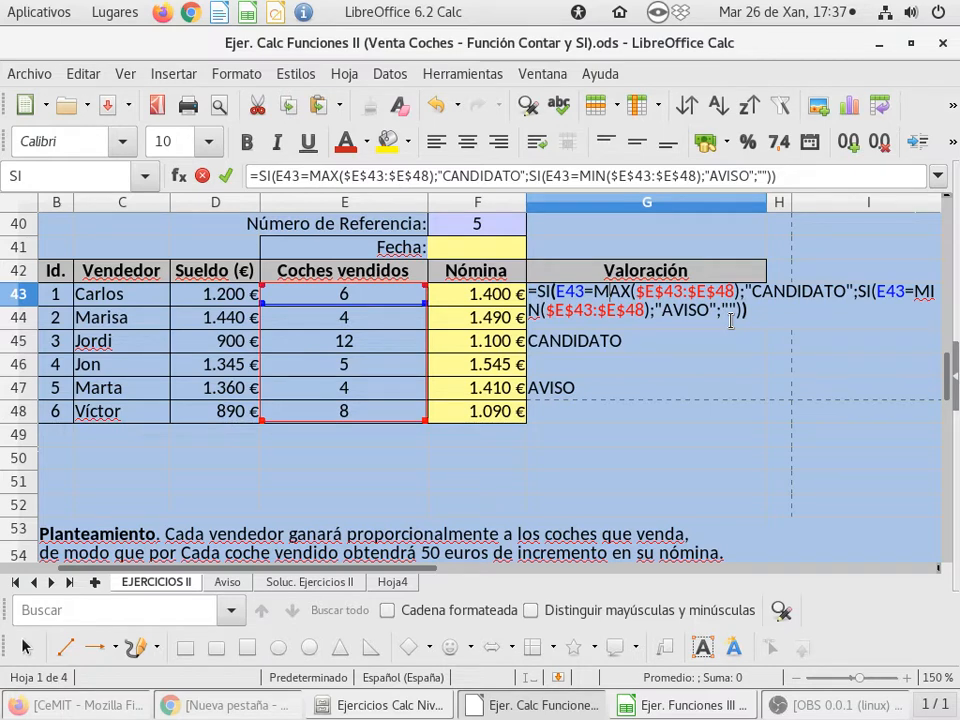
pyautogui.press('Return')
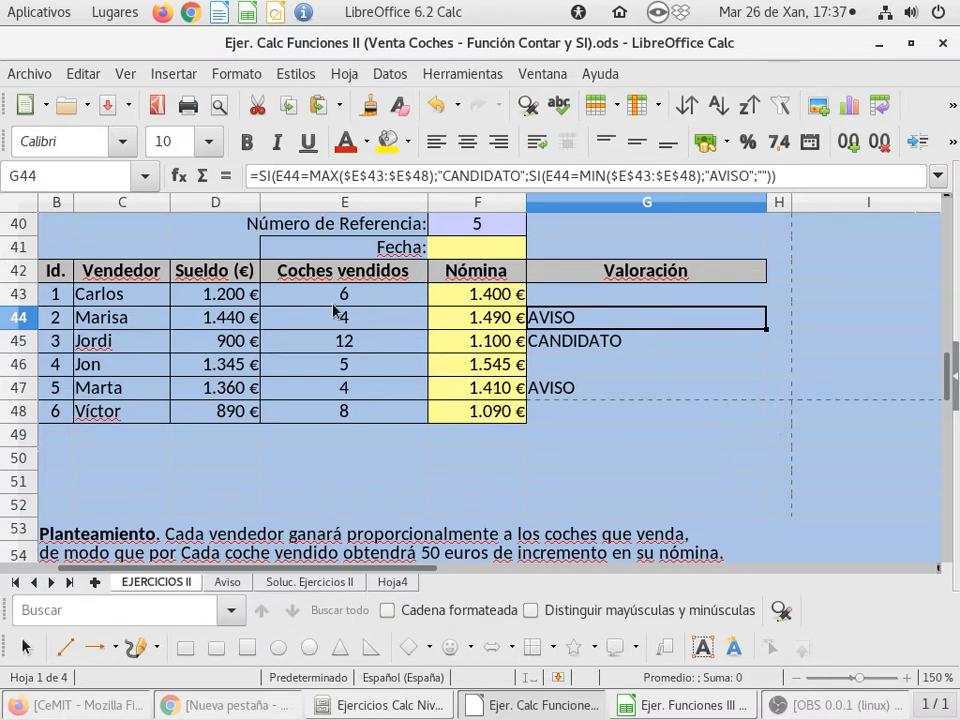
# Set the page orientation to Horizontal in the sheet's page style
pyautogui.click(225, 74)
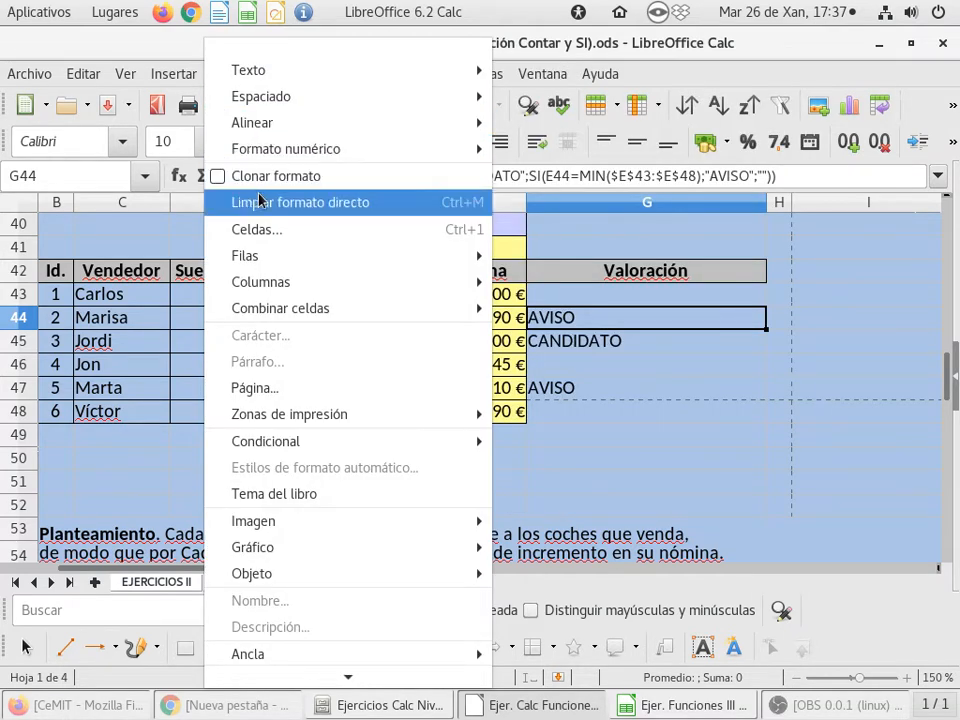
pyautogui.click(322, 390)
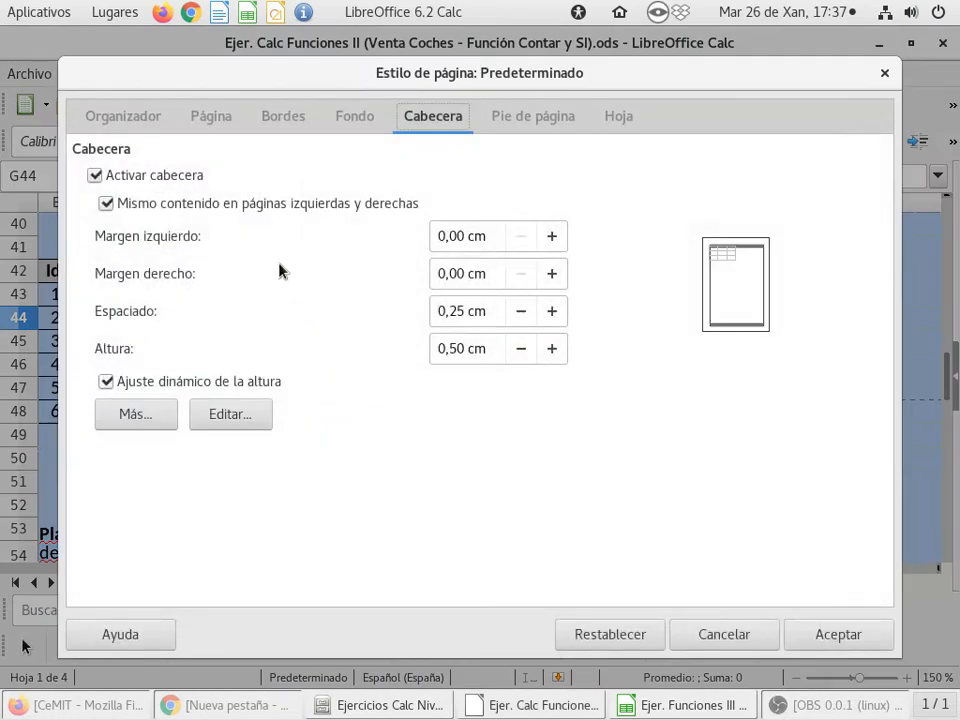
pyautogui.click(199, 122)
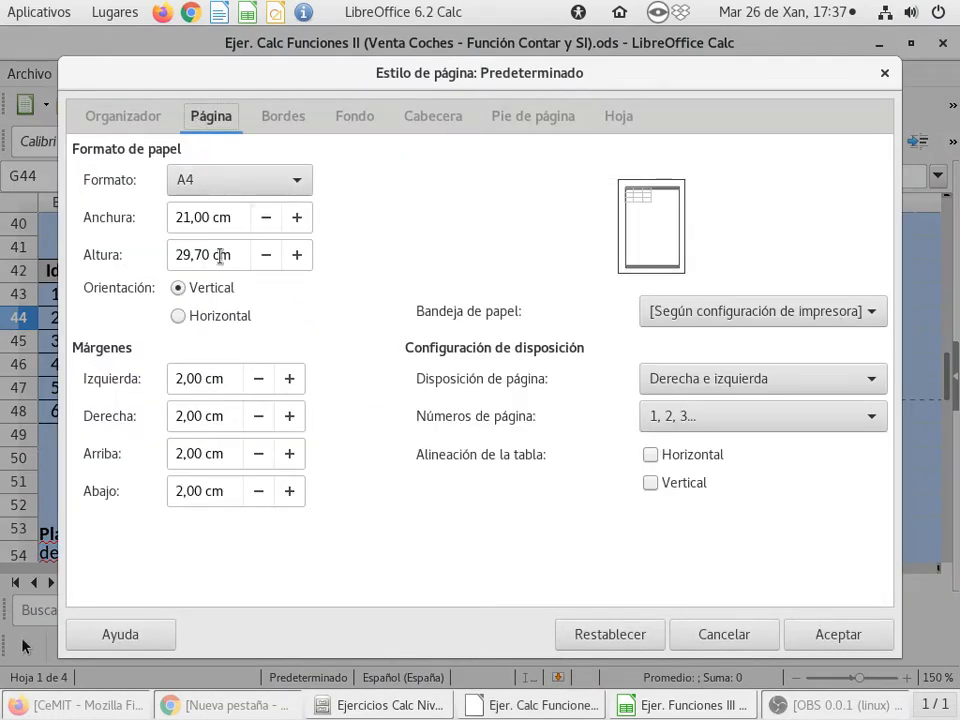
pyautogui.click(209, 320)
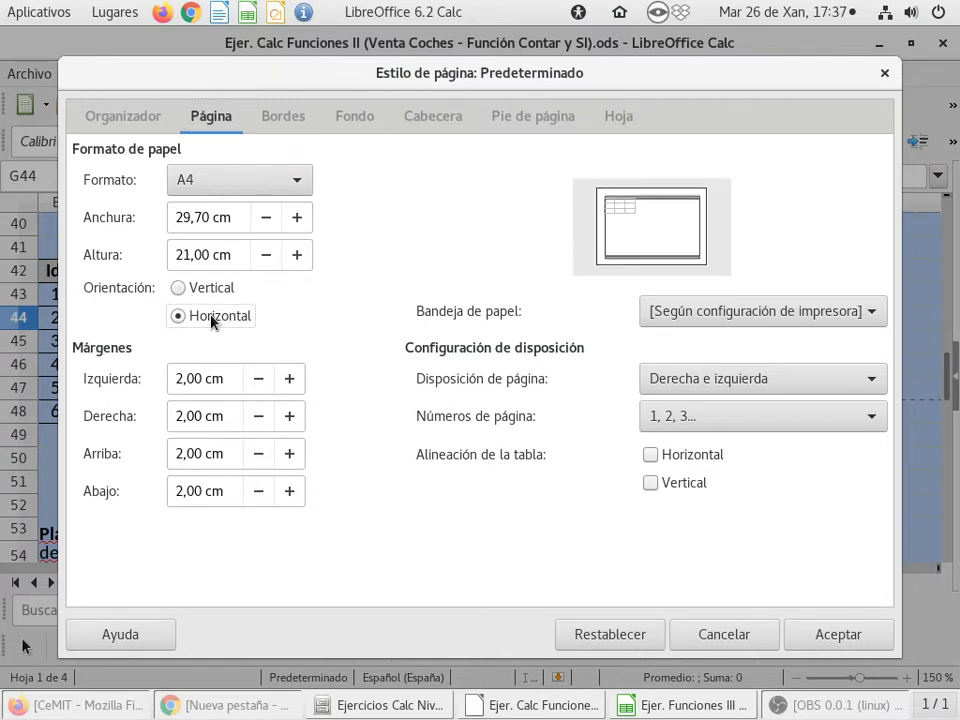
pyautogui.click(822, 636)
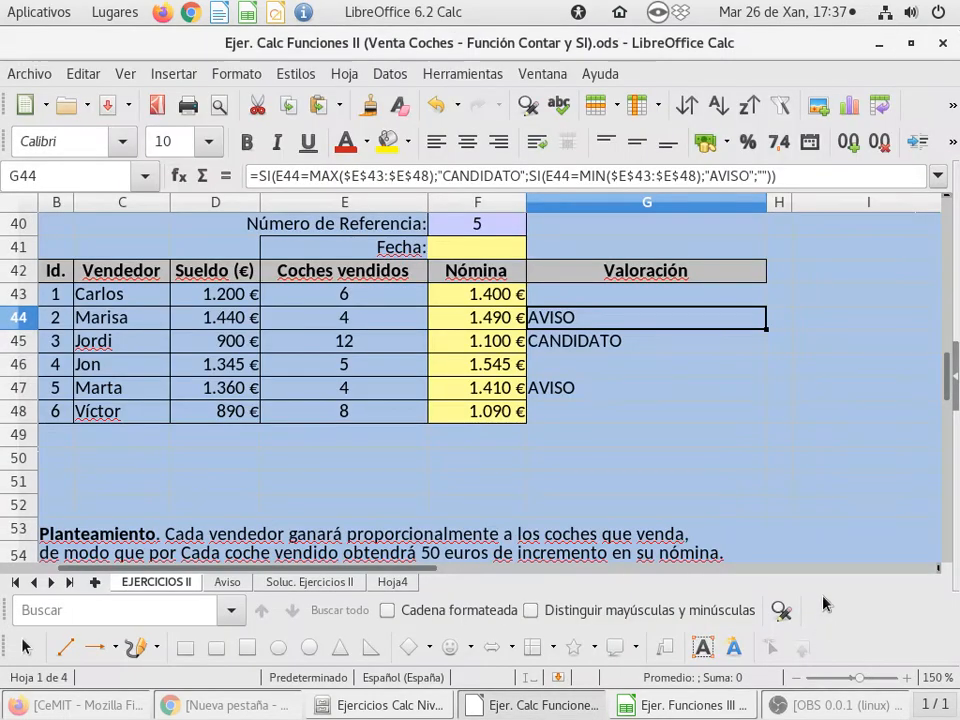
# Check the page breaks around the Valoración table and look at the sheet's print preview
pyautogui.scroll(-4, 711, 377)
pyautogui.scroll(1, 711, 378)
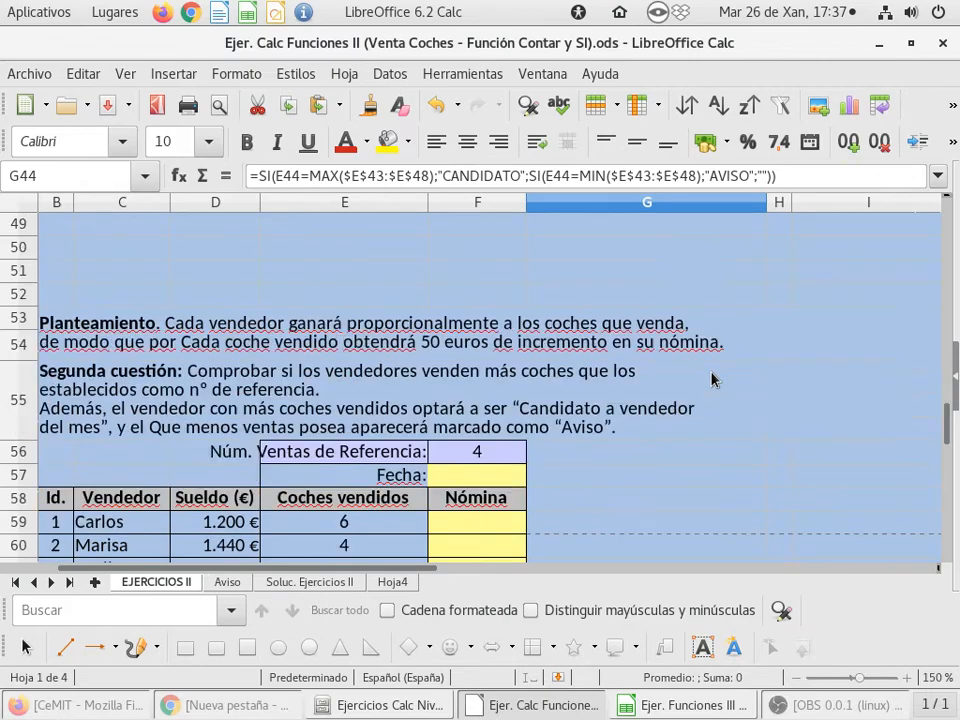
pyautogui.scroll(-1, 711, 378)
pyautogui.scroll(1, 711, 378)
pyautogui.scroll(4, 711, 378)
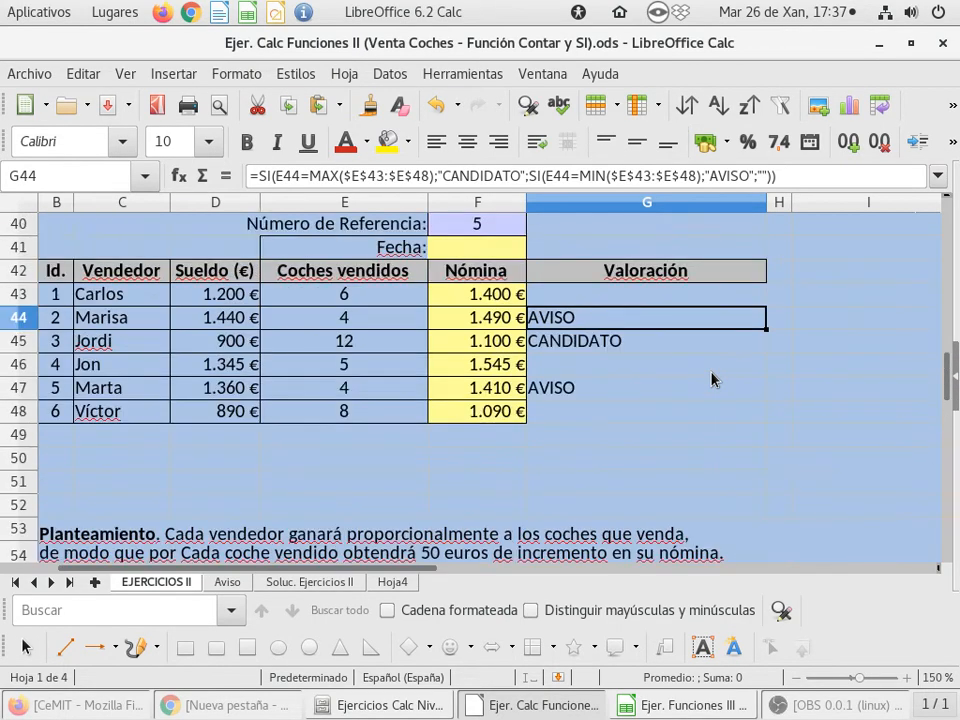
pyautogui.scroll(-4, 711, 378)
pyautogui.scroll(5, 711, 378)
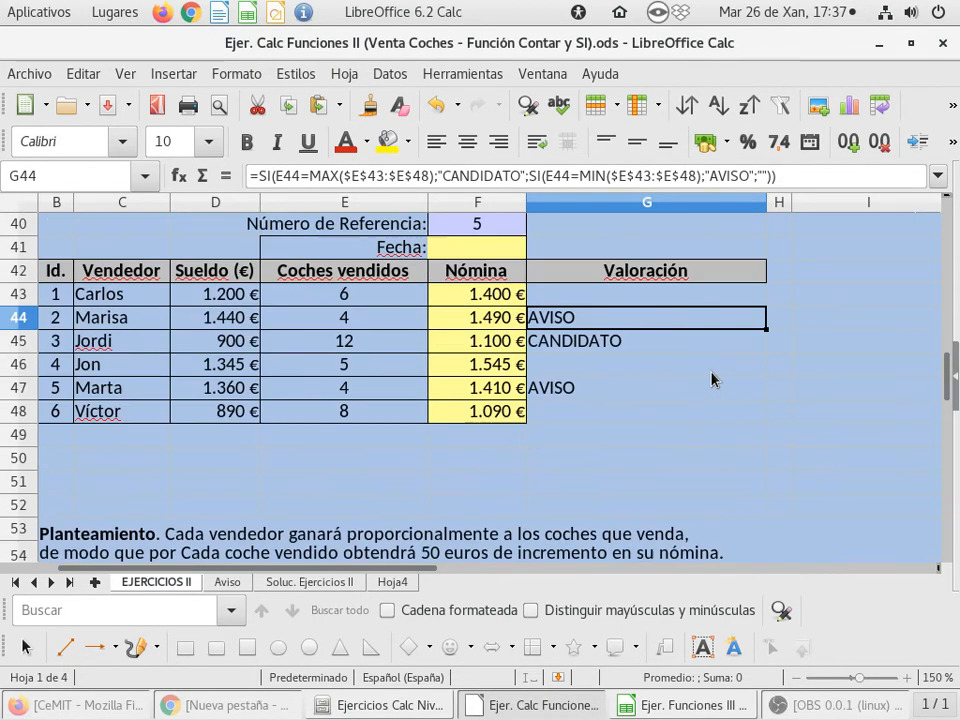
pyautogui.scroll(-1, 711, 378)
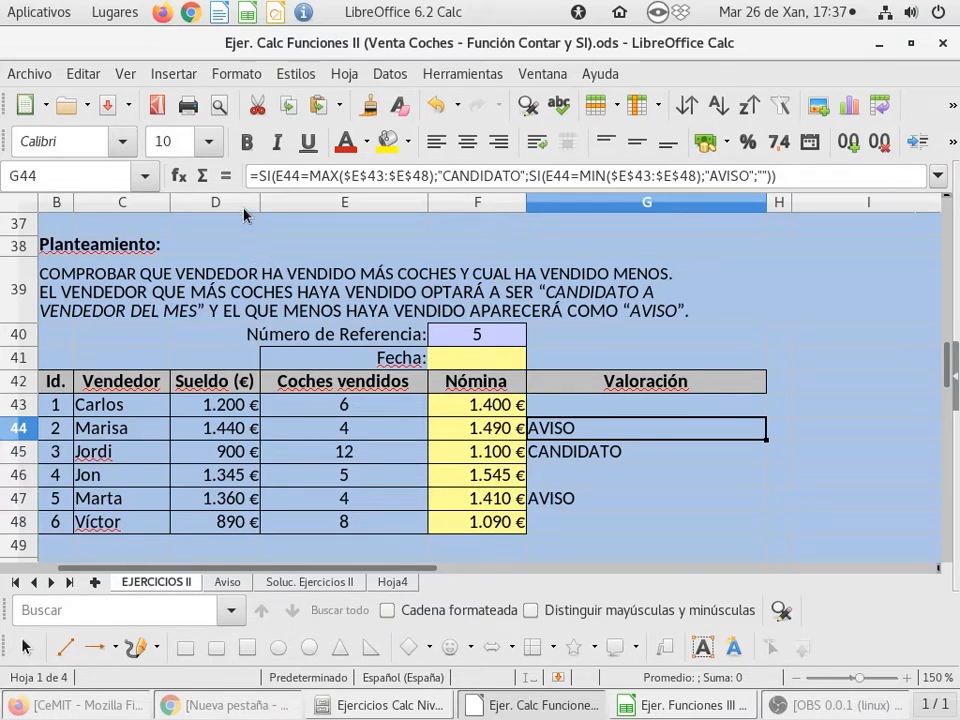
pyautogui.click(228, 107)
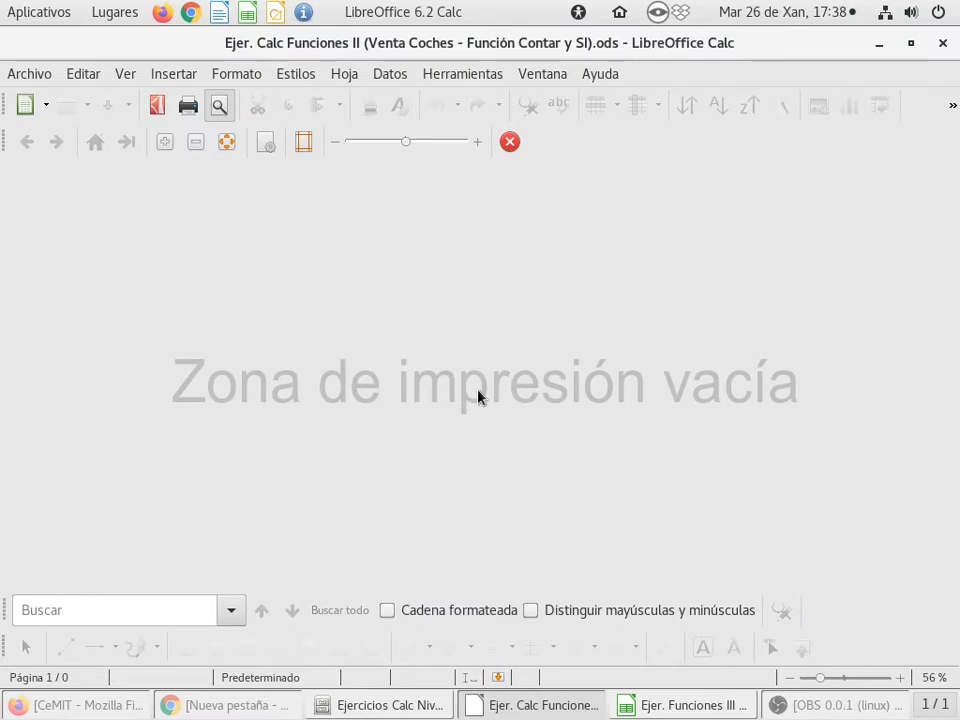
pyautogui.click(229, 107)
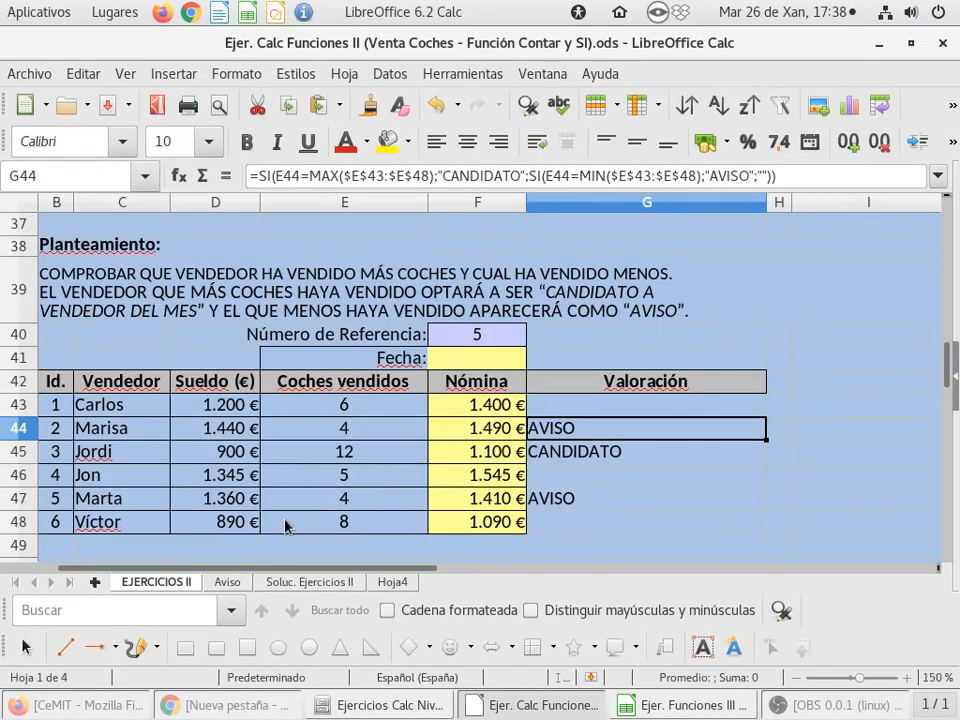
# Examine where the page breaks fall across the sales tables above and below the Valoración exercise
pyautogui.scroll(-6, 379, 525)
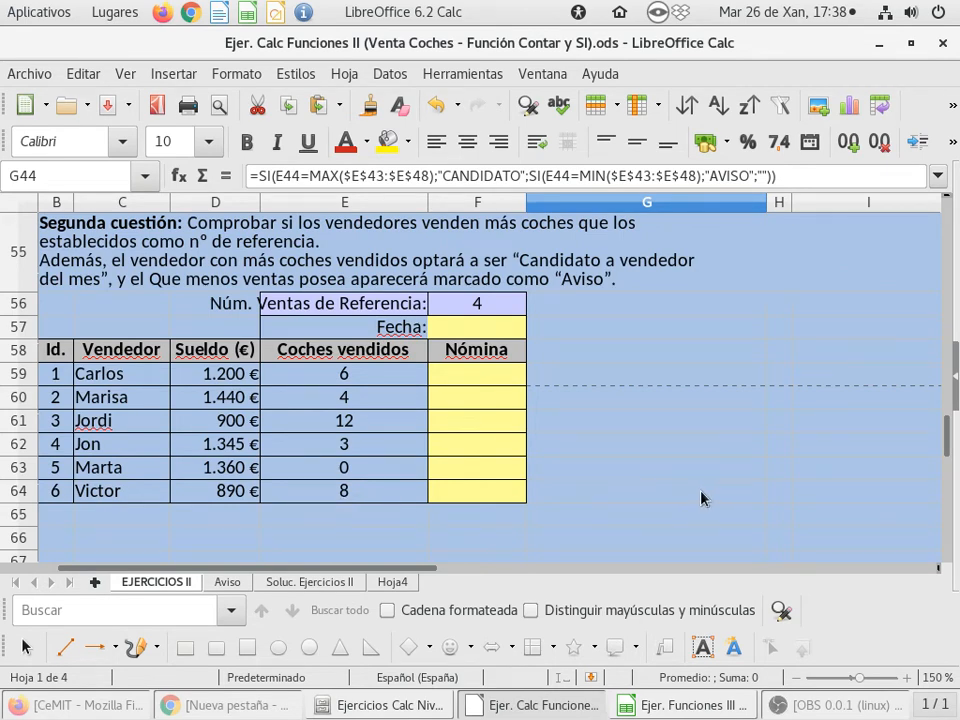
pyautogui.scroll(2, 703, 498)
pyautogui.scroll(-2, 703, 498)
pyautogui.scroll(2, 687, 446)
pyautogui.scroll(5, 687, 446)
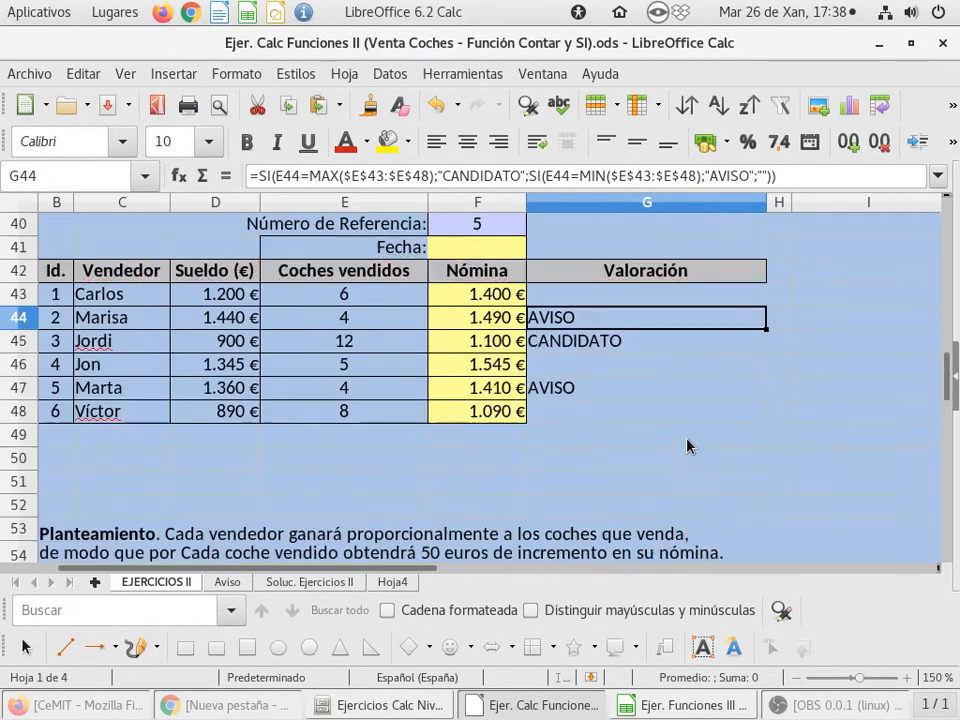
pyautogui.scroll(3, 687, 446)
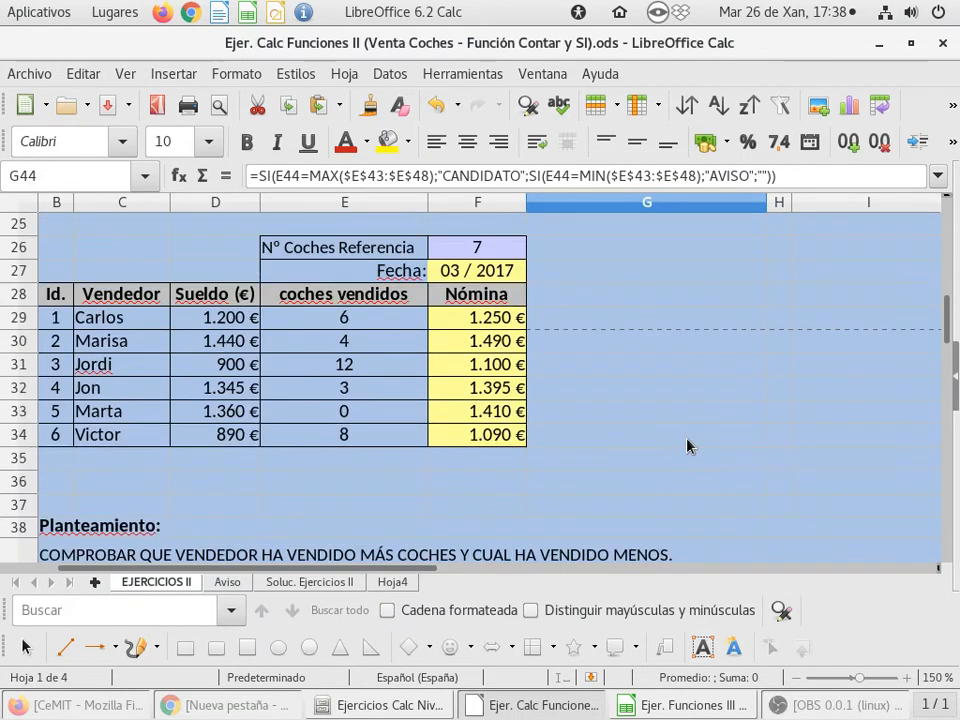
pyautogui.scroll(-3, 687, 446)
pyautogui.scroll(-2, 799, 392)
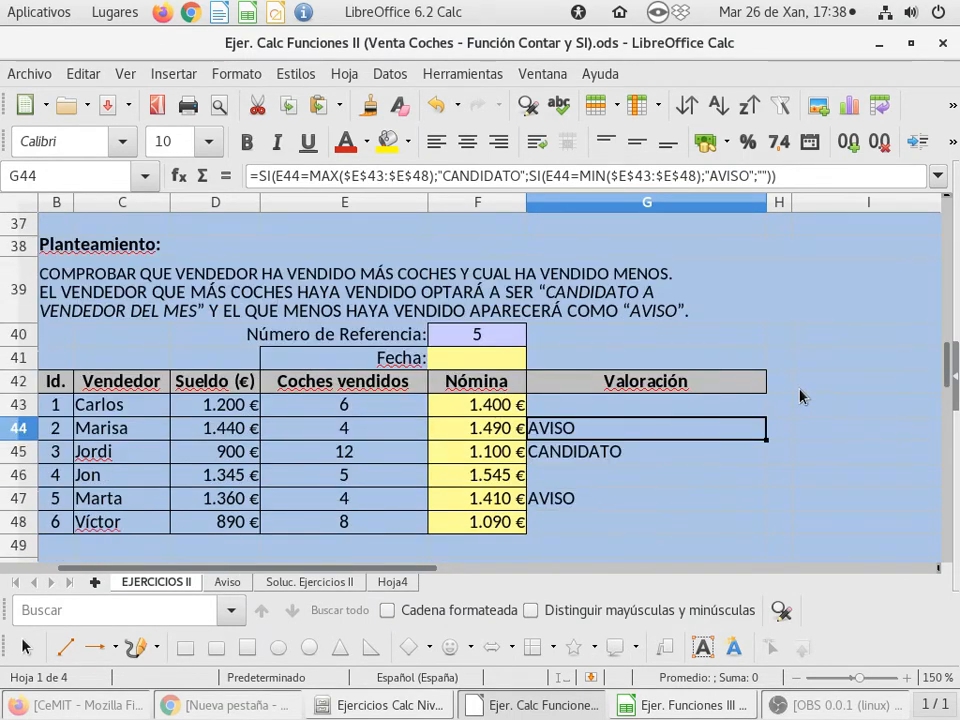
# Display the sheet in full-screen view at the exercise that pays 50 euros per car sold
pyautogui.scroll(1, 799, 396)
pyautogui.scroll(-2, 598, 406)
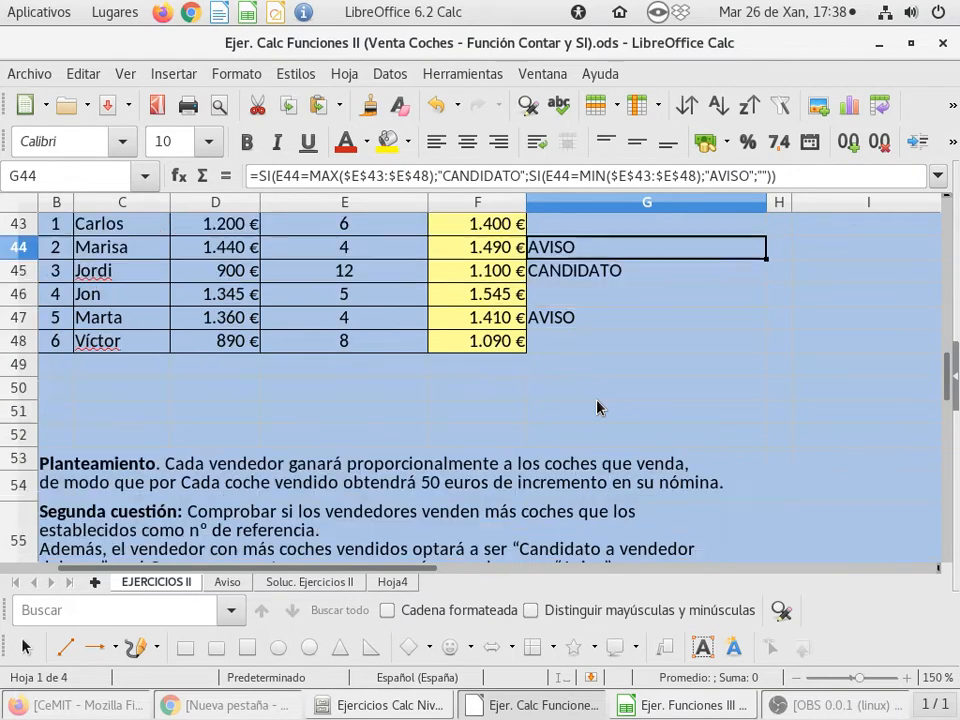
pyautogui.scroll(-3, 598, 407)
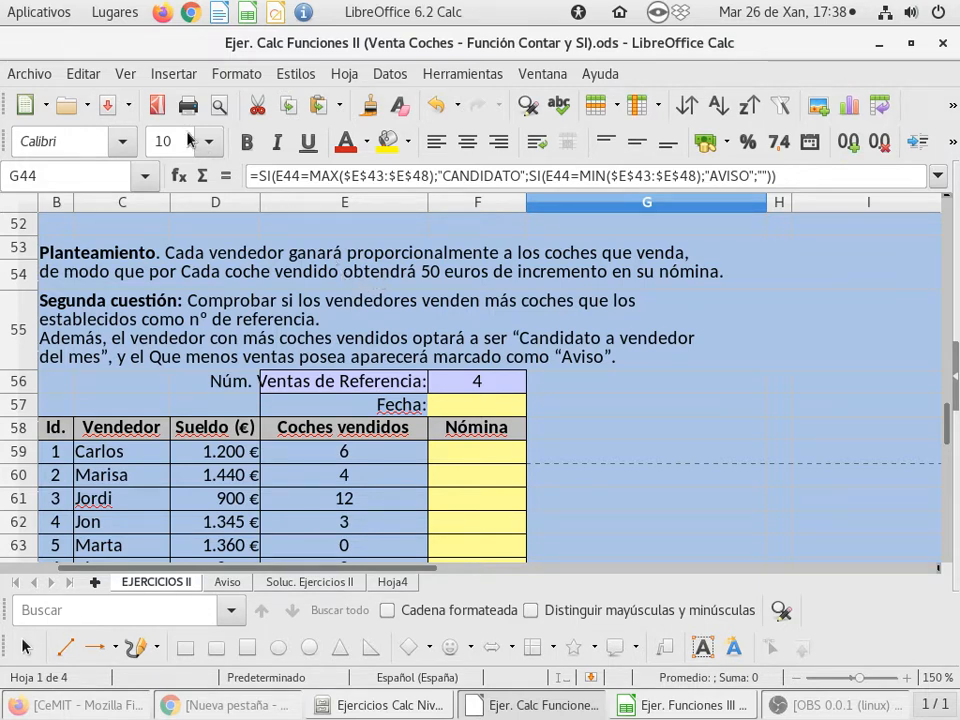
pyautogui.click(124, 74)
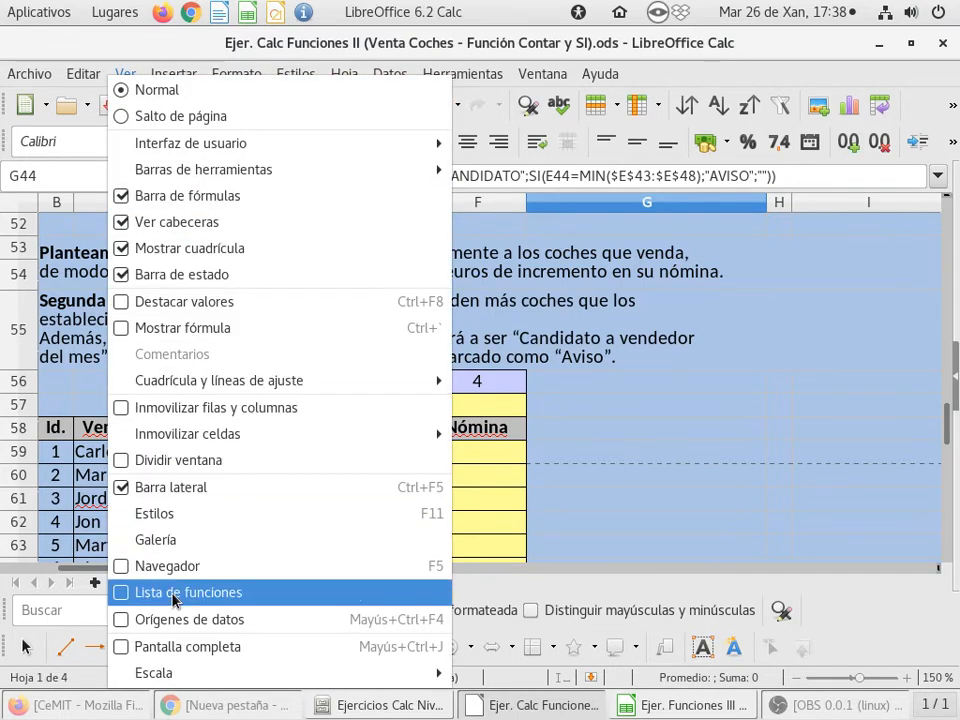
pyautogui.click(195, 645)
pyautogui.scroll(2, 347, 568)
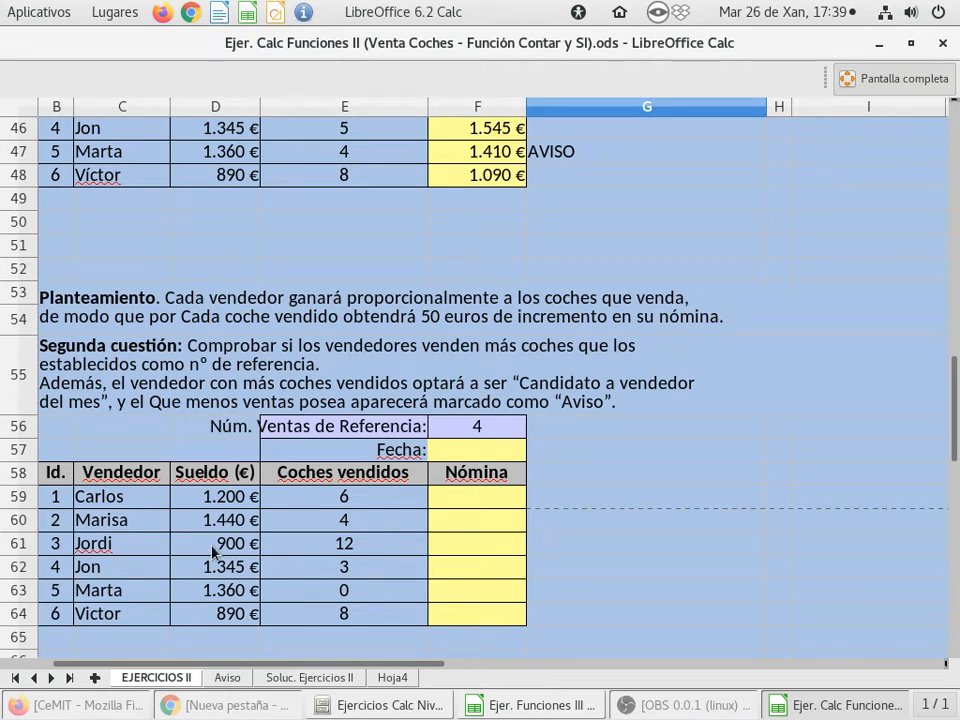
# Enter the formula =D59+E59*50 in F59 to compute the first seller's Nómina
pyautogui.click(482, 505)
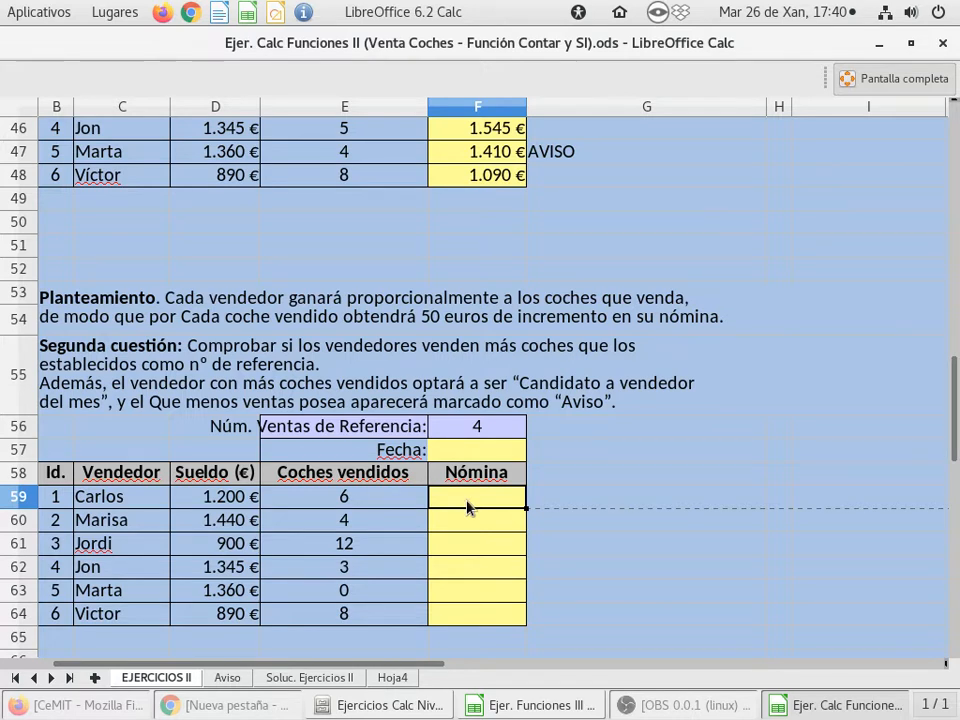
pyautogui.write('=')
pyautogui.click(207, 497)
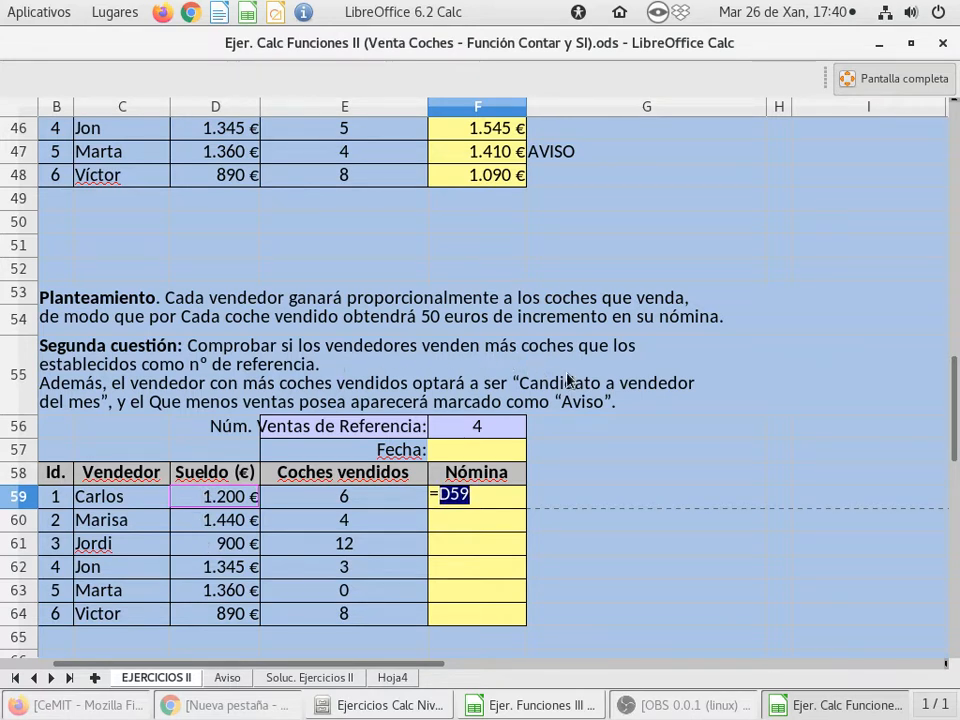
pyautogui.write('+')
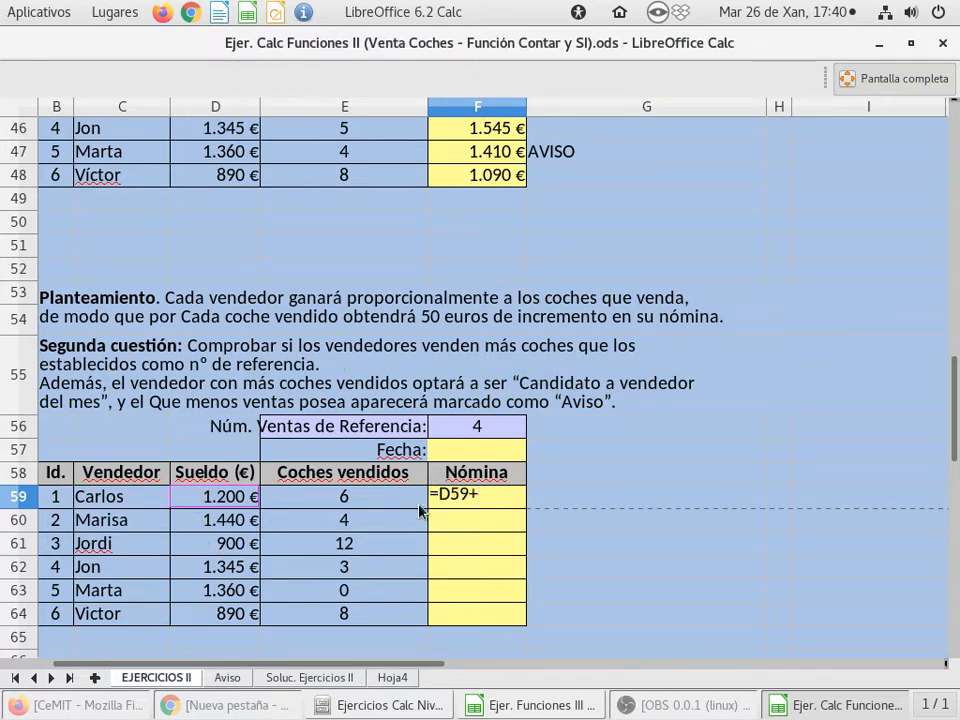
pyautogui.click(369, 502)
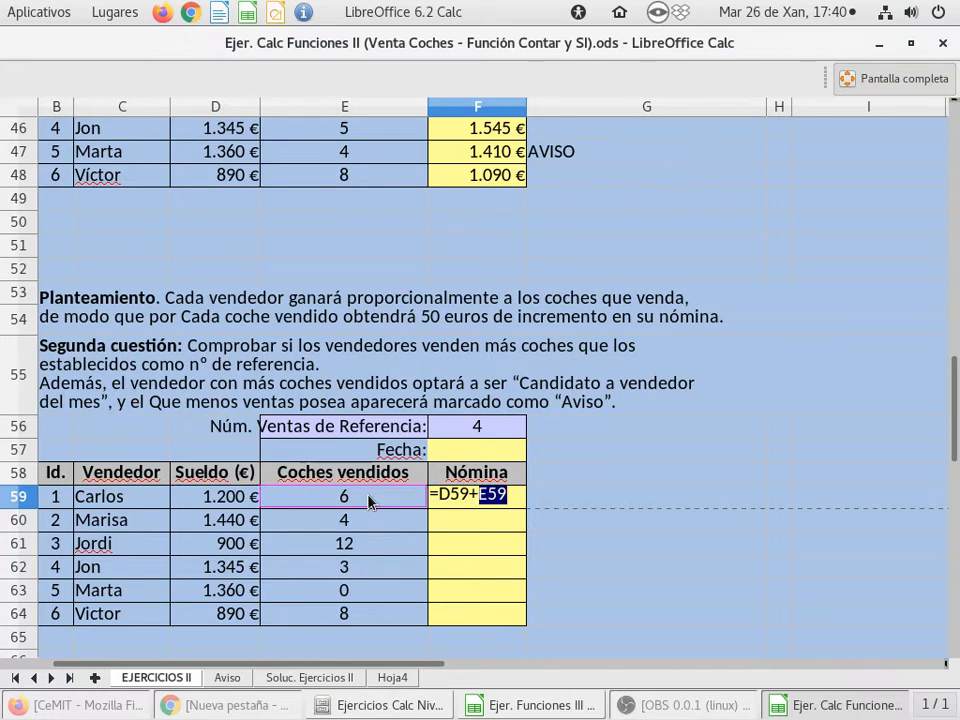
pyautogui.write('*5')
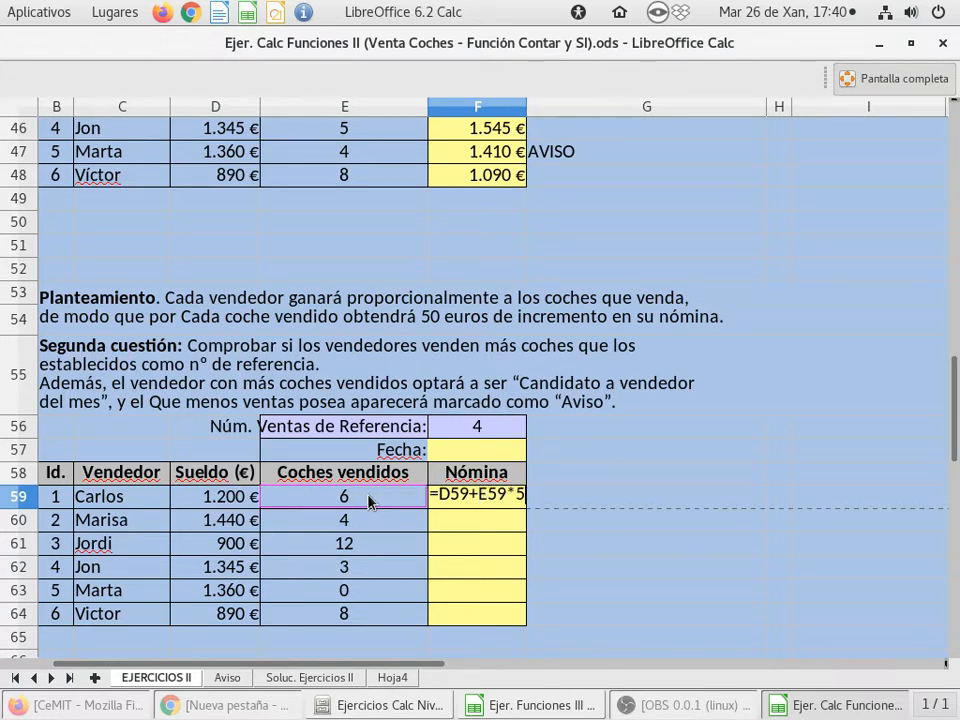
pyautogui.write('0')
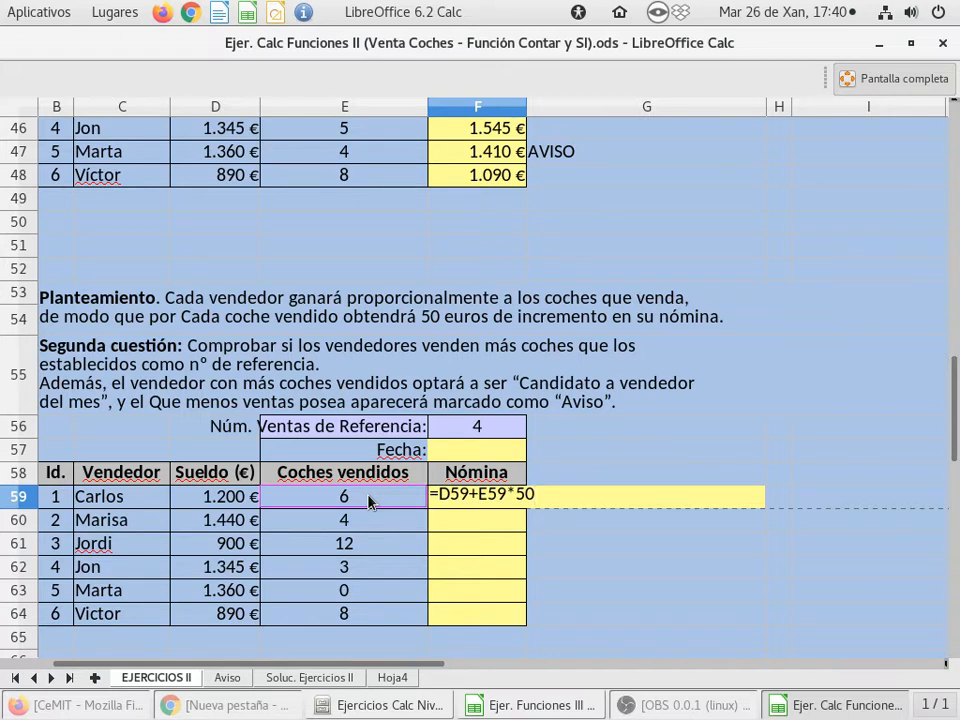
pyautogui.press('Return')
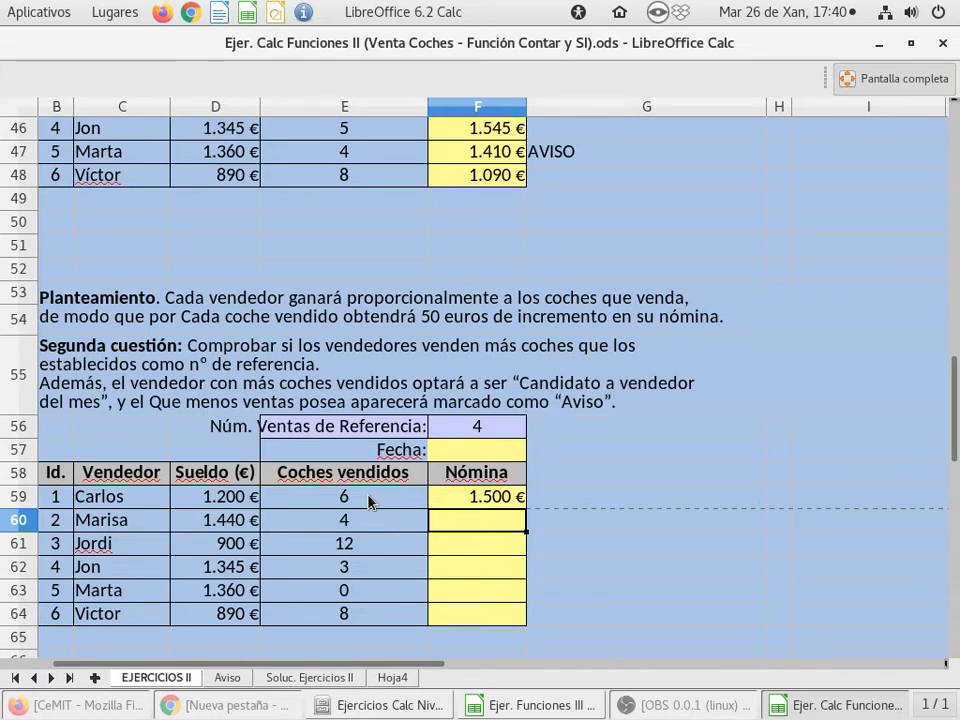
# Review the cell references used in the F59 Nómina formula
pyautogui.click(446, 499)
pyautogui.doubleClick(446, 499)
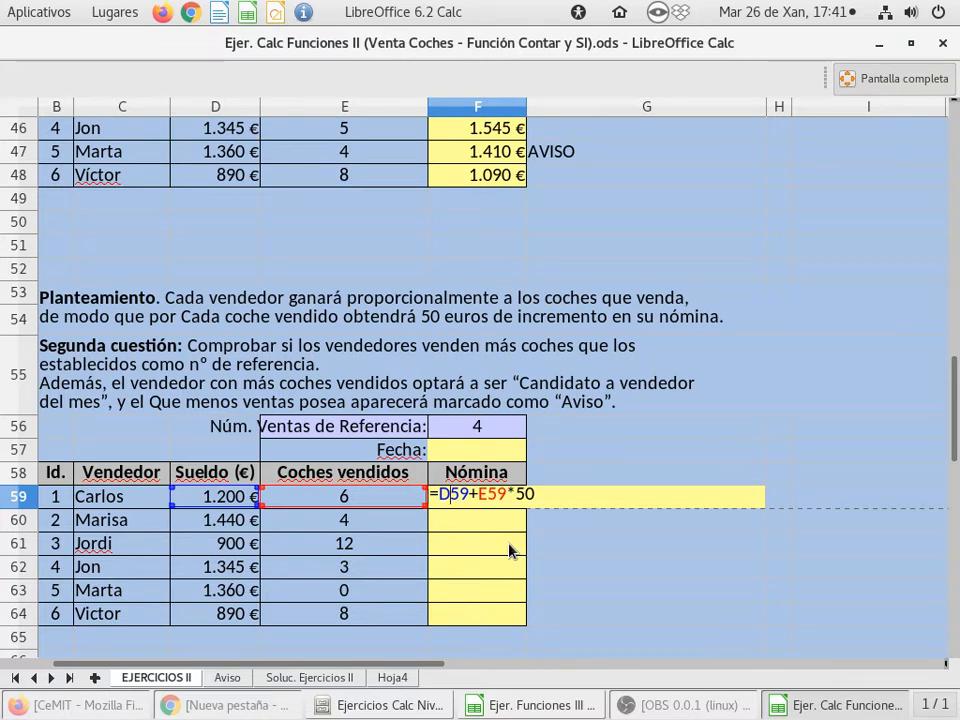
pyautogui.press('Return')
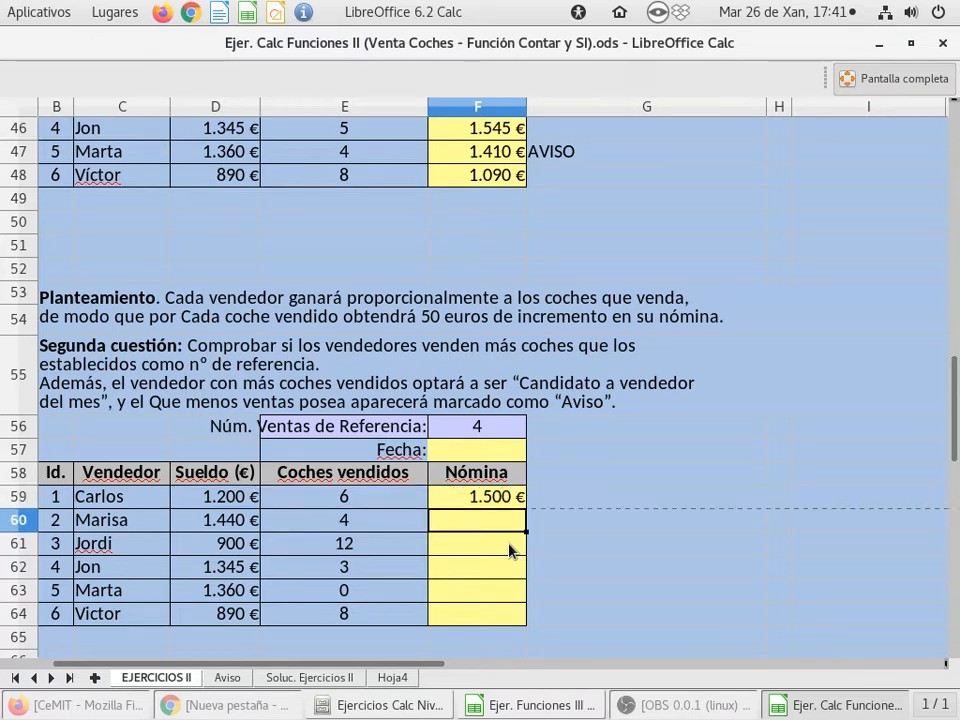
# Test the Nómina formula with 0 cars sold in E59, review F59, and restore E59 to 6
pyautogui.click(376, 503)
pyautogui.write('0')
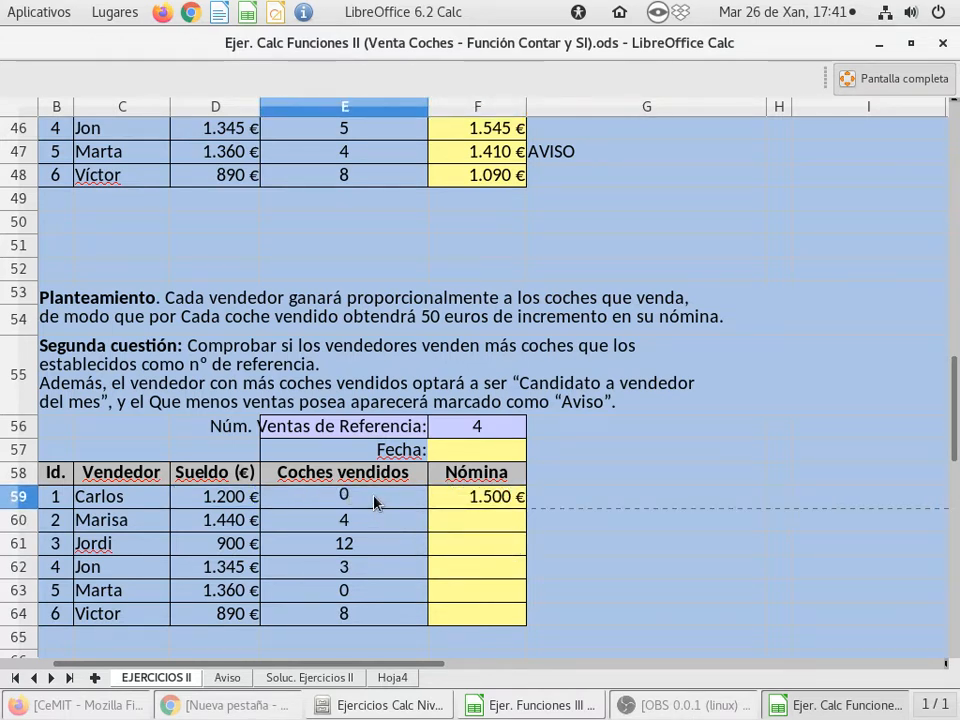
pyautogui.press('Return')
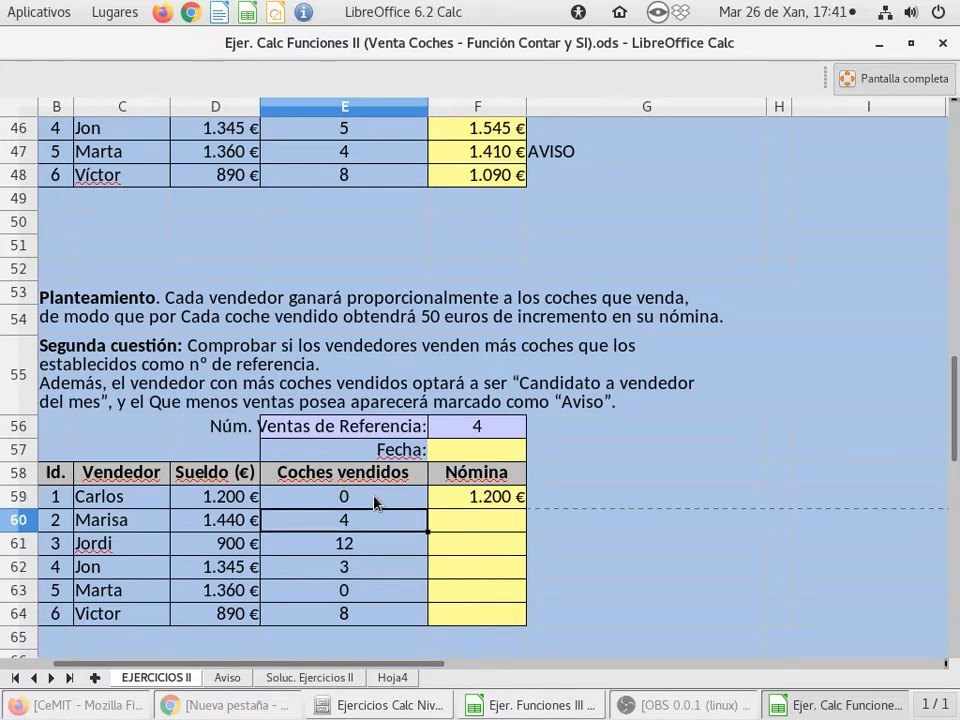
pyautogui.doubleClick(470, 496)
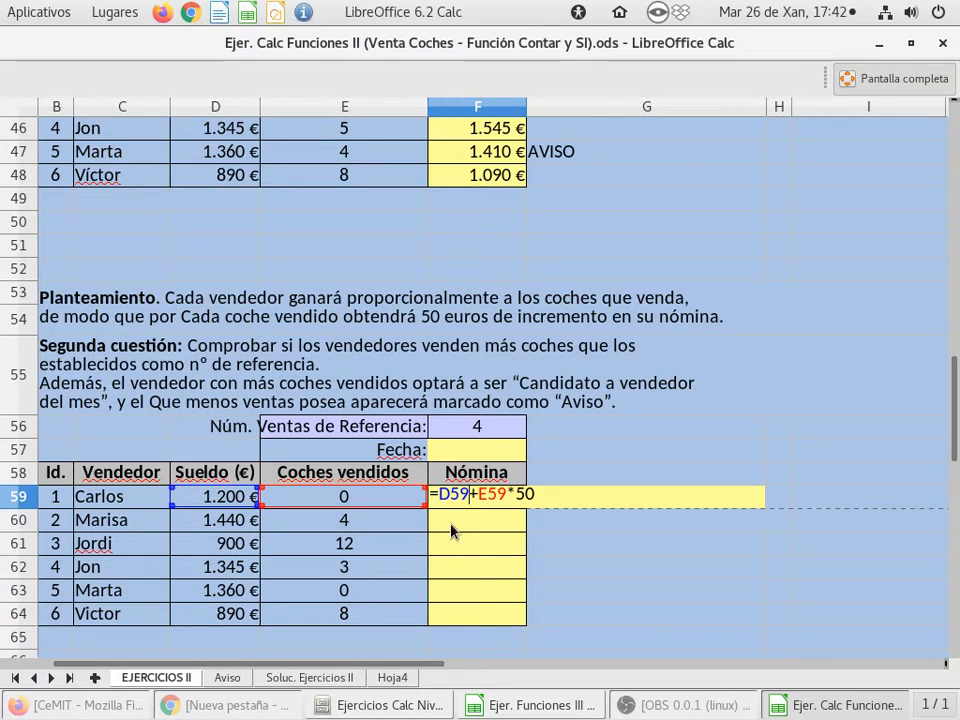
pyautogui.press('Return')
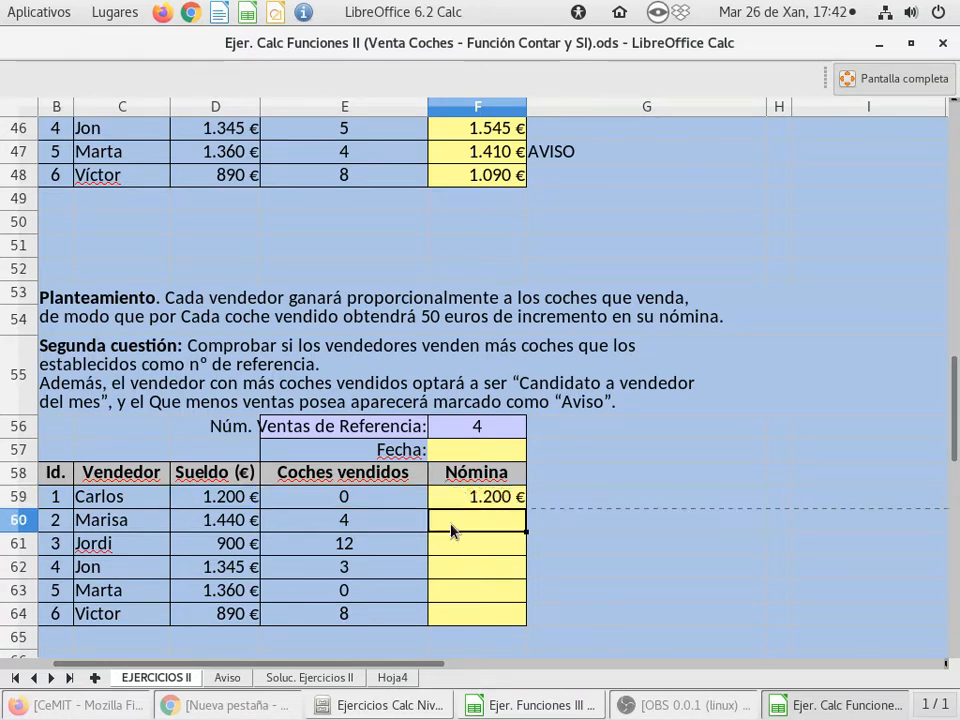
pyautogui.click(368, 503)
pyautogui.write('6')
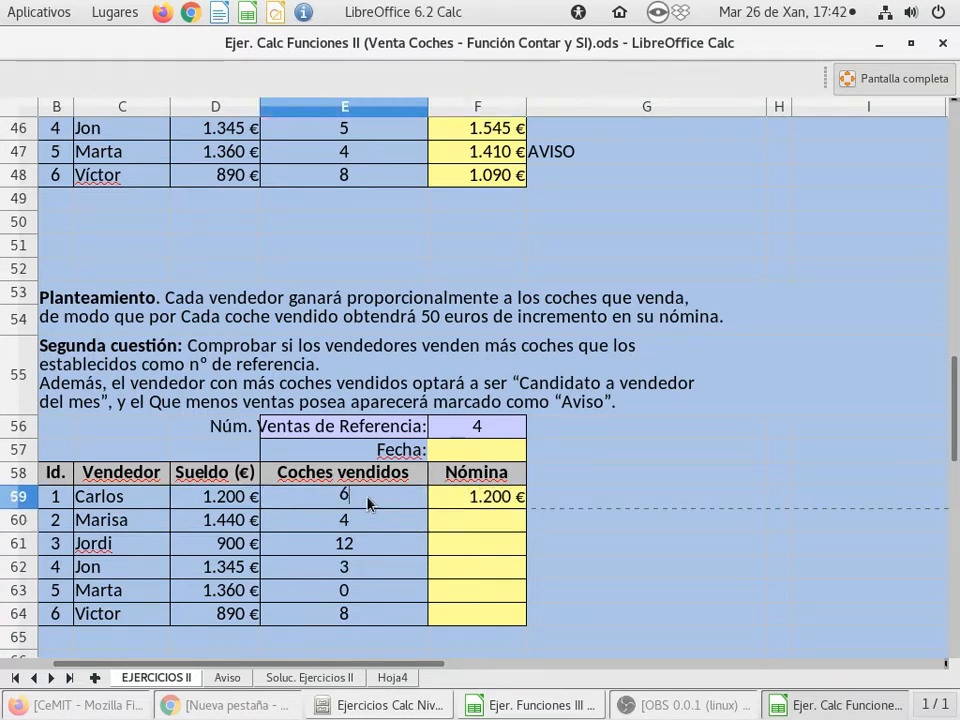
pyautogui.press('Return')
pyautogui.click(368, 503)
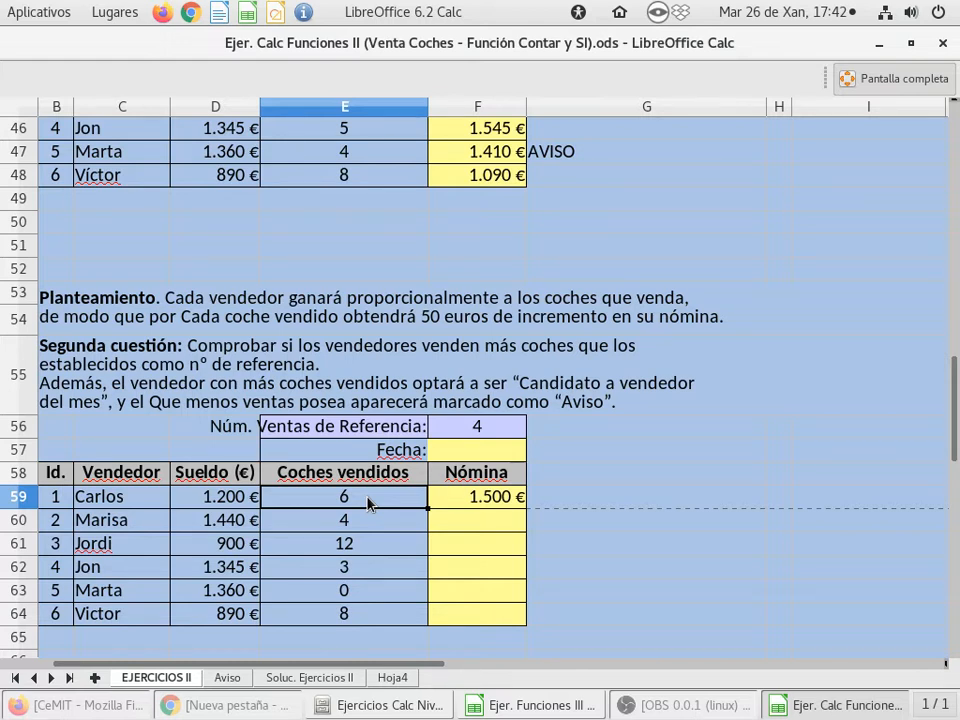
# Examine the order of the addition and the multiplication by 50 in the F59 formula
pyautogui.click(450, 497)
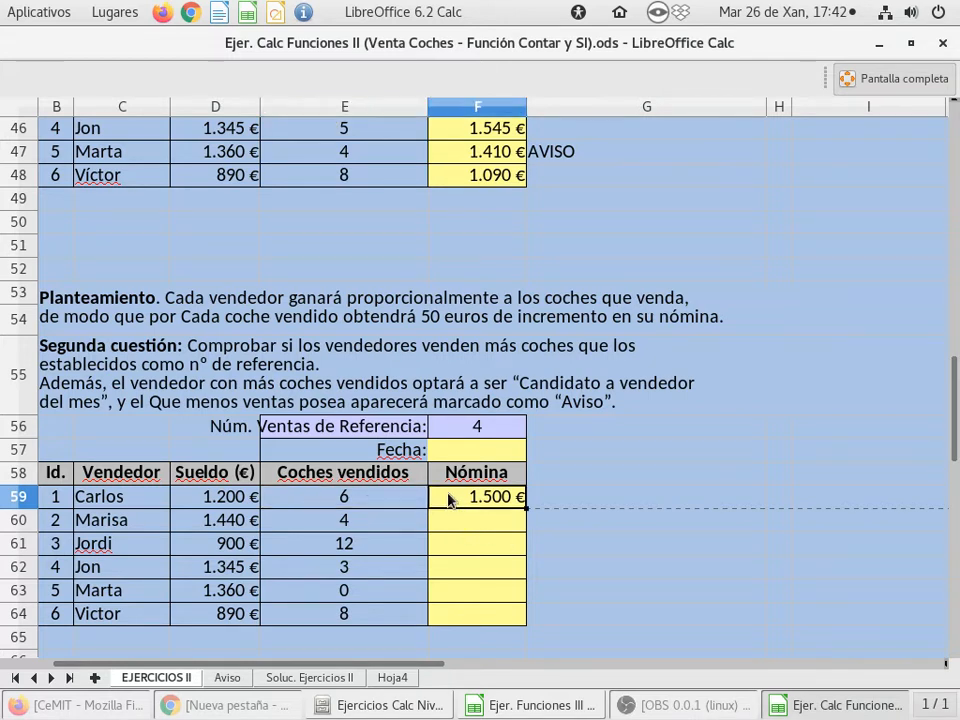
pyautogui.doubleClick(450, 497)
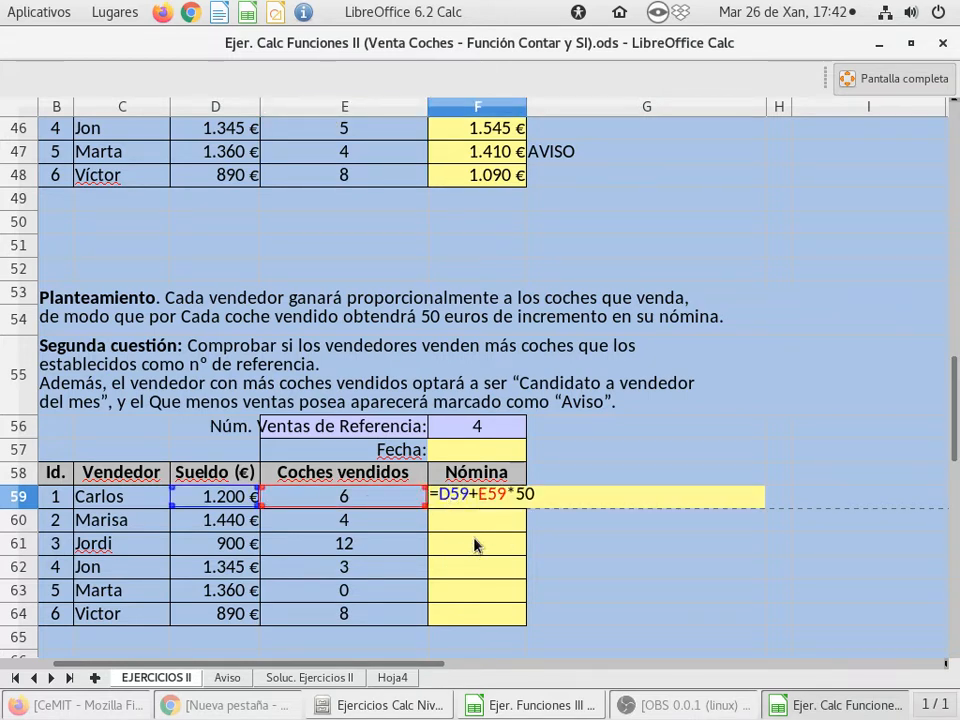
pyautogui.click(532, 494)
pyautogui.press('Left')
pyautogui.press('Left')
pyautogui.press('Left')
pyautogui.press('Left')
pyautogui.press('Left')
pyautogui.press('Left')
pyautogui.press('Left')
pyautogui.press('Left')
pyautogui.press('Left')
pyautogui.press('Return')
# Copy the F59 Nómina formula down through F64 and check the payroll column
pyautogui.click(463, 503)
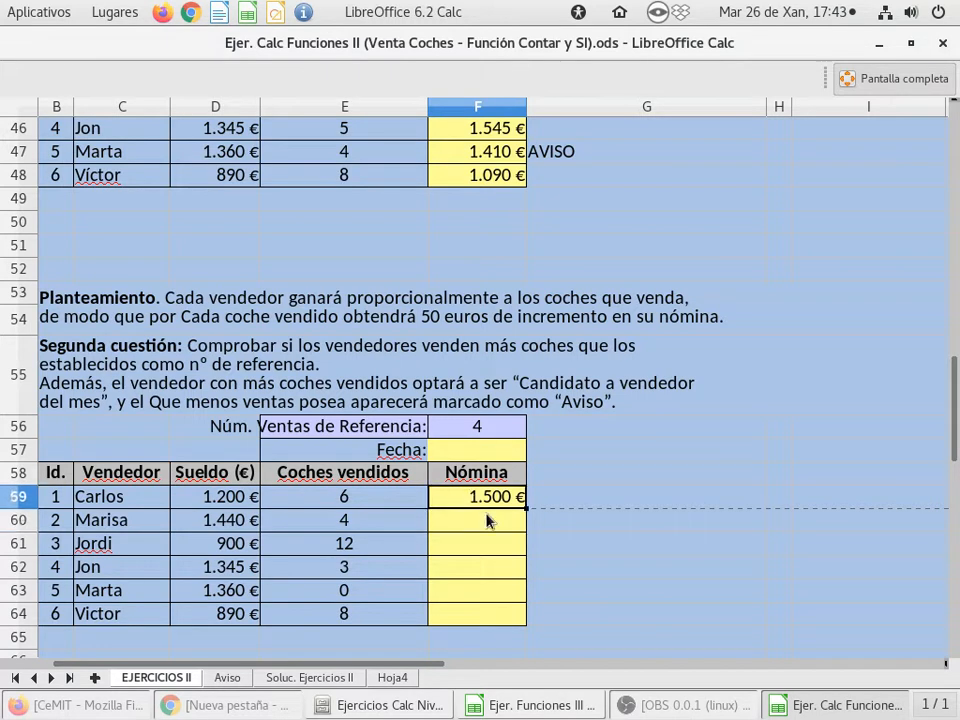
pyautogui.moveTo(525, 508); pyautogui.dragTo(521, 618)
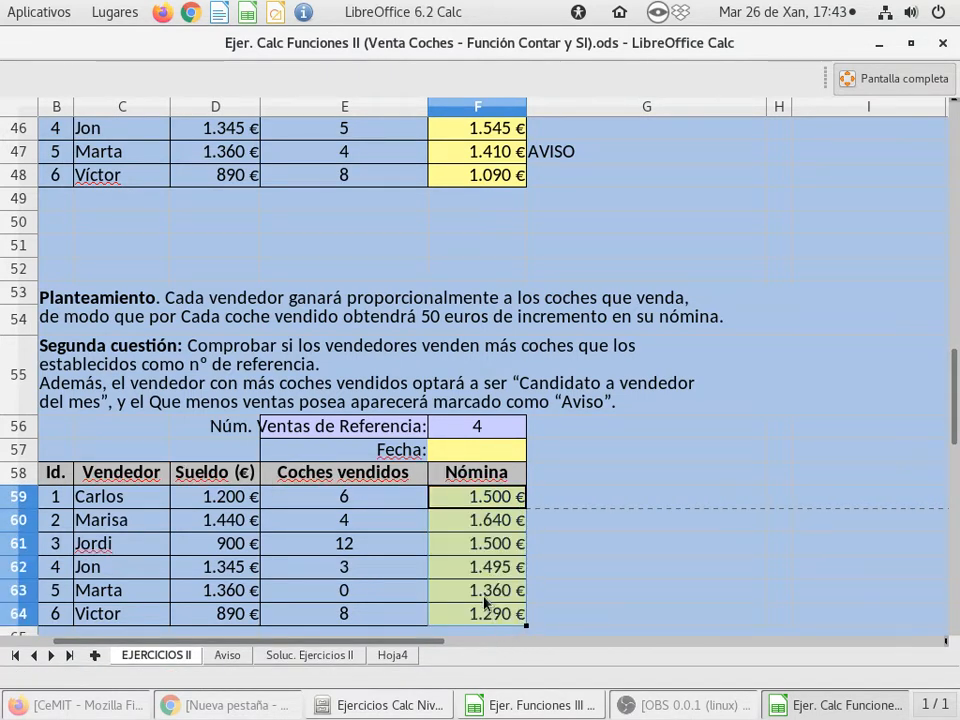
pyautogui.click(483, 541)
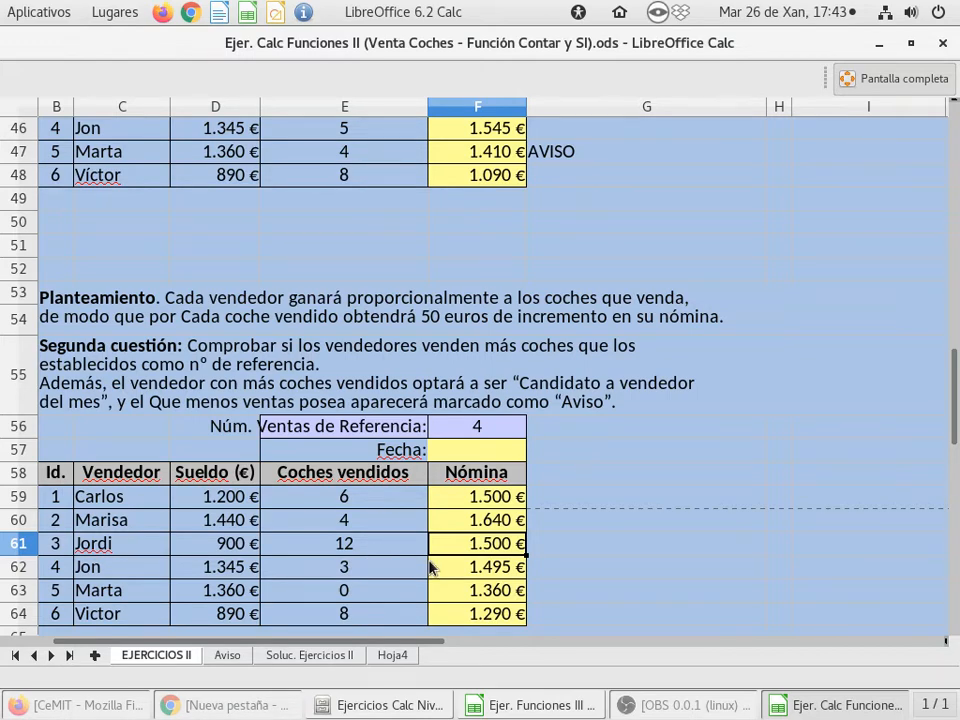
pyautogui.scroll(-1, 432, 567)
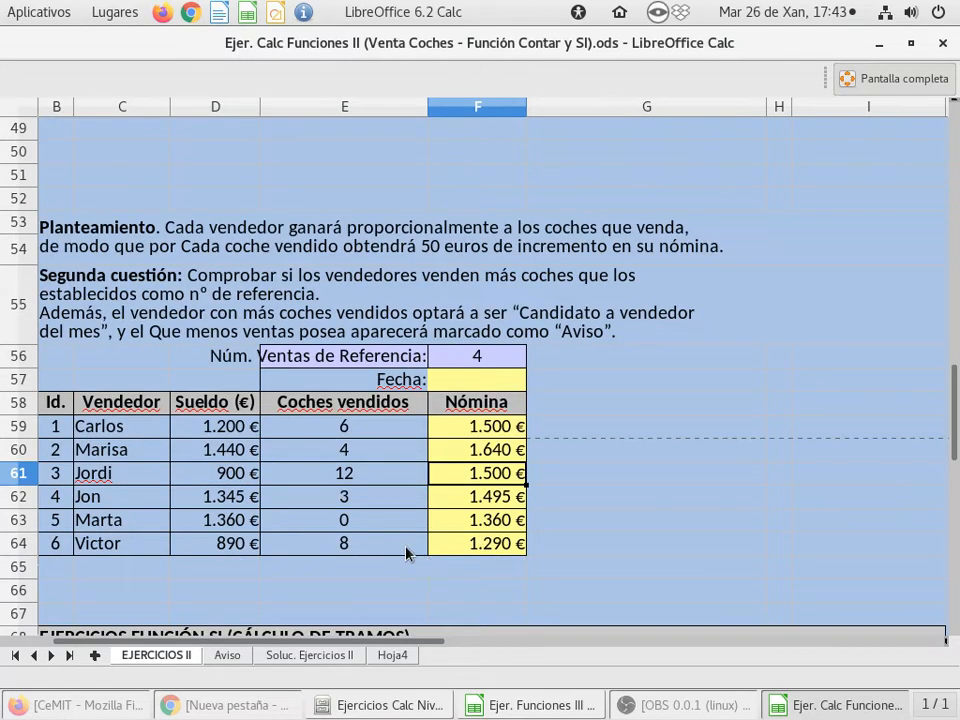
pyautogui.scroll(1, 405, 552)
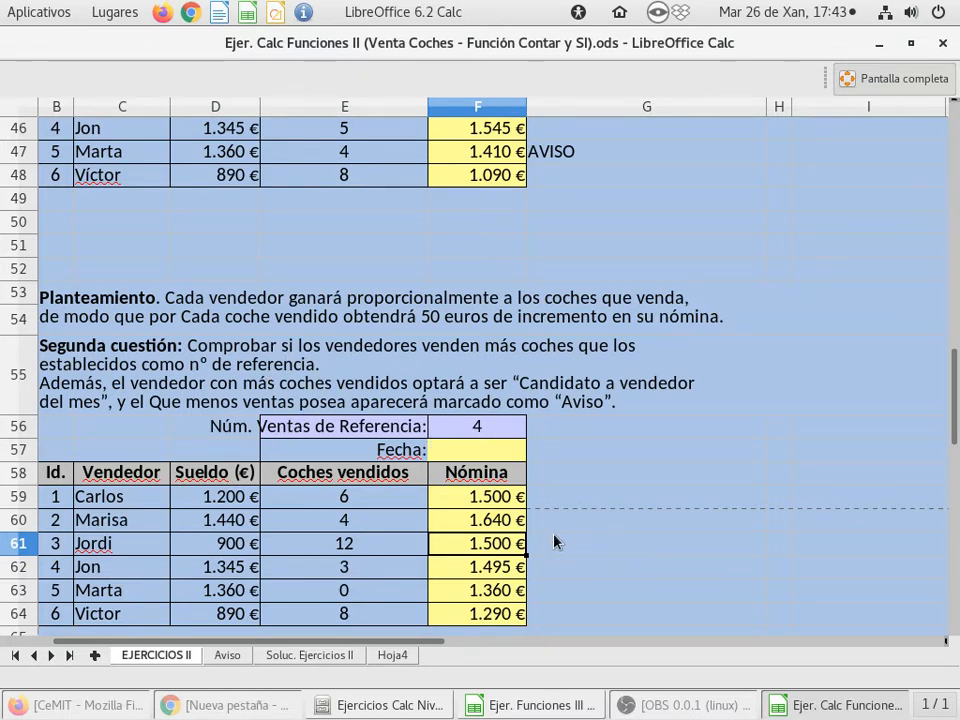
# Enter an SI formula in G59 returning "SÍ" when E59 is greater than reference cell F56 and "NO" otherwise
pyautogui.click(579, 499)
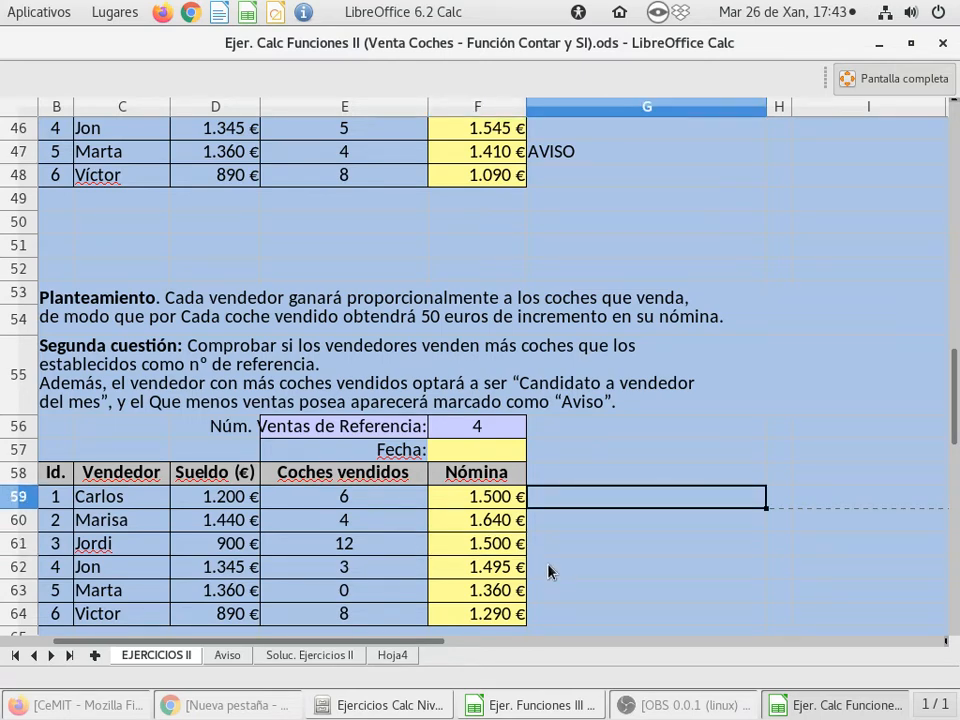
pyautogui.write('=S')
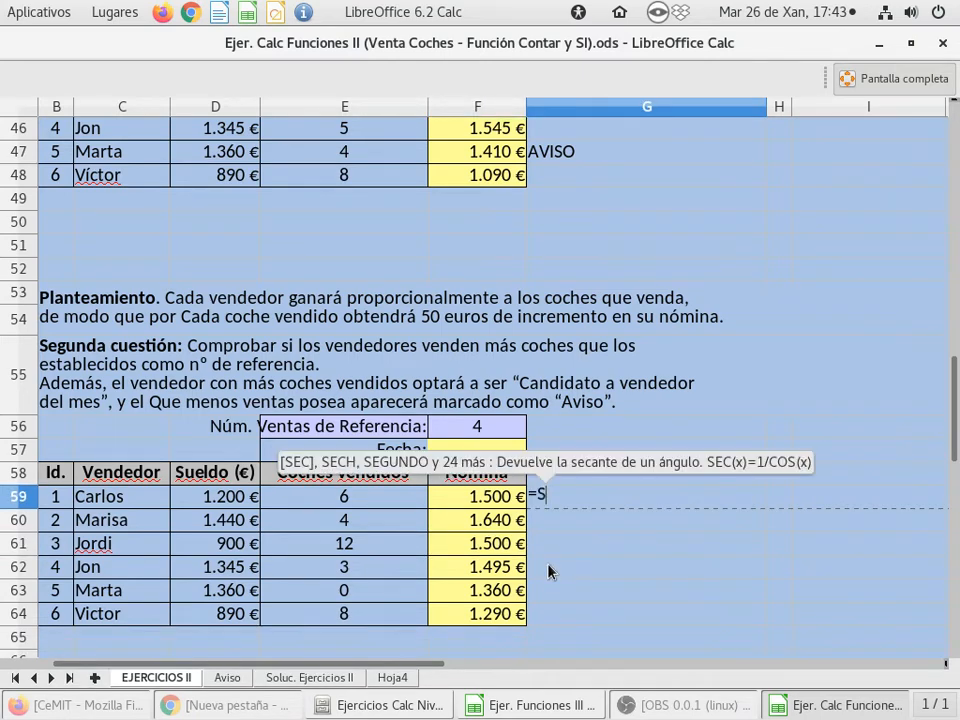
pyautogui.write('I(')
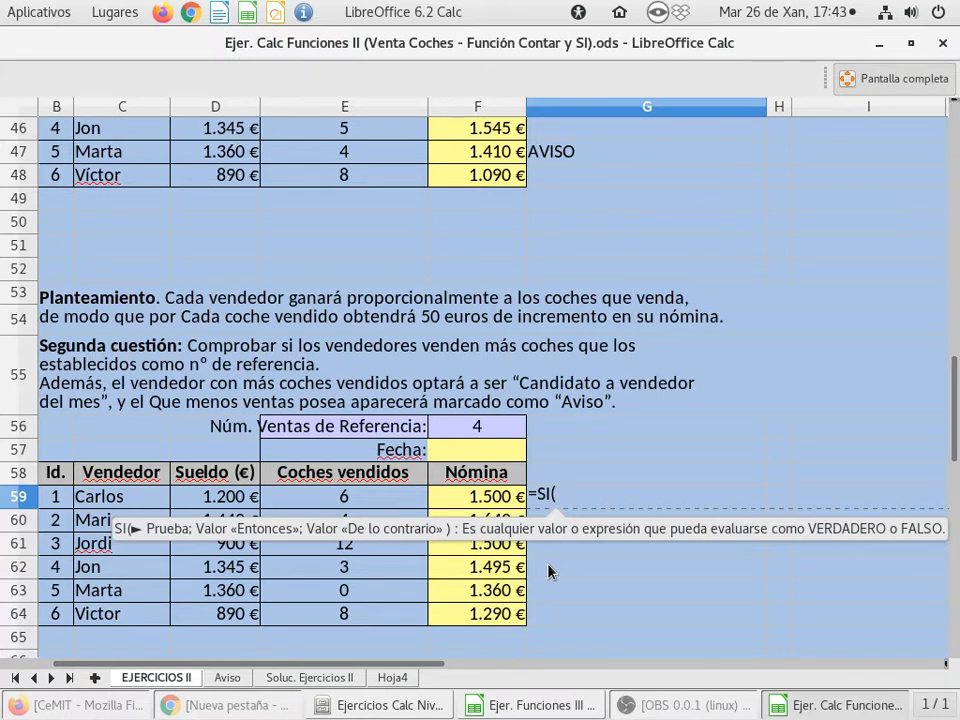
pyautogui.click(368, 503)
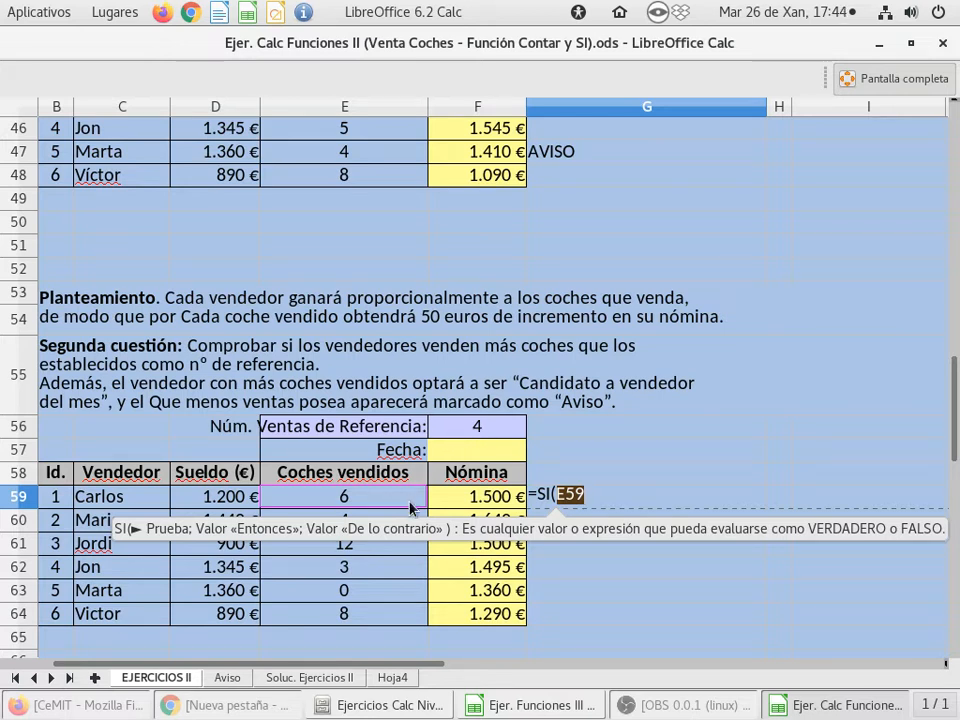
pyautogui.write('>')
pyautogui.click(510, 430)
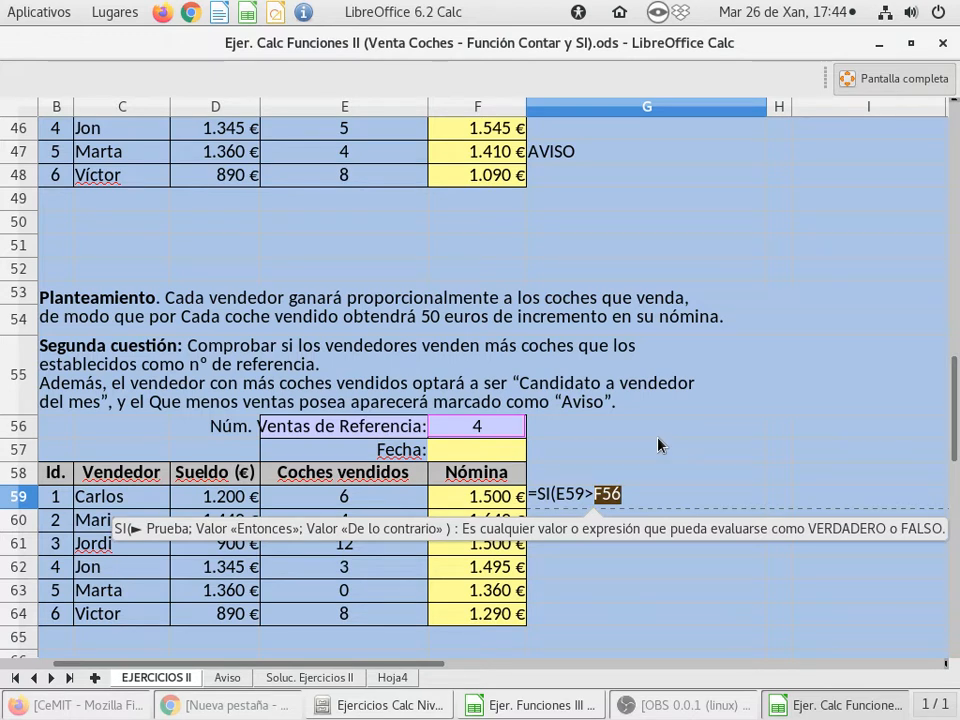
pyautogui.write(';')
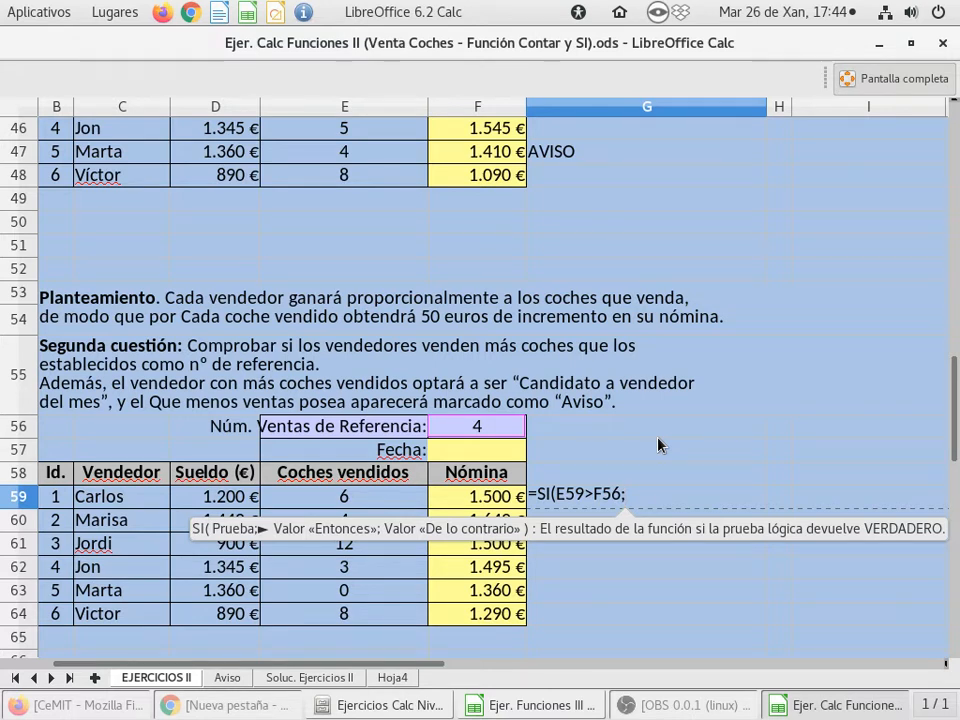
pyautogui.write('"')
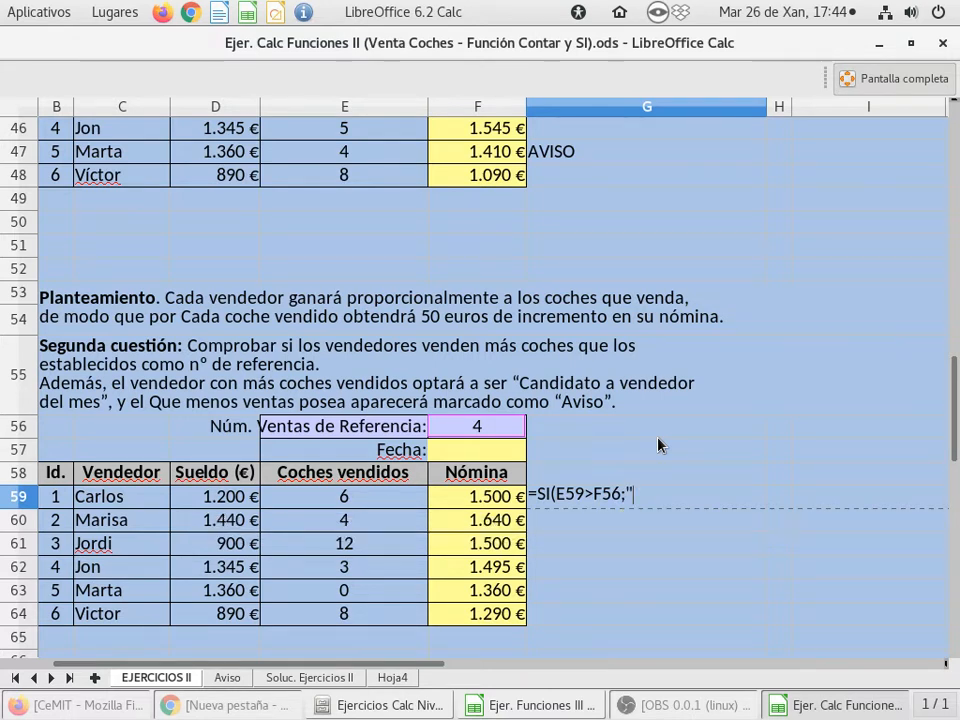
pyautogui.write('Sí"')
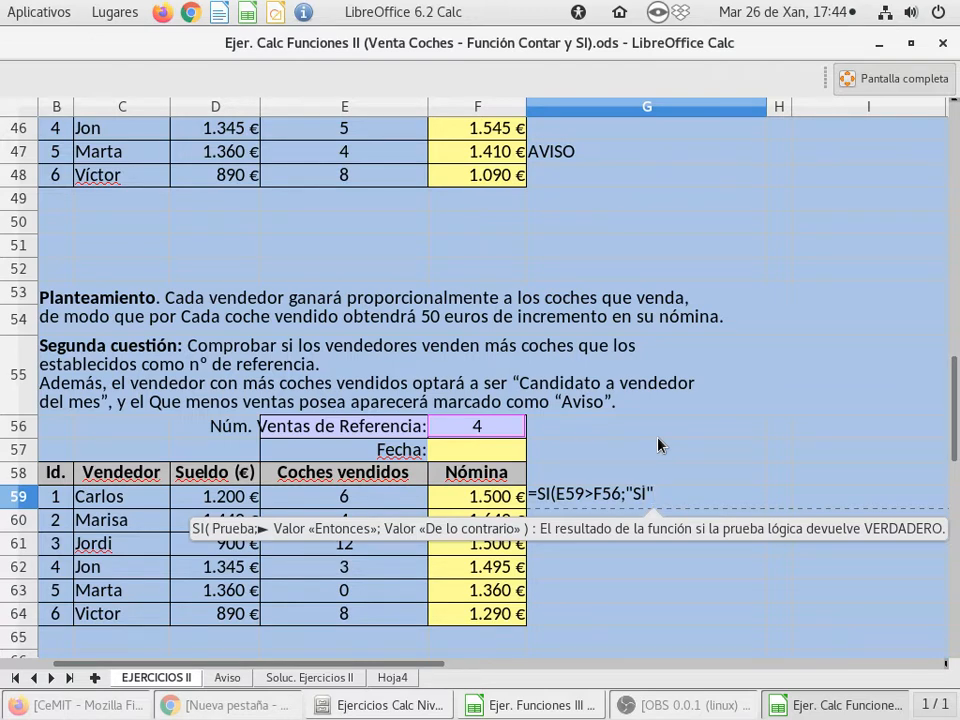
pyautogui.write(';"M')
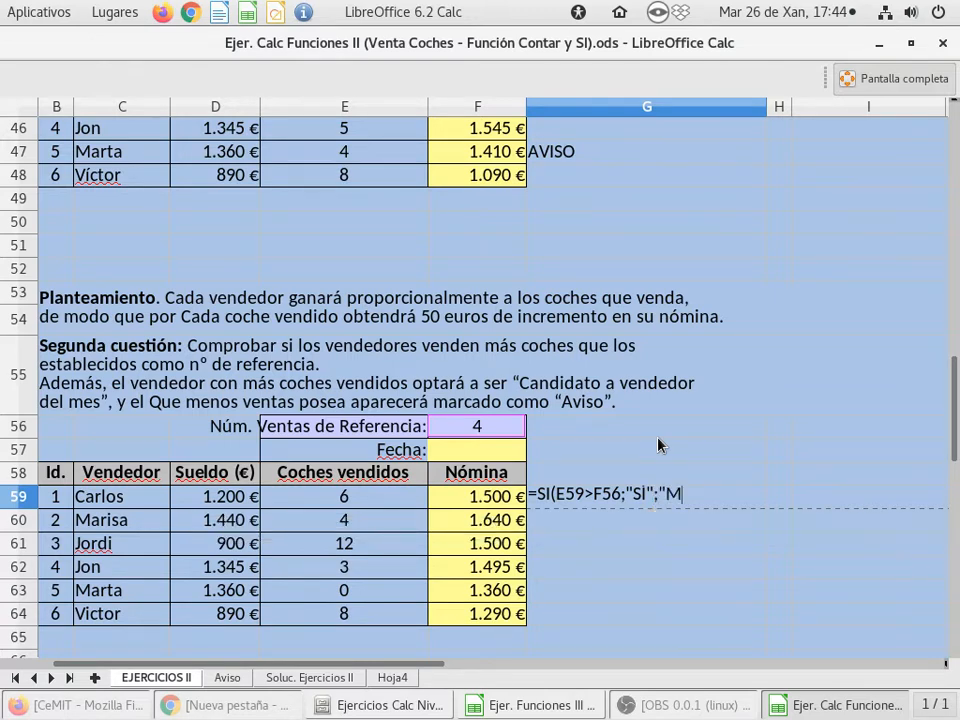
pyautogui.press('BackSpace')
pyautogui.write('NO"')
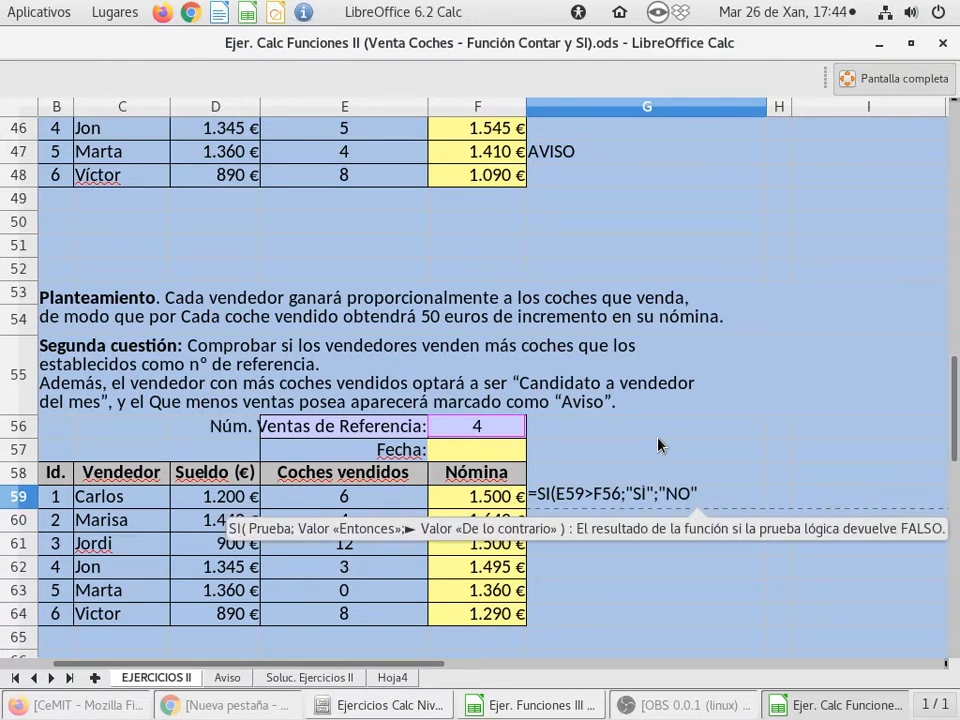
pyautogui.write(')')
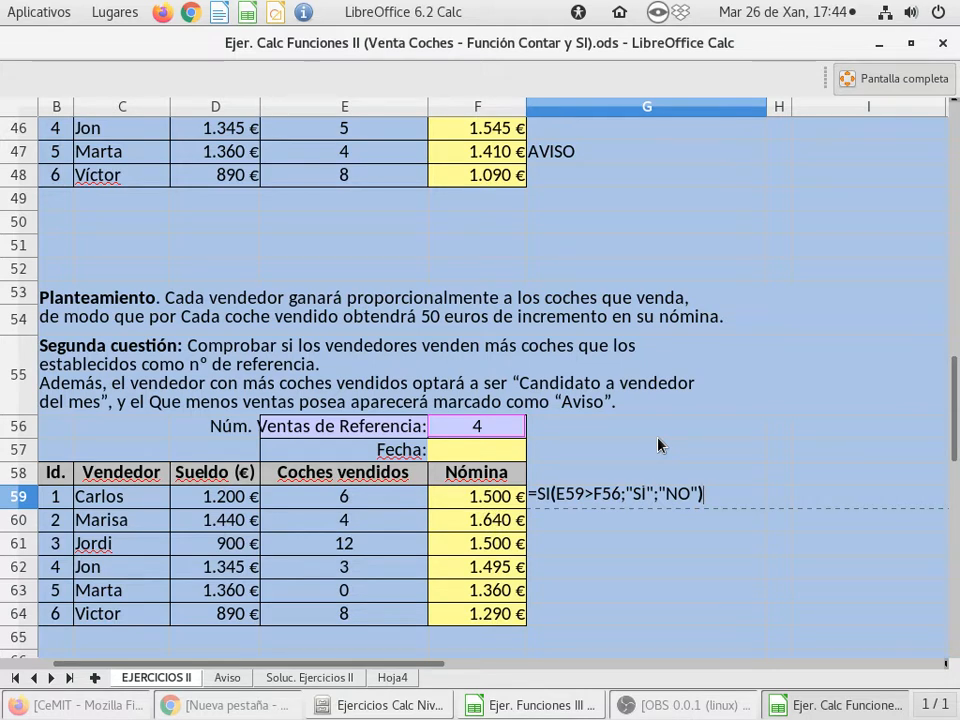
pyautogui.press('Return')
# Review the cell references and the two results in the G59 SI formula
pyautogui.click(596, 502)
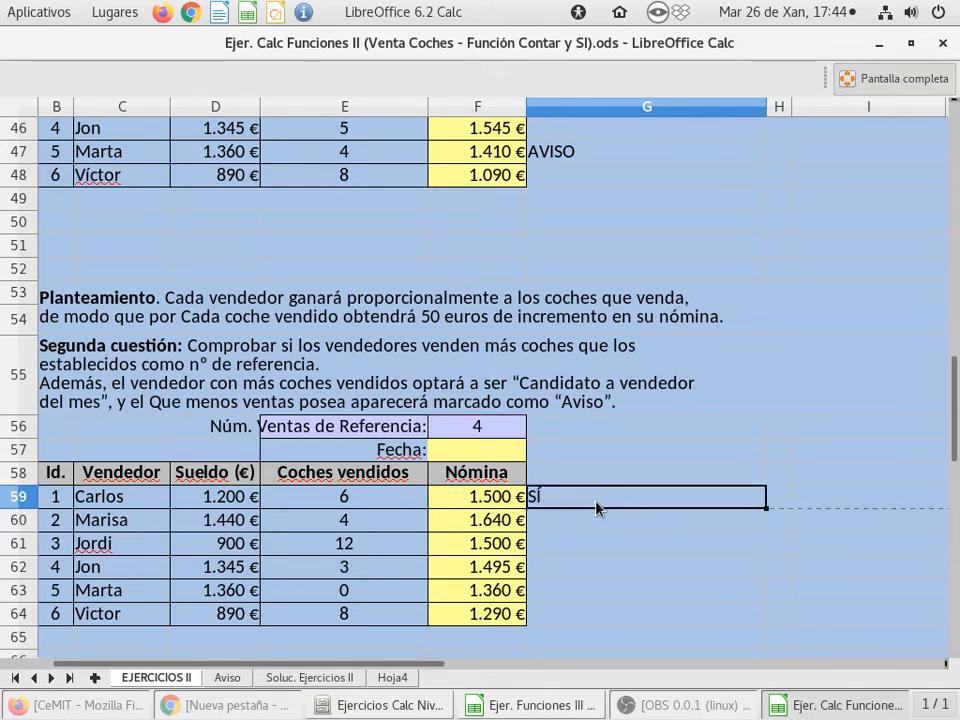
pyautogui.doubleClick(596, 507)
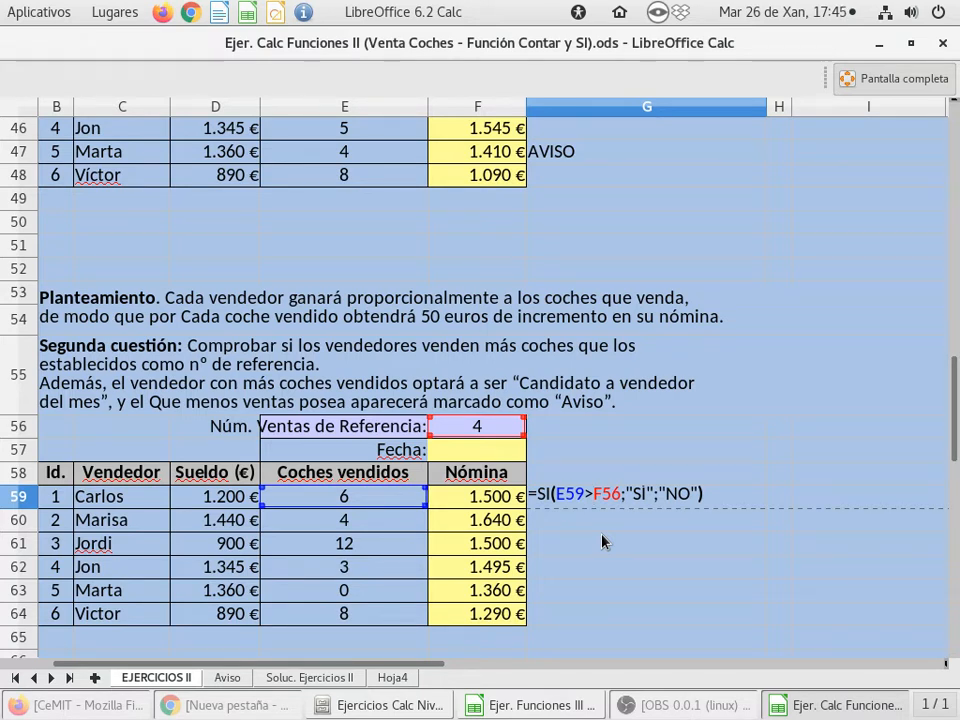
pyautogui.press('Return')
# Copy the G59 SI formula down through G64 and review the references in G60
pyautogui.click(596, 499)
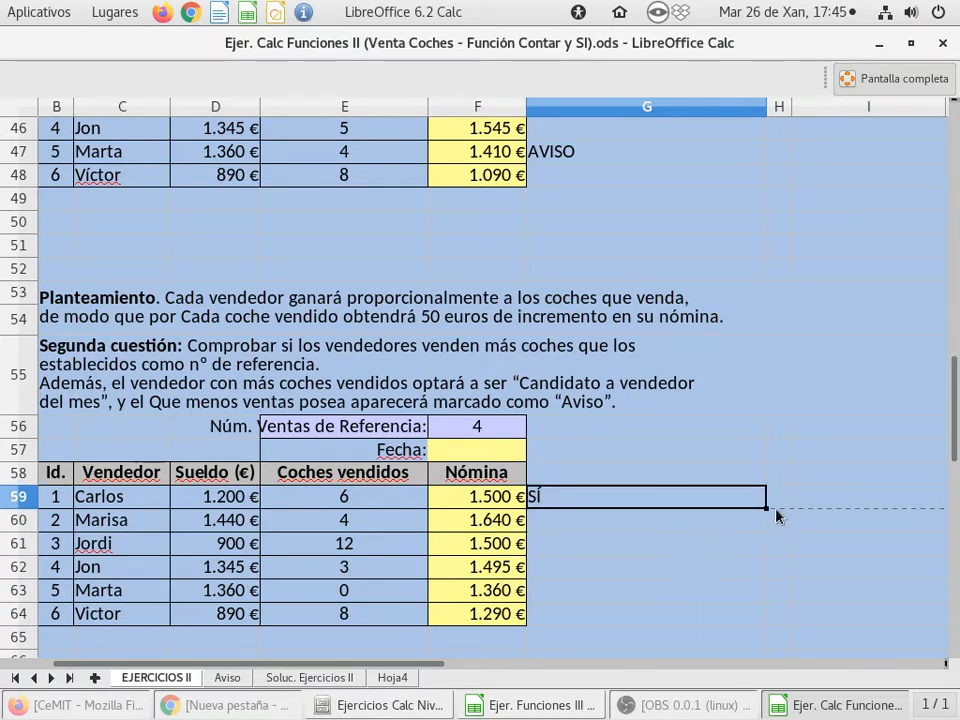
pyautogui.moveTo(766, 509); pyautogui.dragTo(744, 615)
pyautogui.click(618, 522)
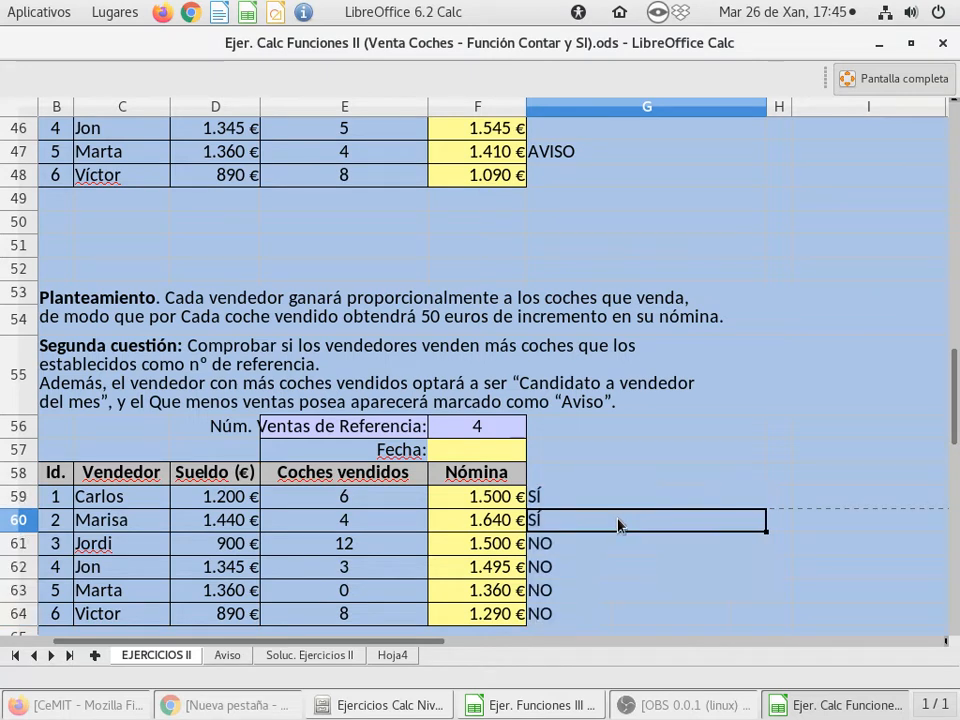
pyautogui.doubleClick(618, 522)
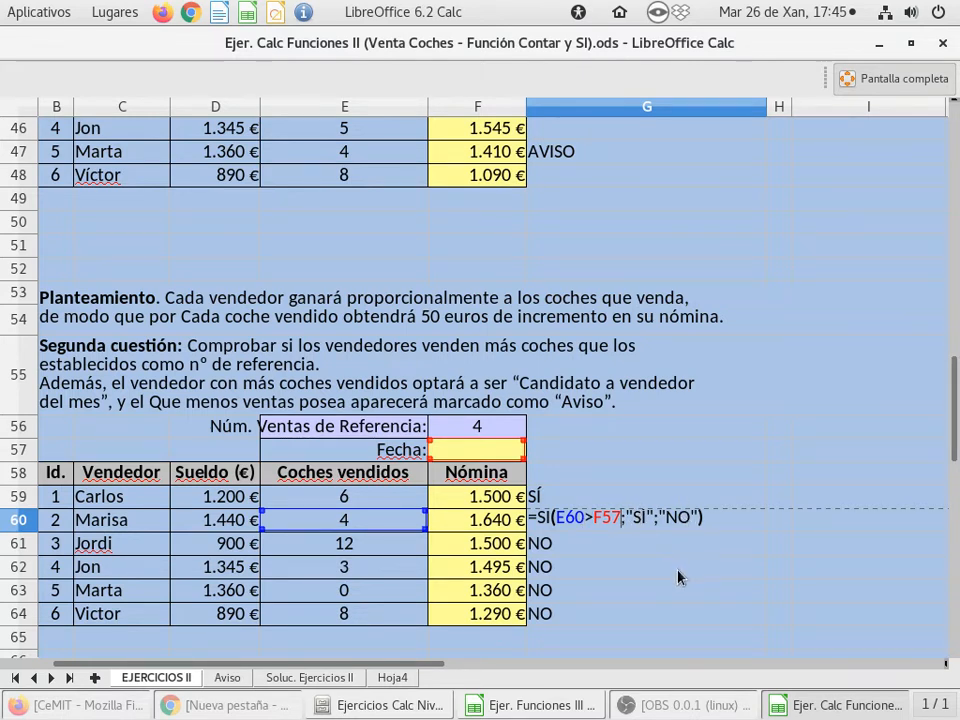
pyautogui.press('Return')
# Examine the statement and the sellers table of the "EJERCICIOS FUNCIÓN SI (CÁLCULO DE TRAMOS)" exercise
pyautogui.scroll(-1, 614, 527)
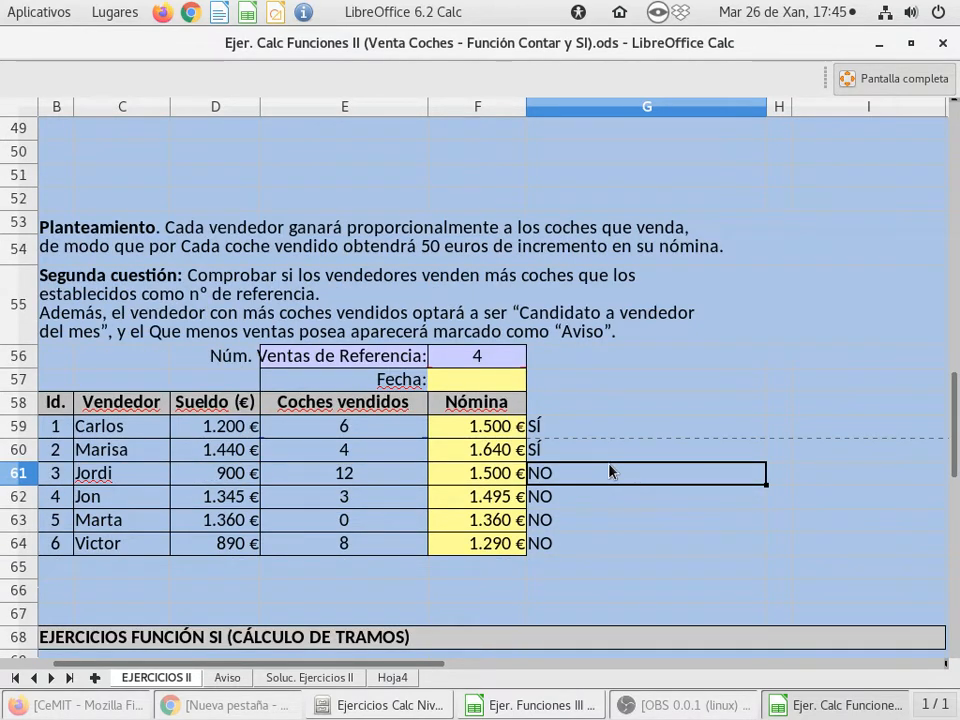
pyautogui.scroll(-2, 613, 472)
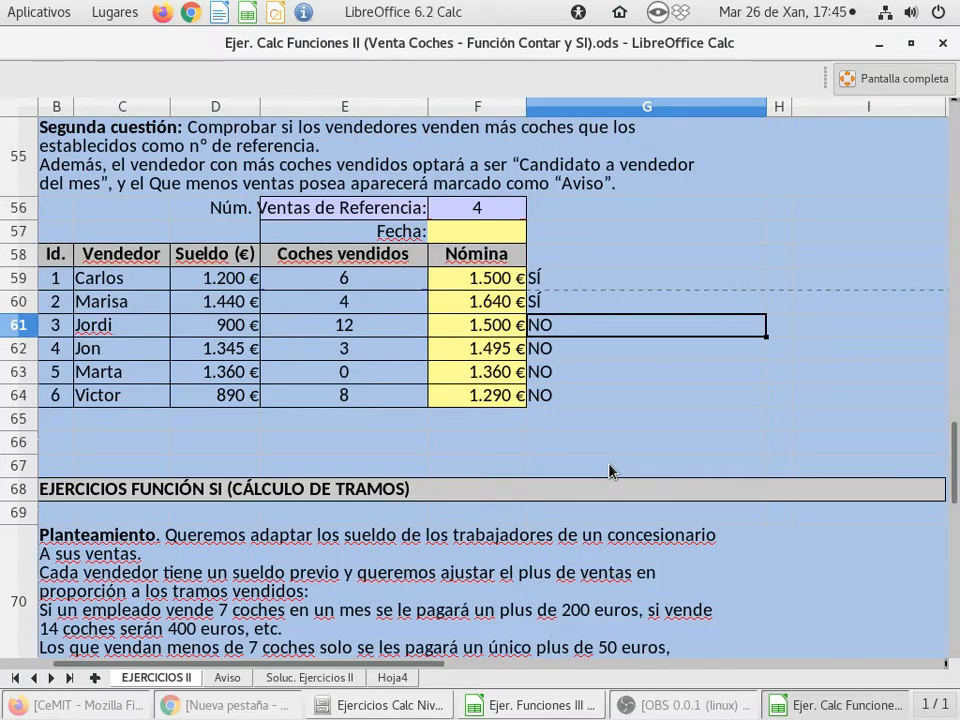
pyautogui.scroll(2, 611, 471)
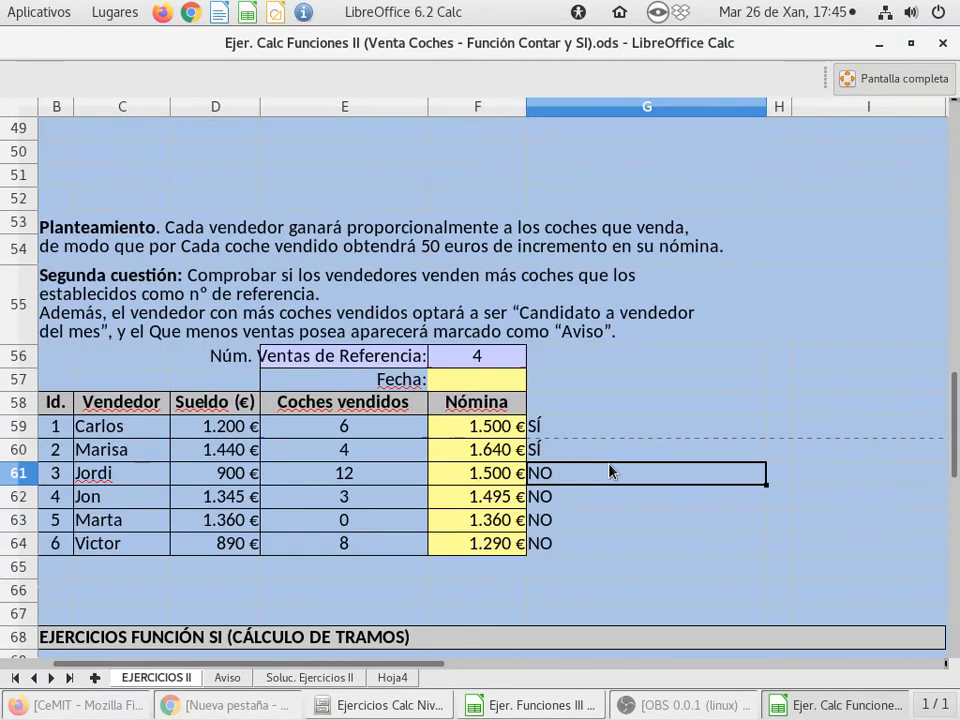
pyautogui.scroll(-3, 613, 471)
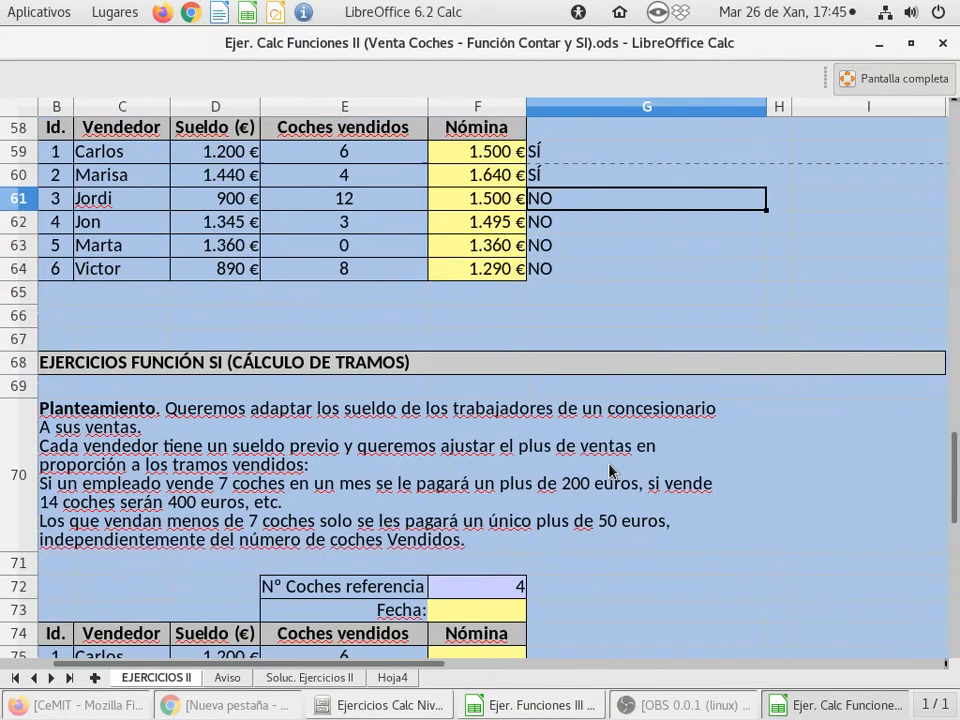
pyautogui.scroll(-3, 610, 470)
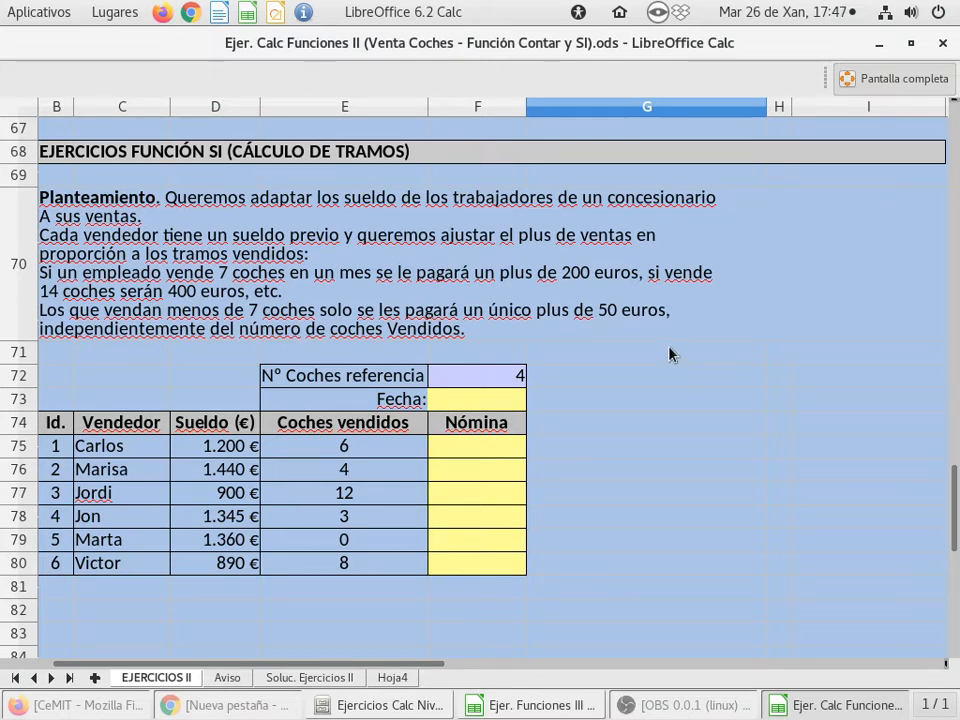
# On sheet Hoja4, enter 1 in C2 and fill the series down to 22 in C23
pyautogui.click(394, 679)
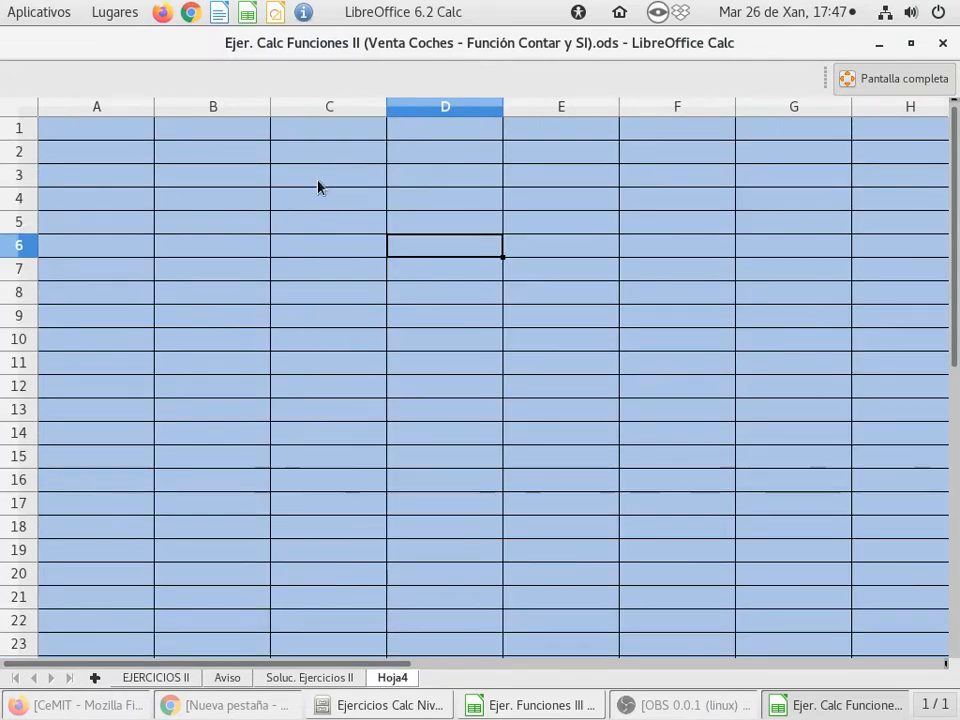
pyautogui.click(306, 150)
pyautogui.write('1')
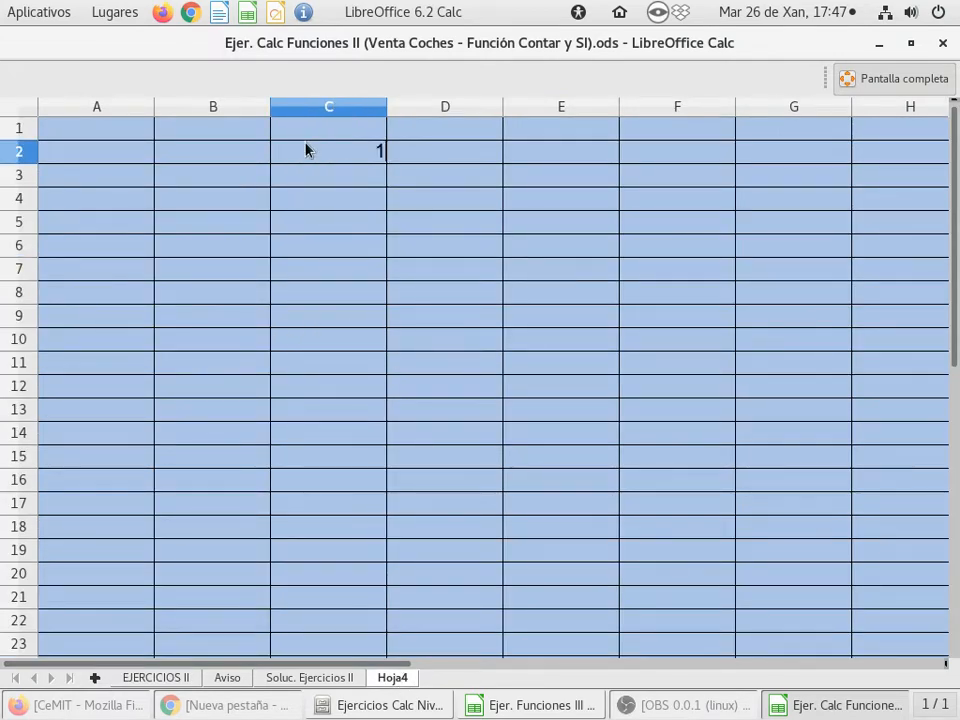
pyautogui.press('Return')
pyautogui.press('Up')
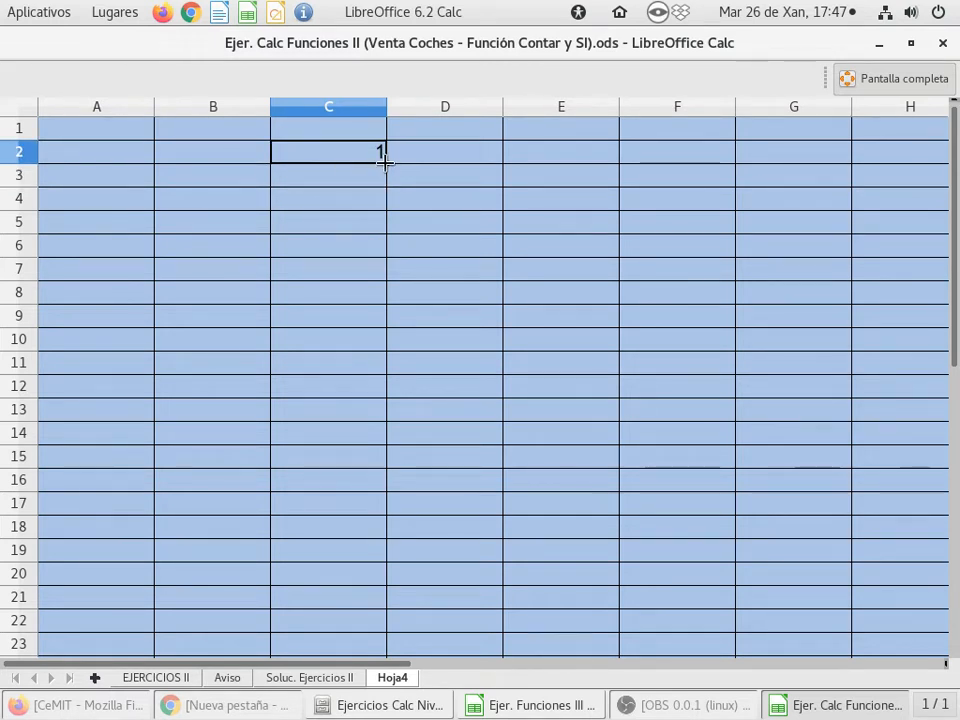
pyautogui.moveTo(385, 160); pyautogui.dragTo(356, 645)
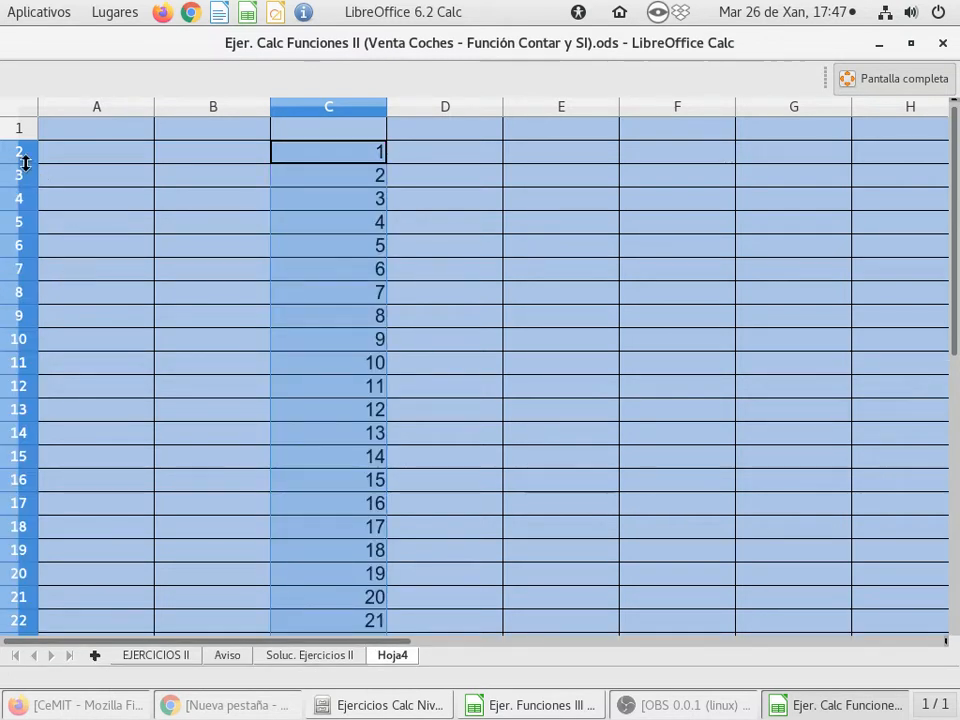
pyautogui.moveTo(22, 162); pyautogui.dragTo(22, 159)
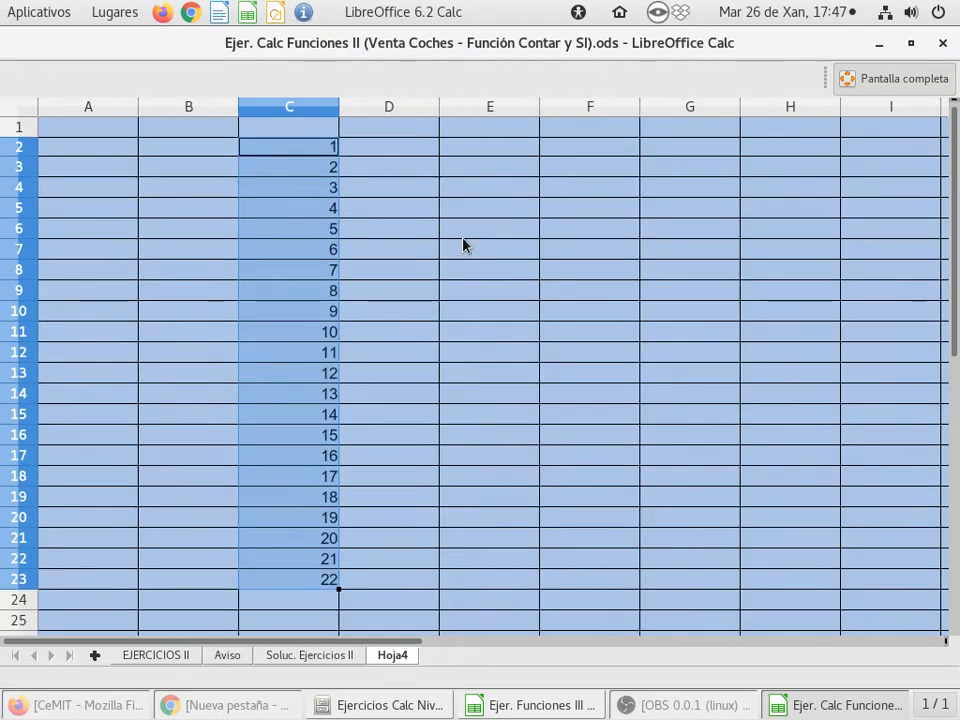
pyautogui.keyDown('ctrl'); pyautogui.scroll(-1, 463, 244); pyautogui.keyUp('ctrl')
pyautogui.click(398, 150)
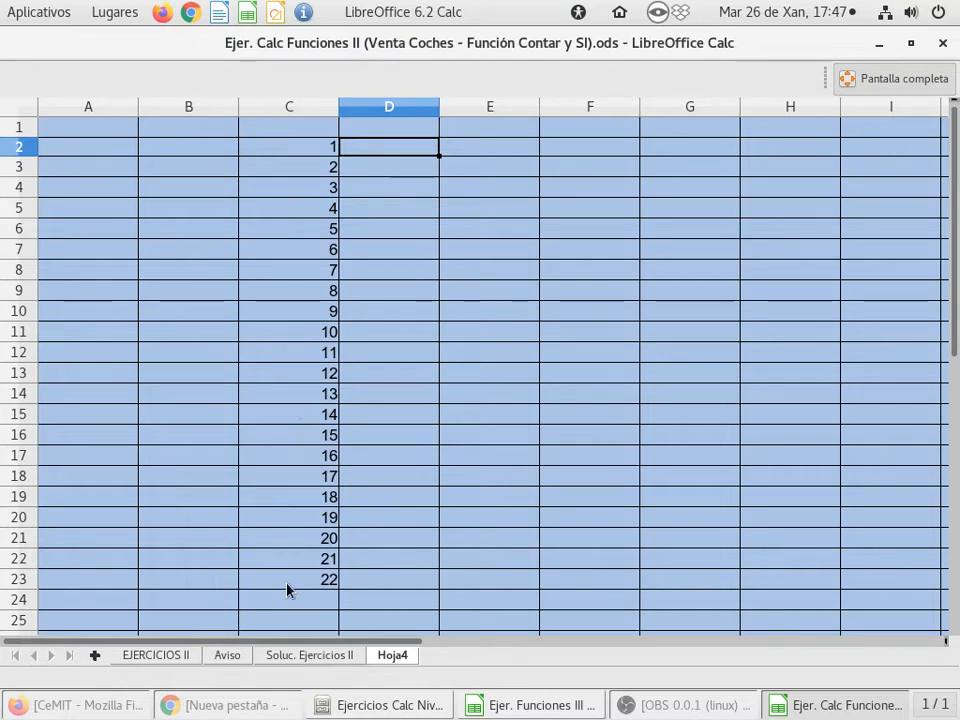
# Insert a row above the number series and enter the two-line heading "COCHES VENDIDOS" in C2
pyautogui.rightClick(22, 147)
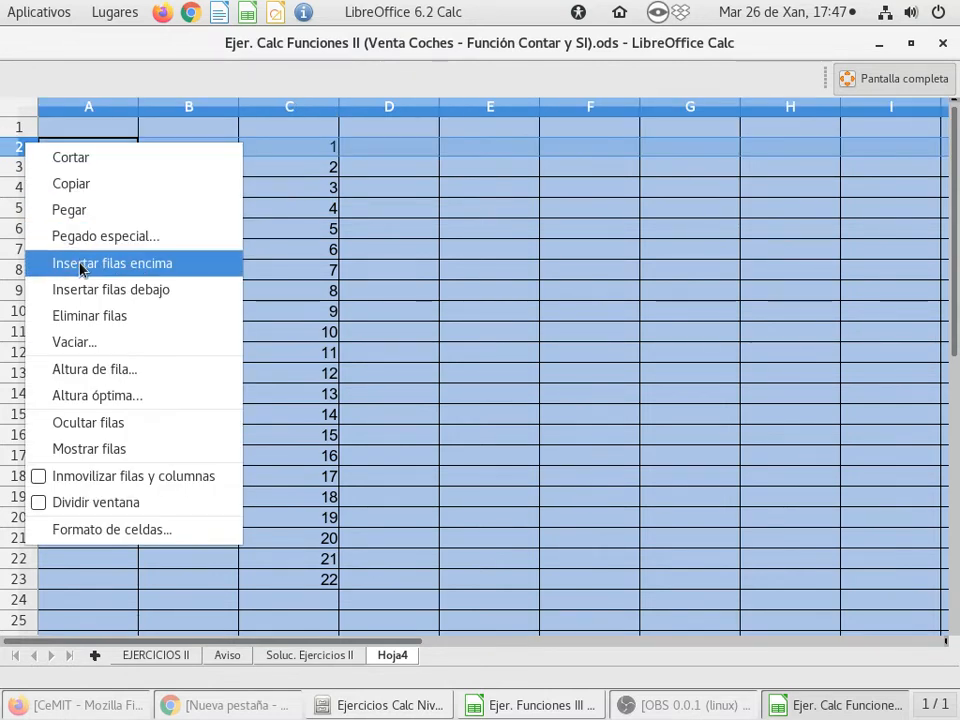
pyautogui.click(112, 263)
pyautogui.click(277, 154)
pyautogui.write('COCHES')
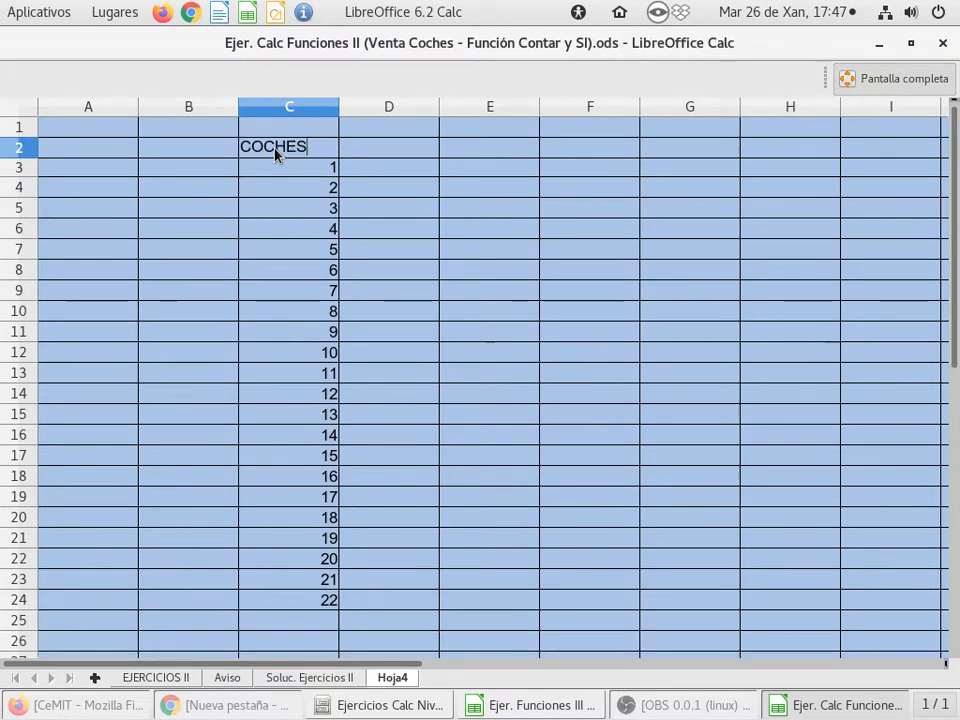
pyautogui.hotkey('ctrl', 'Return')
pyautogui.write('VENDIDOS')
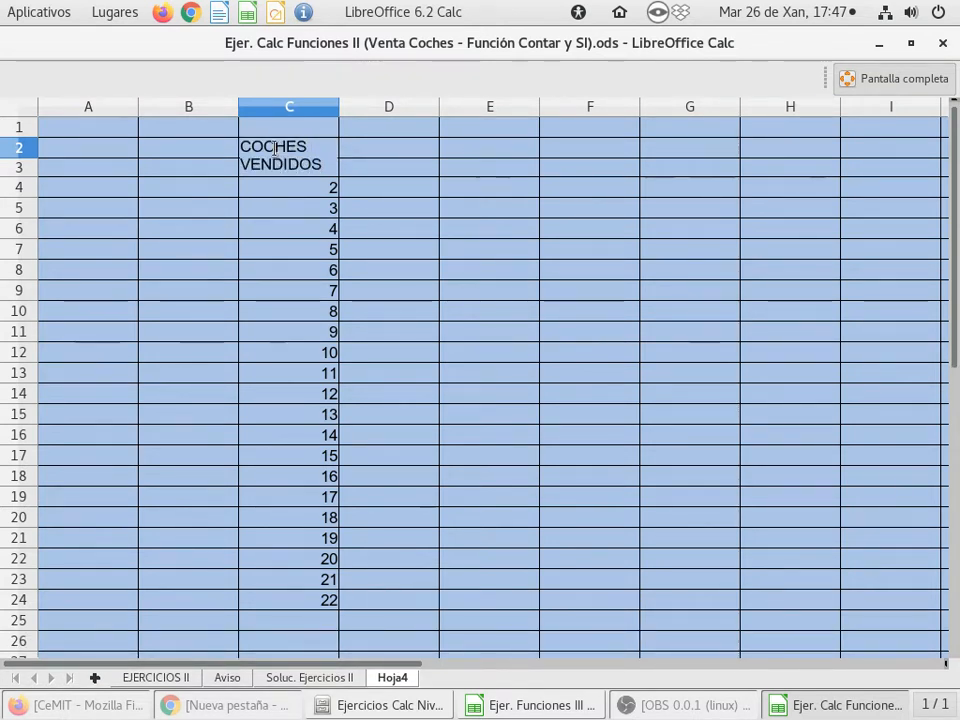
pyautogui.press('Return')
# Enter the headings "N.º DE REF." in D2 and "RESULTADO" in E2
pyautogui.press('Right')
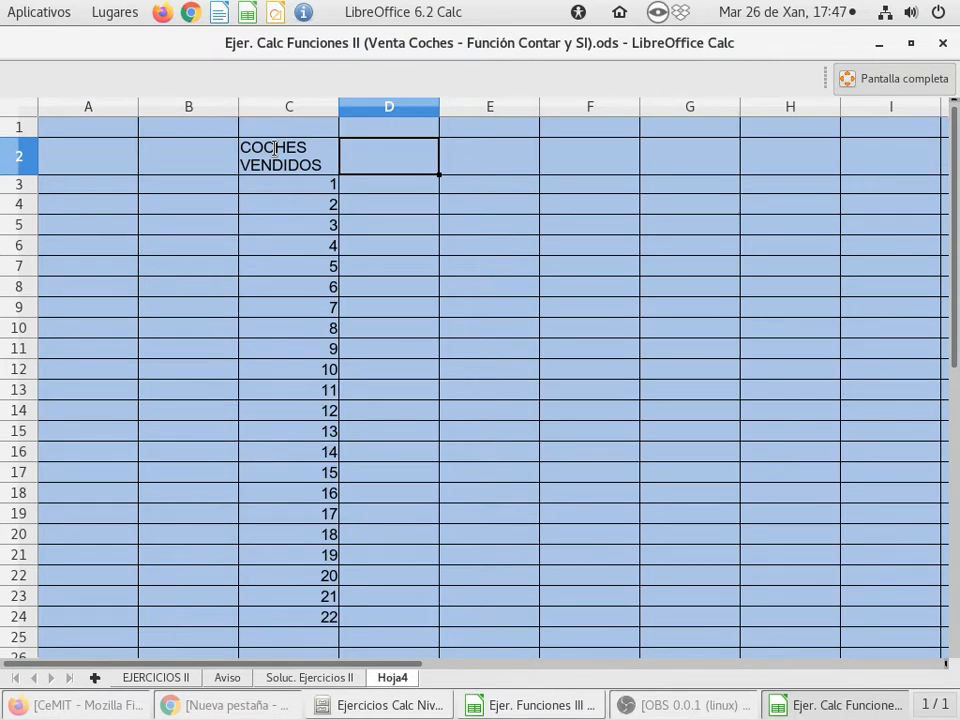
pyautogui.write('N.º DE')
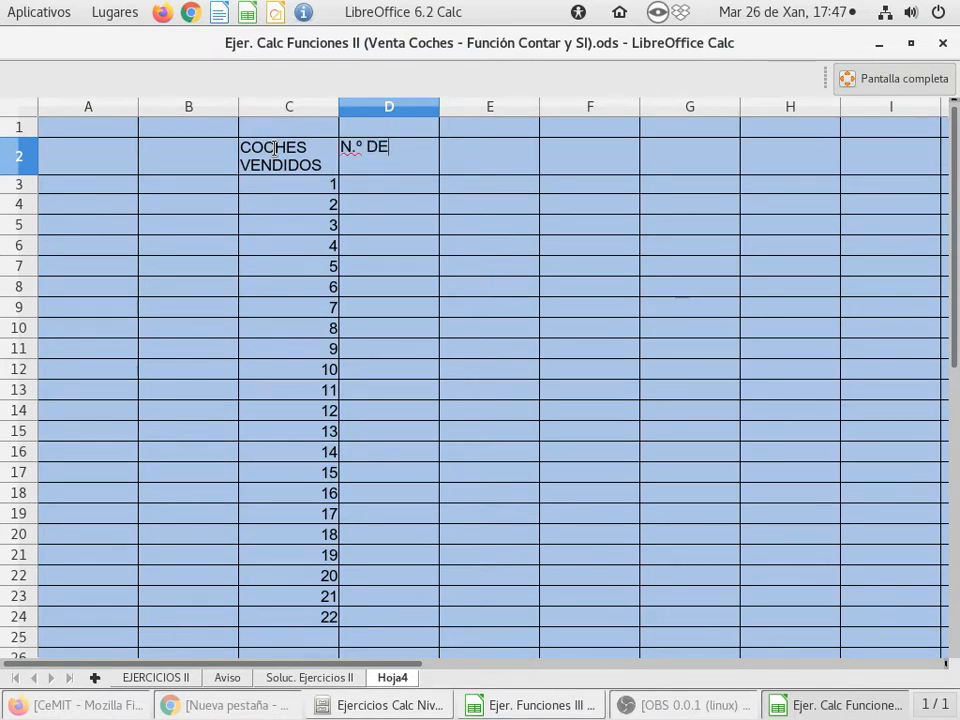
pyautogui.write(' REF.')
pyautogui.press('Return')
pyautogui.press('Up')
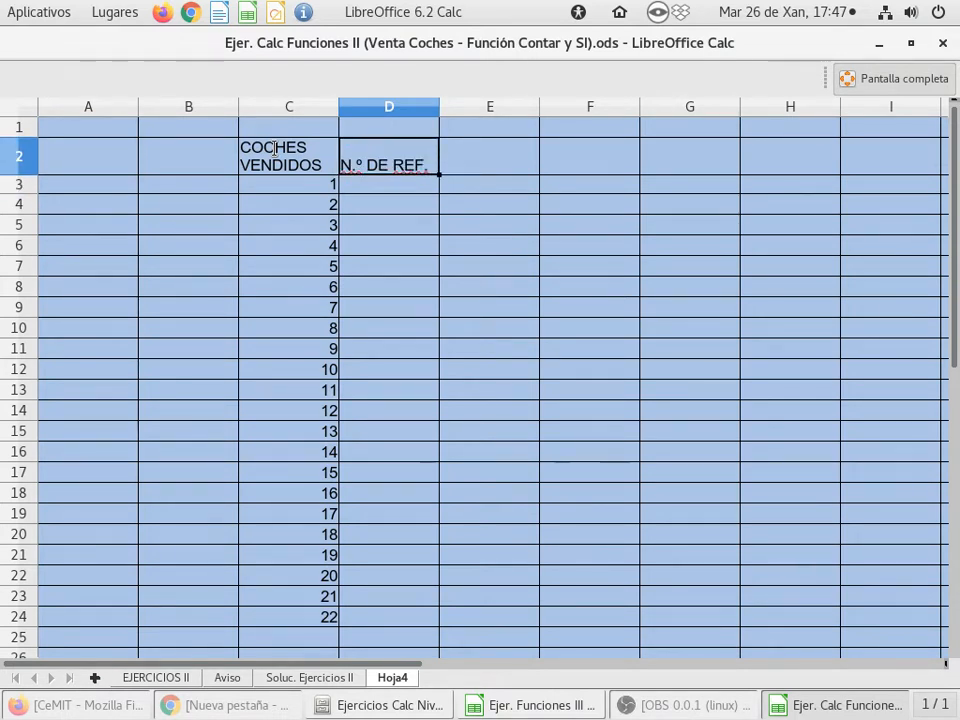
pyautogui.press('Right')
pyautogui.write('RESULTADO')
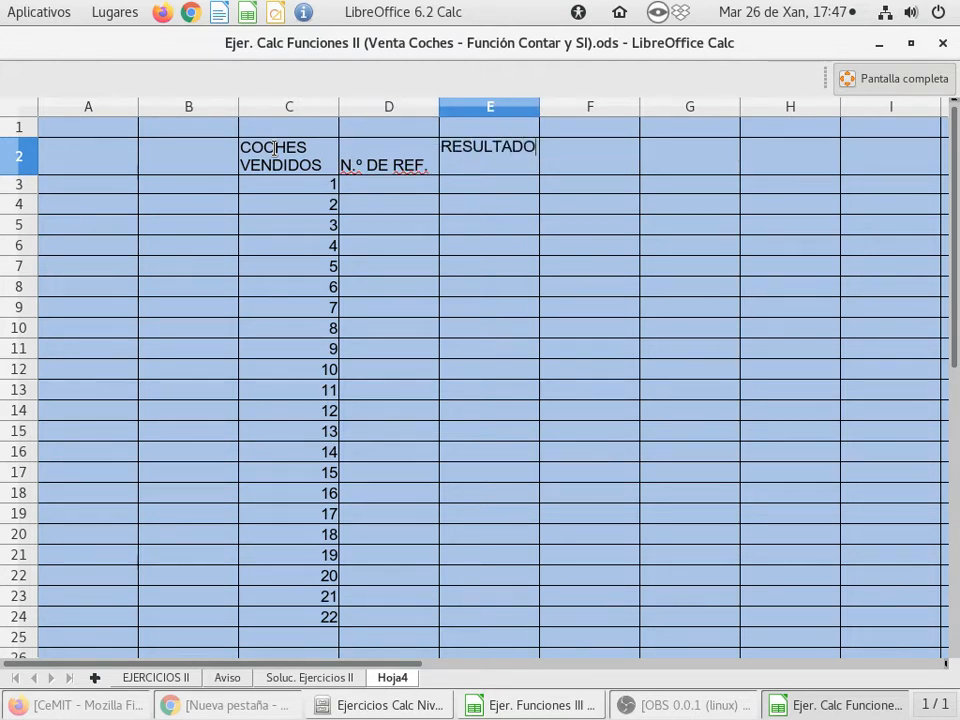
pyautogui.press('Return')
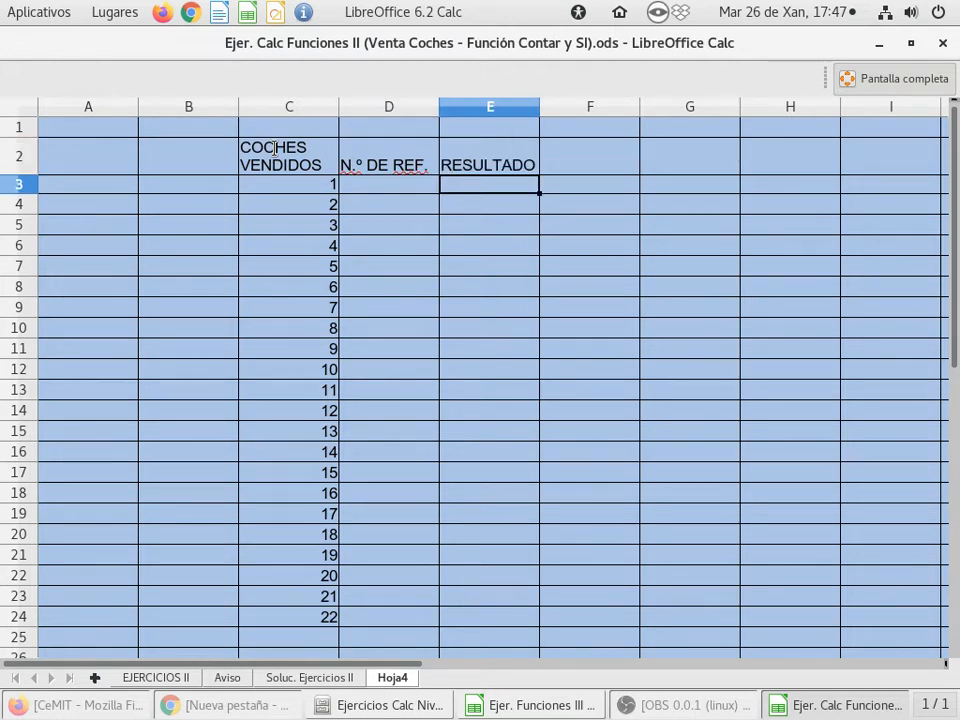
# Enter 7 in D3 and D4 and fill the value down to D24
pyautogui.click(405, 190)
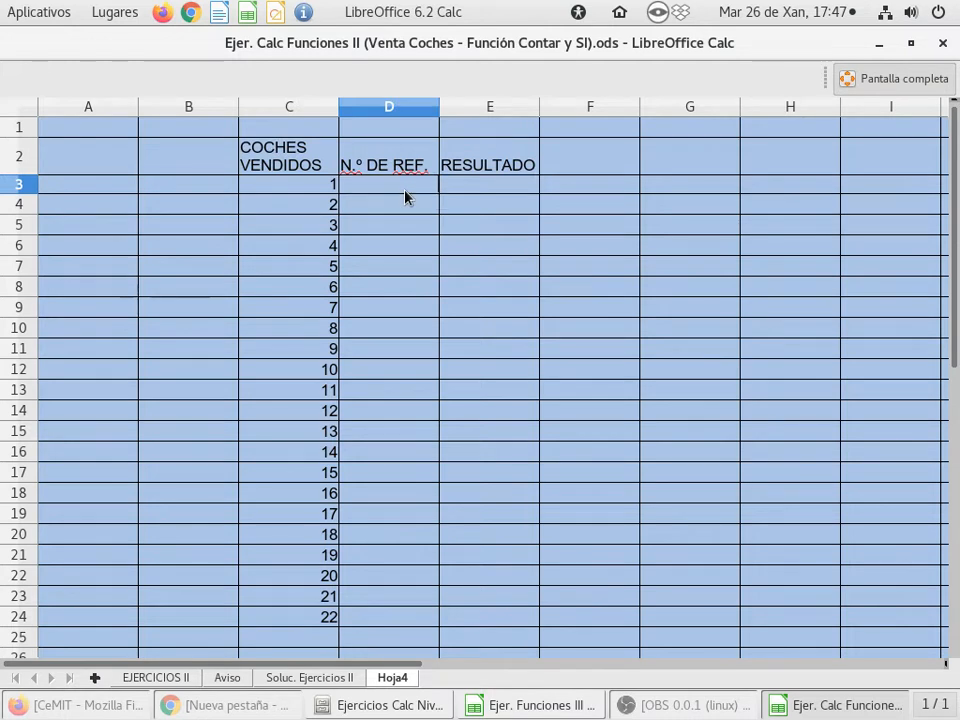
pyautogui.write('7')
pyautogui.press('Return')
pyautogui.write('7')
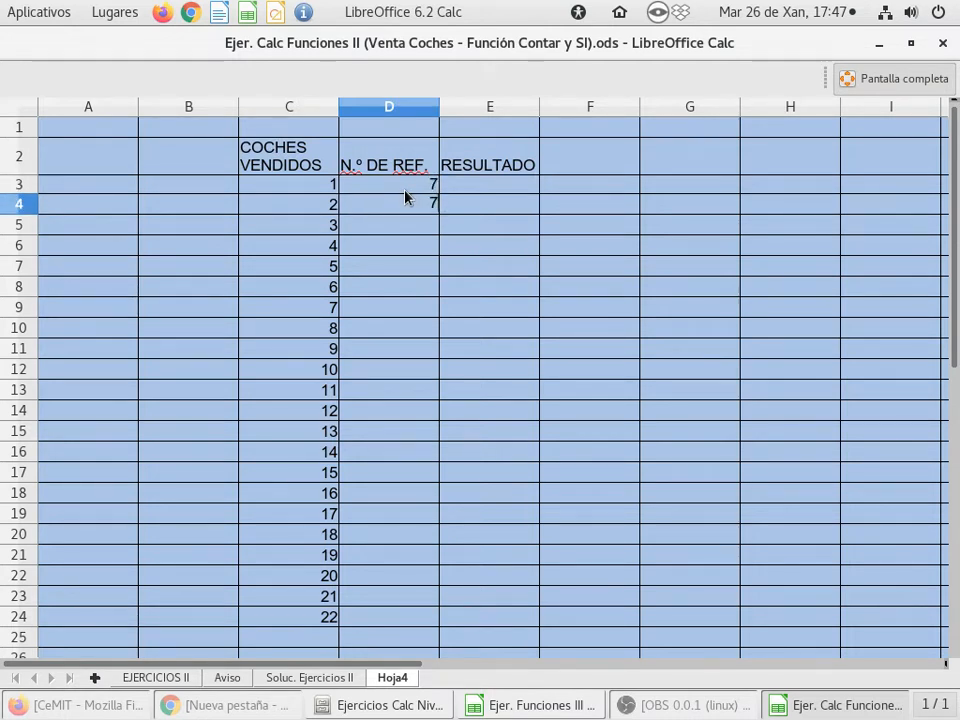
pyautogui.press('Return')
pyautogui.moveTo(405, 196); pyautogui.dragTo(433, 630)
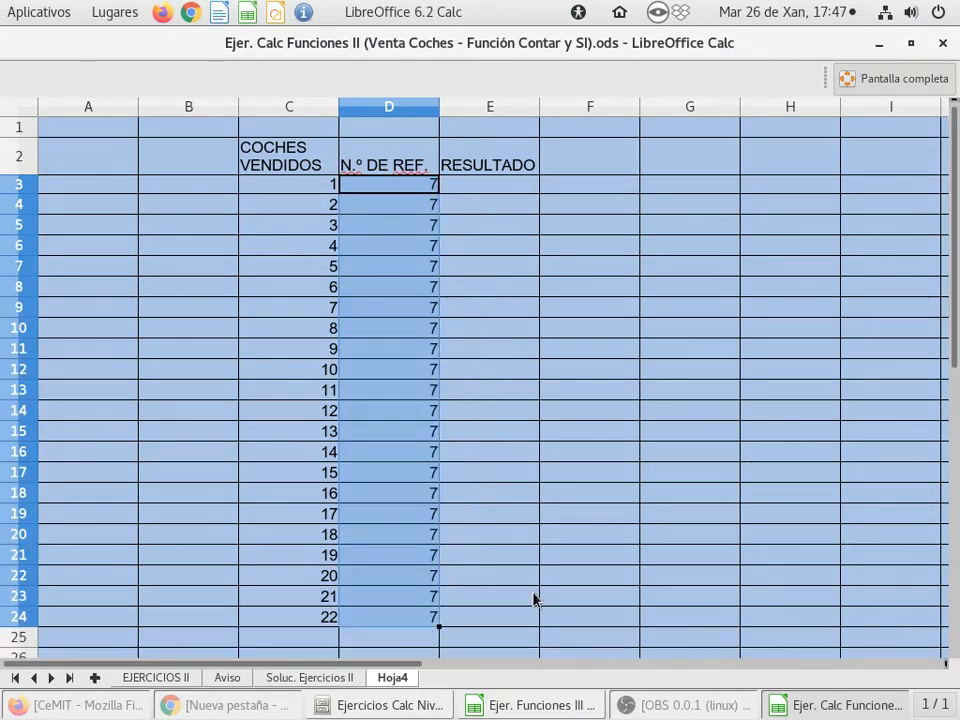
pyautogui.click(400, 190)
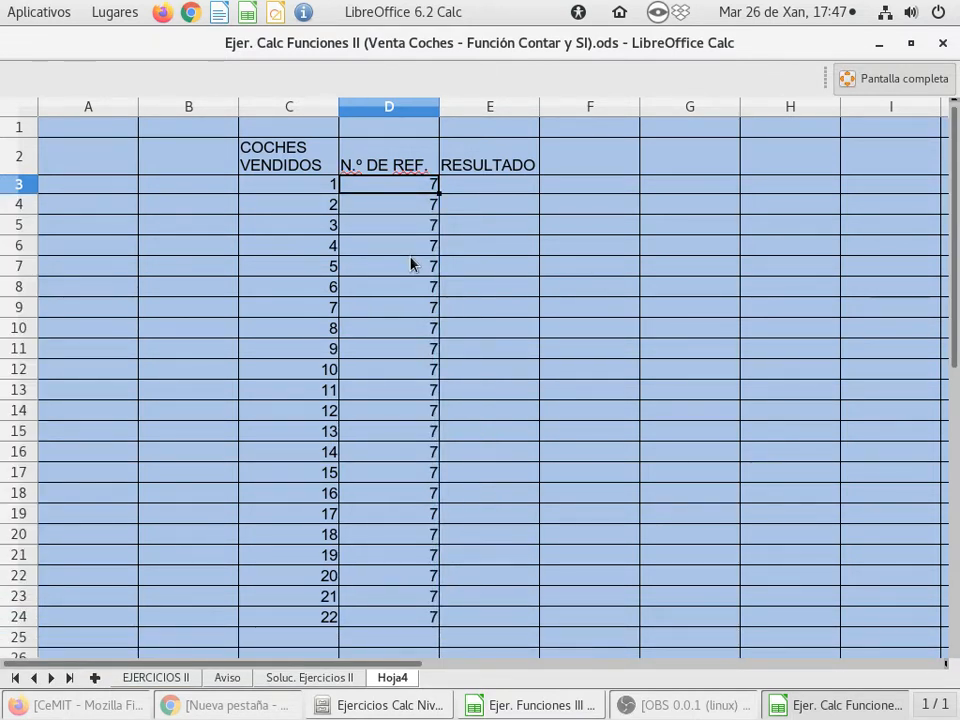
# Undo the fill in the N.º DE REF. column and clear the 7 from D4
pyautogui.hotkey('ctrl', 'z')
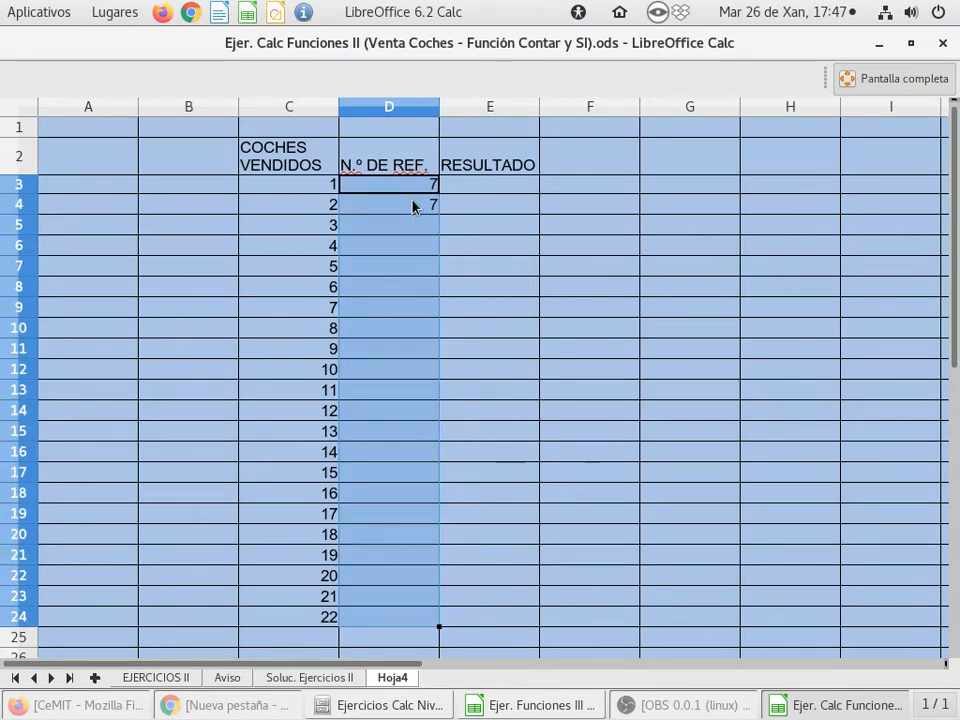
pyautogui.click(392, 208)
pyautogui.press('Delete')
# Copy the 7 from D3 into D4 and fill both cells down to D24 so every row holds 7
pyautogui.click(400, 188)
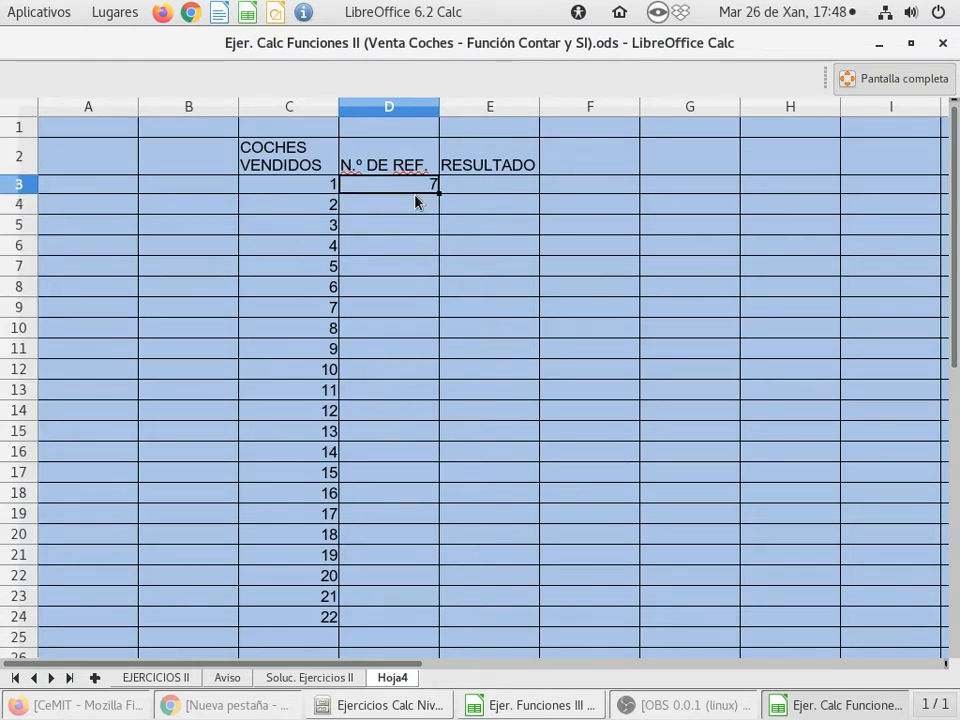
pyautogui.moveTo(439, 193)
pyautogui.mouseDown()
pyautogui.moveTo(429, 549)
pyautogui.moveTo(439, 236)
pyautogui.moveTo(437, 443)
pyautogui.moveTo(446, 240)
pyautogui.moveTo(433, 194)
pyautogui.mouseUp()
pyautogui.click(411, 206)
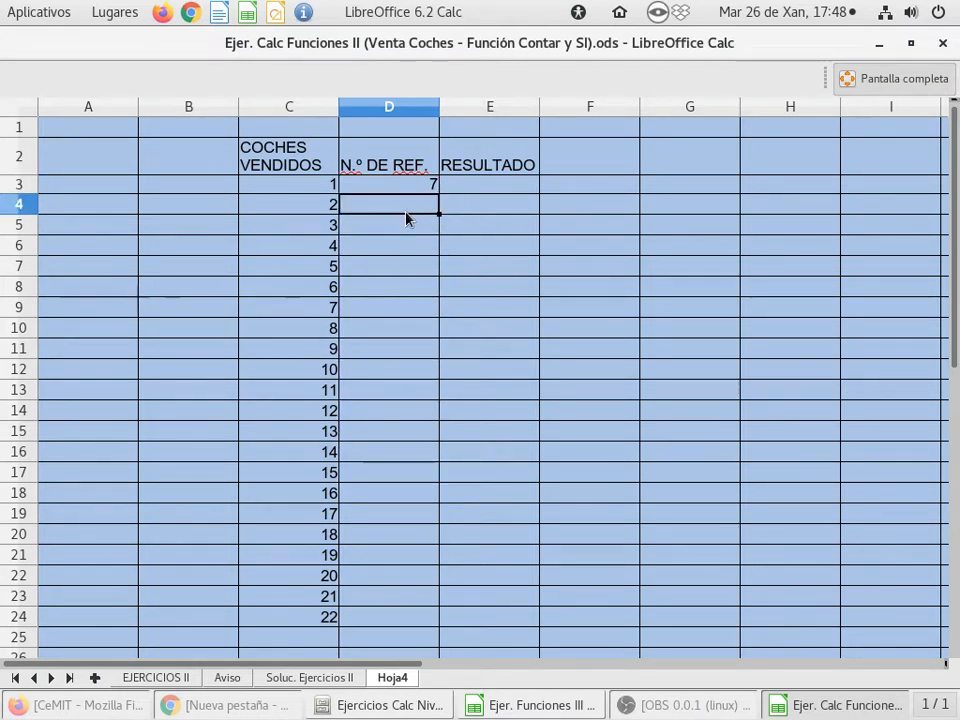
pyautogui.write('7')
pyautogui.press('Return')
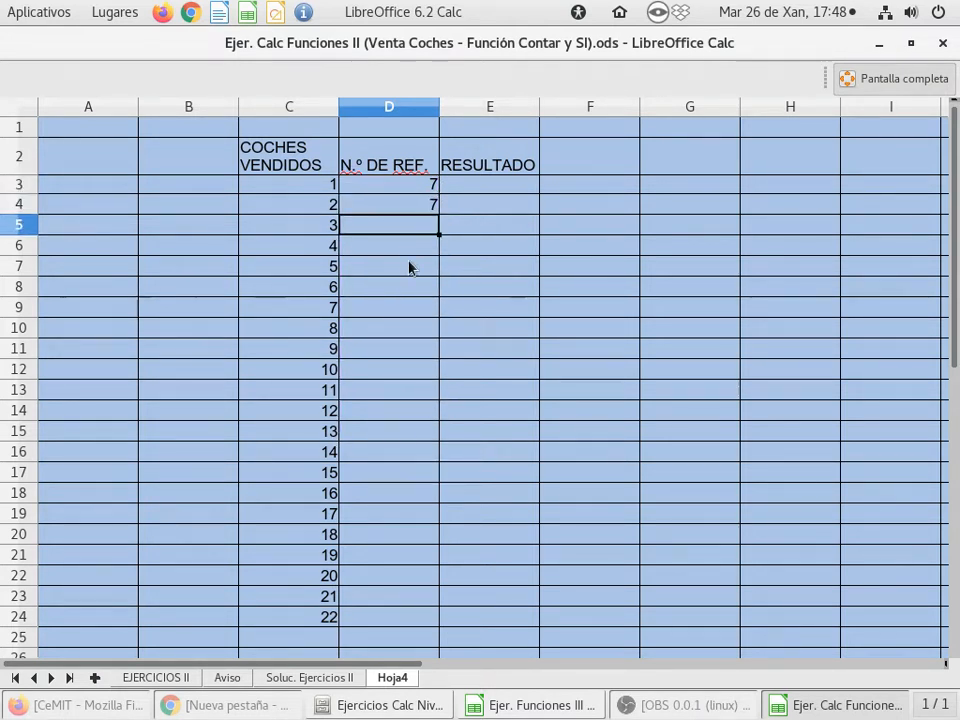
pyautogui.click(405, 189)
pyautogui.moveTo(405, 189); pyautogui.dragTo(405, 205)
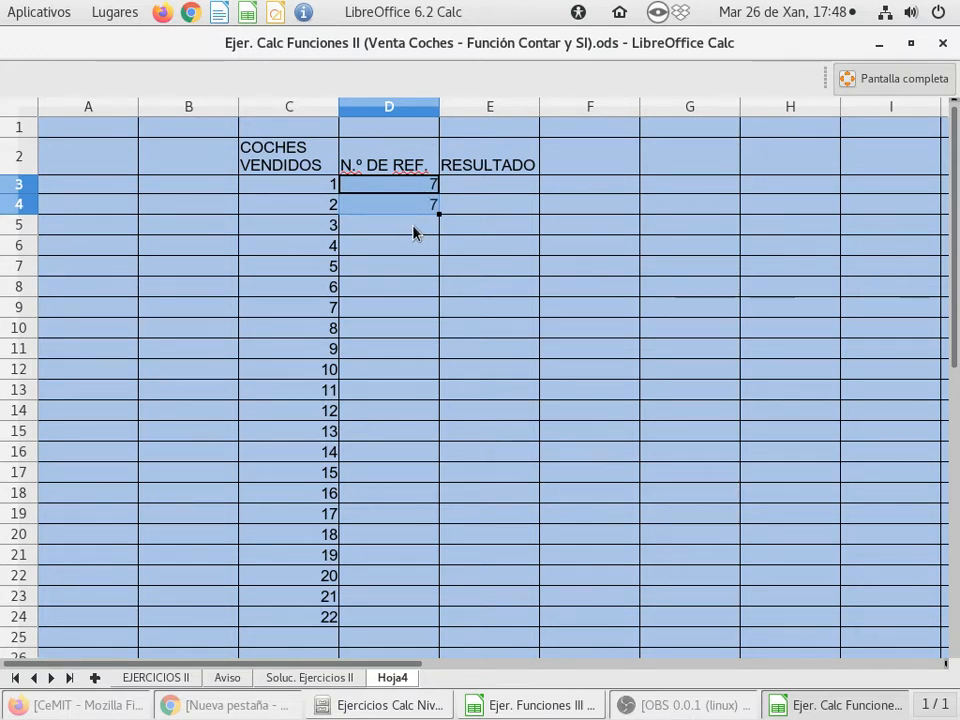
pyautogui.moveTo(441, 214); pyautogui.dragTo(412, 627)
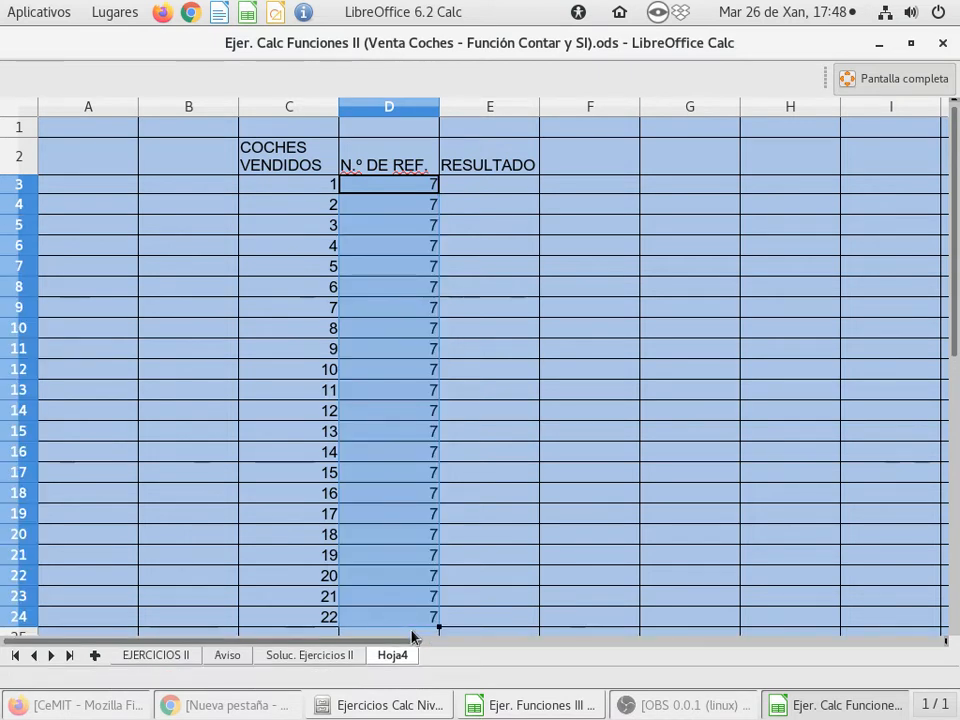
pyautogui.click(407, 264)
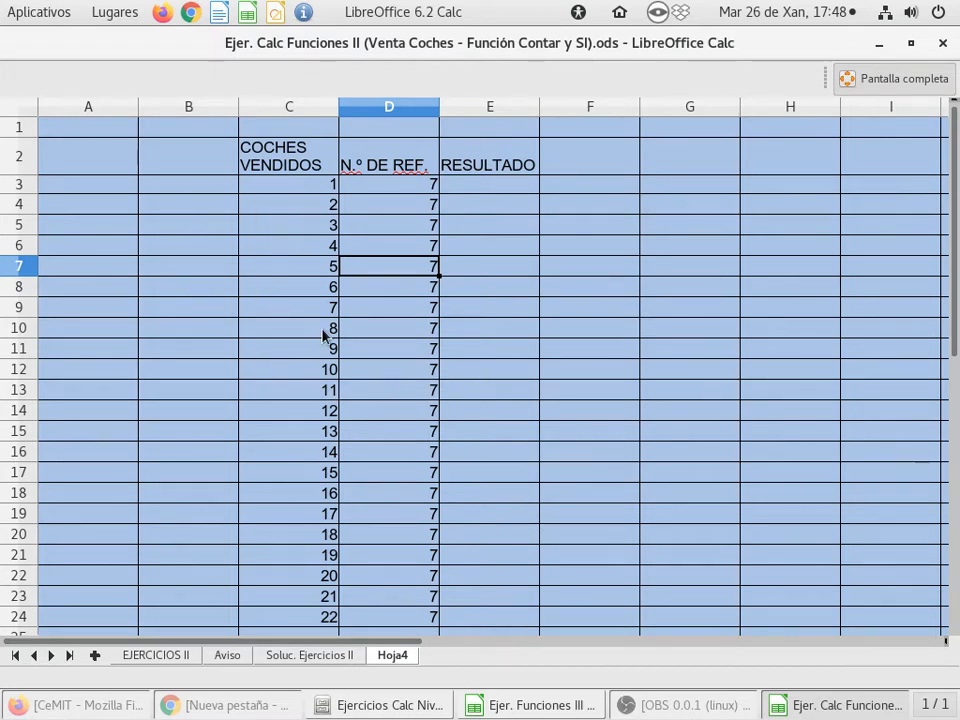
# Enter the formula =C3/D3 in E3 to divide the cars sold by the reference number
pyautogui.click(490, 190)
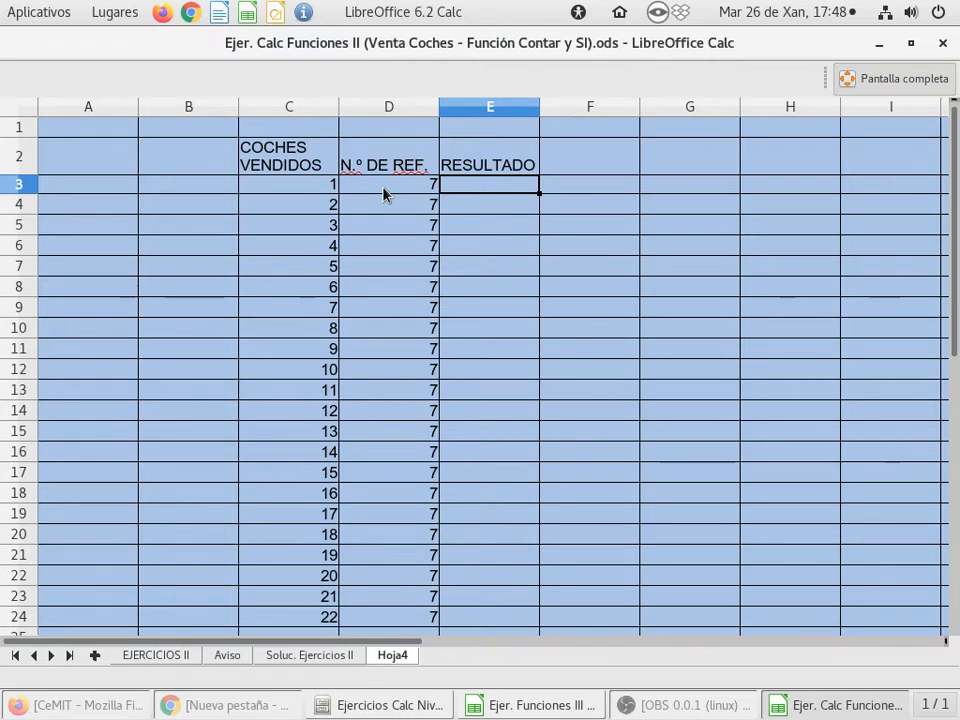
pyautogui.write('=')
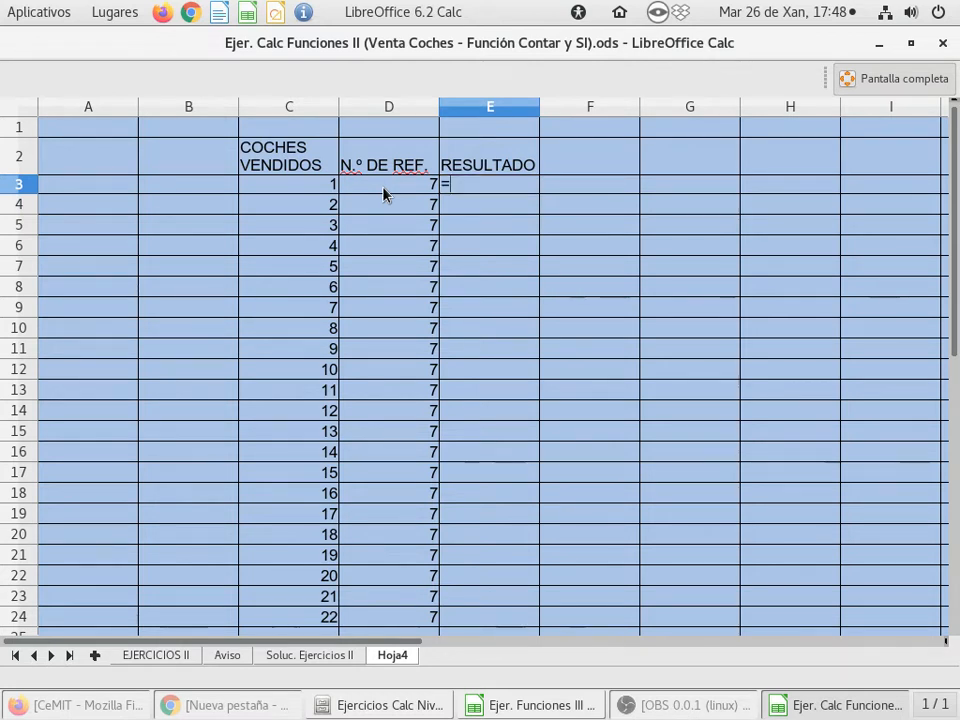
pyautogui.click(281, 195)
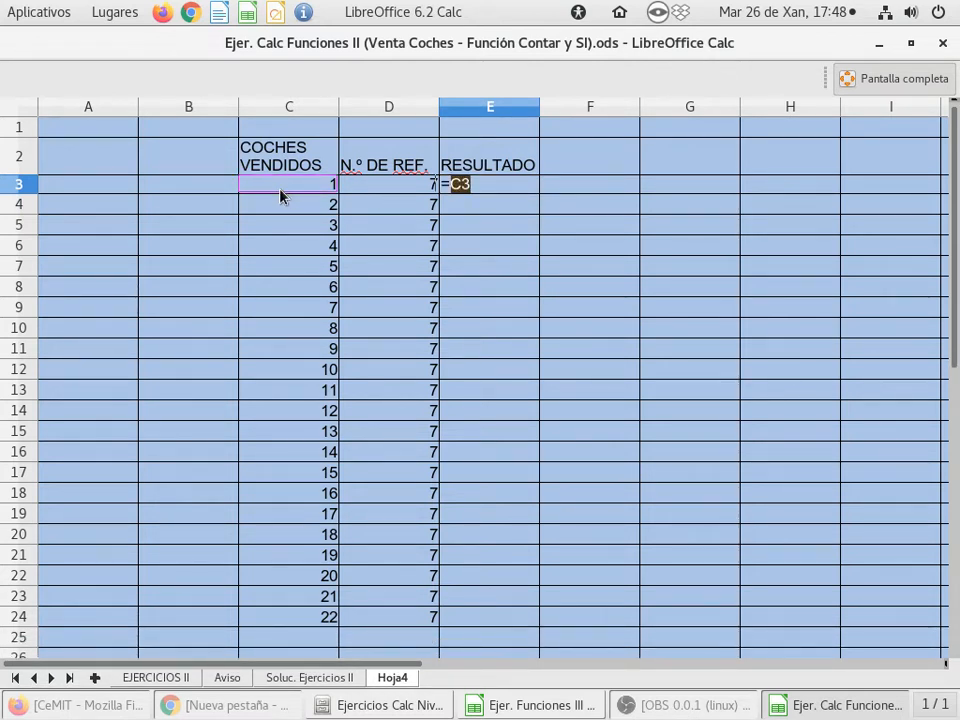
pyautogui.write('/')
pyautogui.click(370, 188)
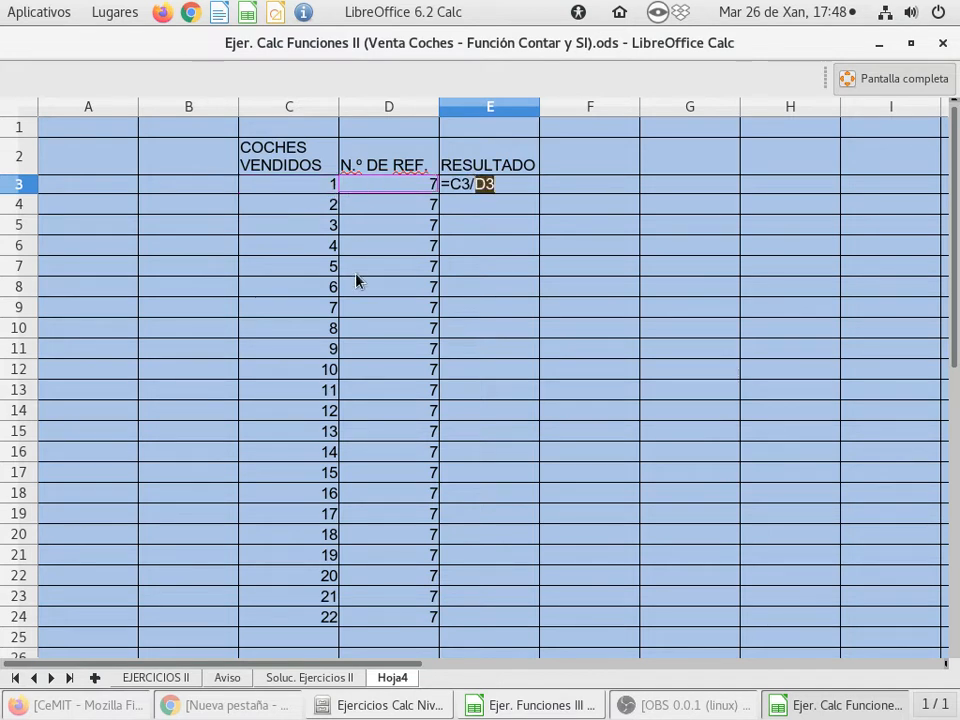
pyautogui.press('Return')
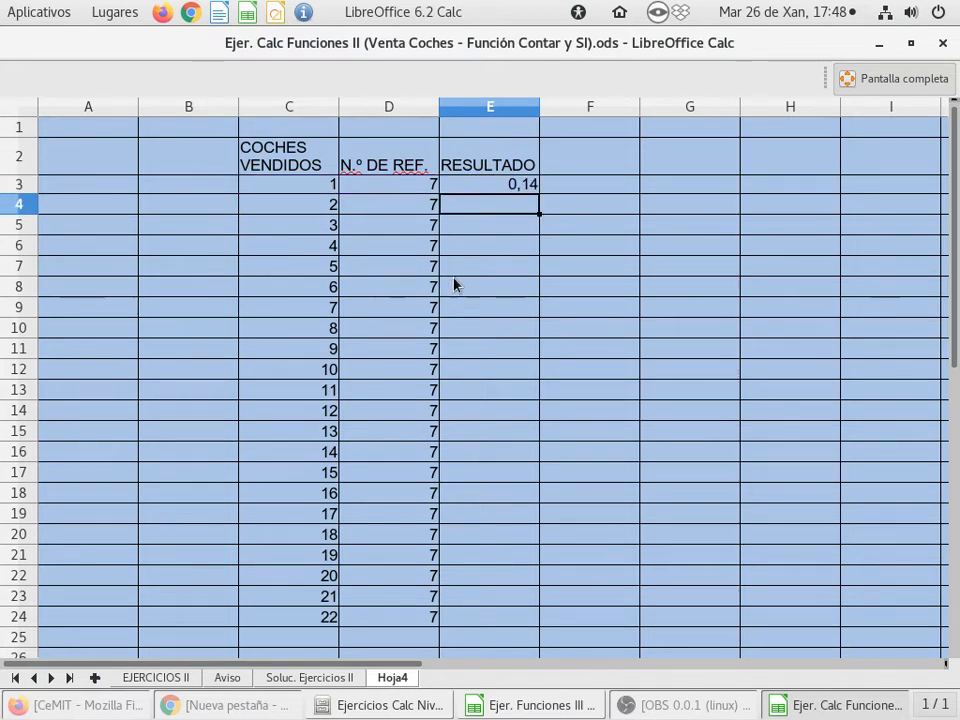
# Fill the E3 division formula down through E24
pyautogui.click(504, 188)
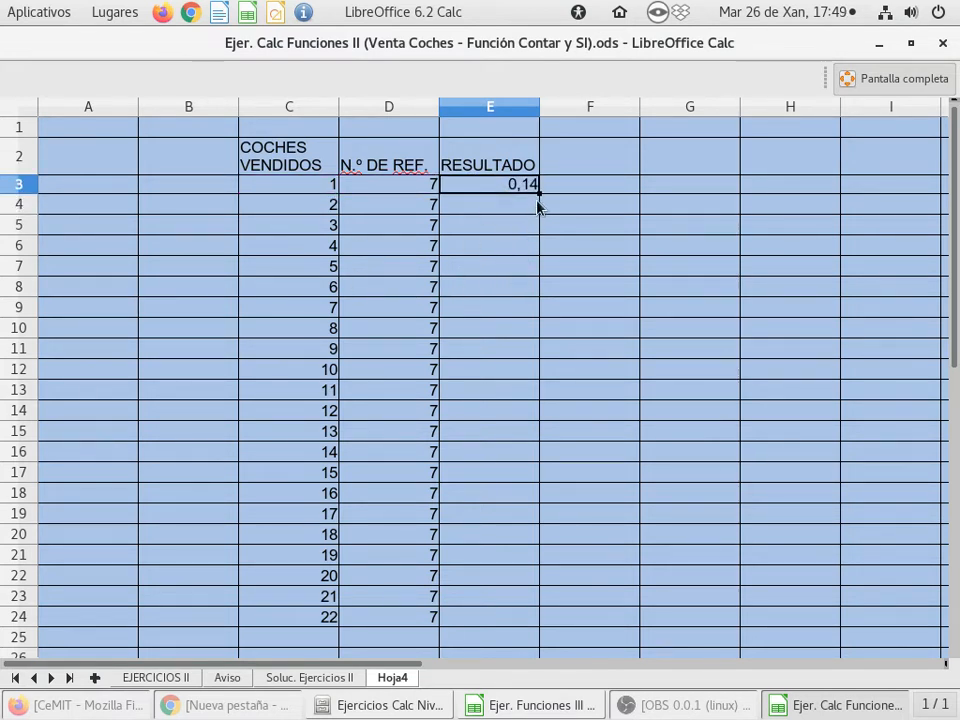
pyautogui.moveTo(539, 193); pyautogui.dragTo(512, 621)
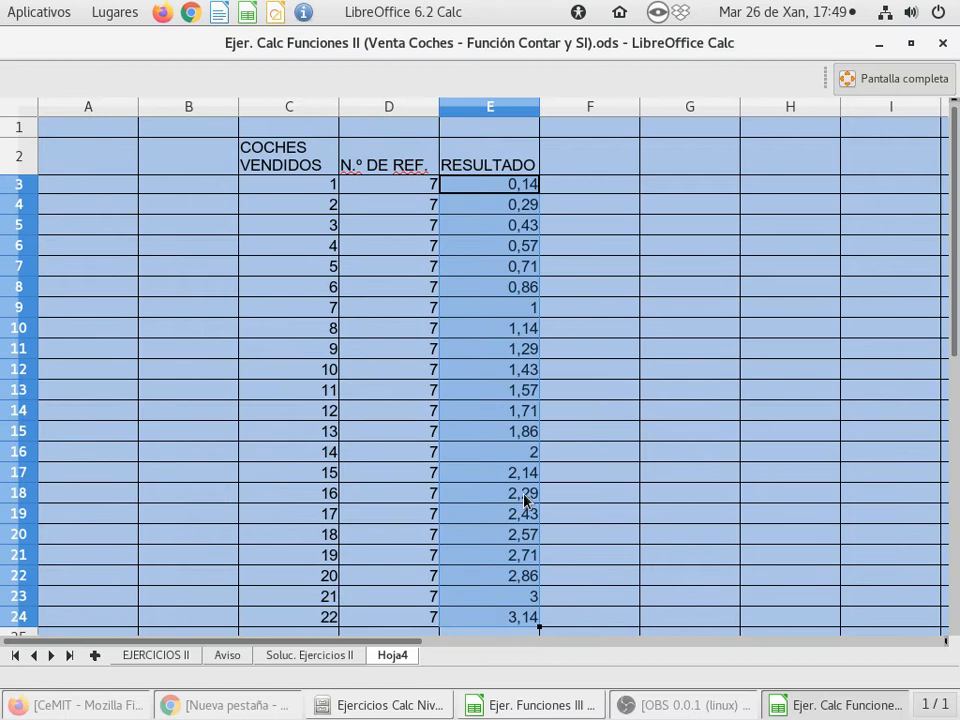
pyautogui.click(491, 311)
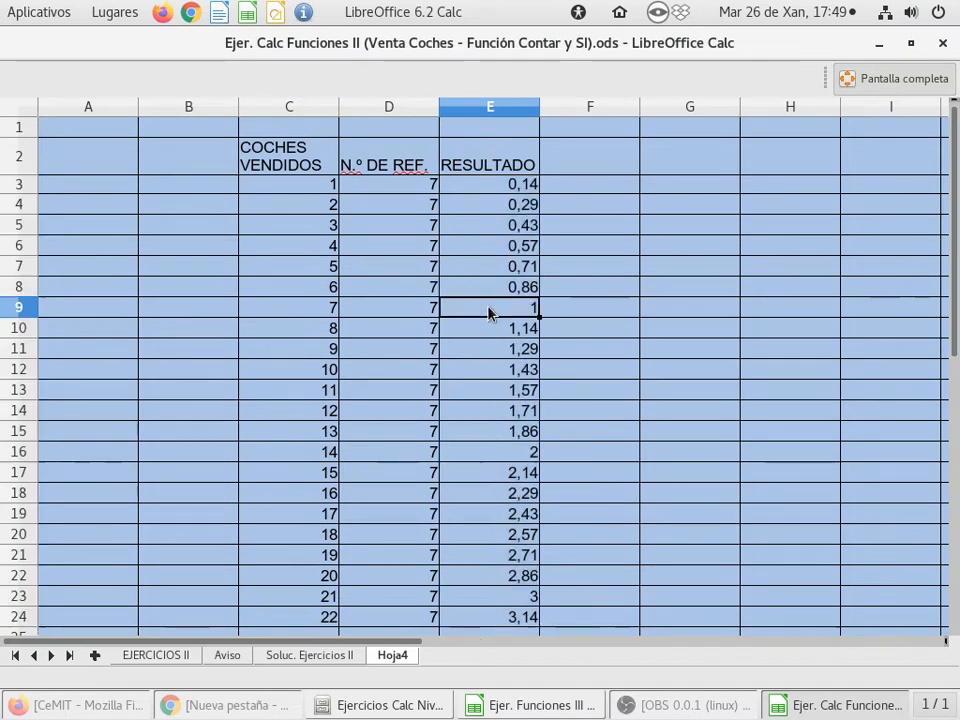
pyautogui.click(594, 254)
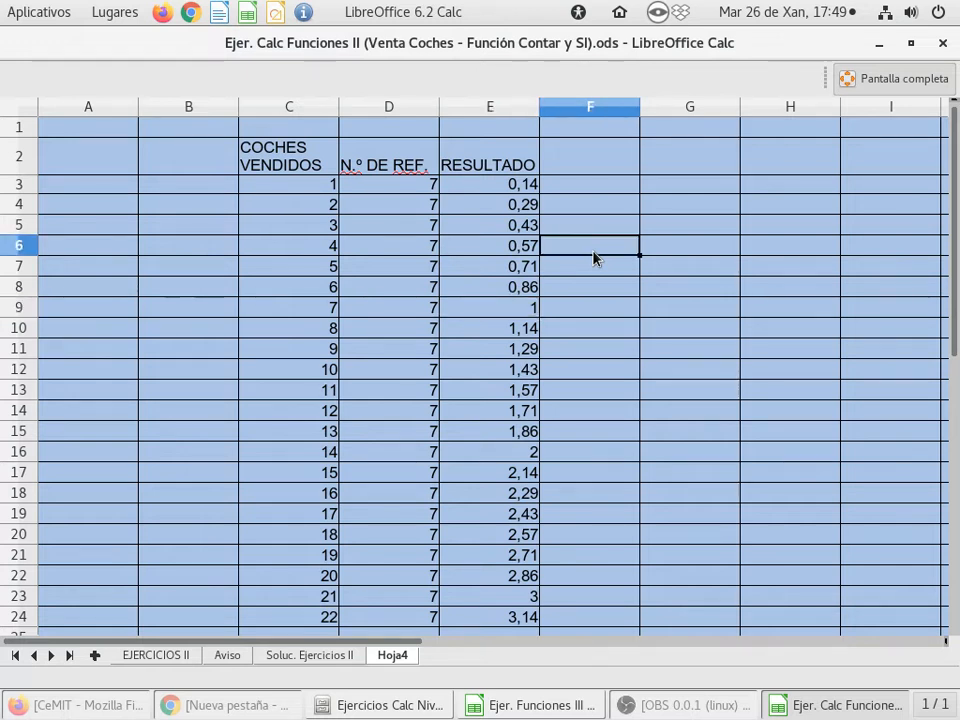
# Examine the cars sold, reference number and result in row 9 of the helper table
pyautogui.click(619, 206)
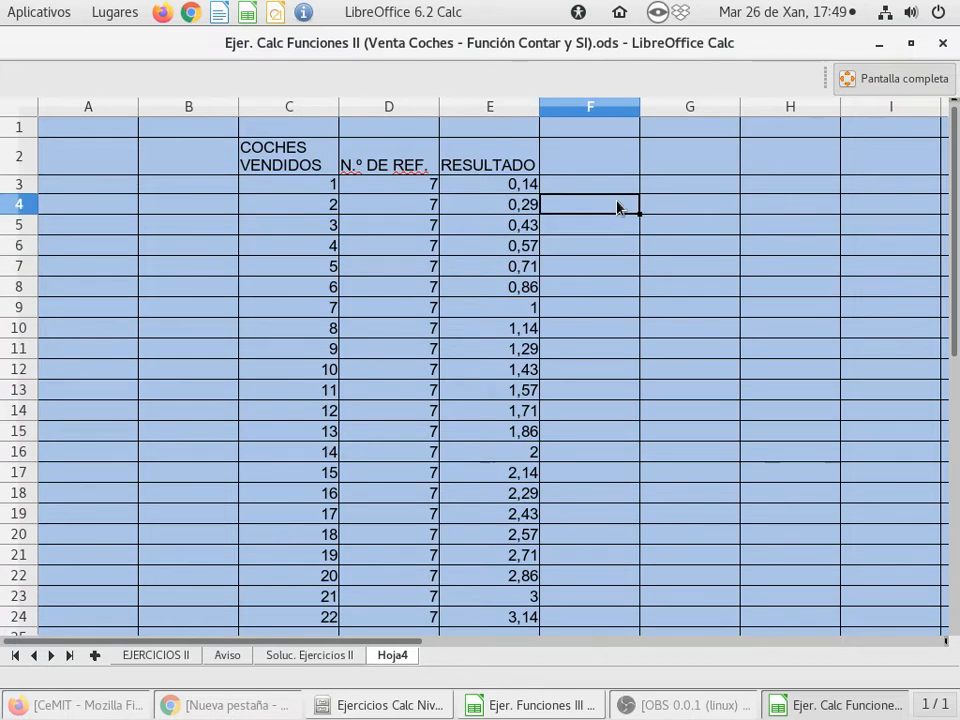
pyautogui.click(661, 269)
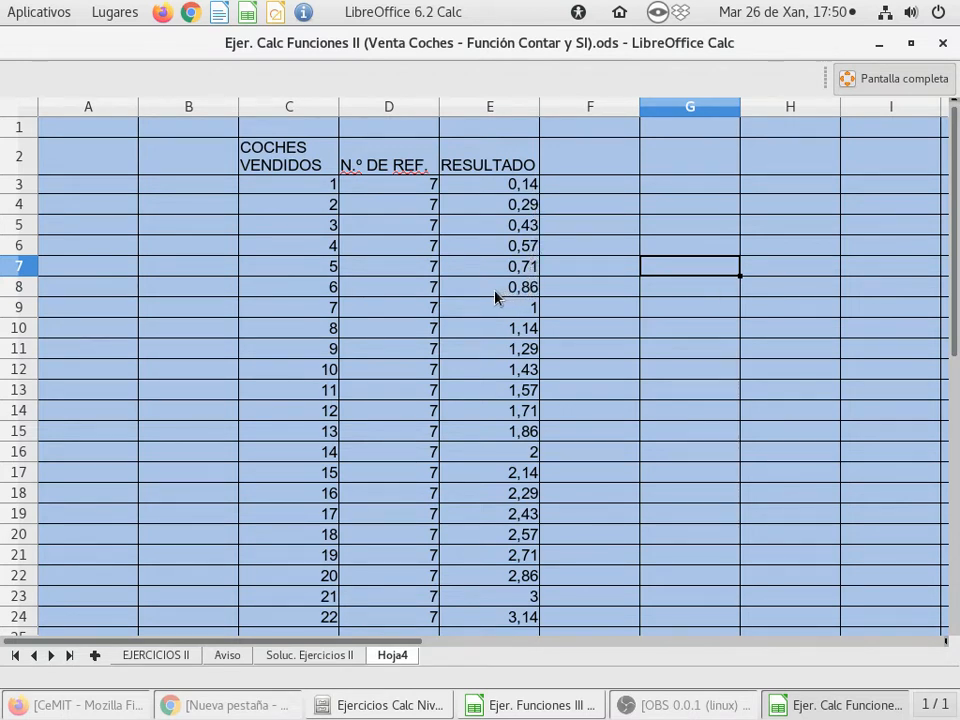
pyautogui.click(305, 311)
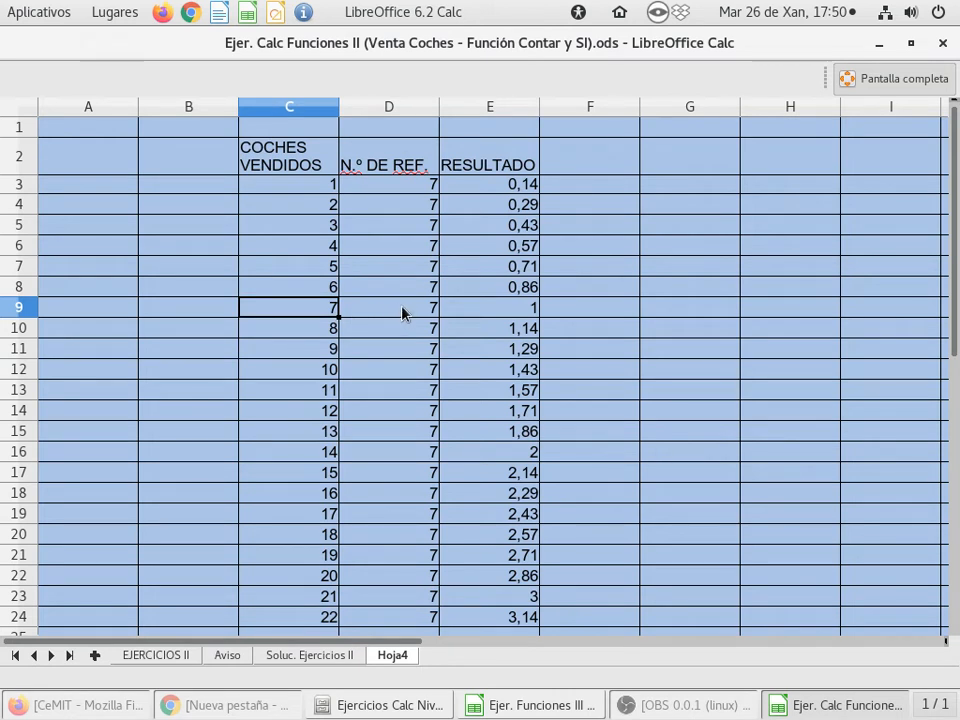
pyautogui.click(403, 313)
pyautogui.click(308, 313)
pyautogui.click(505, 313)
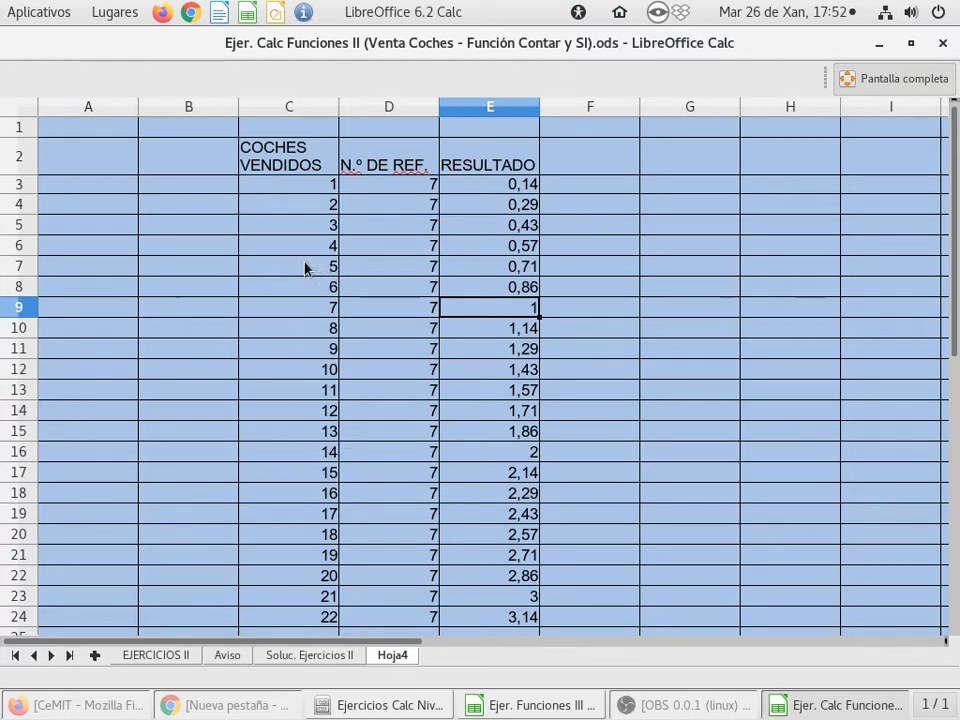
# Return to the EJERCICIOS II sheet and select the first seller's Nómina cell, F75, in the tramos exercise
pyautogui.click(156, 656)
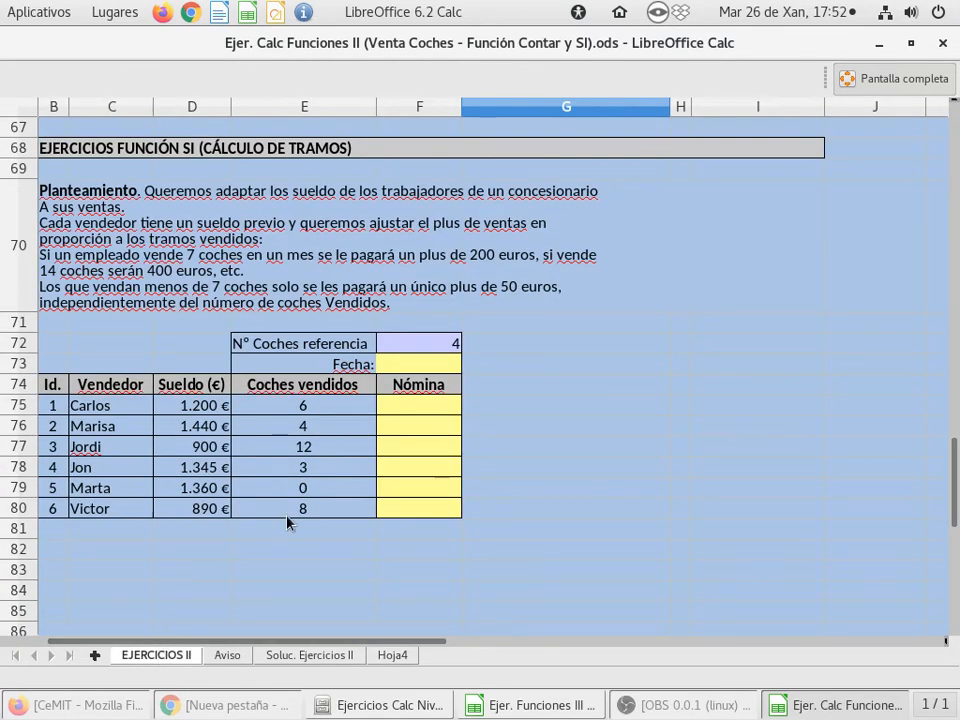
pyautogui.click(431, 410)
pyautogui.click(412, 427)
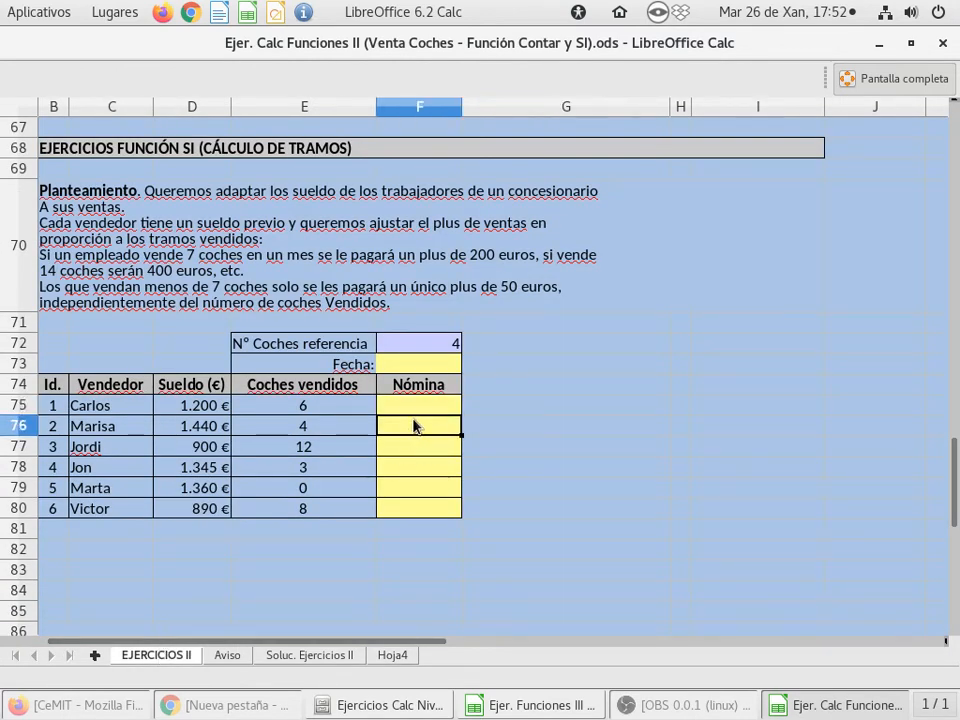
pyautogui.click(415, 408)
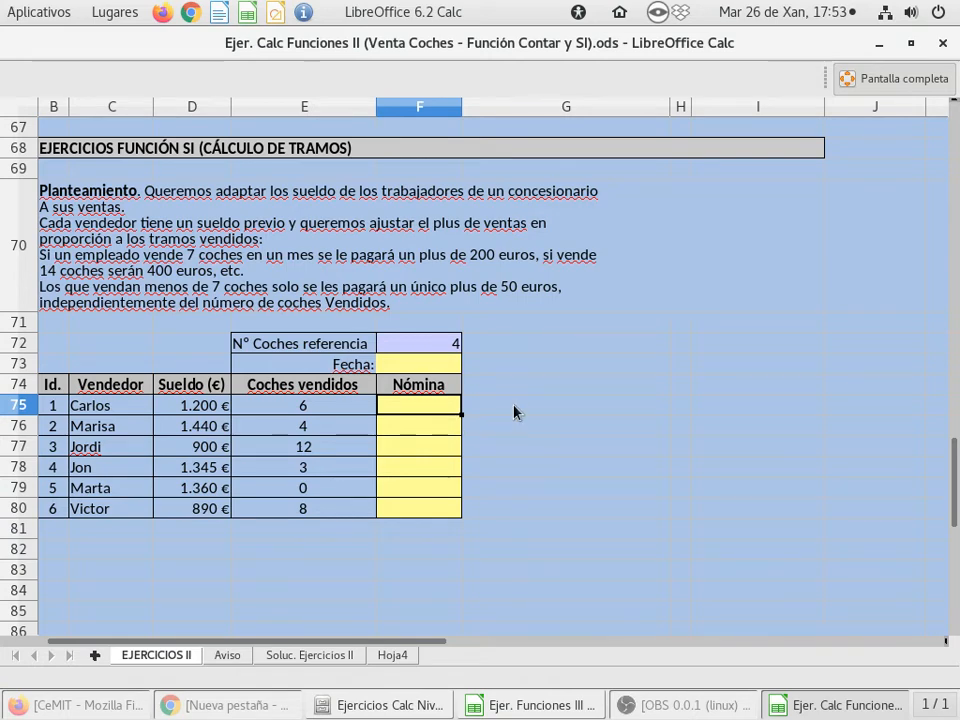
pyautogui.doubleClick(406, 412)
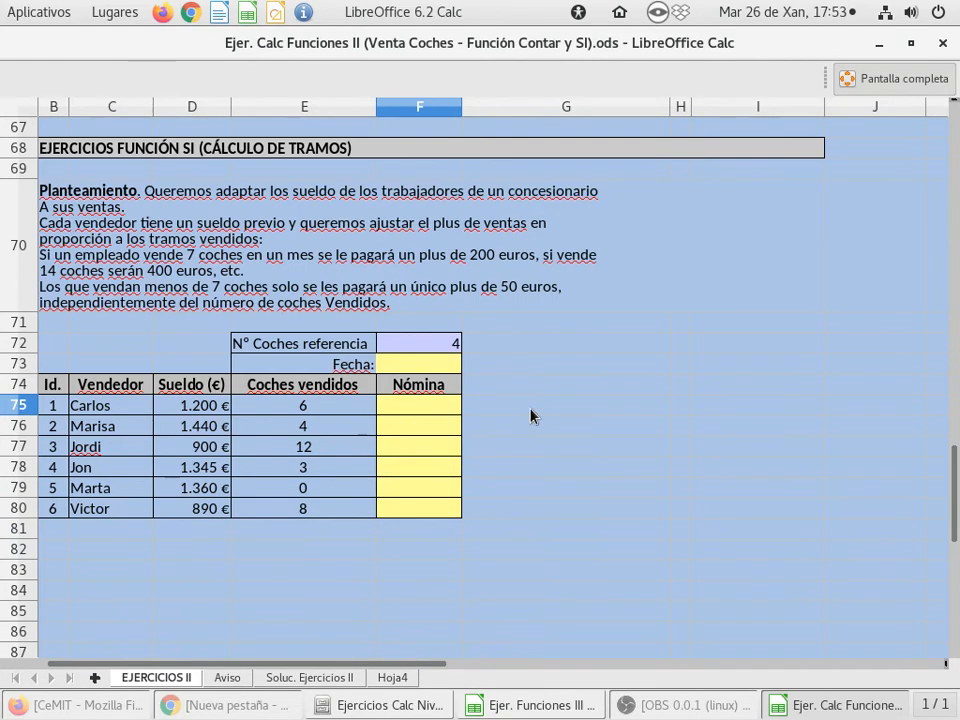
pyautogui.click(332, 411)
pyautogui.click(407, 411)
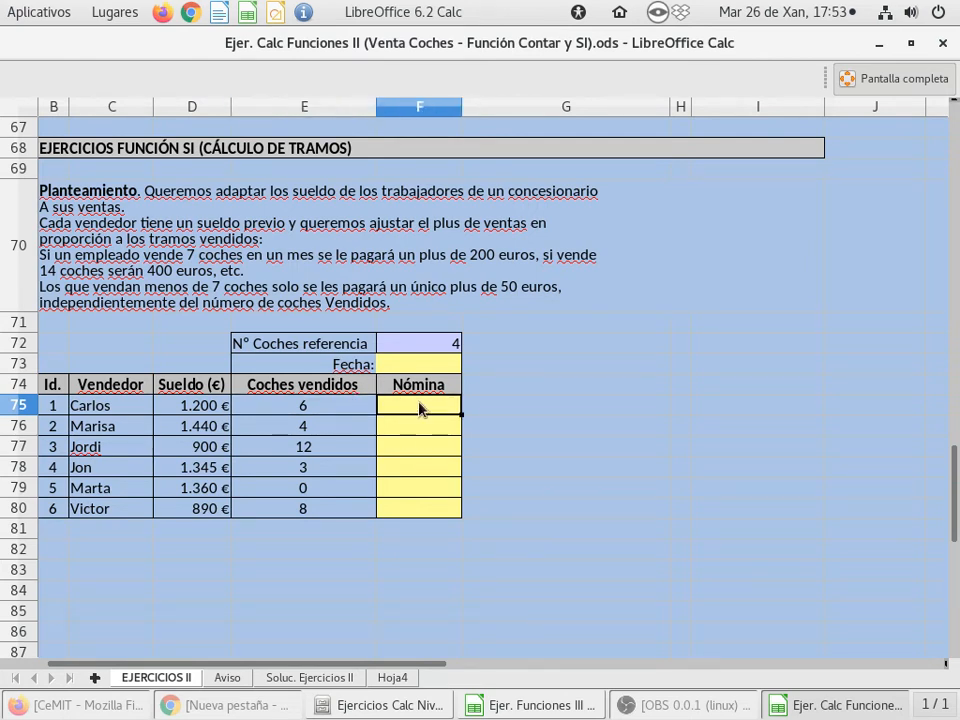
pyautogui.write('=')
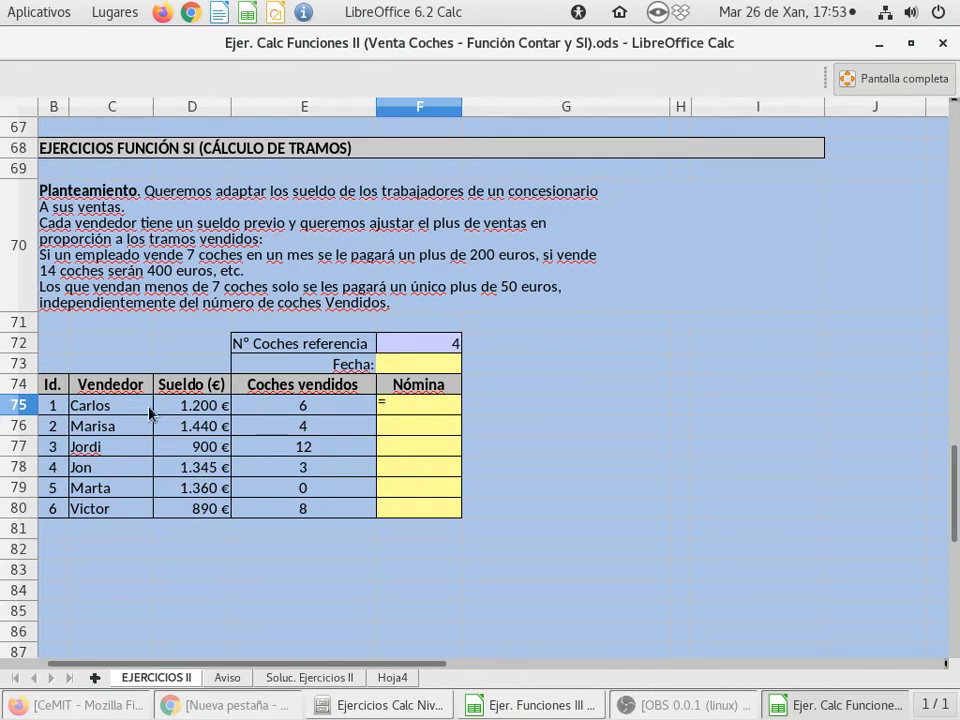
pyautogui.click(277, 412)
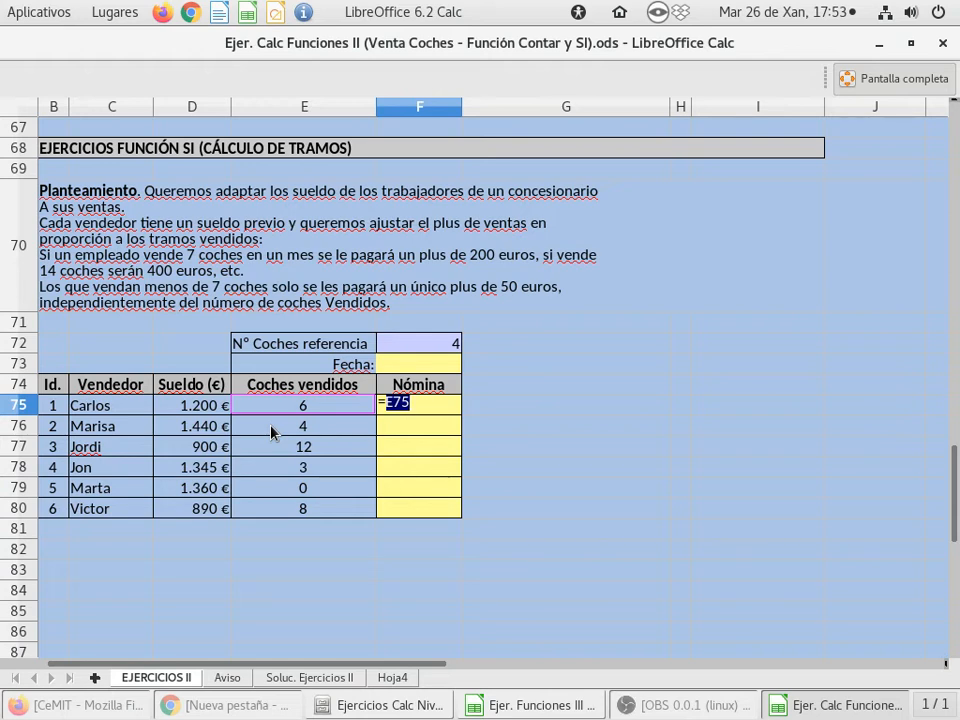
pyautogui.write('+')
pyautogui.write('ENT')
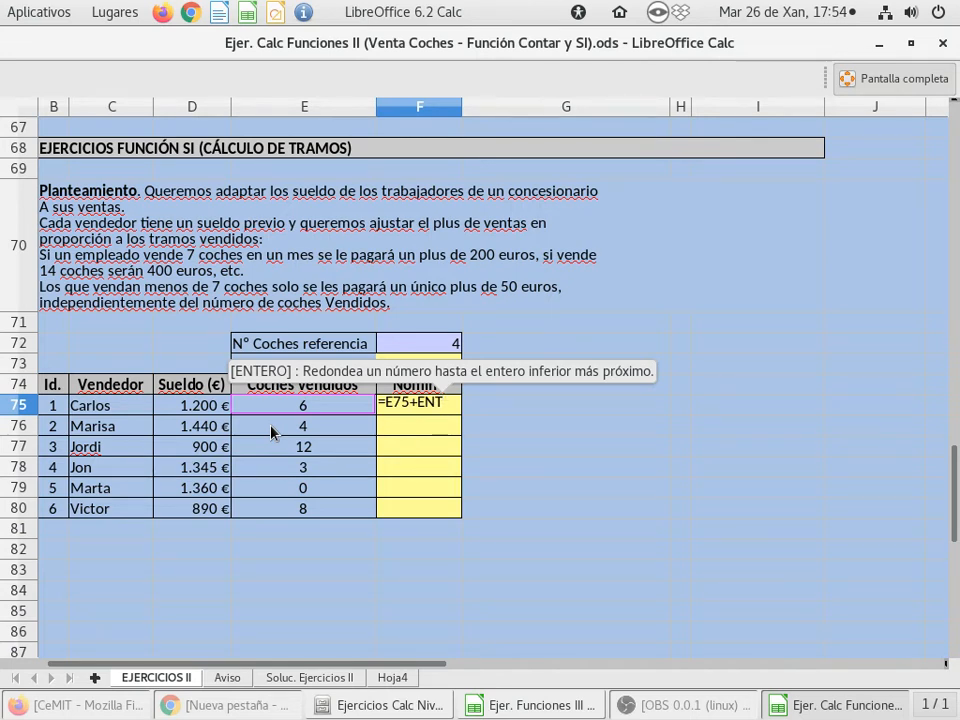
pyautogui.press('BackSpace')
pyautogui.press('BackSpace')
pyautogui.press('BackSpace')
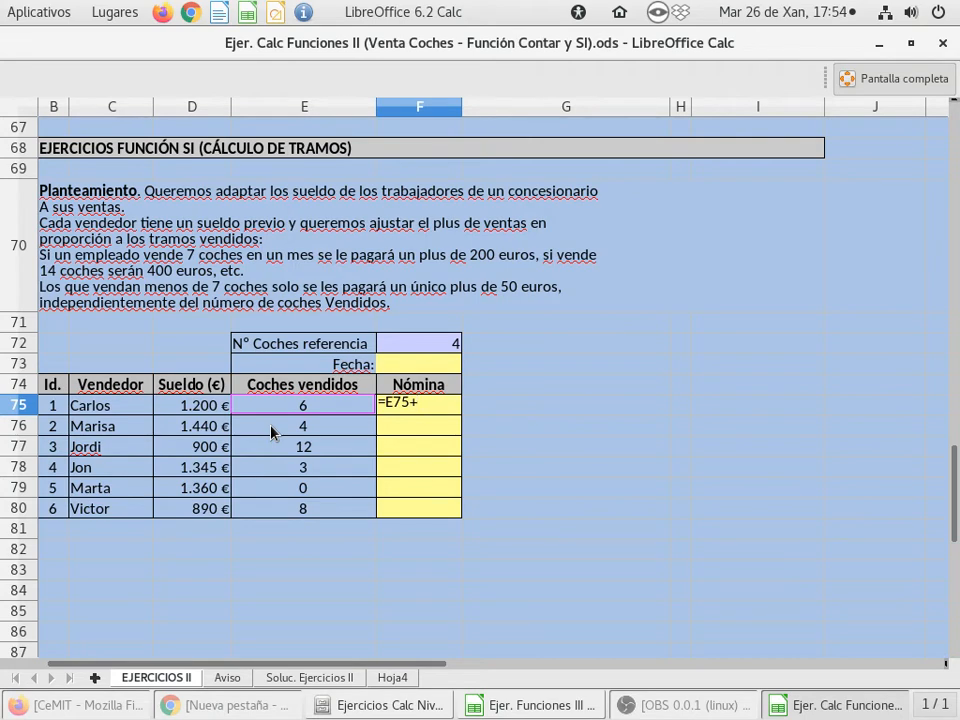
pyautogui.press('Escape')
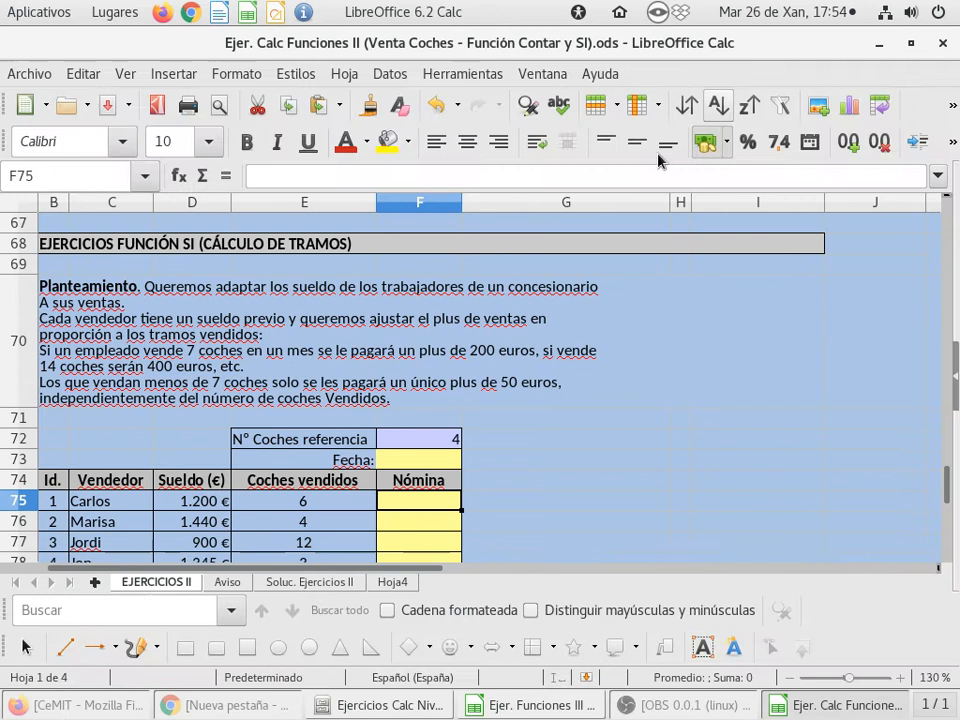
# Leave full-screen mode and search the function wizard for DIV, clearing the search at the end
pyautogui.click(840, 82)
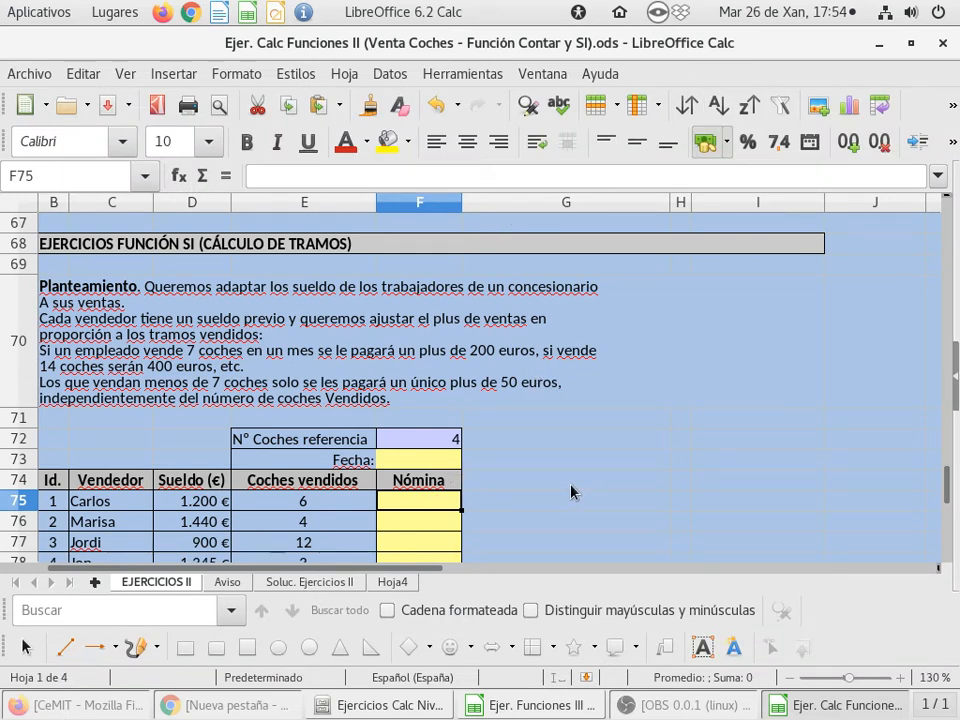
pyautogui.click(179, 176)
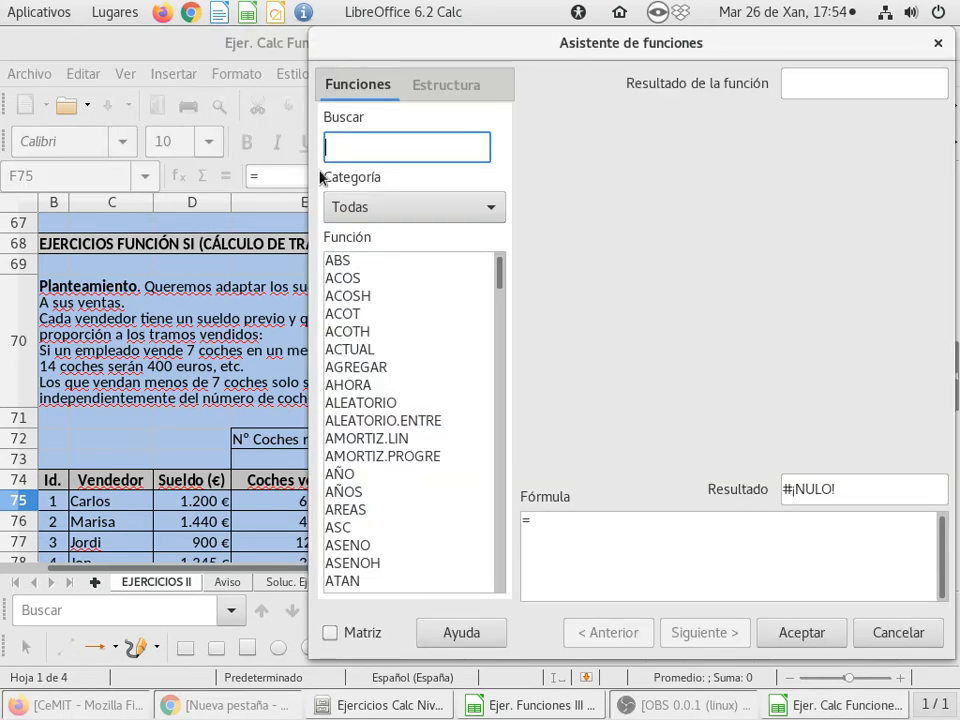
pyautogui.write('DIV')
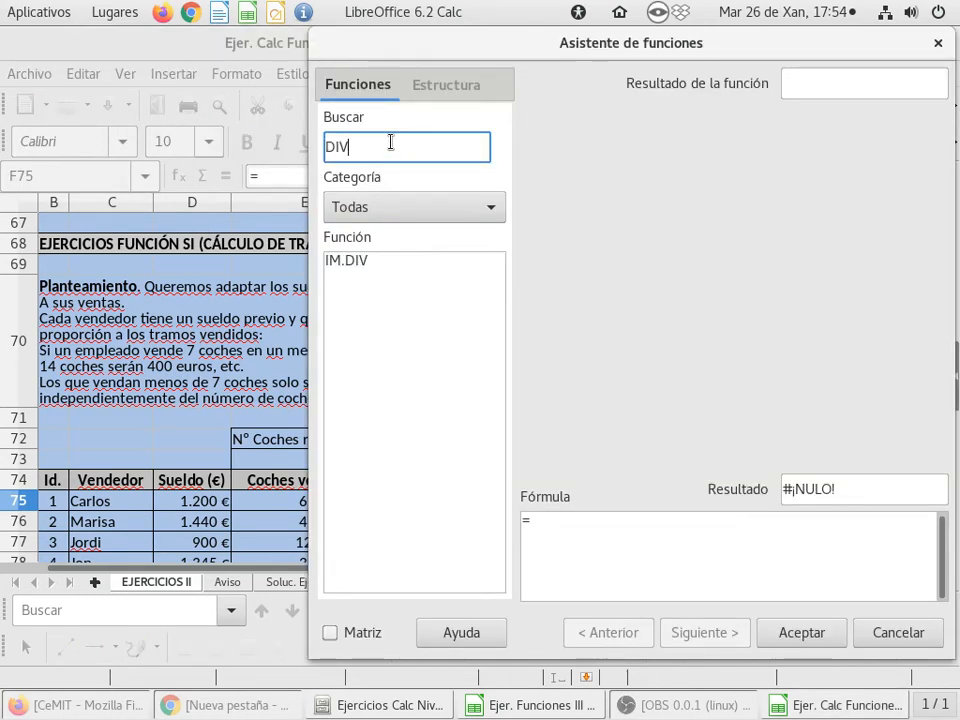
pyautogui.press('BackSpace')
pyautogui.press('BackSpace')
pyautogui.press('BackSpace')
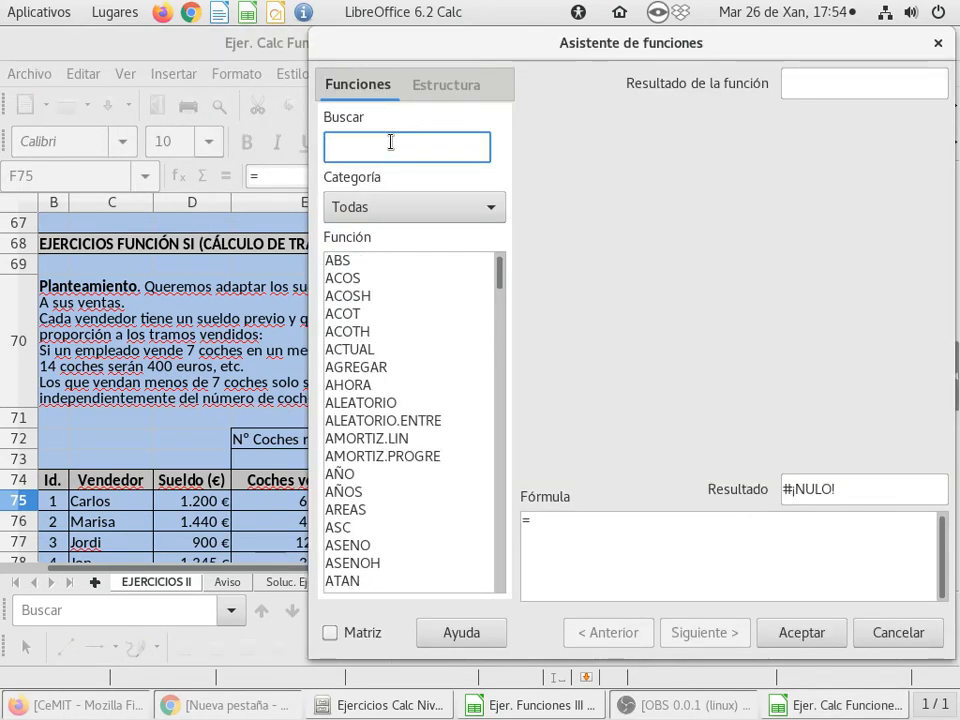
# Limit the function wizard to the Matemáticas category and view the description of ENTERO
pyautogui.click(425, 208)
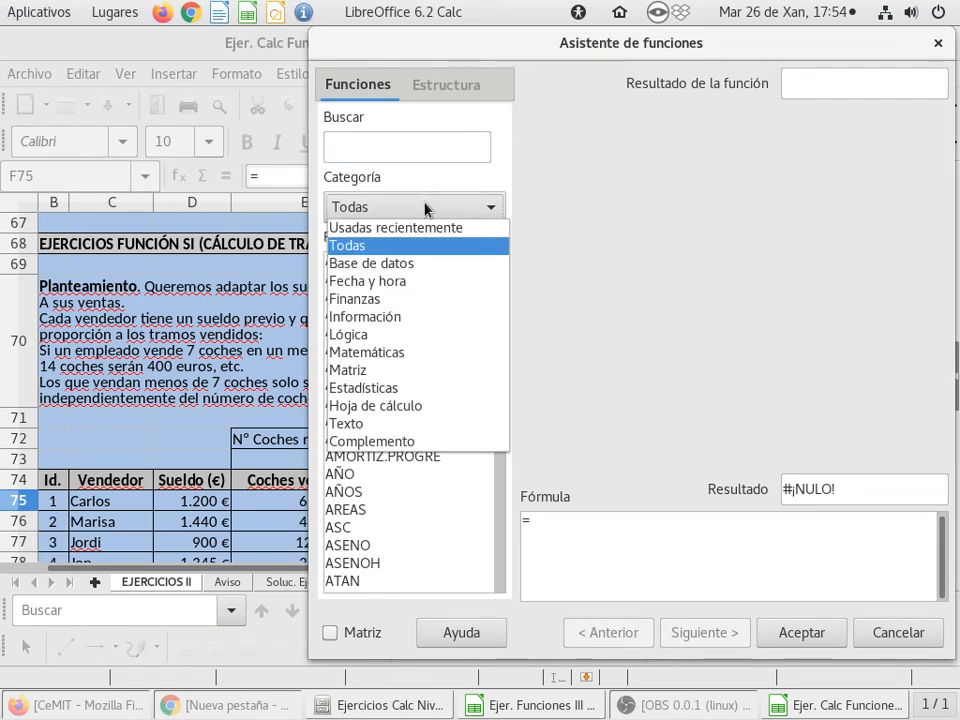
pyautogui.click(400, 352)
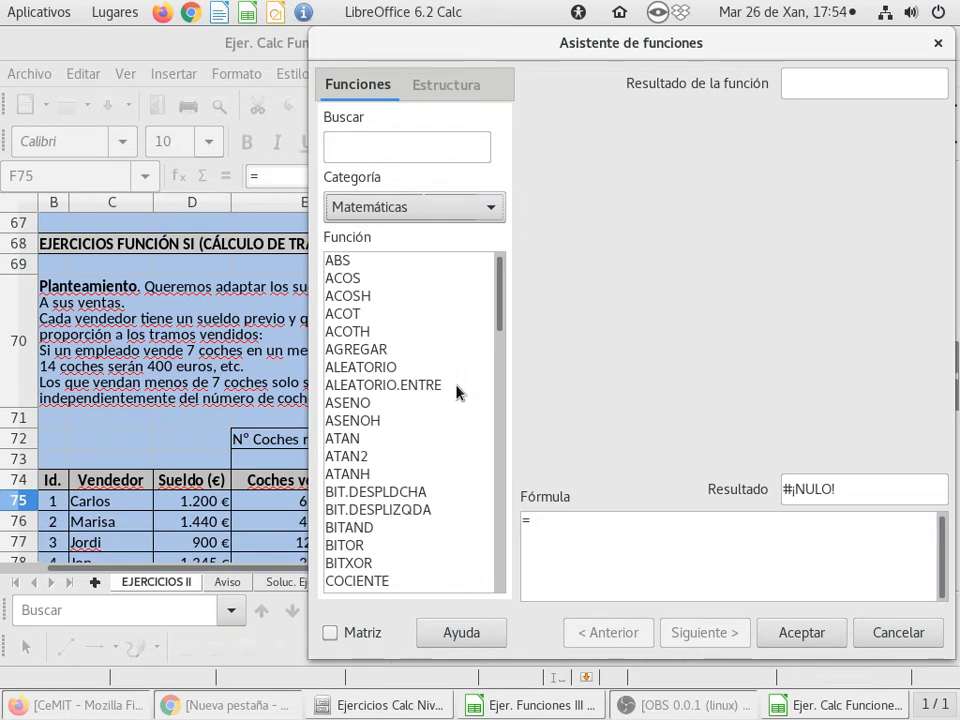
pyautogui.scroll(-3, 456, 390)
pyautogui.scroll(-3, 456, 392)
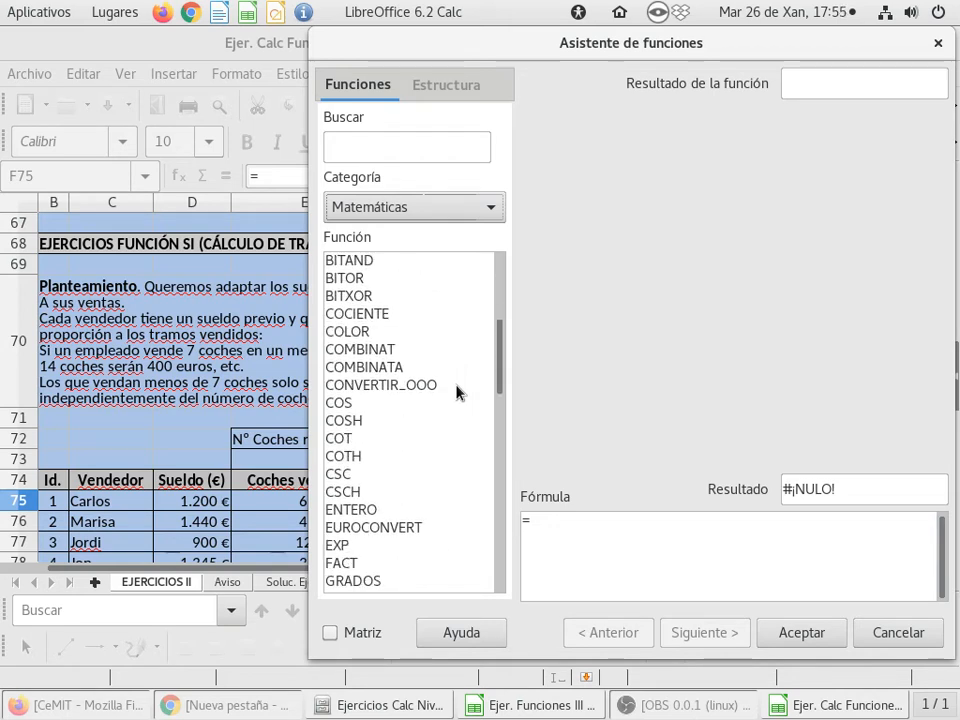
pyautogui.click(355, 458)
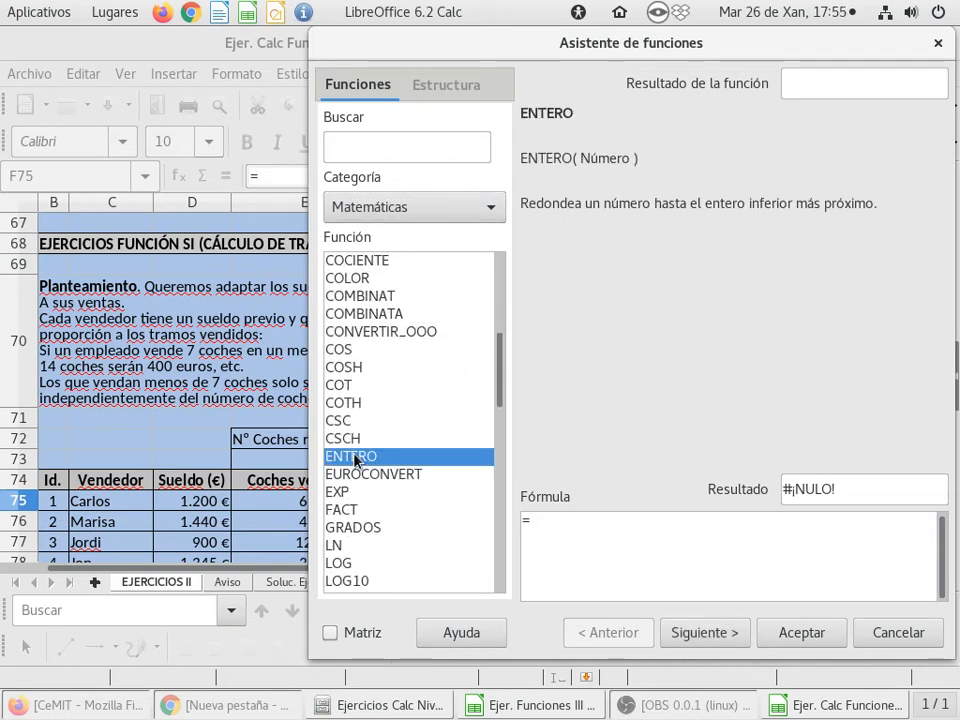
# Look through the whole list of Matemáticas functions, view the description of ABS and close the wizard without inserting anything
pyautogui.scroll(-8, 448, 446)
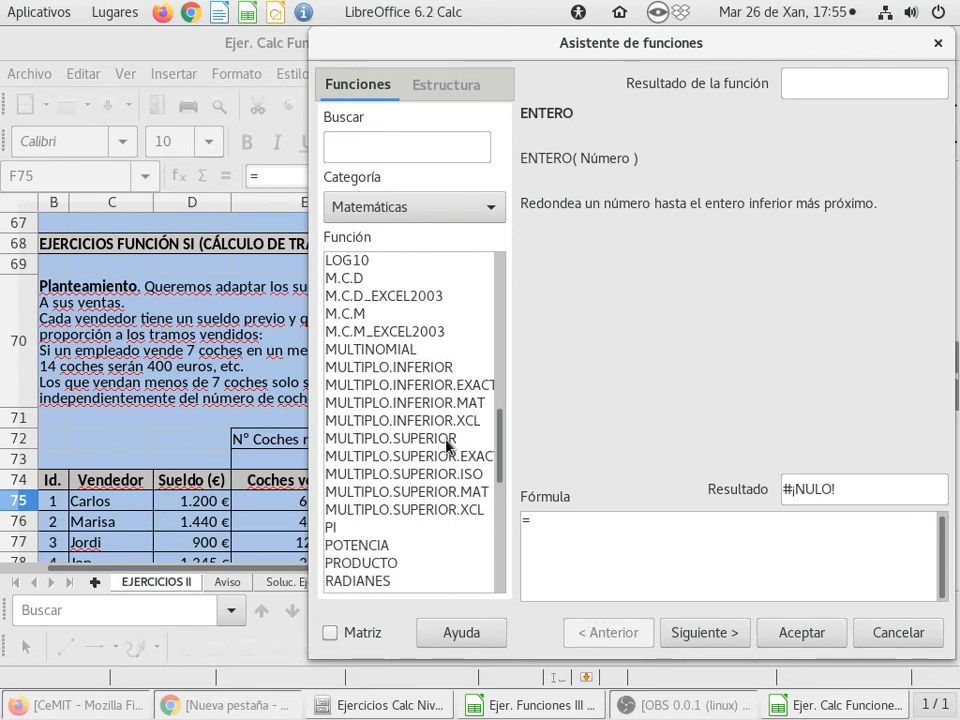
pyautogui.scroll(-2, 448, 446)
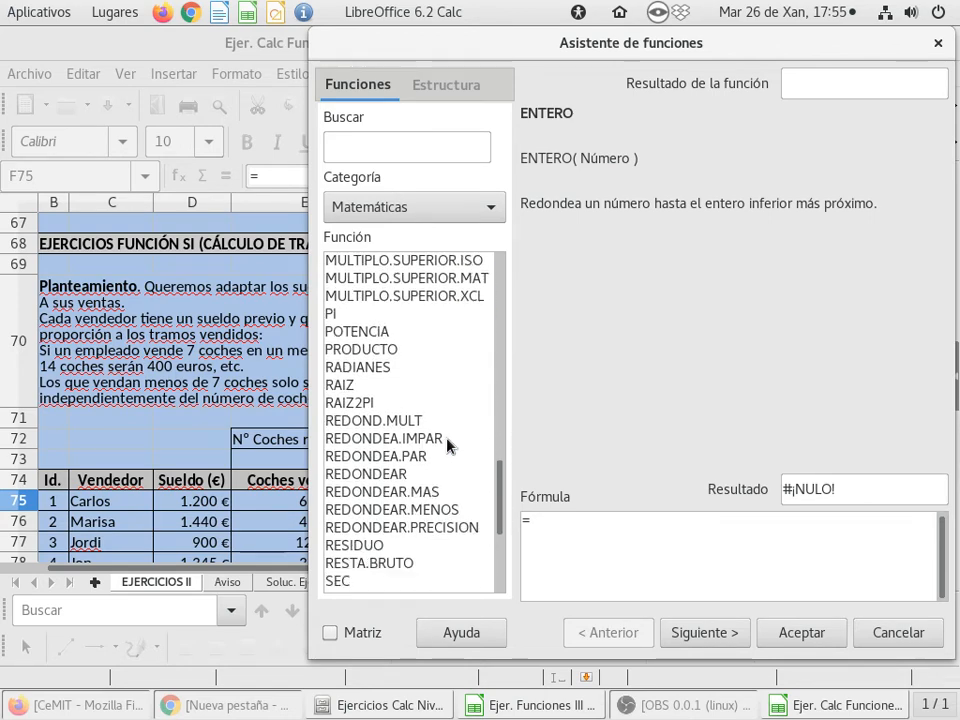
pyautogui.scroll(-1, 448, 446)
pyautogui.scroll(-4, 448, 446)
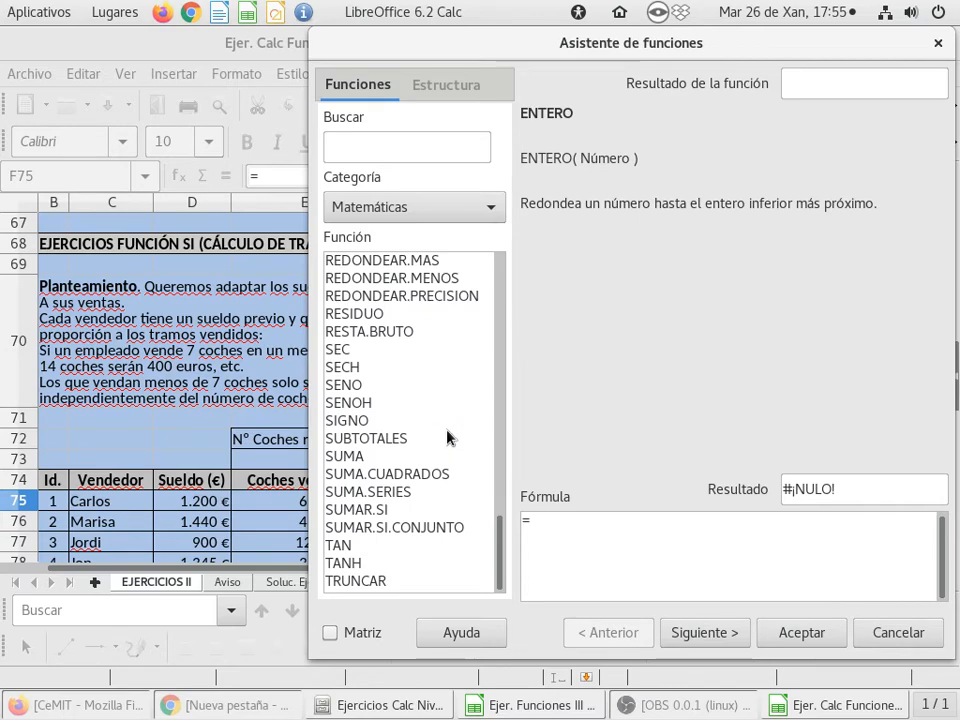
pyautogui.scroll(2, 448, 437)
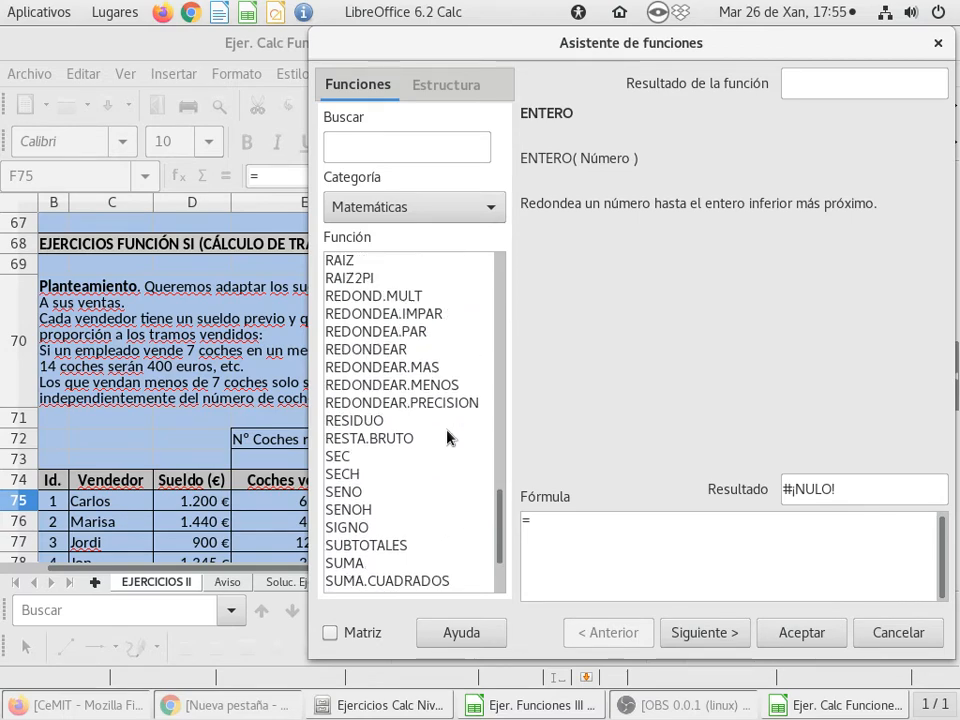
pyautogui.scroll(5, 448, 437)
pyautogui.scroll(2, 448, 437)
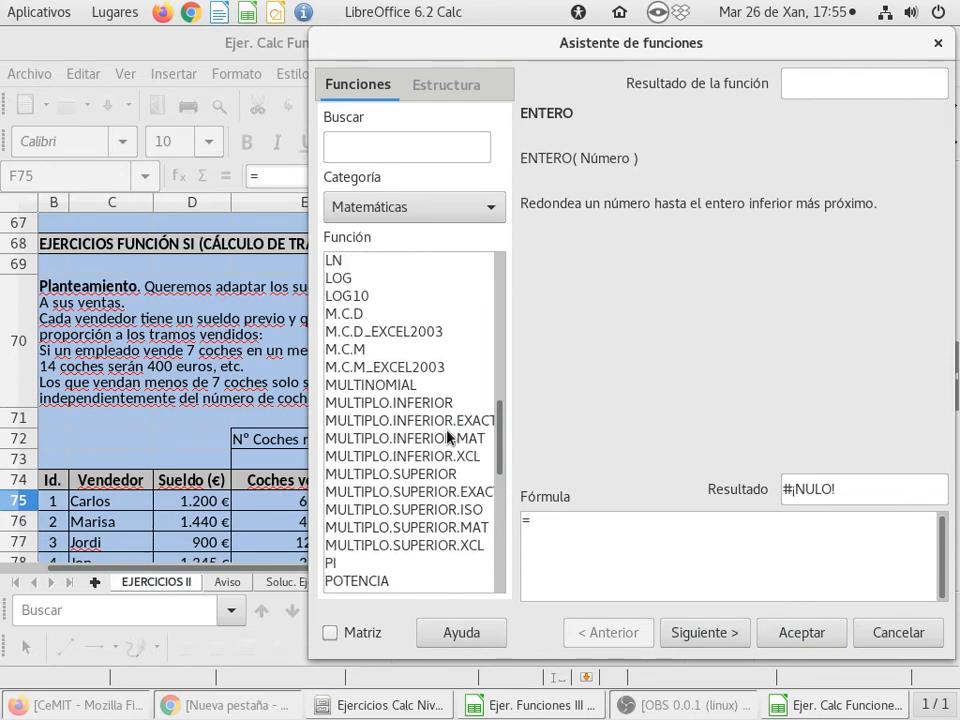
pyautogui.scroll(2, 448, 437)
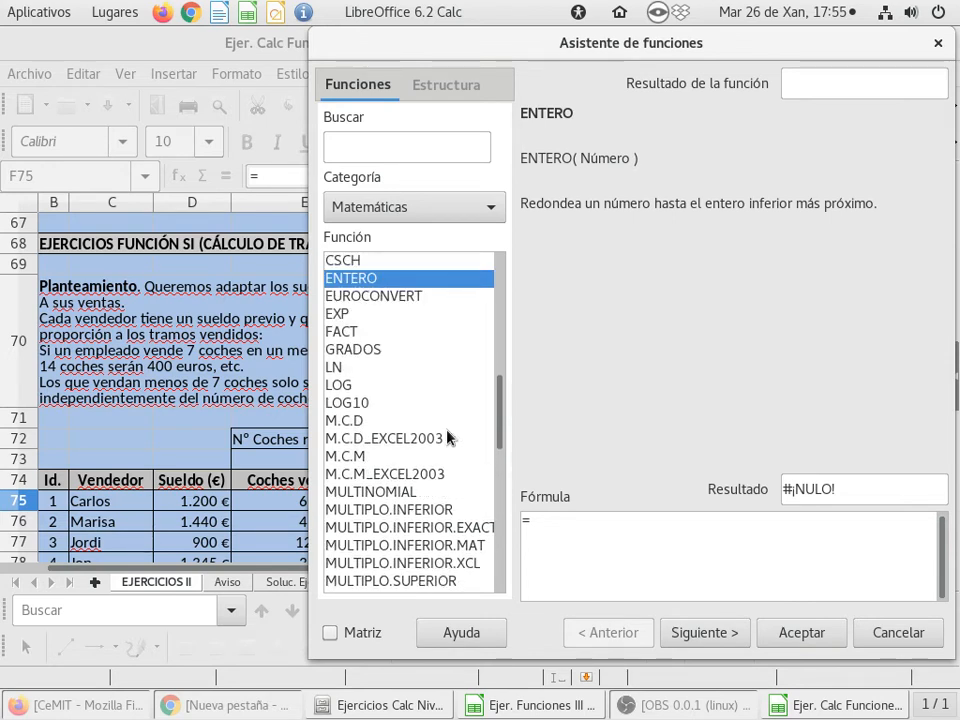
pyautogui.scroll(1, 450, 436)
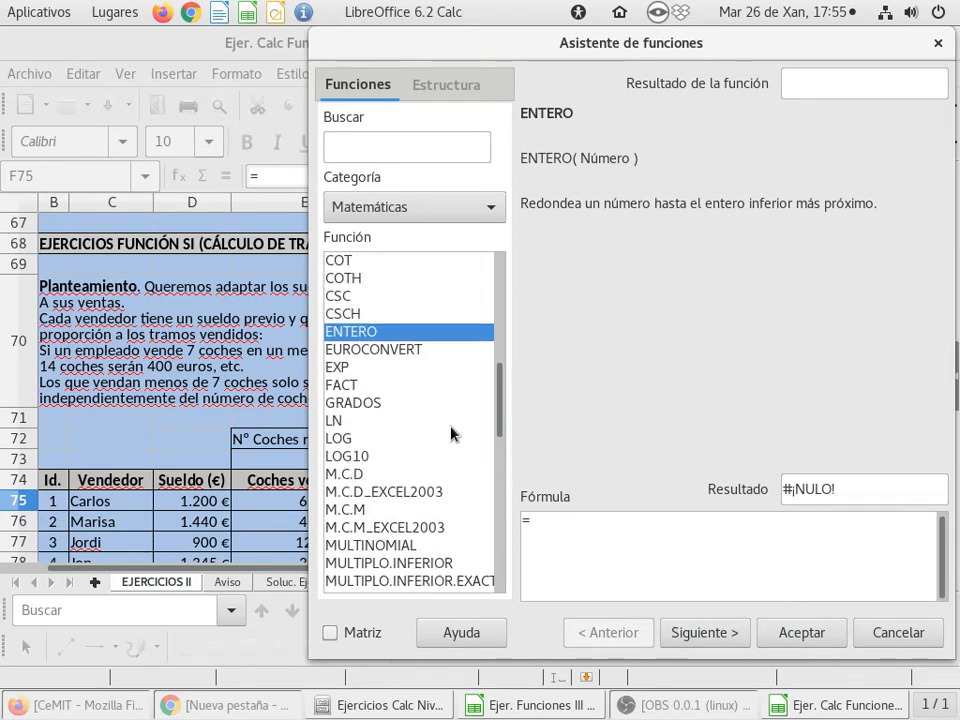
pyautogui.scroll(3, 450, 434)
pyautogui.scroll(2, 450, 434)
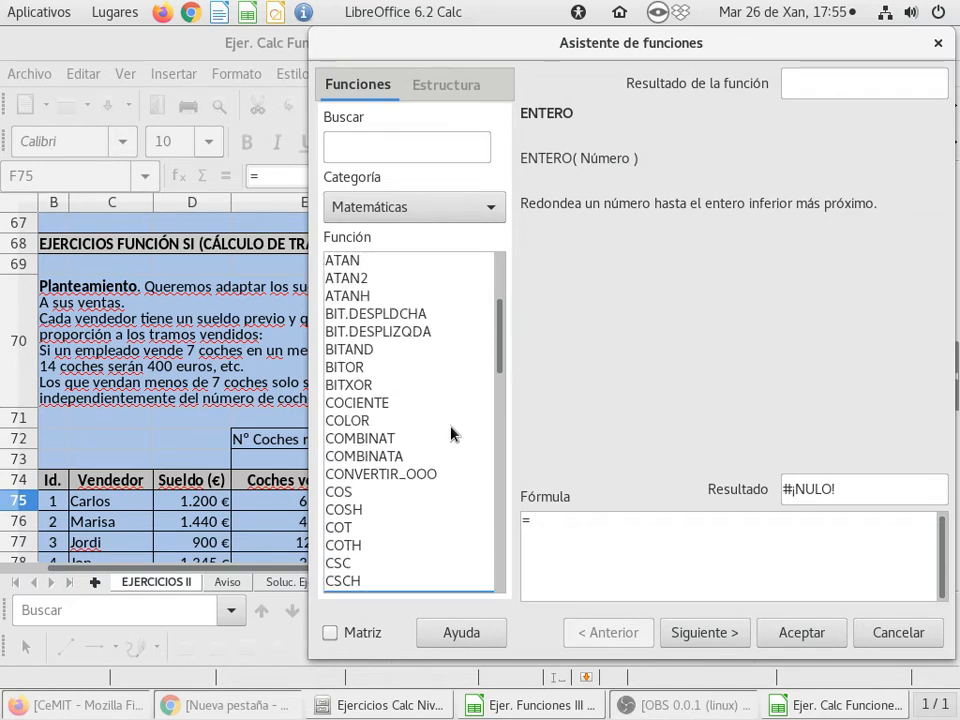
pyautogui.scroll(2, 450, 434)
pyautogui.scroll(1, 450, 434)
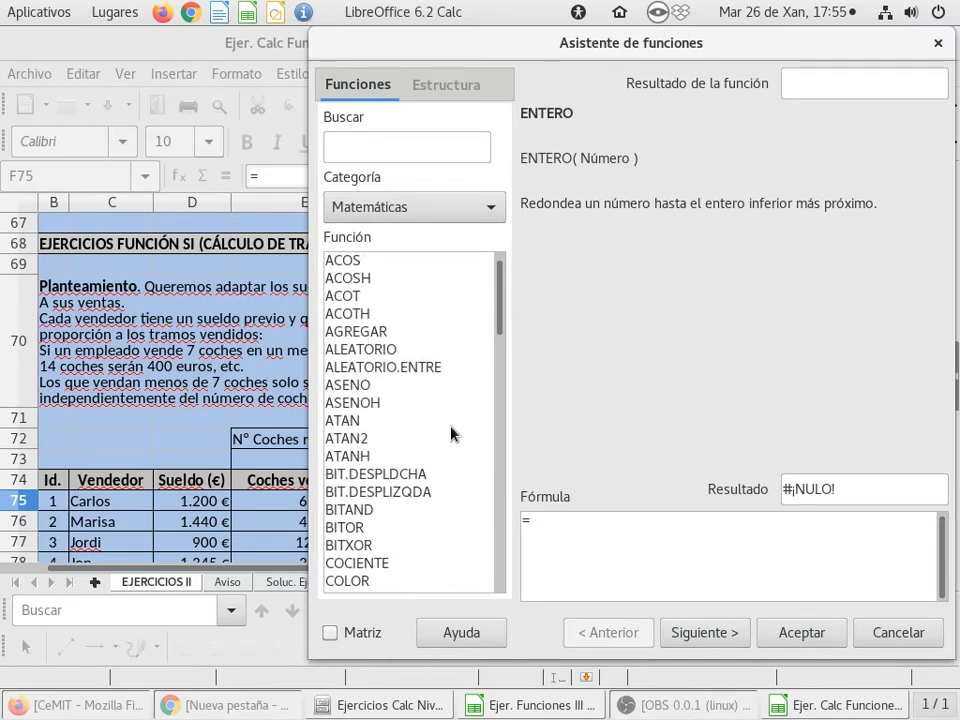
pyautogui.scroll(1, 450, 434)
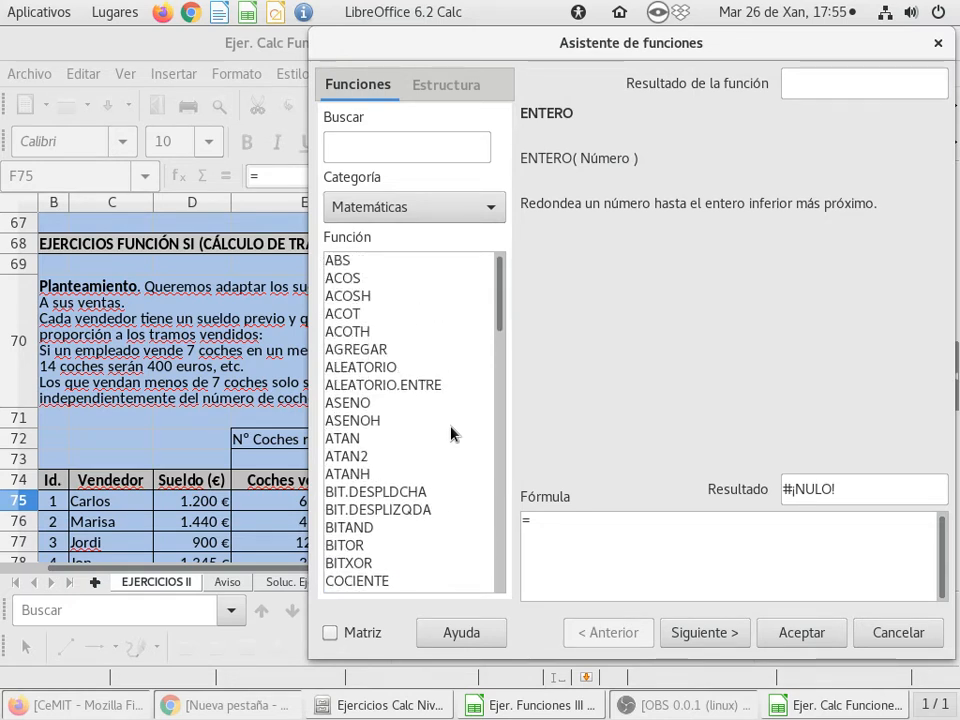
pyautogui.click(388, 260)
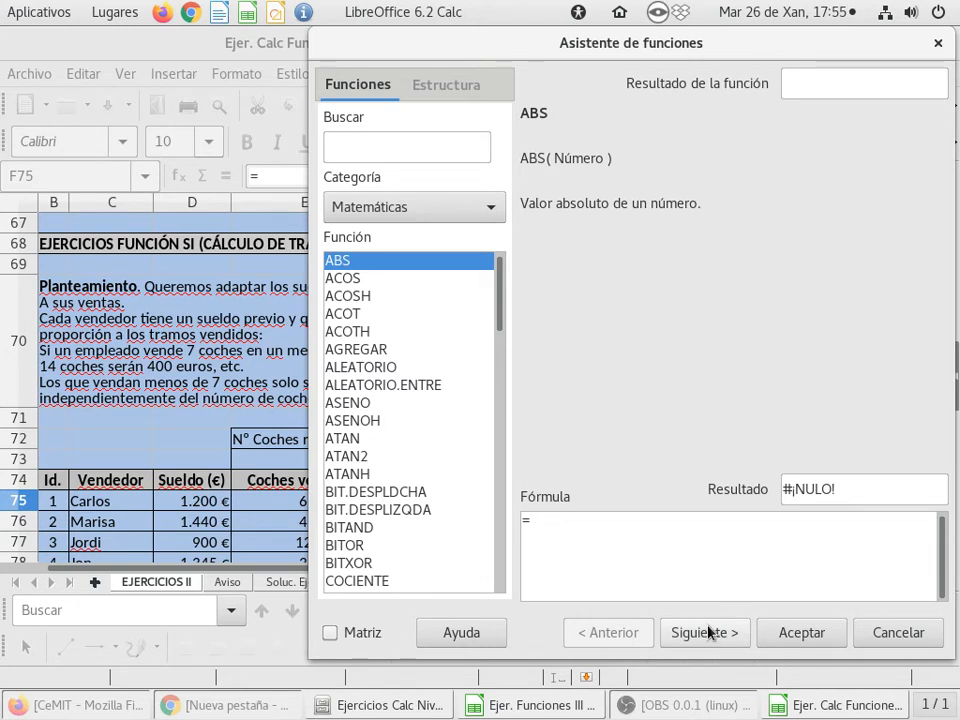
pyautogui.click(888, 634)
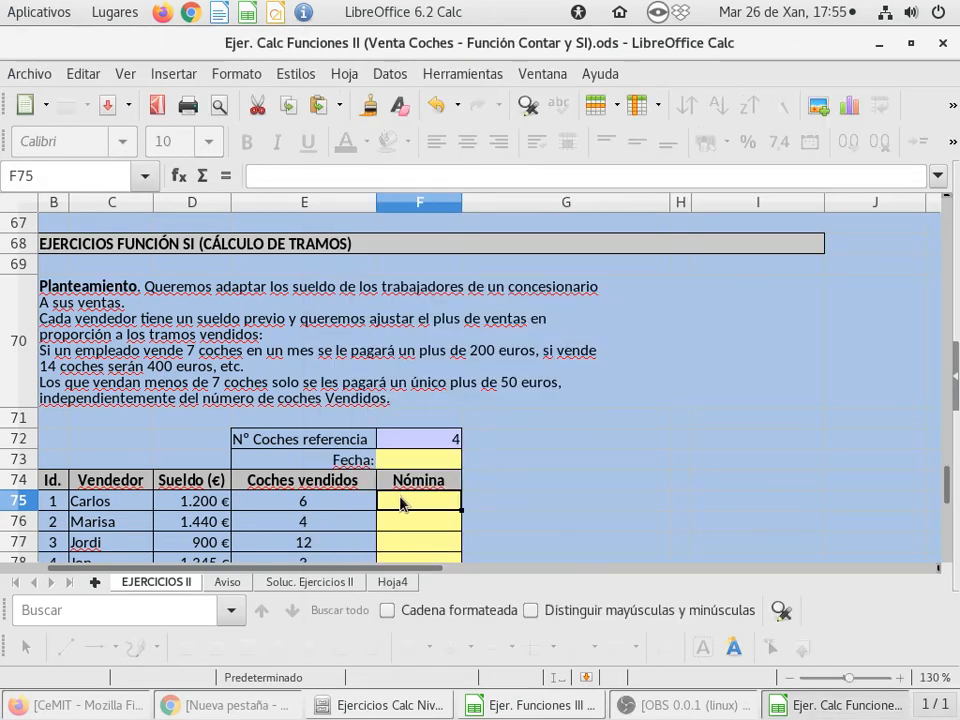
# Enter the formula =ABS(E75/F72) in F75 to divide the first seller's cars sold by the reference number
pyautogui.write('=')
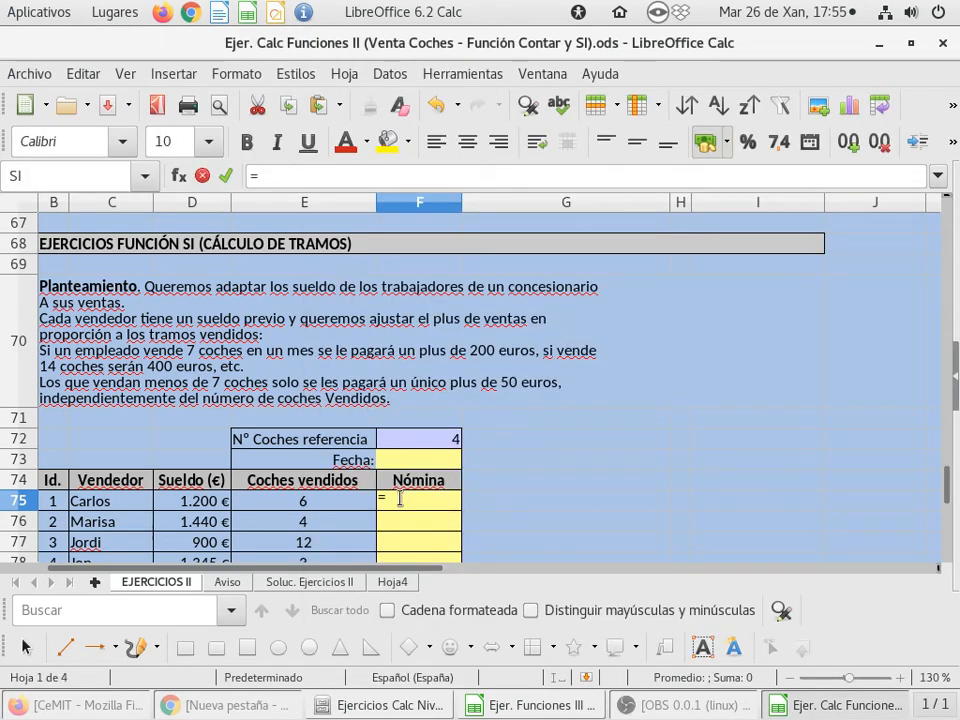
pyautogui.write('ABS(')
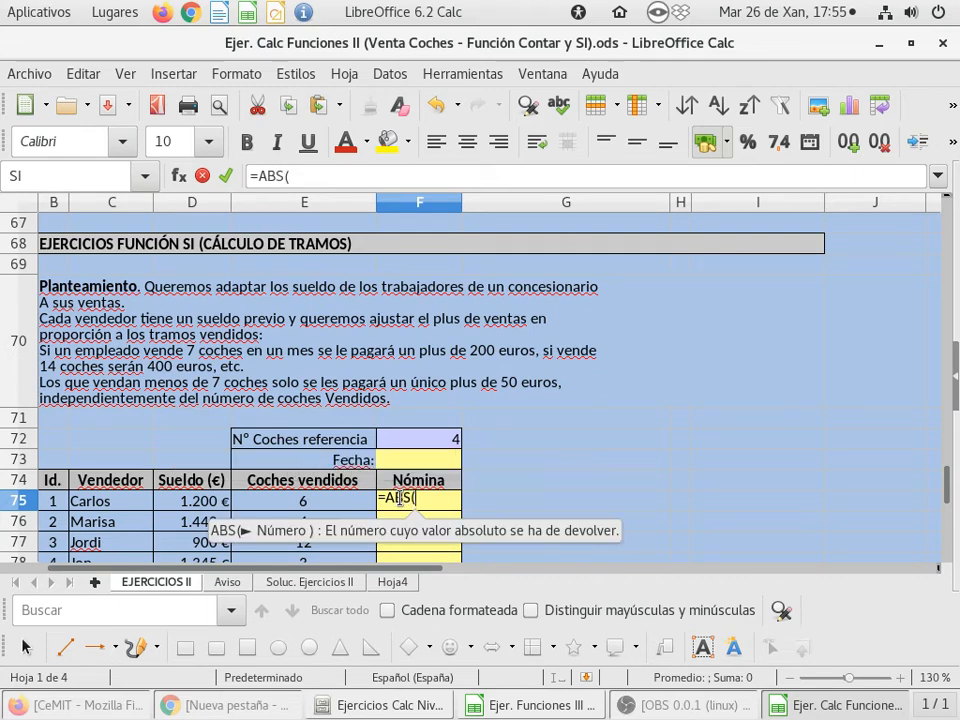
pyautogui.click(328, 503)
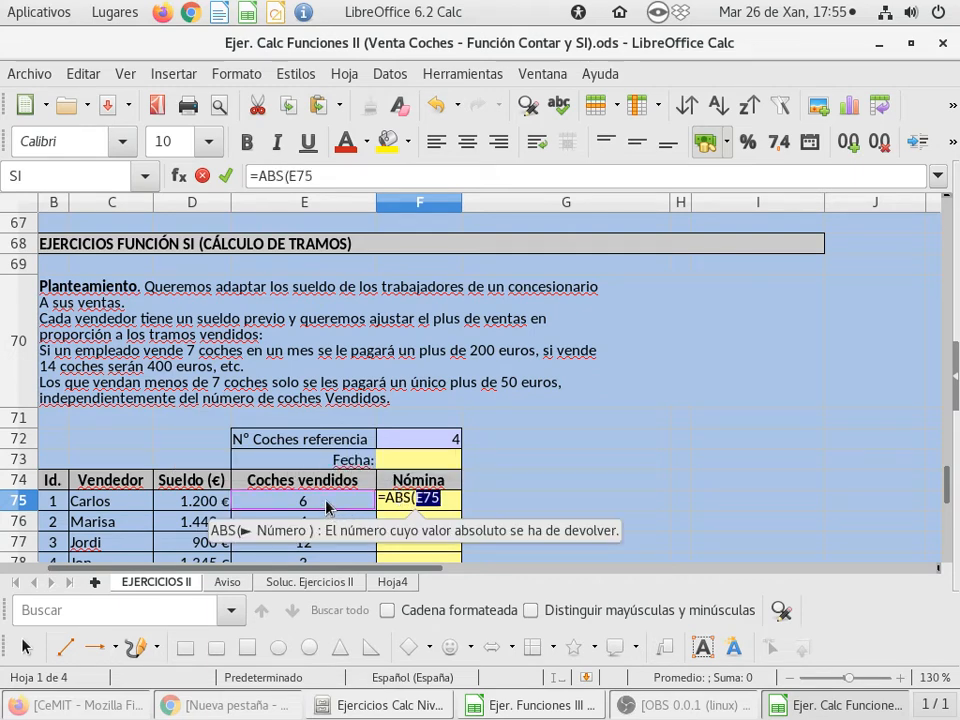
pyautogui.write('/')
pyautogui.click(441, 448)
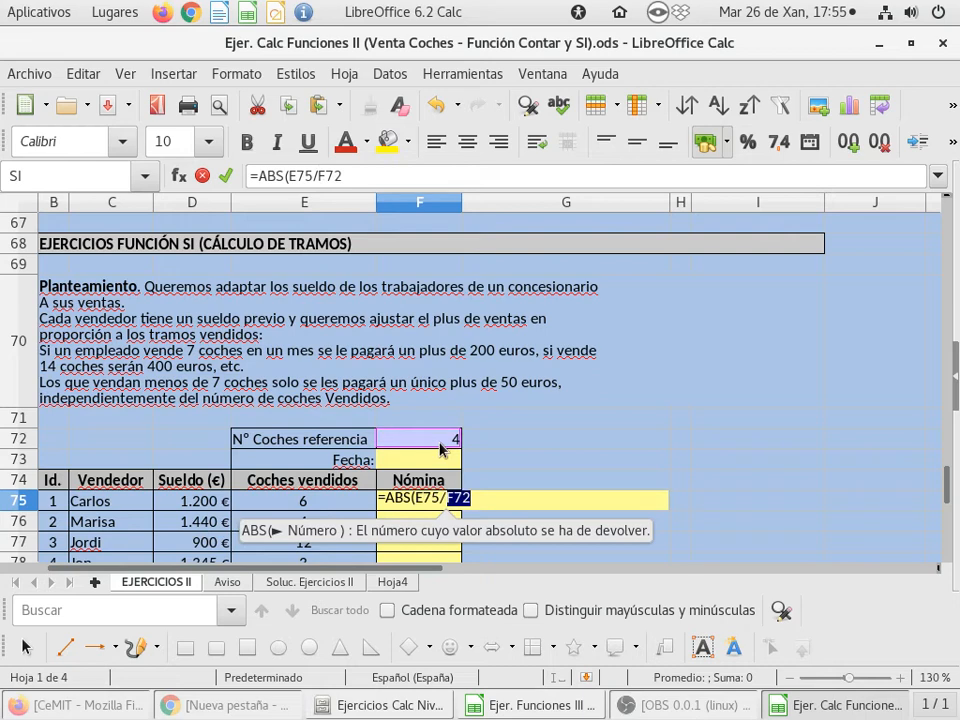
pyautogui.write(')')
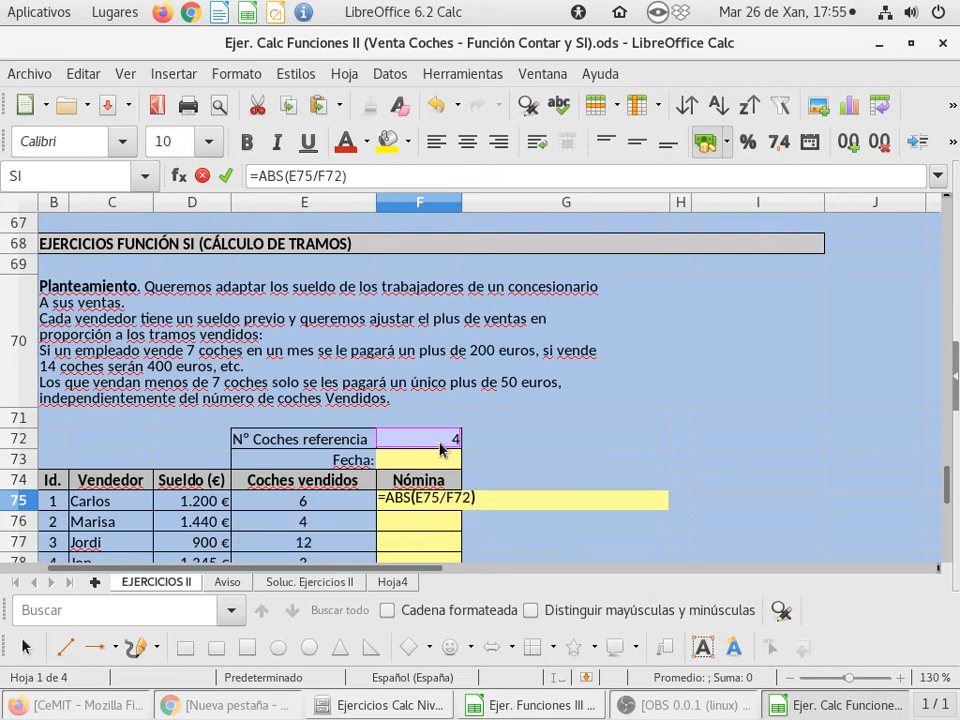
pyautogui.press('Return')
pyautogui.press('Up')
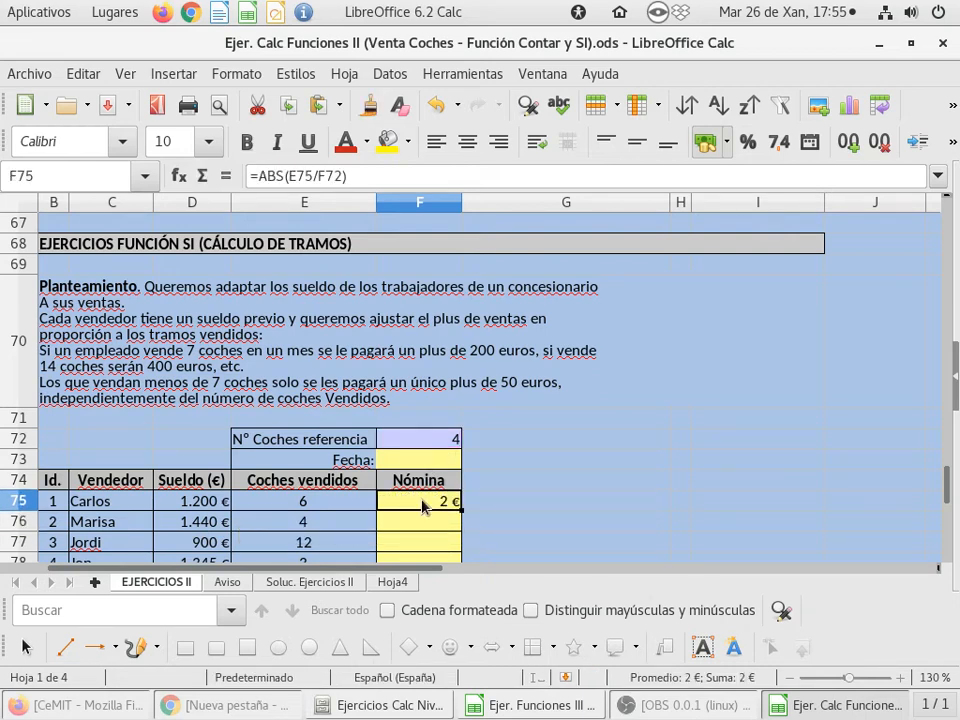
# Make the reference to F72 absolute in the F75 formula, giving =ABS(E75/$F$72)
pyautogui.doubleClick(416, 507)
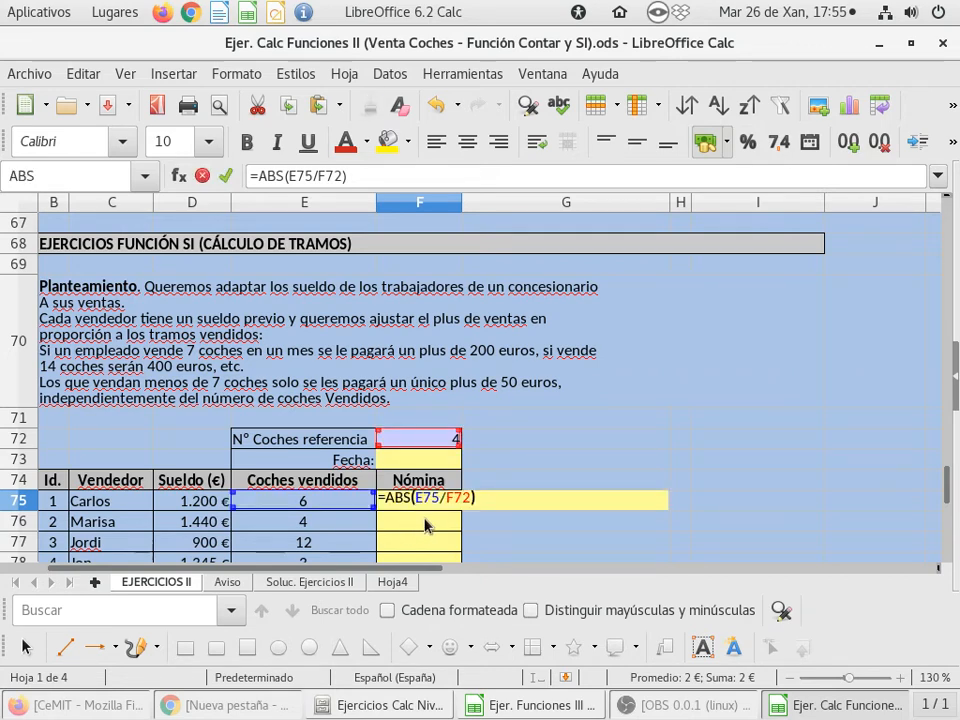
pyautogui.scroll(-2, 490, 480)
pyautogui.scroll(1, 495, 476)
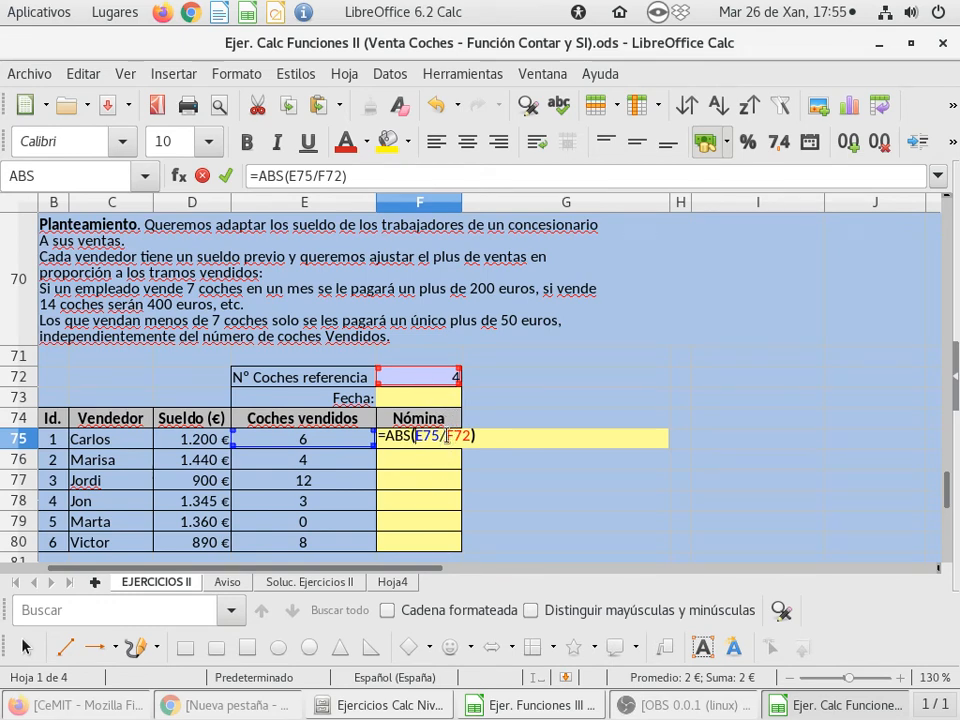
pyautogui.press('Right')
pyautogui.press('Right')
pyautogui.press('Right')
pyautogui.press('Right')
pyautogui.write('$')
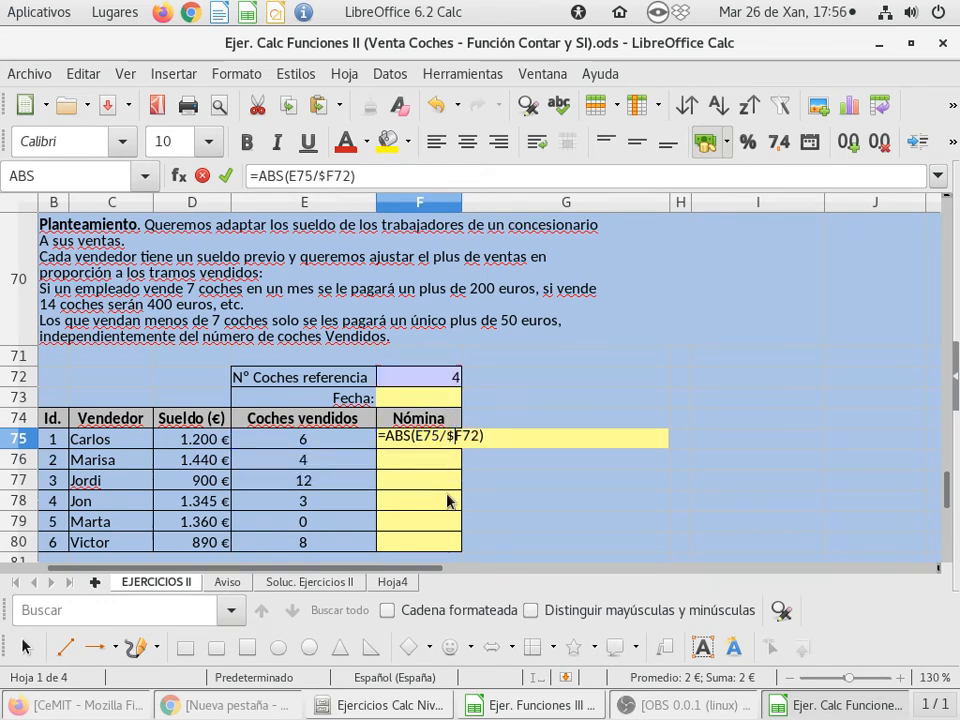
pyautogui.press('Right')
pyautogui.write('$')
pyautogui.press('Return')
pyautogui.press('Up')
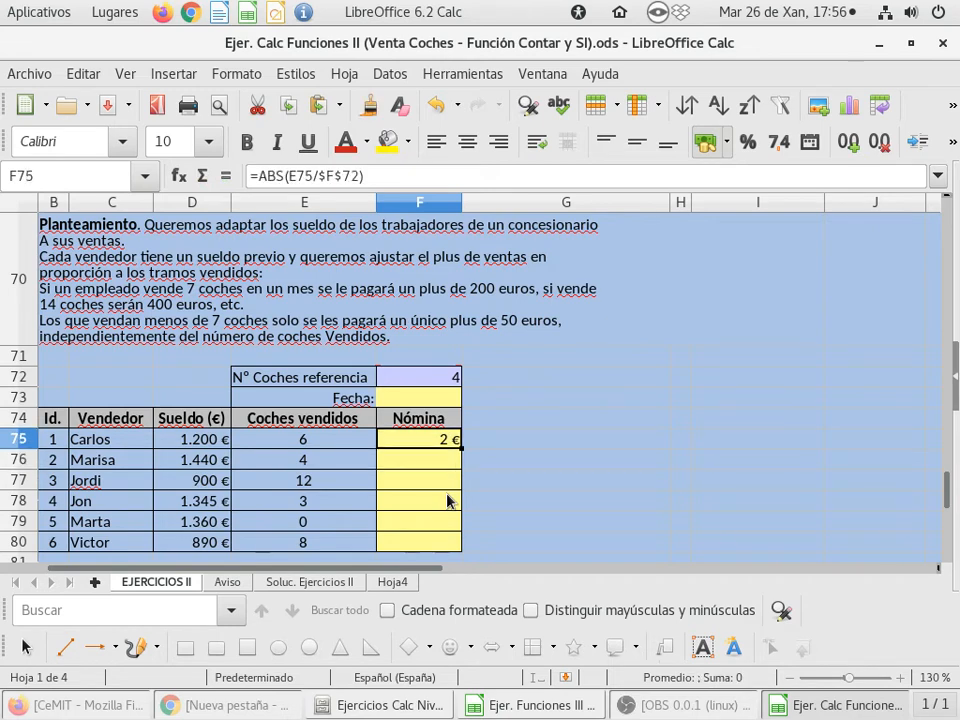
# Format the Nómina cells F75:F80 with the Número category and the Estandar format
pyautogui.scroll(-1, 437, 476)
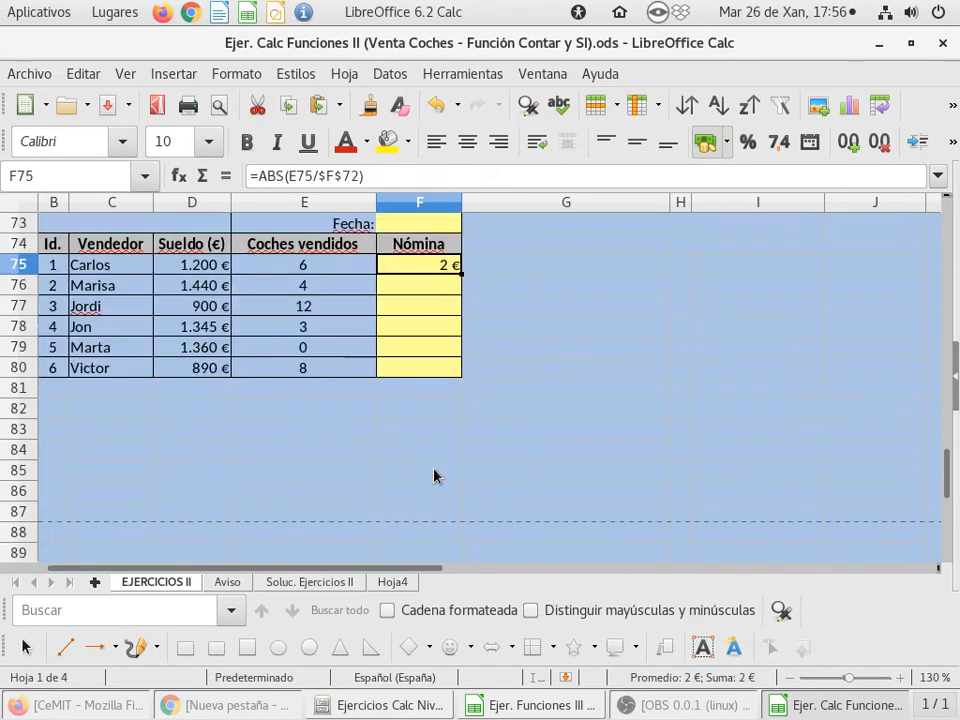
pyautogui.moveTo(420, 268); pyautogui.dragTo(420, 369)
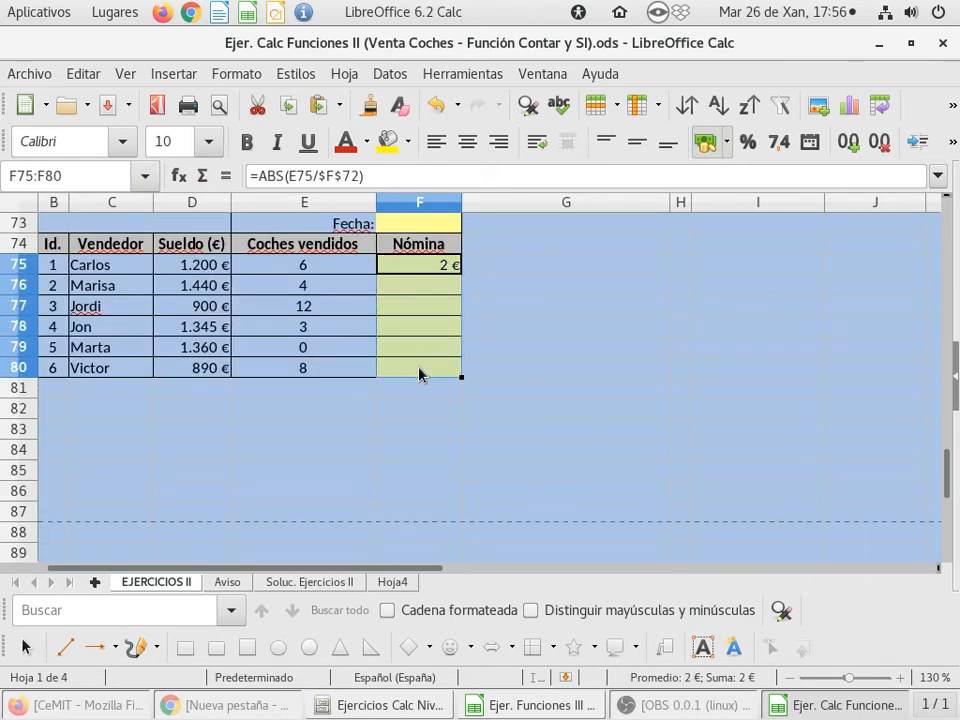
pyautogui.rightClick(415, 290)
pyautogui.click(490, 650)
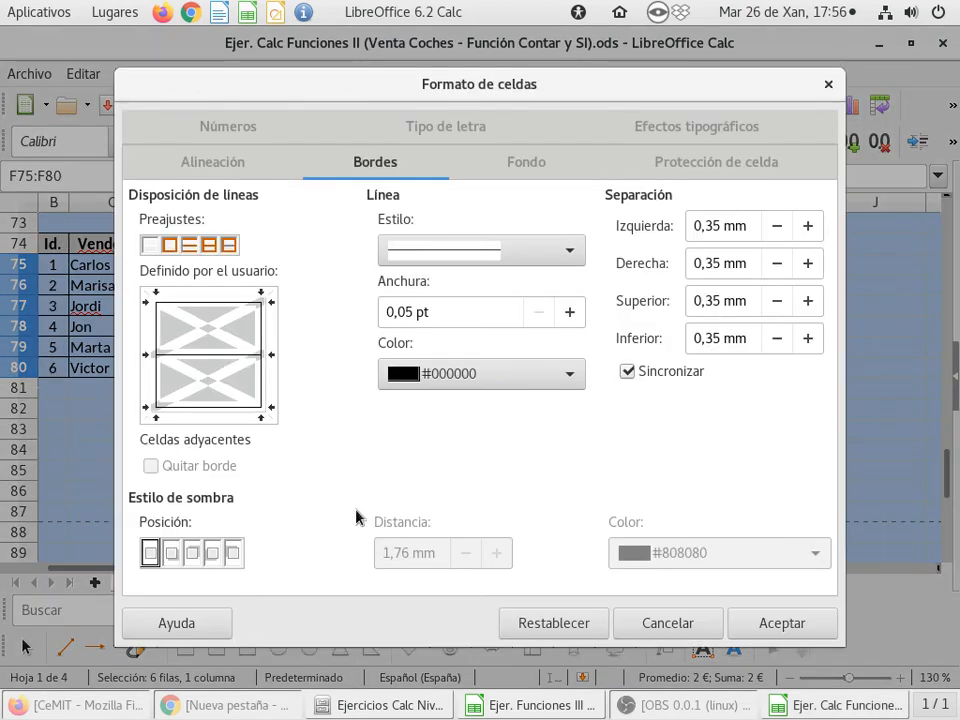
pyautogui.click(185, 127)
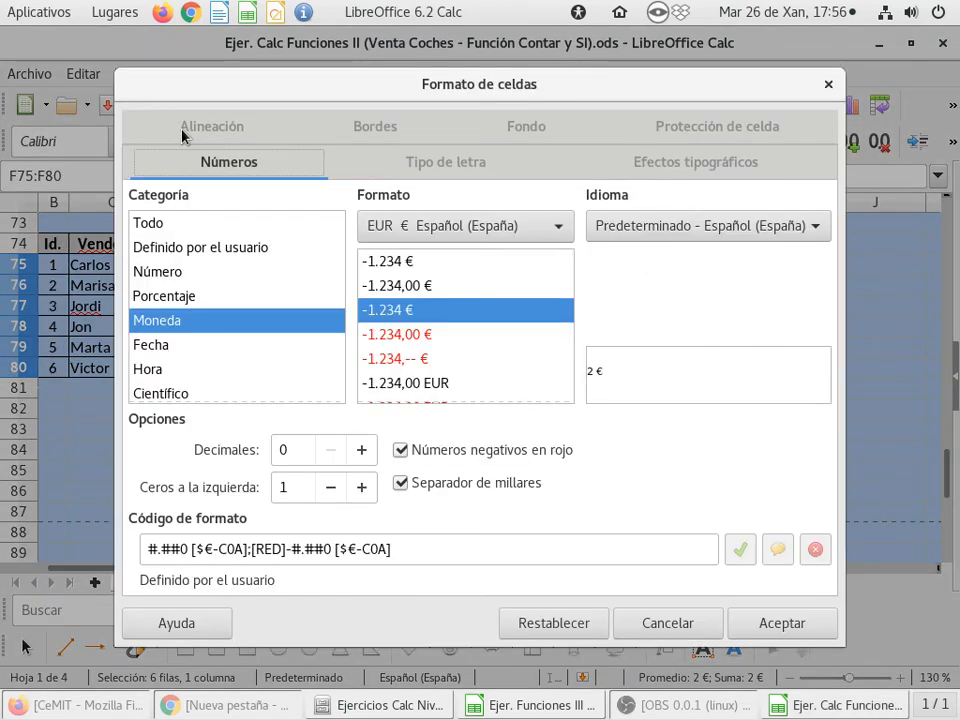
pyautogui.click(155, 272)
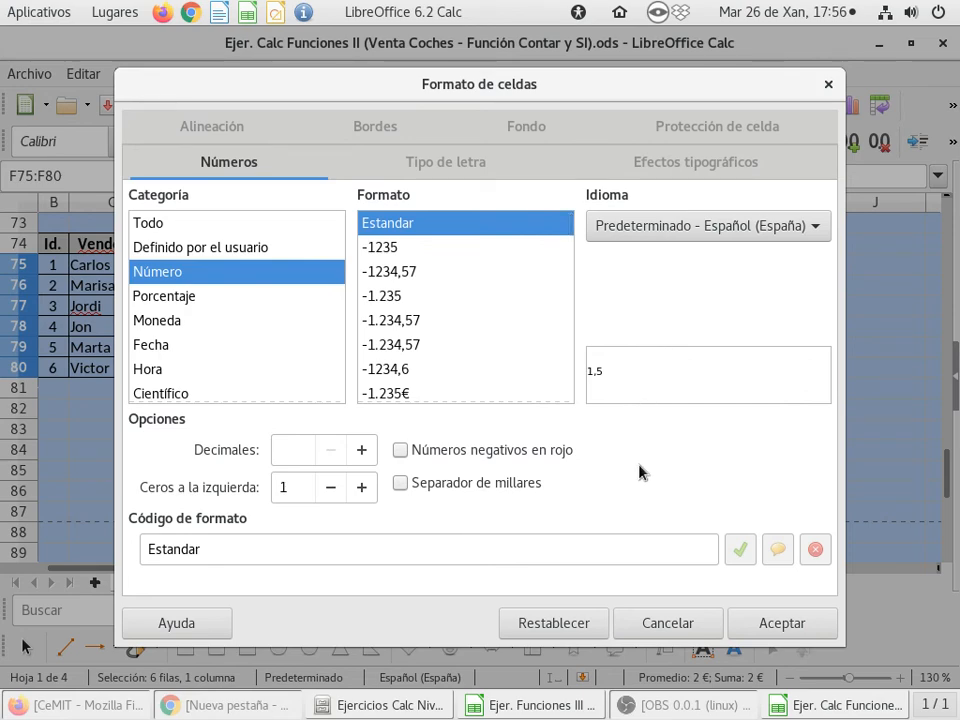
pyautogui.click(800, 625)
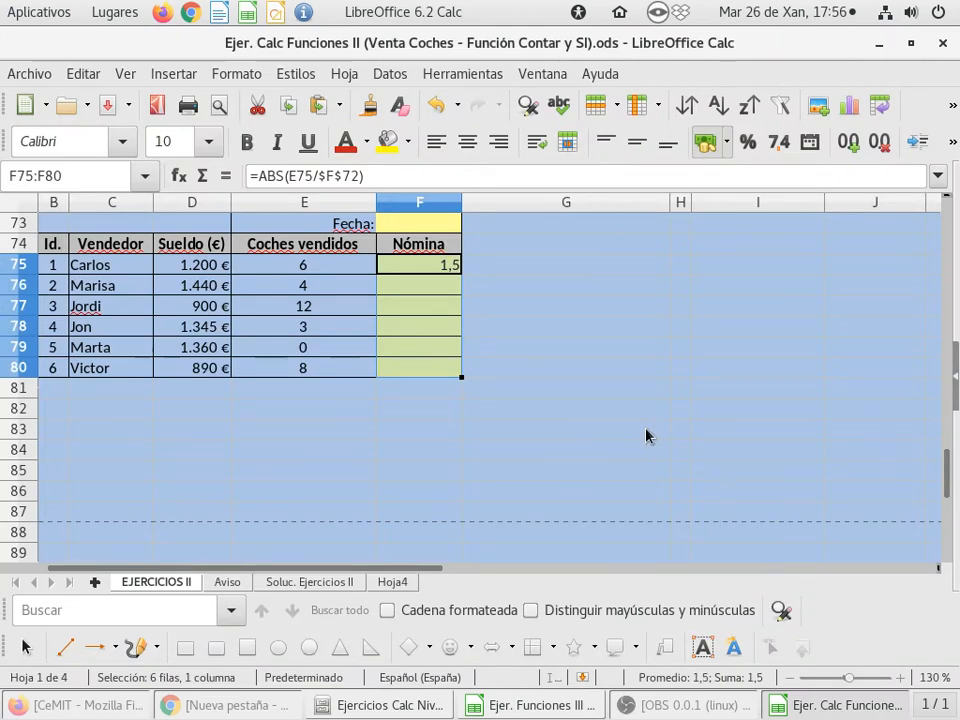
# Inspect the cells referenced by the formula in F75, check the Nómina column and reselect F75
pyautogui.scroll(1, 600, 443)
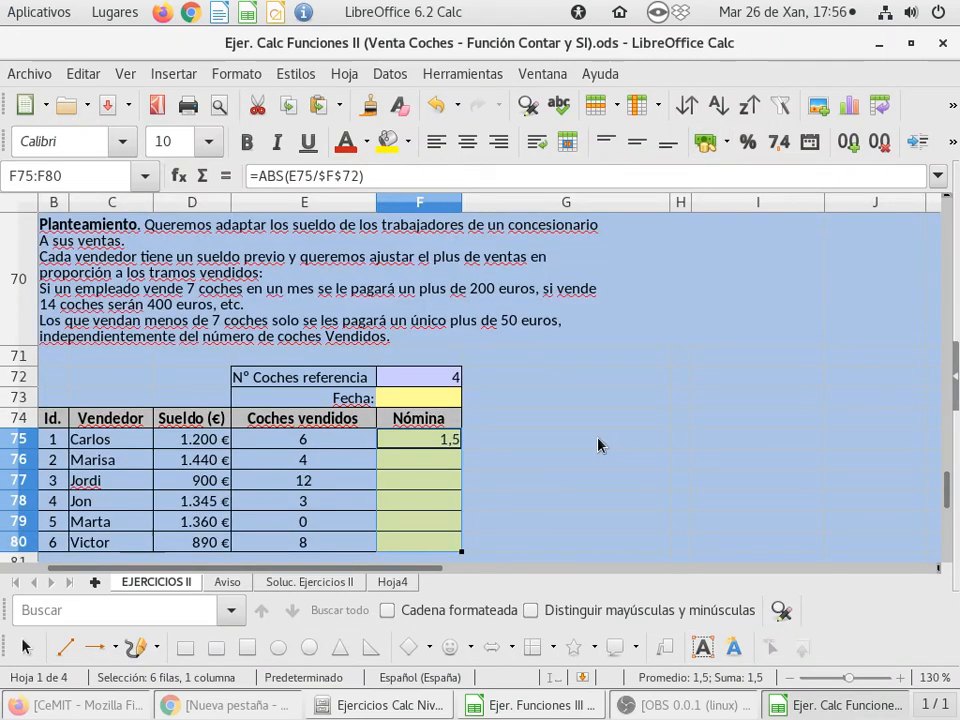
pyautogui.click(422, 436)
pyautogui.doubleClick(422, 437)
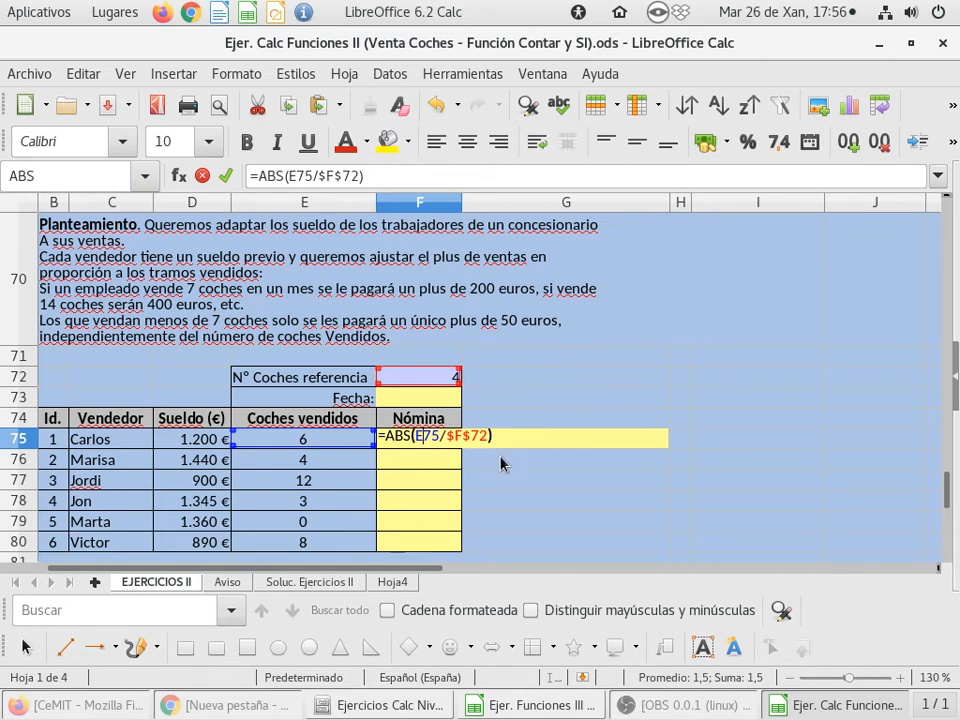
pyautogui.press('Return')
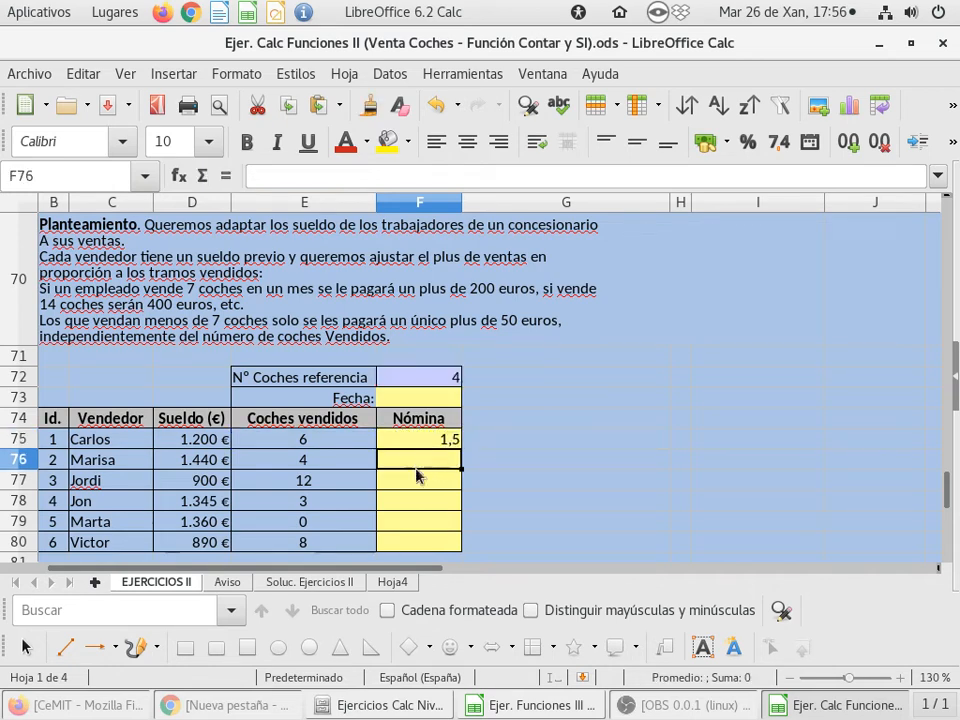
pyautogui.click(416, 482)
pyautogui.click(412, 520)
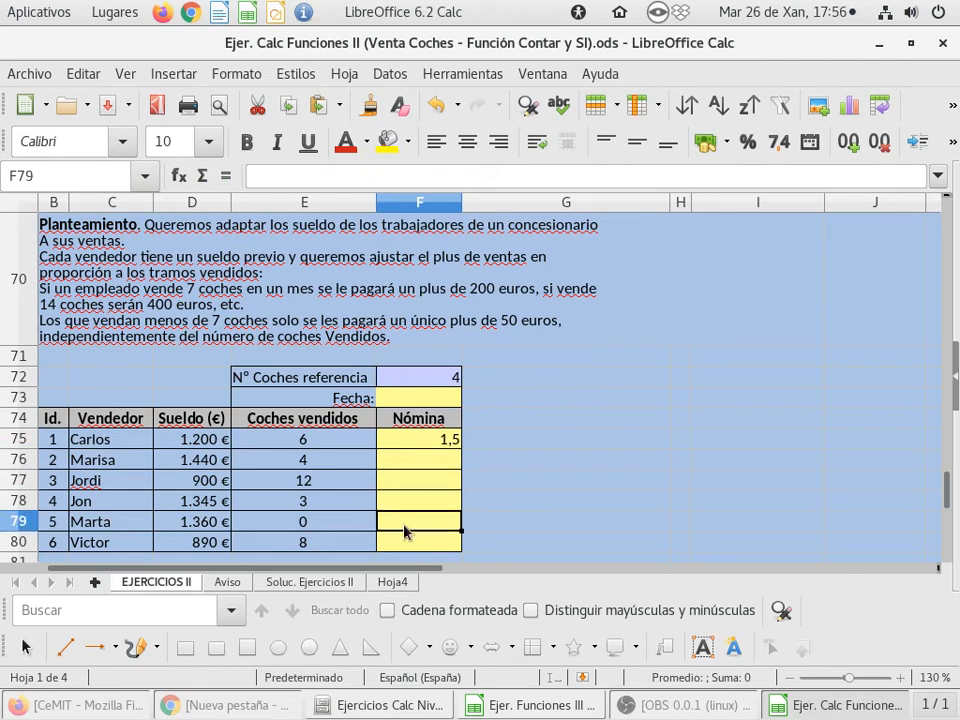
pyautogui.click(404, 444)
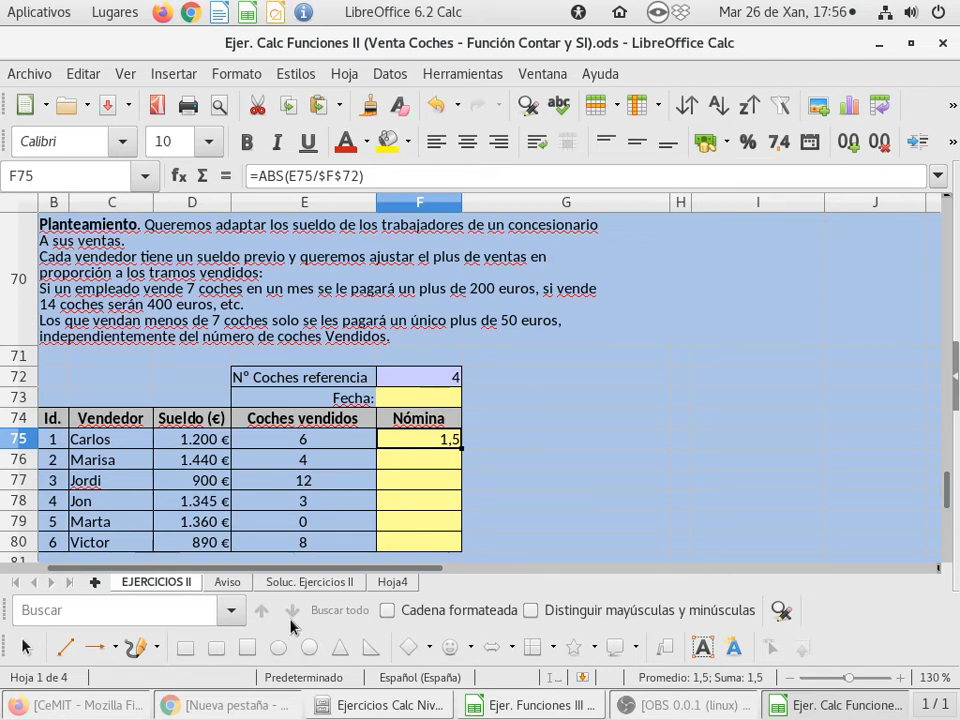
# Look through the Soluc. Ejercicios II sheet for a solution to the tramos exercise, and return to EJERCICIOS II
pyautogui.click(302, 580)
pyautogui.scroll(-9, 392, 364)
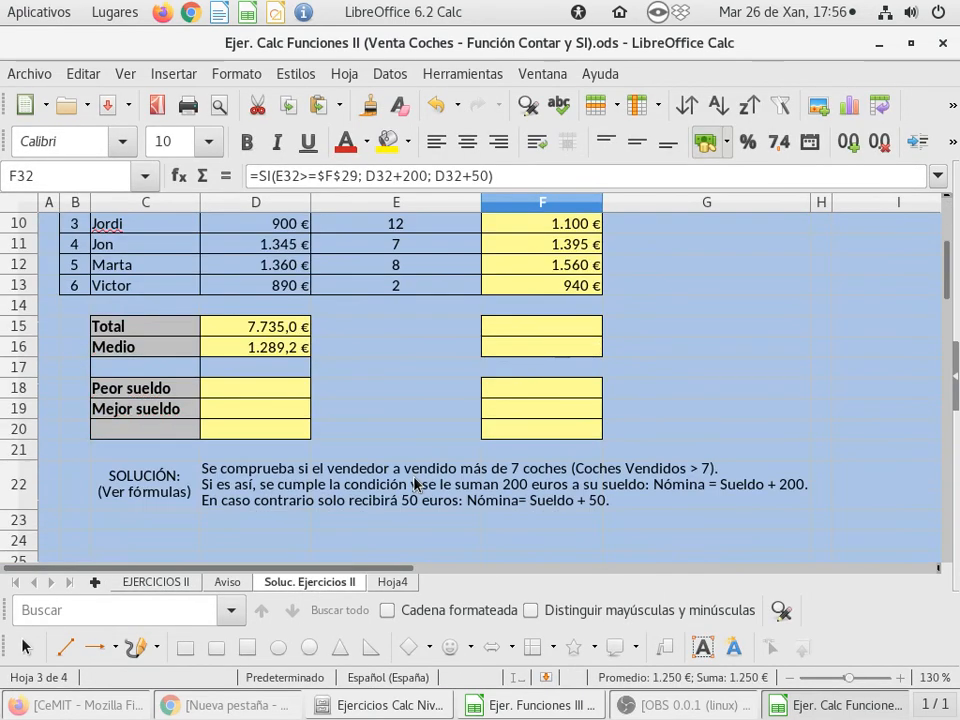
pyautogui.scroll(-9, 416, 484)
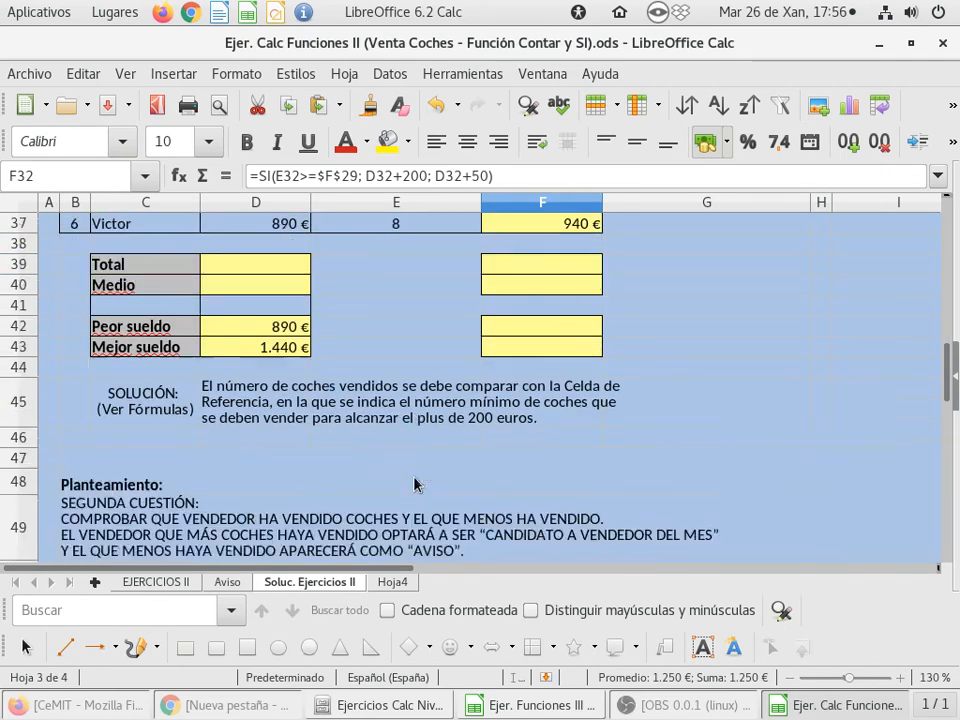
pyautogui.scroll(-11, 416, 484)
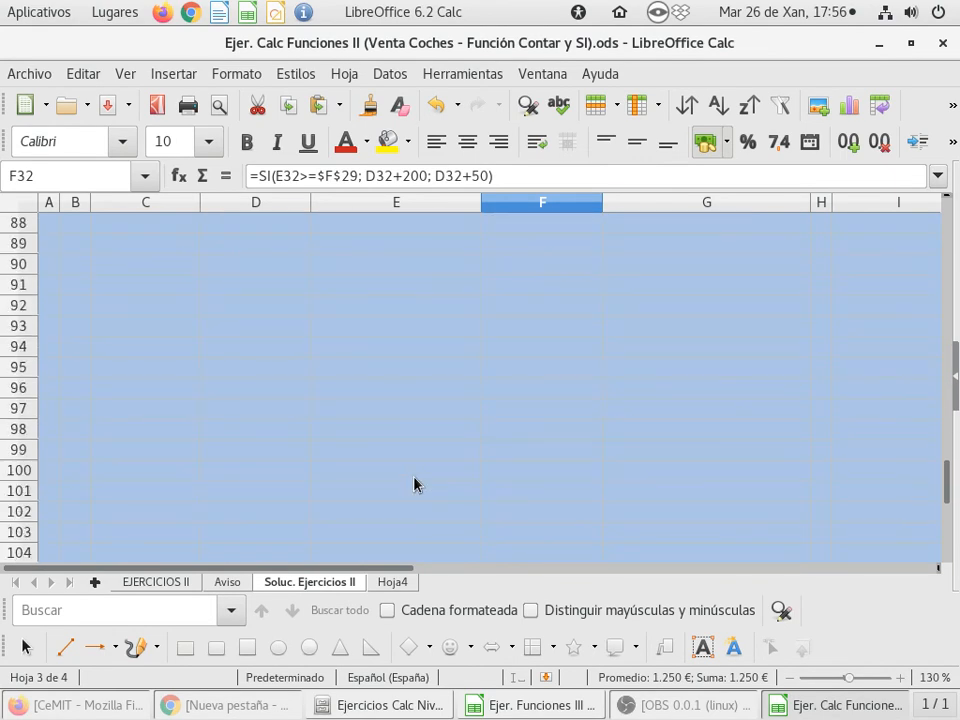
pyautogui.scroll(10, 416, 484)
pyautogui.scroll(6, 414, 484)
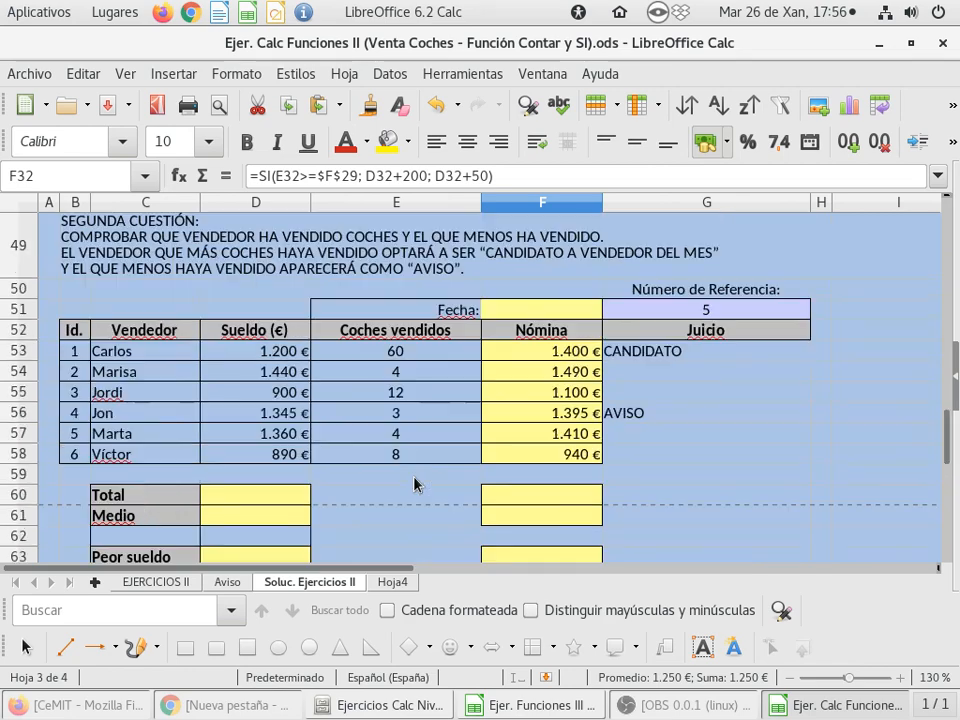
pyautogui.scroll(6, 414, 484)
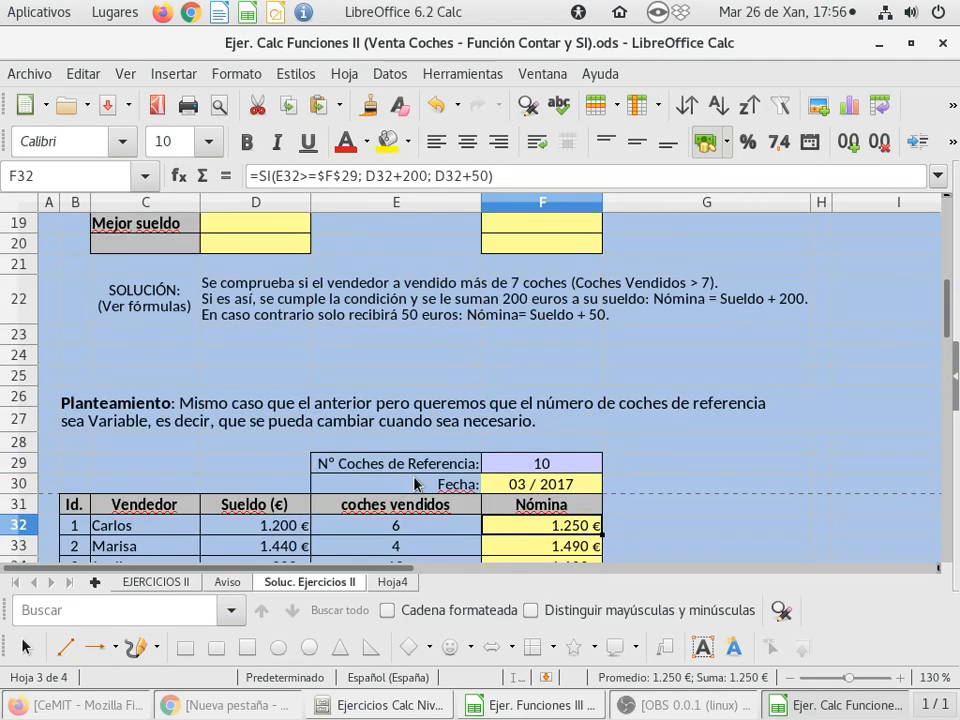
pyautogui.scroll(5, 414, 484)
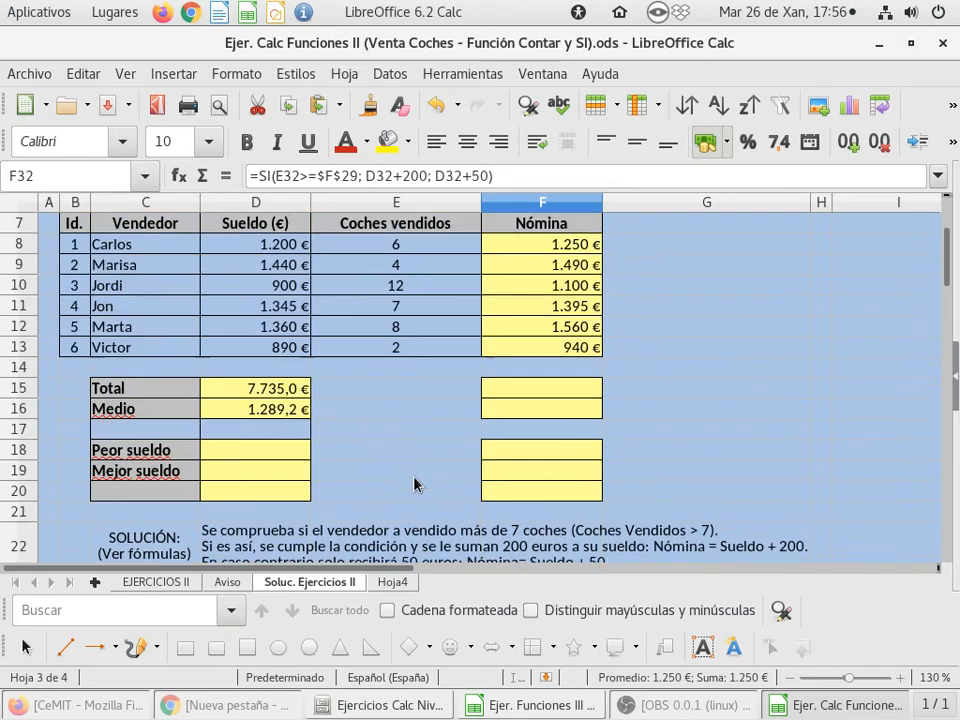
pyautogui.scroll(1, 414, 484)
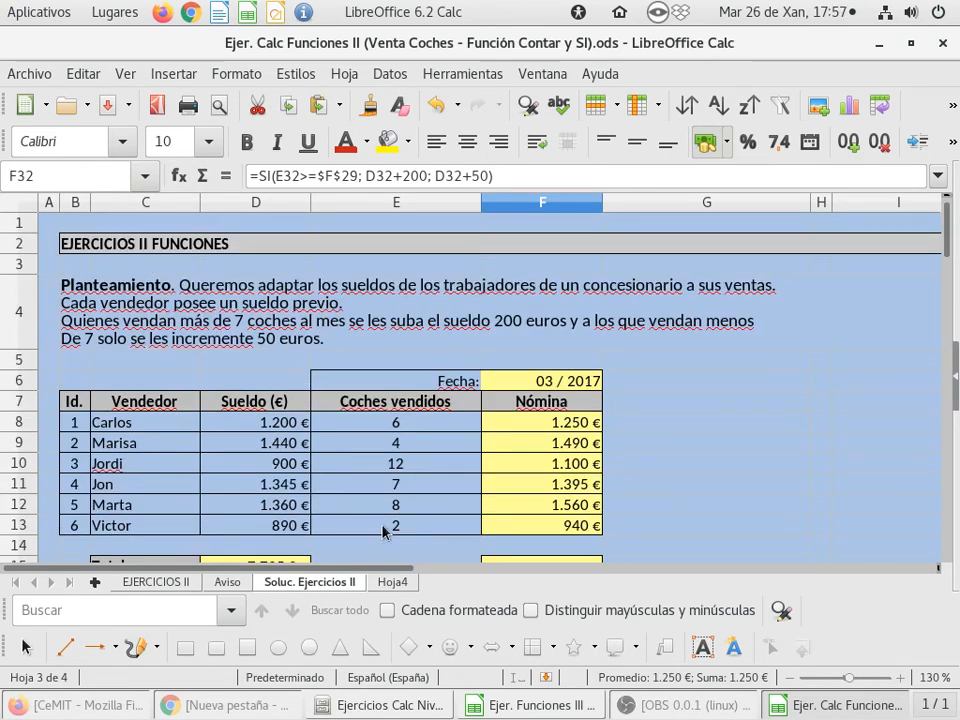
pyautogui.click(155, 584)
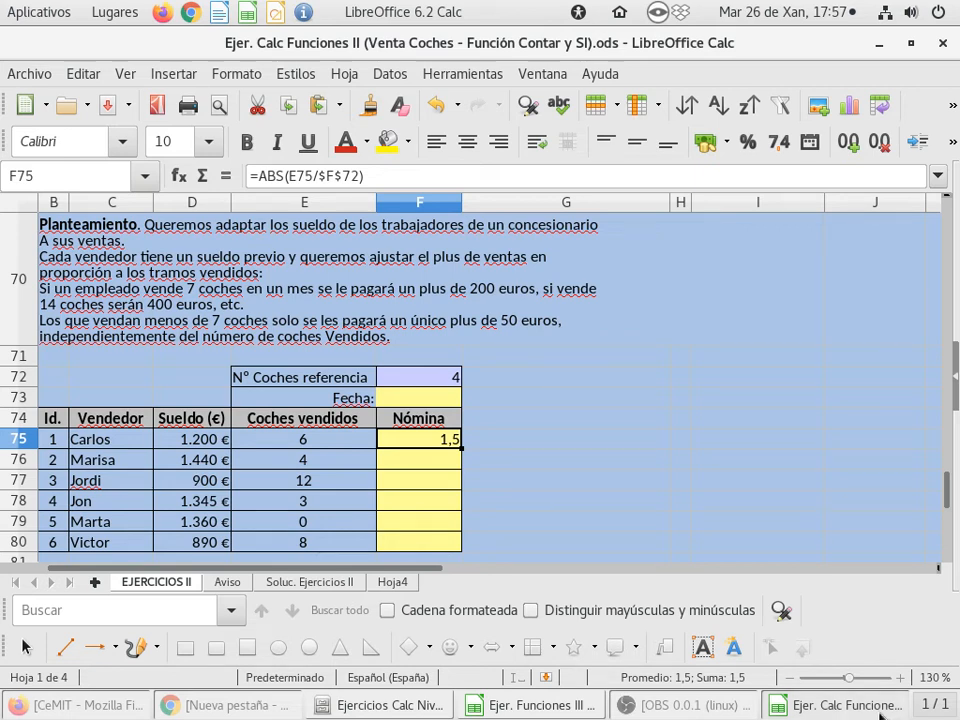
# Switch to the Ejer. Funciones III (Tramos).ods workbook and review the first tramos exercise and its Nómina cells on EJERCICIOS III
pyautogui.hotkey('alt', 'Tab')
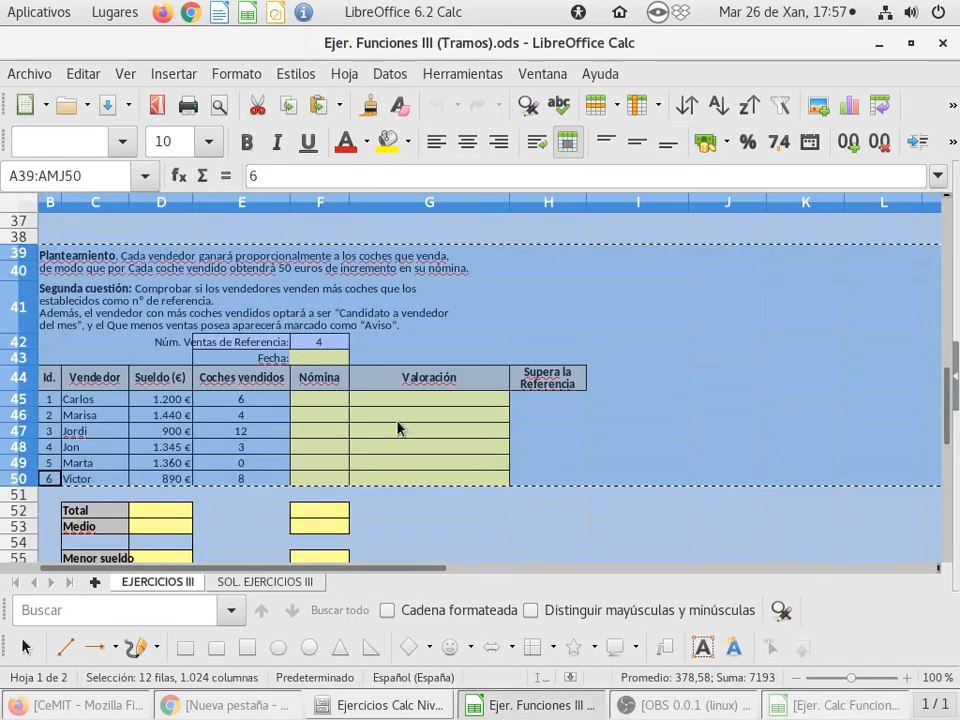
pyautogui.click(410, 420)
pyautogui.scroll(-9, 420, 421)
pyautogui.scroll(20, 420, 421)
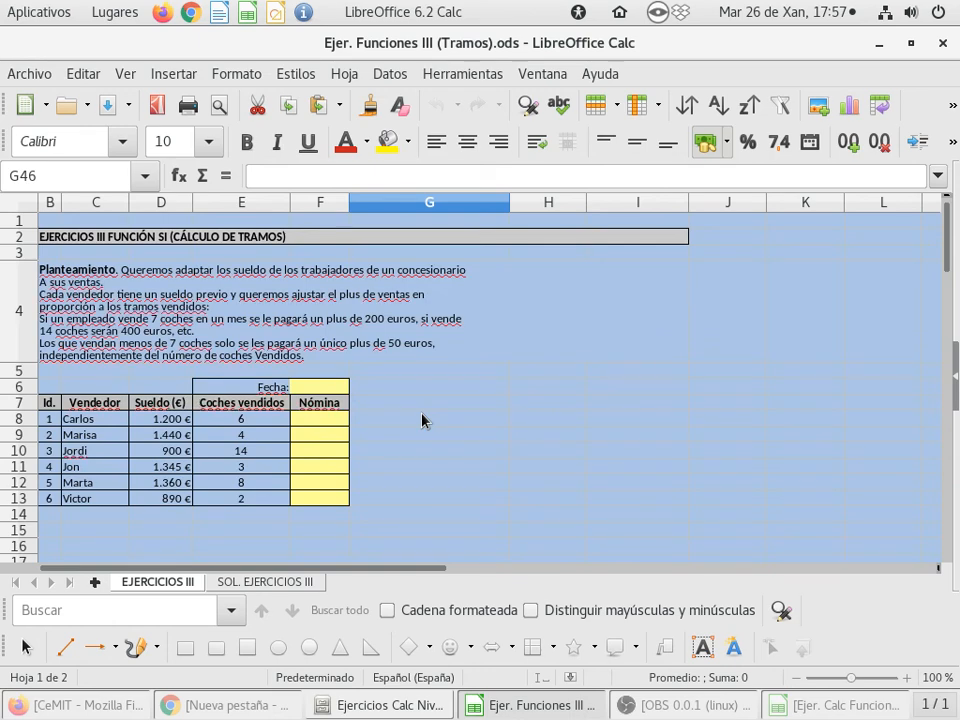
pyautogui.click(336, 421)
pyautogui.click(332, 433)
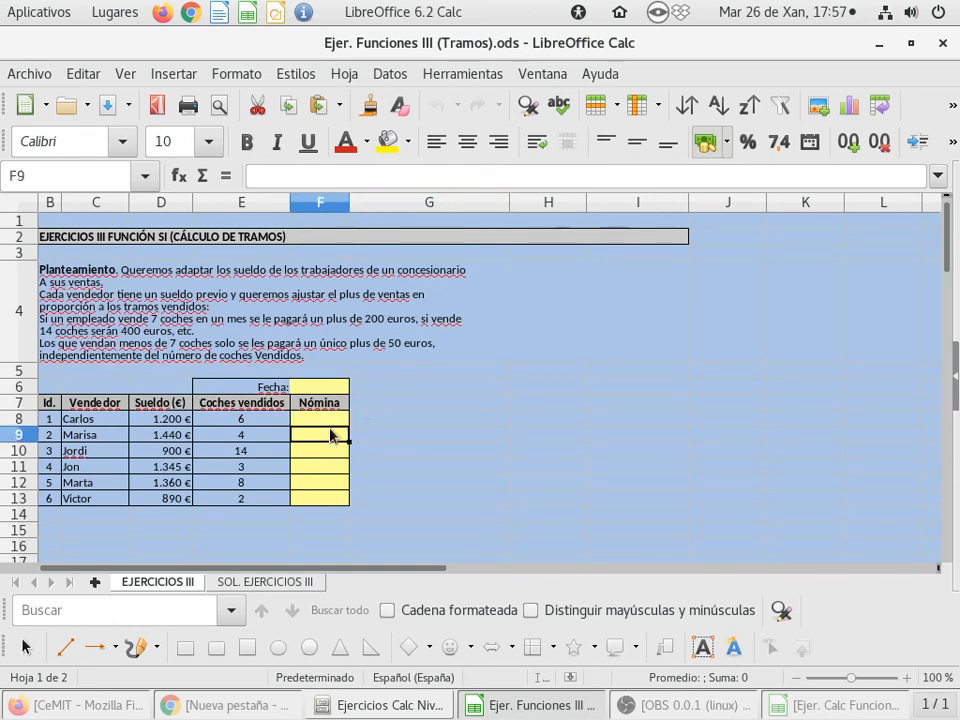
pyautogui.click(322, 451)
# Look through the SOL. EJERCICIOS III sheet for the tramos exercise solutions and return to the first one
pyautogui.click(262, 581)
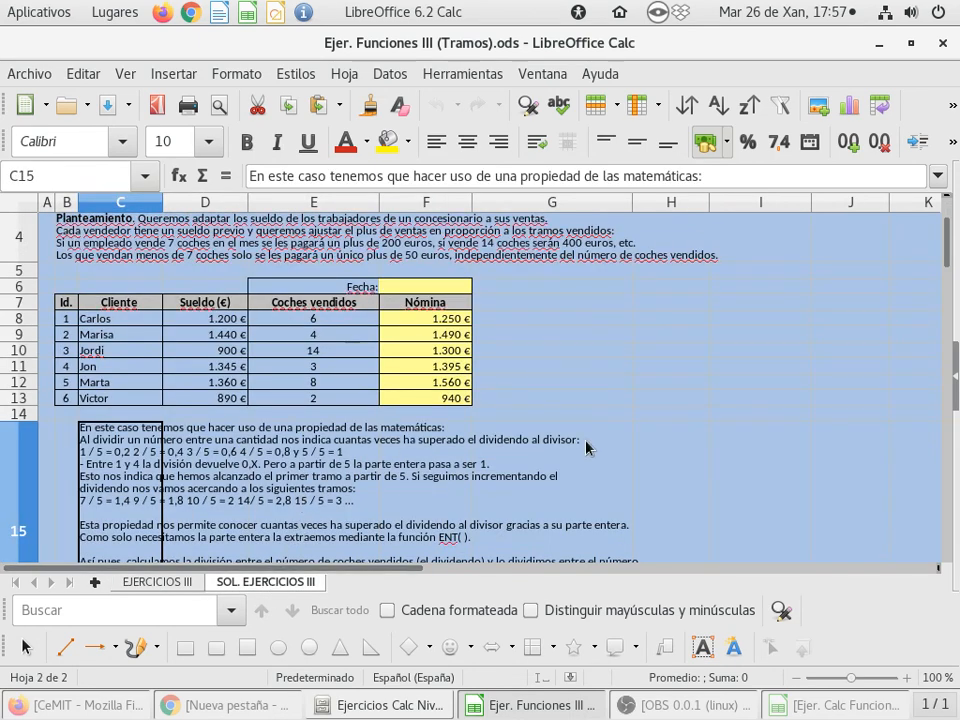
pyautogui.scroll(-4, 503, 333)
pyautogui.scroll(-15, 565, 427)
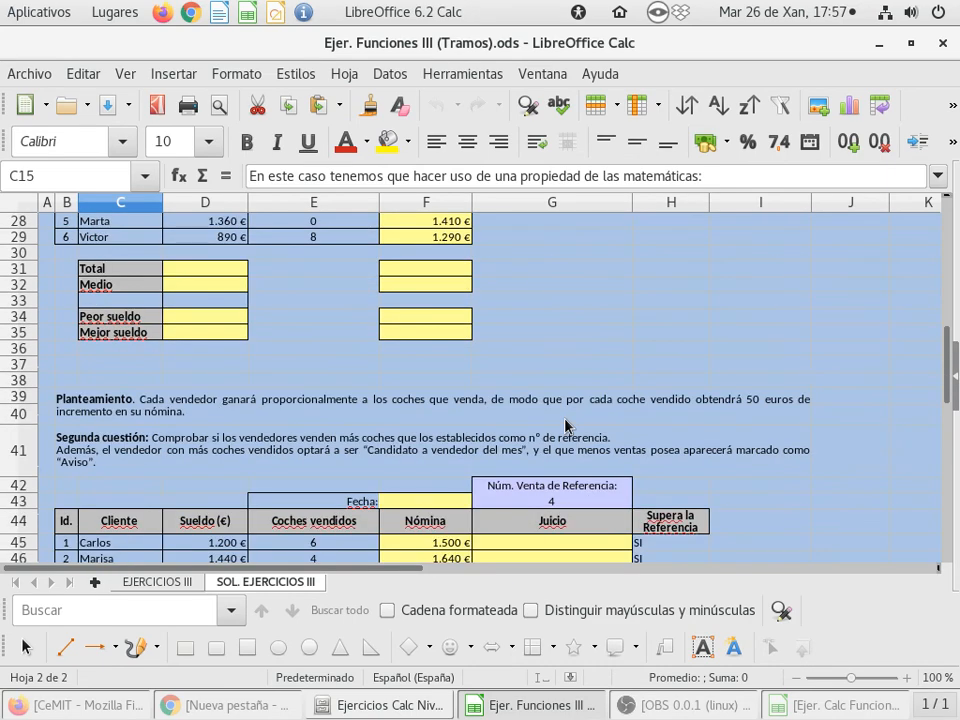
pyautogui.scroll(-2, 565, 427)
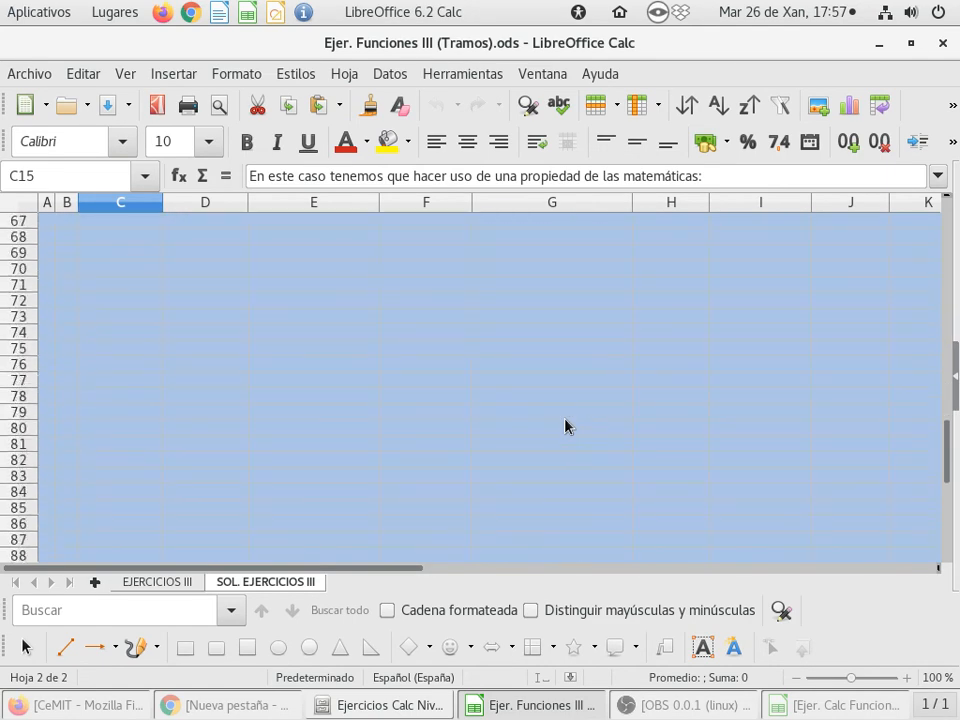
pyautogui.scroll(18, 565, 427)
pyautogui.scroll(4, 565, 427)
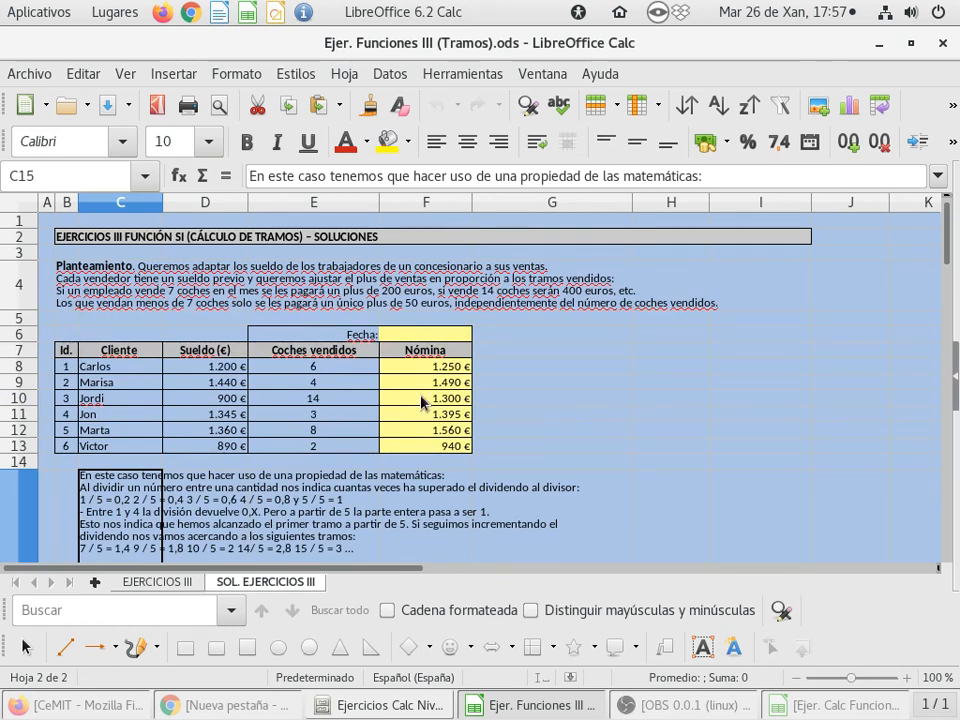
# Inspect the SI formulas with ENTERO in the Nómina cells F8:F13 of the first solution
pyautogui.click(427, 370)
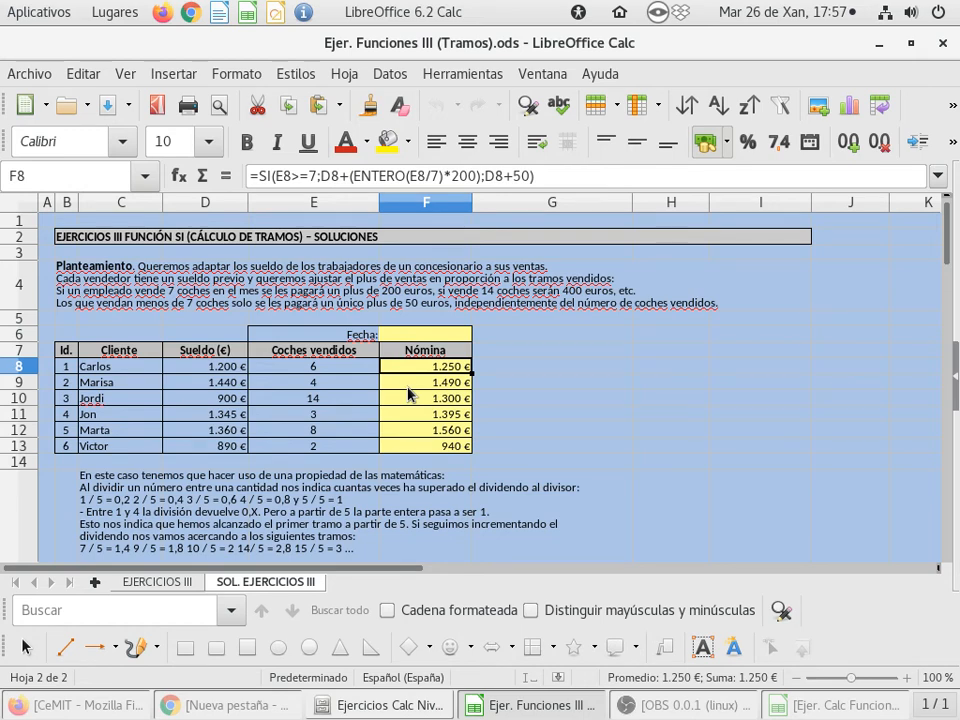
pyautogui.press('Down')
pyautogui.press('Down')
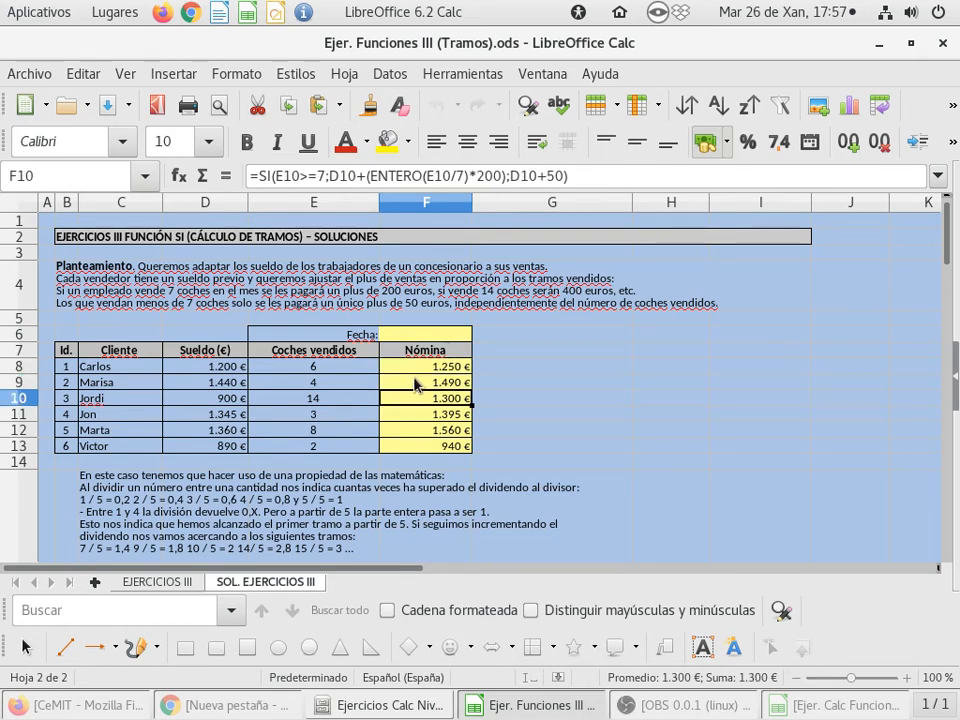
pyautogui.press('Up')
pyautogui.press('Up')
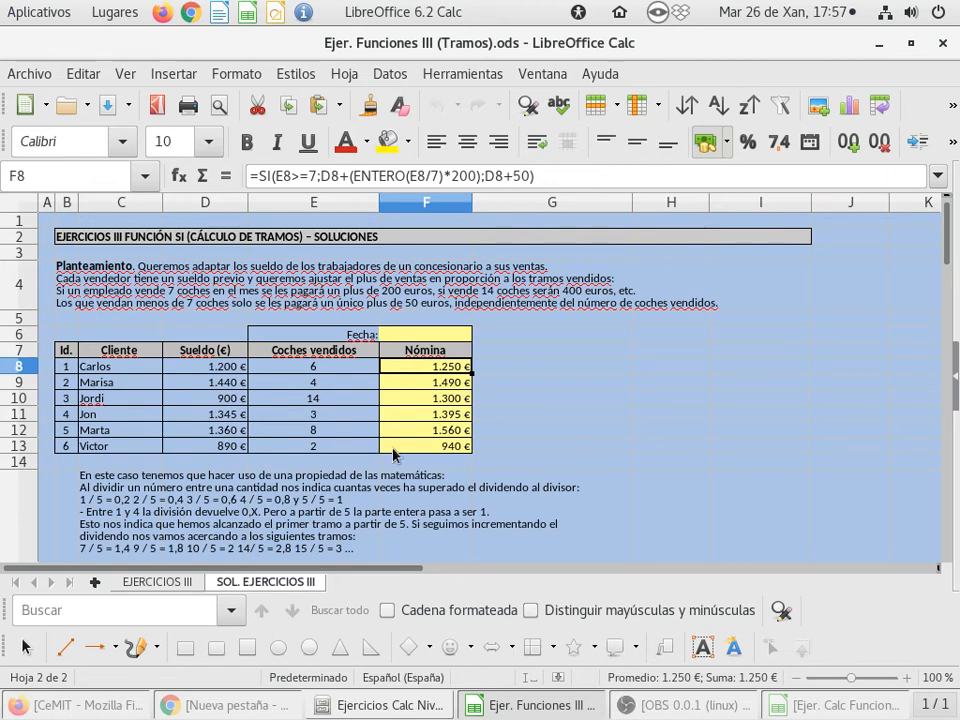
pyautogui.click(406, 447)
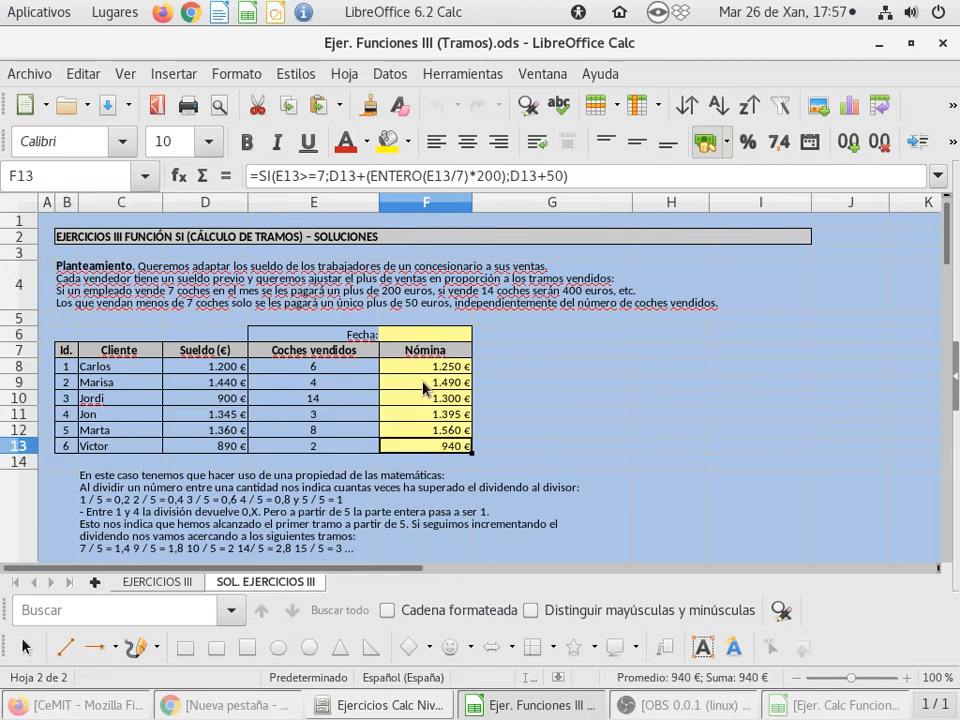
pyautogui.press('Up')
pyautogui.press('Up')
pyautogui.press('Up')
pyautogui.press('Up')
pyautogui.press('Up')
pyautogui.press('Down')
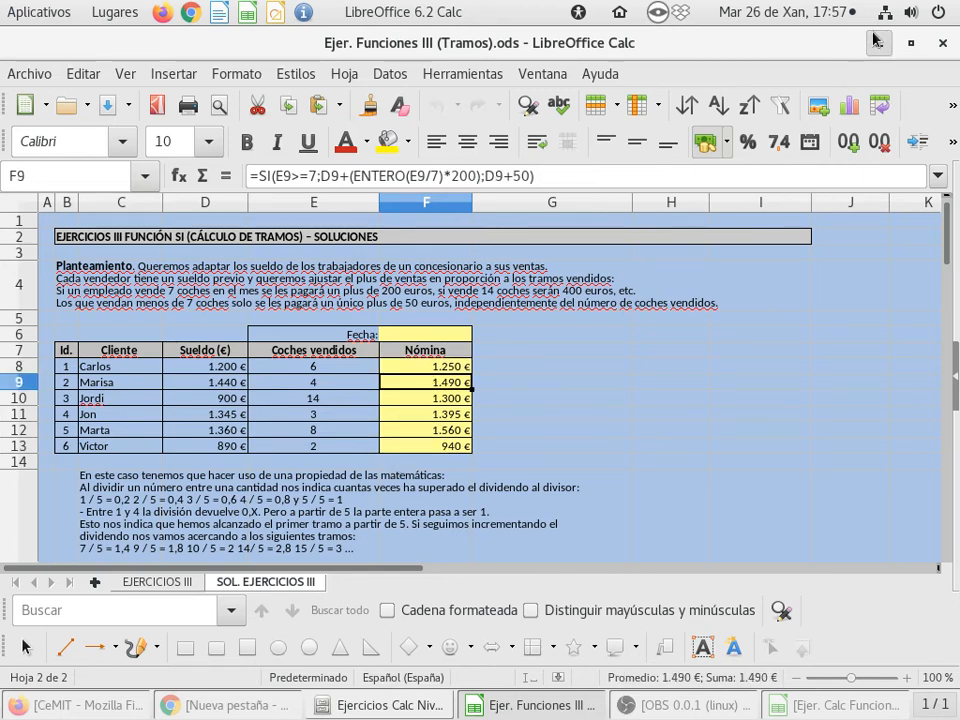
pyautogui.click(872, 43)
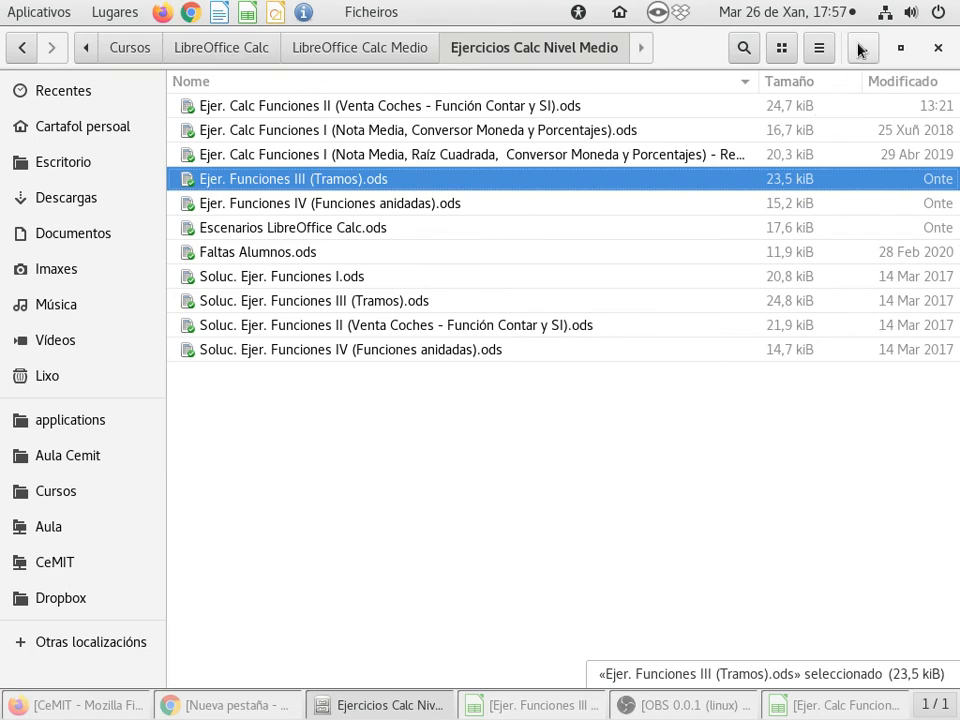
pyautogui.click(858, 48)
pyautogui.click(522, 708)
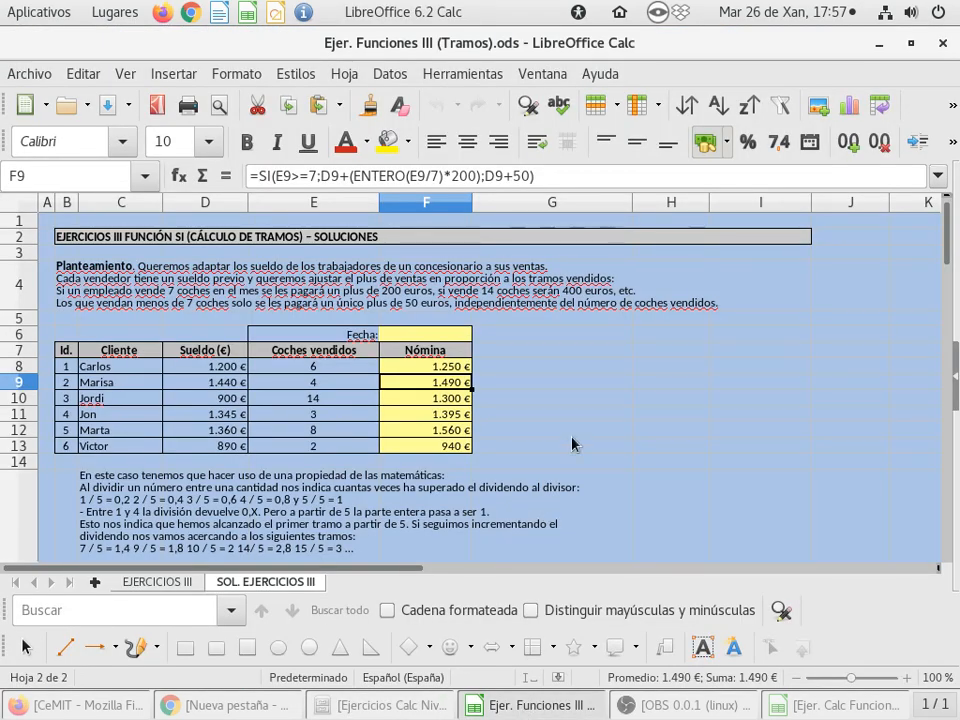
# Read the division explanation and the variable reference exercise on the solutions sheet, and return to EJERCICIOS III
pyautogui.scroll(-3, 572, 443)
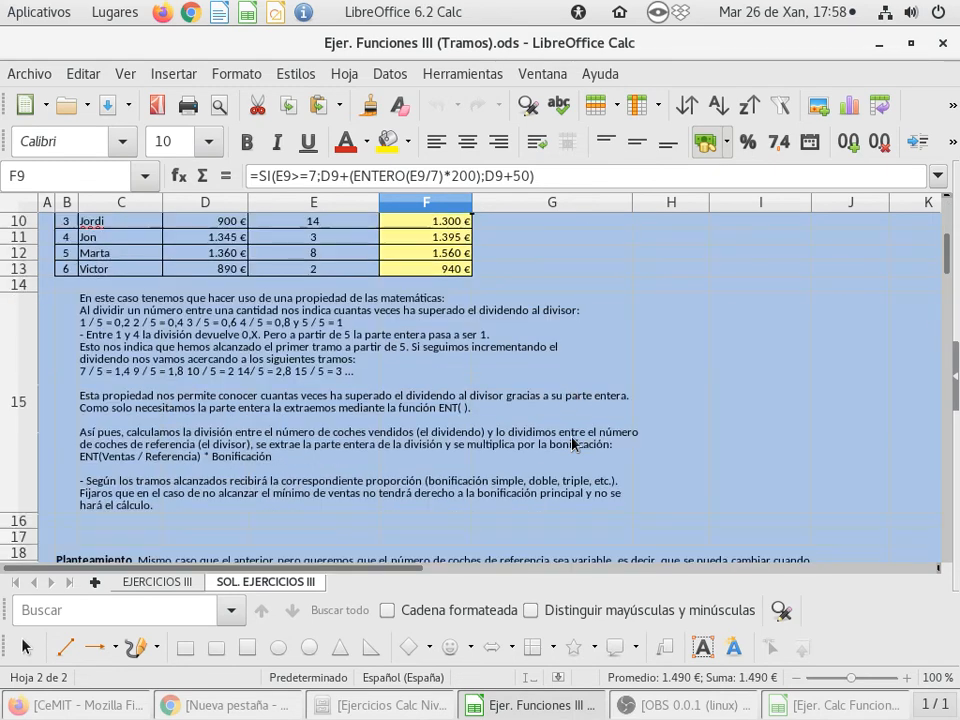
pyautogui.scroll(-2, 572, 443)
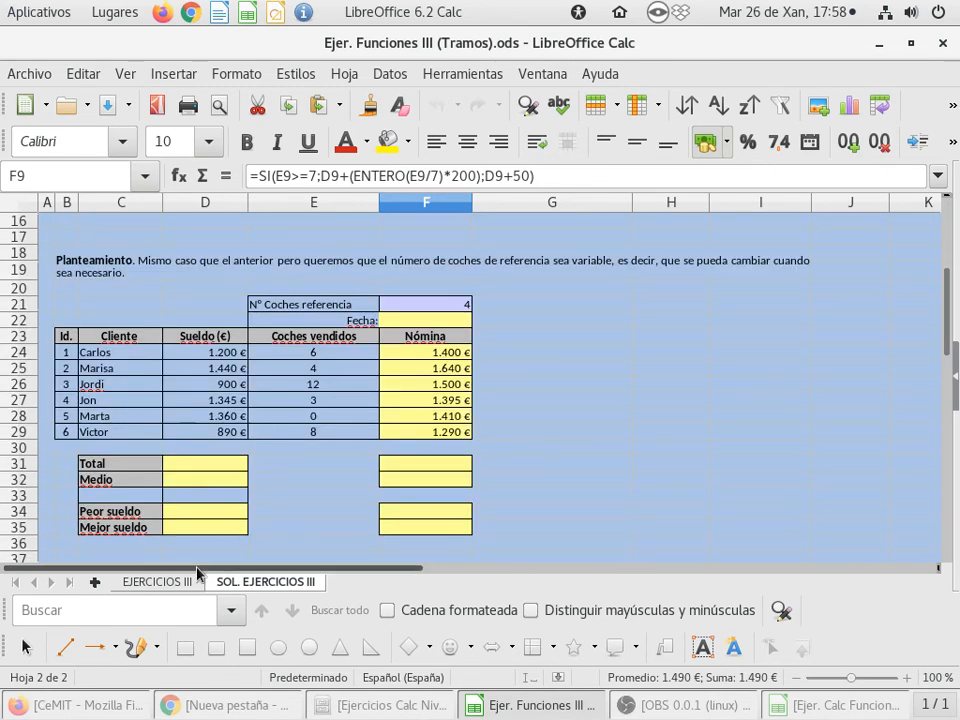
pyautogui.click(155, 583)
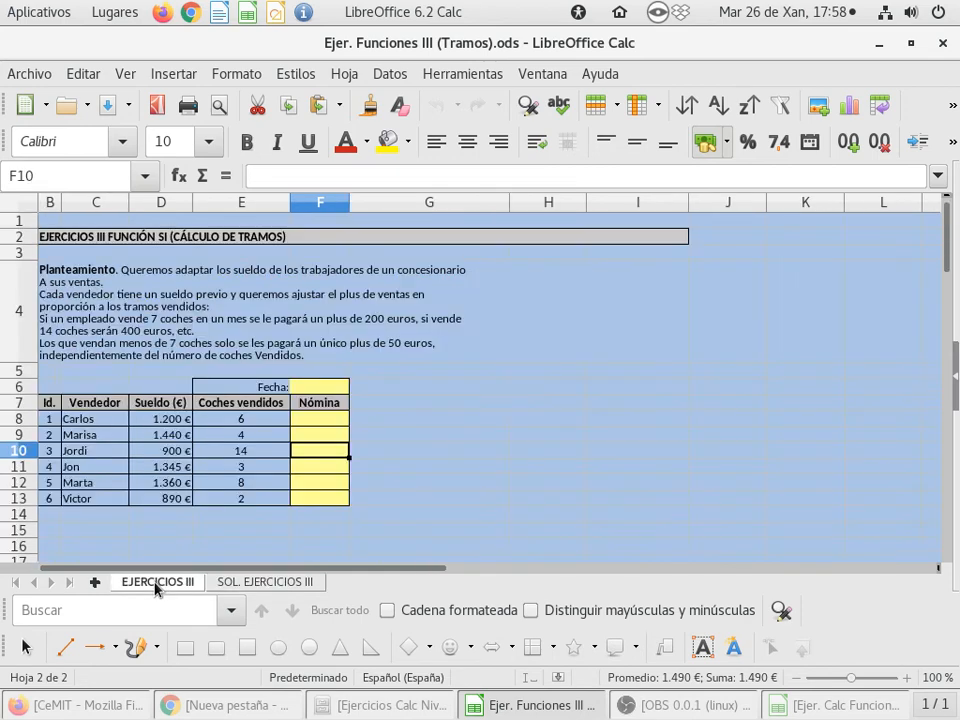
# Look up the COCIENTE function's description and arguments in the Function Wizard, and close it without inserting anything
pyautogui.click(186, 180)
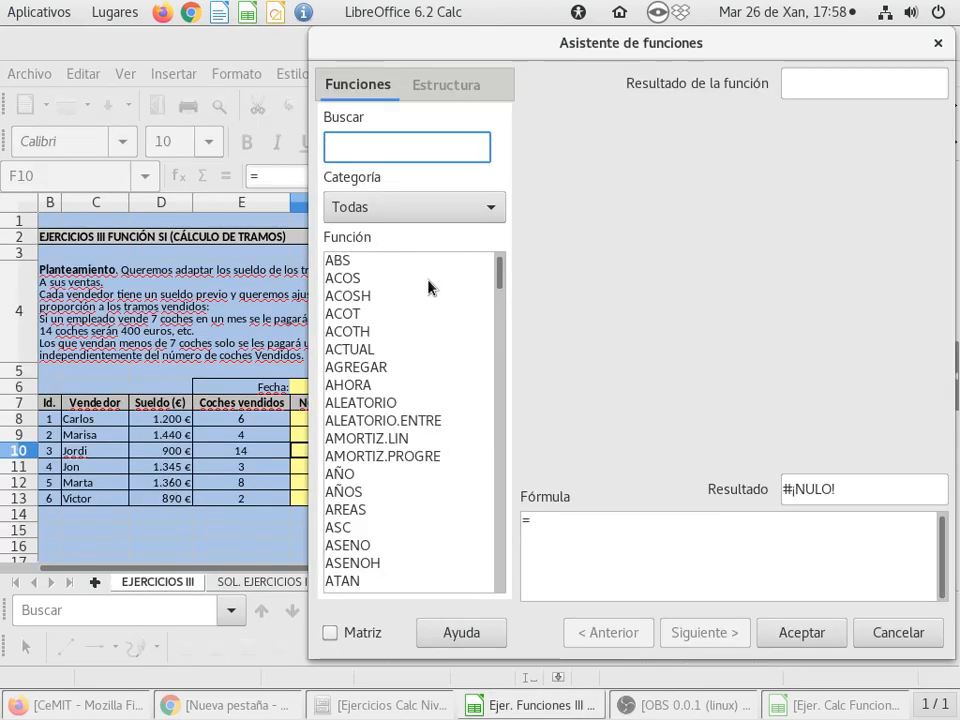
pyautogui.scroll(-6, 457, 432)
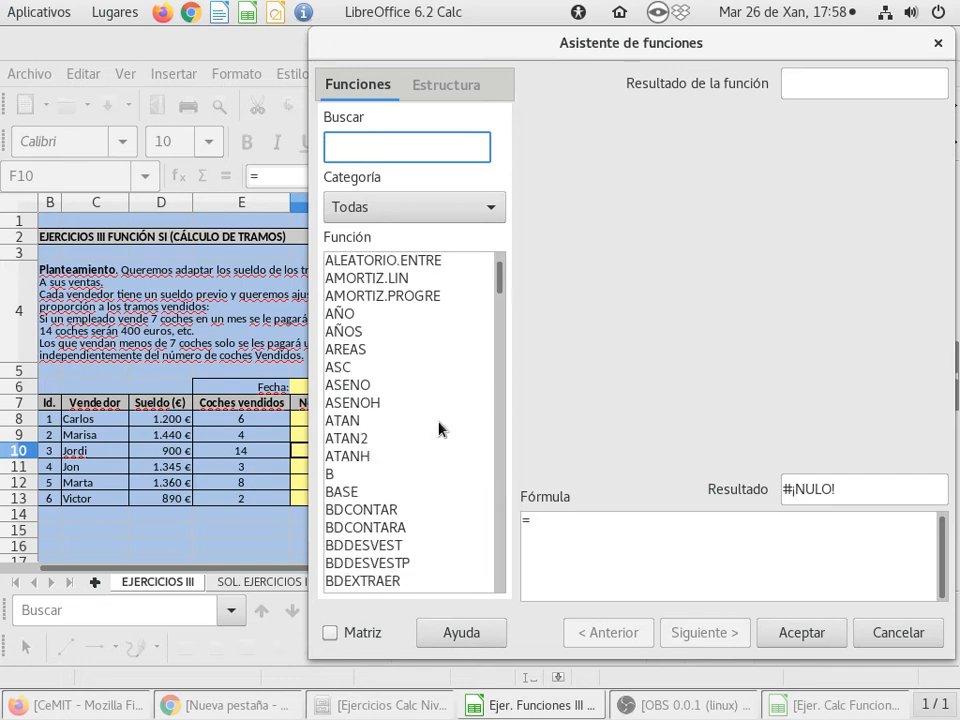
pyautogui.scroll(-8, 440, 430)
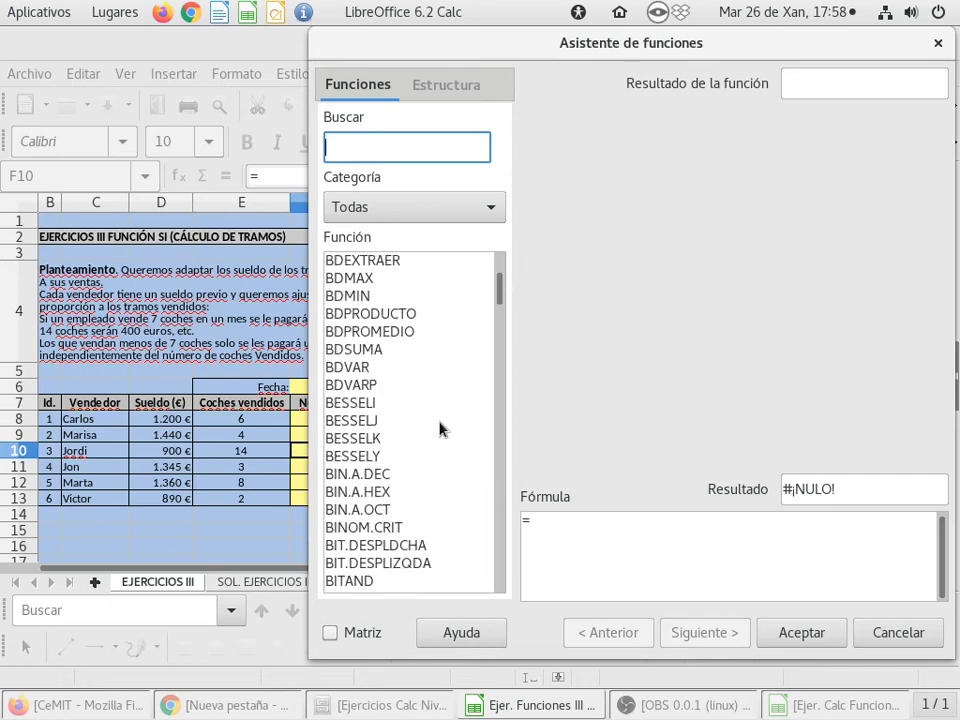
pyautogui.scroll(-3, 440, 428)
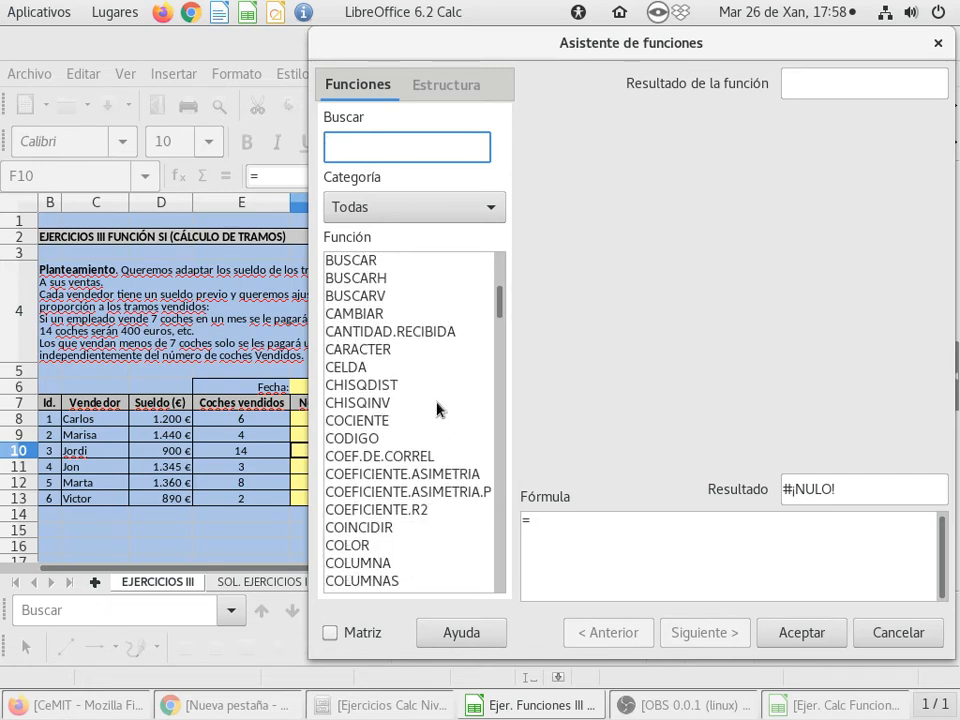
pyautogui.click(371, 368)
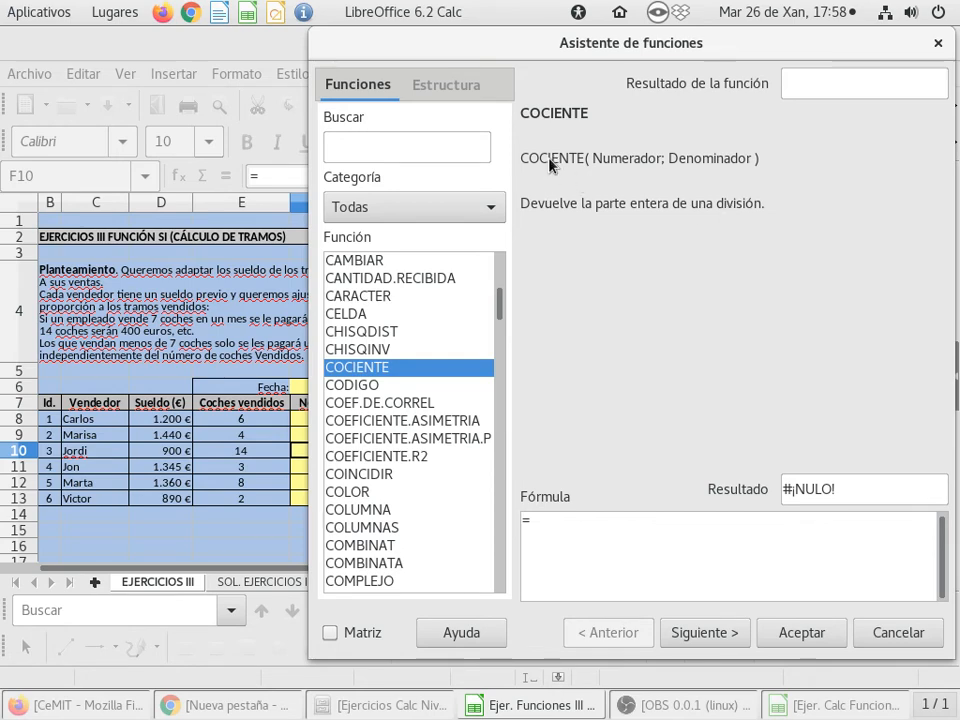
pyautogui.click(907, 632)
pyautogui.click(320, 419)
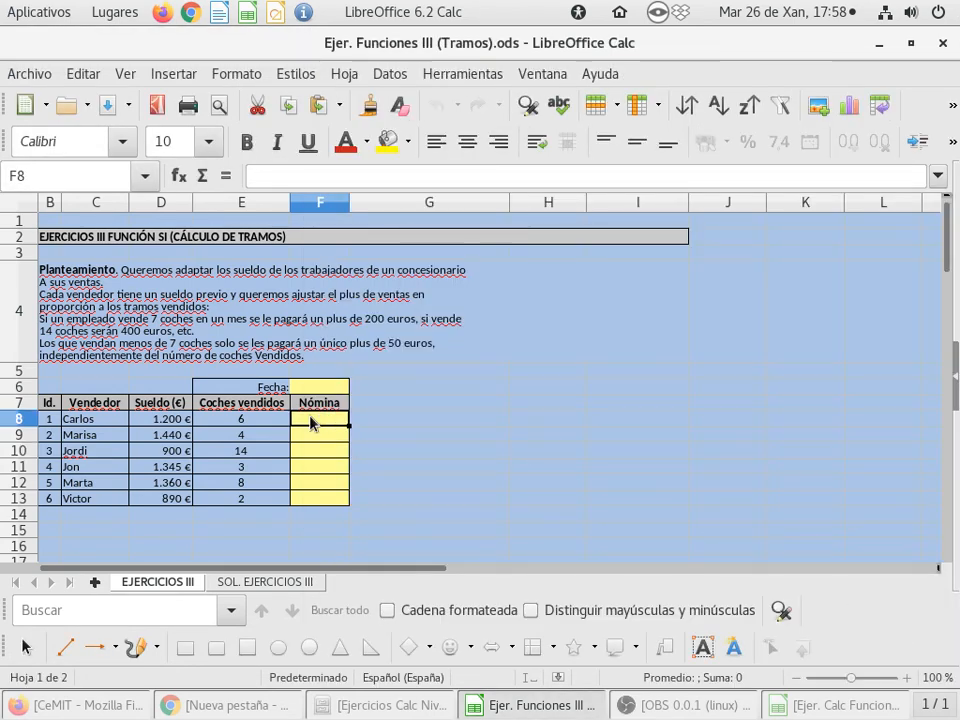
pyautogui.scroll(2, 445, 468)
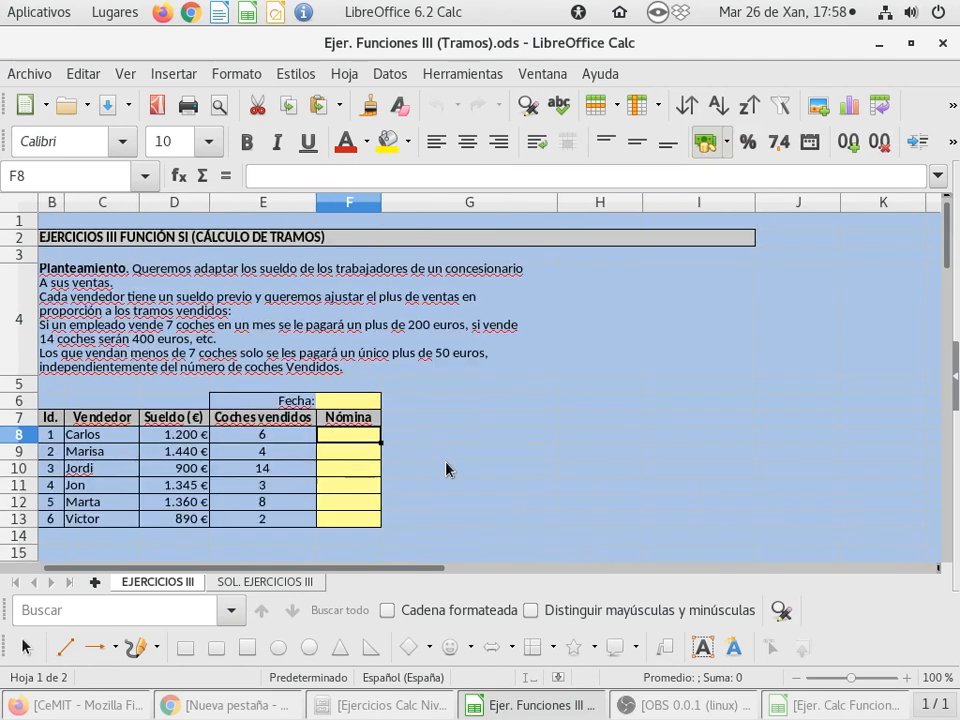
pyautogui.doubleClick(380, 463)
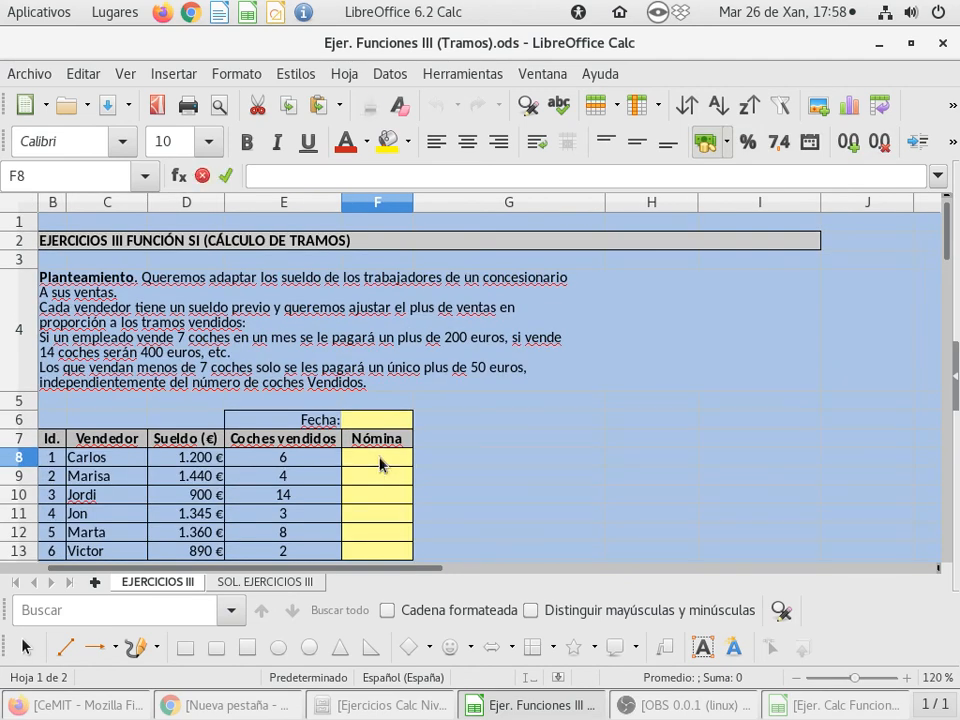
pyautogui.write('=COCIENT')
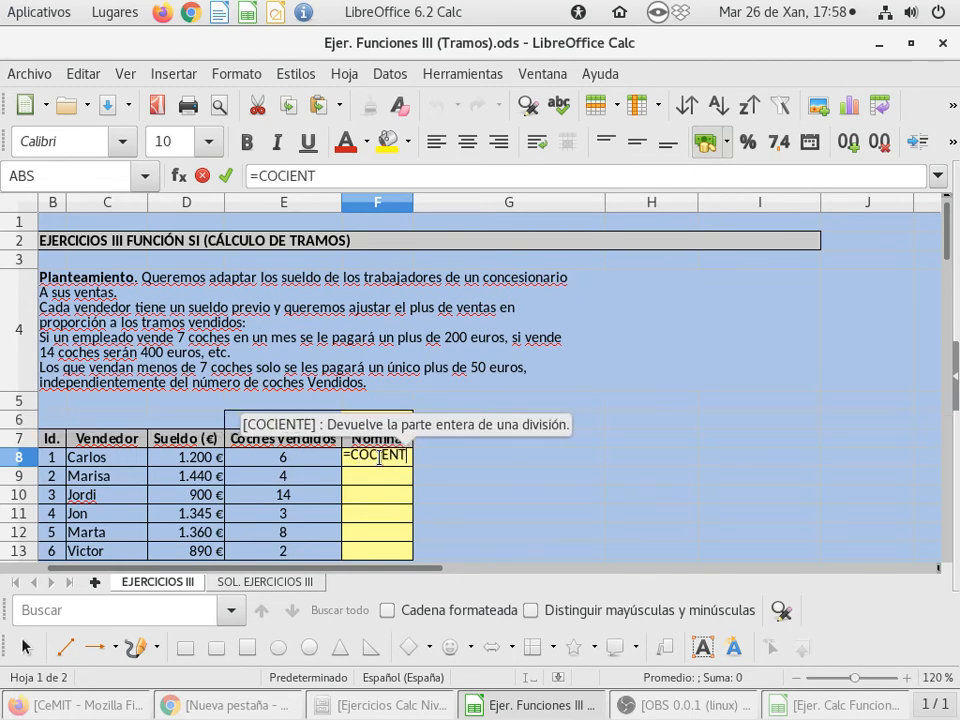
pyautogui.press('Return')
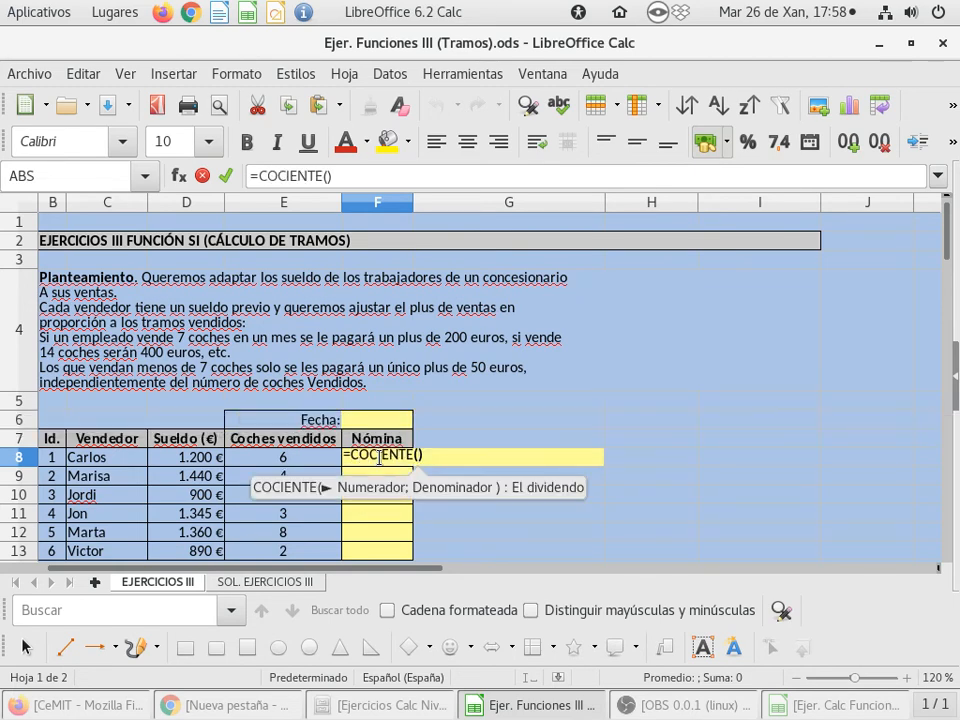
pyautogui.click(266, 463)
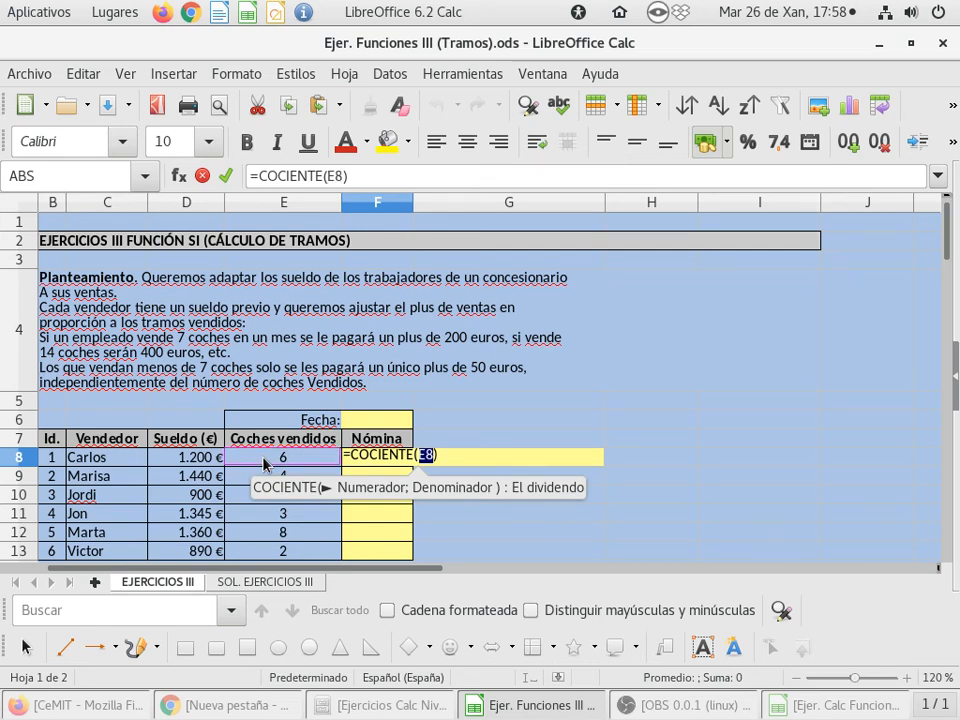
pyautogui.scroll(-3, 266, 463)
pyautogui.scroll(1, 266, 463)
pyautogui.scroll(1, 266, 463)
pyautogui.scroll(-3, 266, 463)
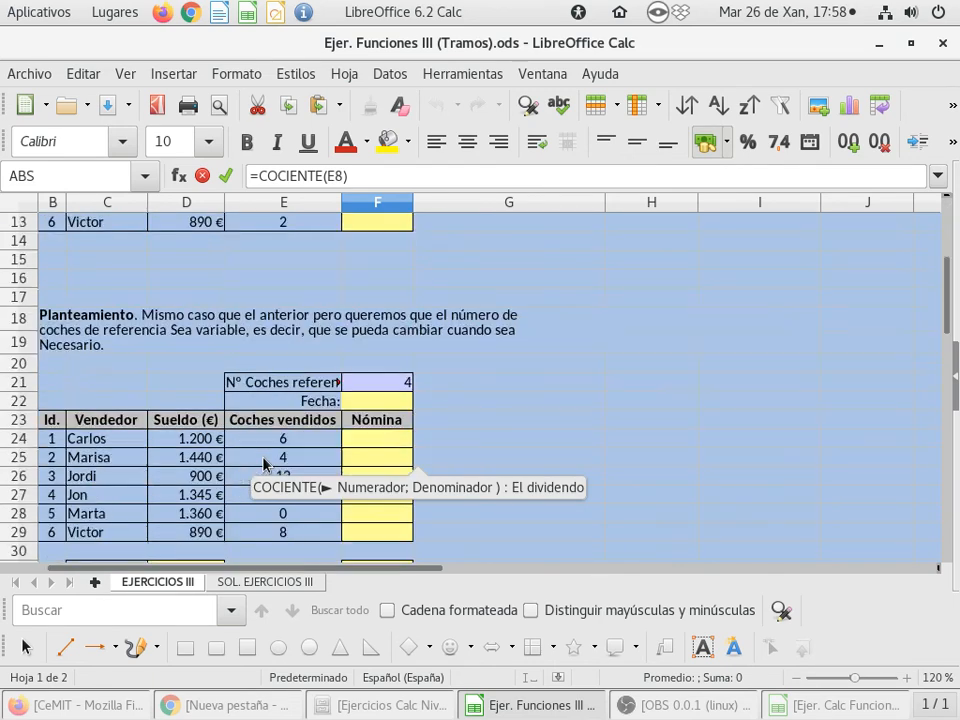
pyautogui.scroll(4, 266, 463)
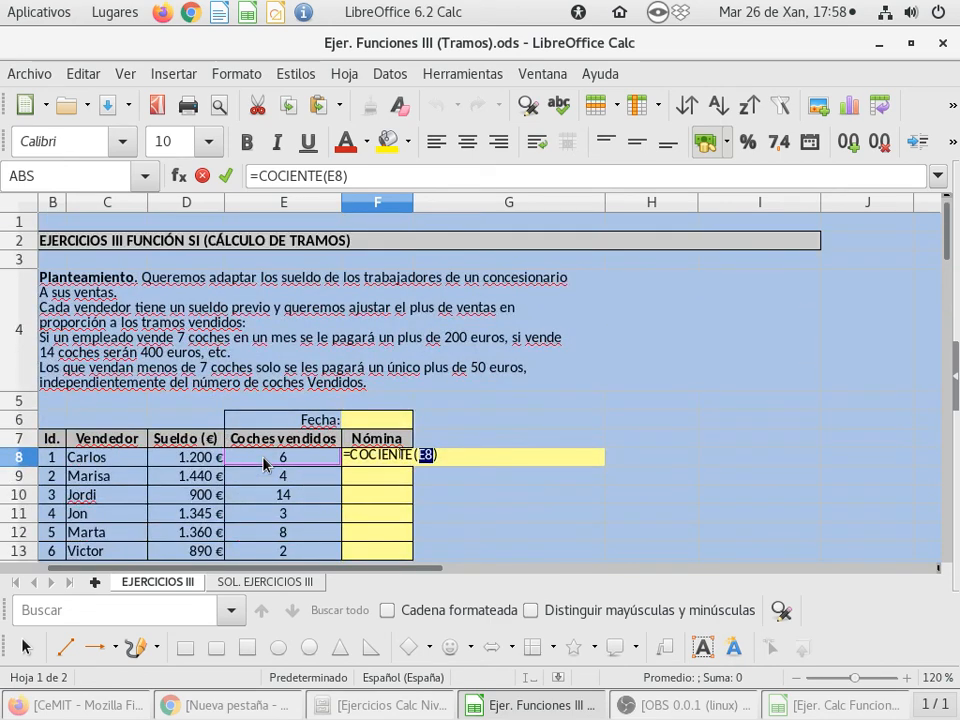
pyautogui.scroll(-1, 369, 446)
pyautogui.press('Escape')
# Begin the Nómina formula in F24 of the variable reference exercise with COCIENTE, dividing E24 by F21
pyautogui.scroll(-4, 375, 437)
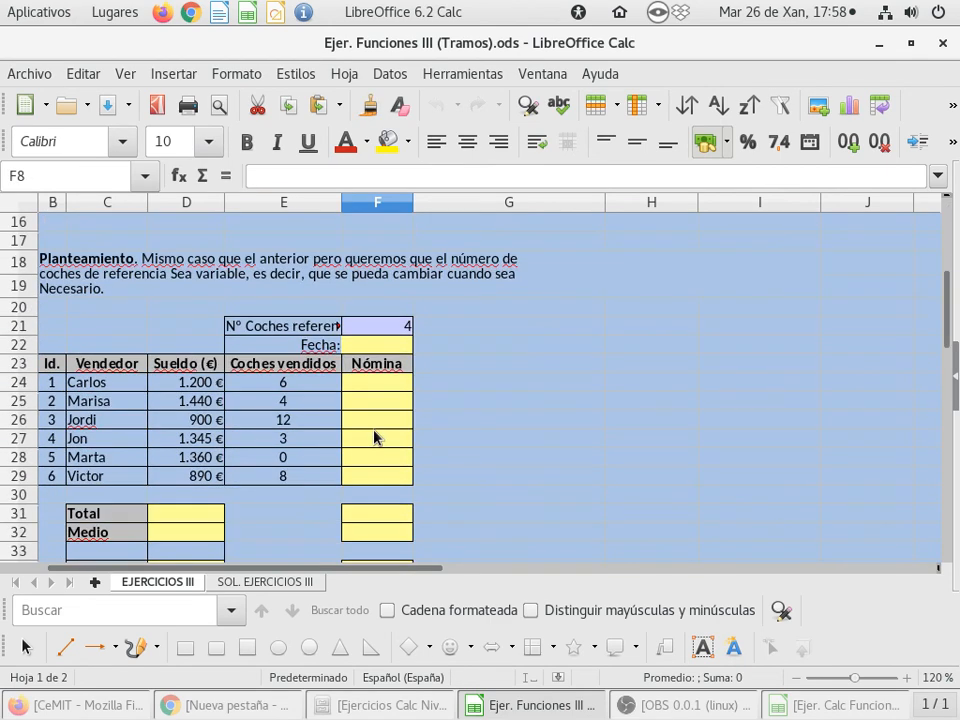
pyautogui.click(378, 388)
pyautogui.write('=COCIEN')
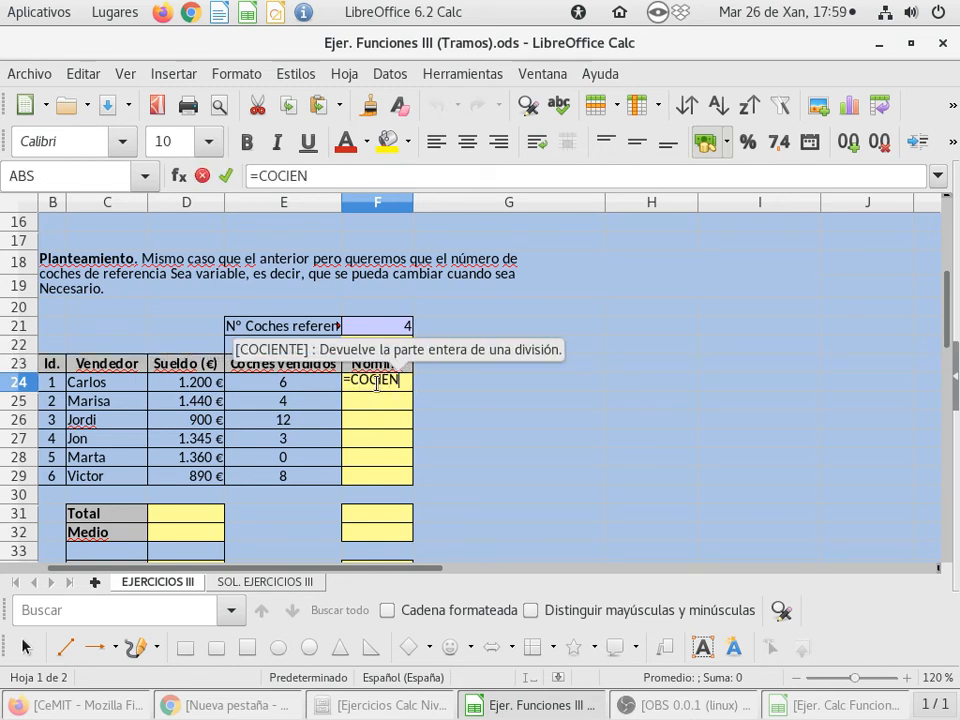
pyautogui.press('Return')
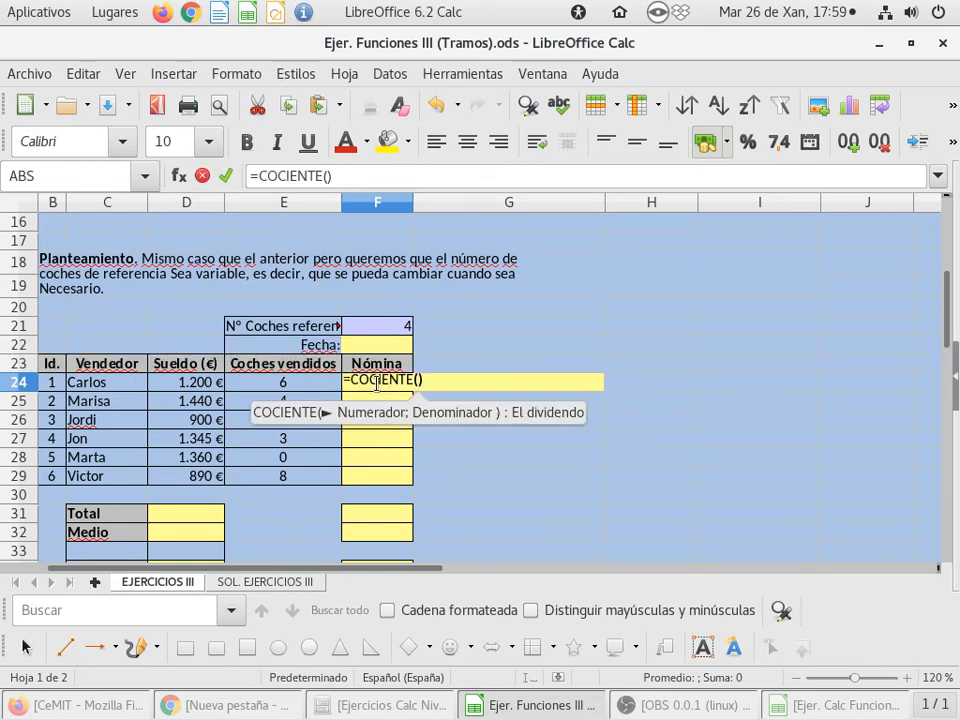
pyautogui.click(280, 388)
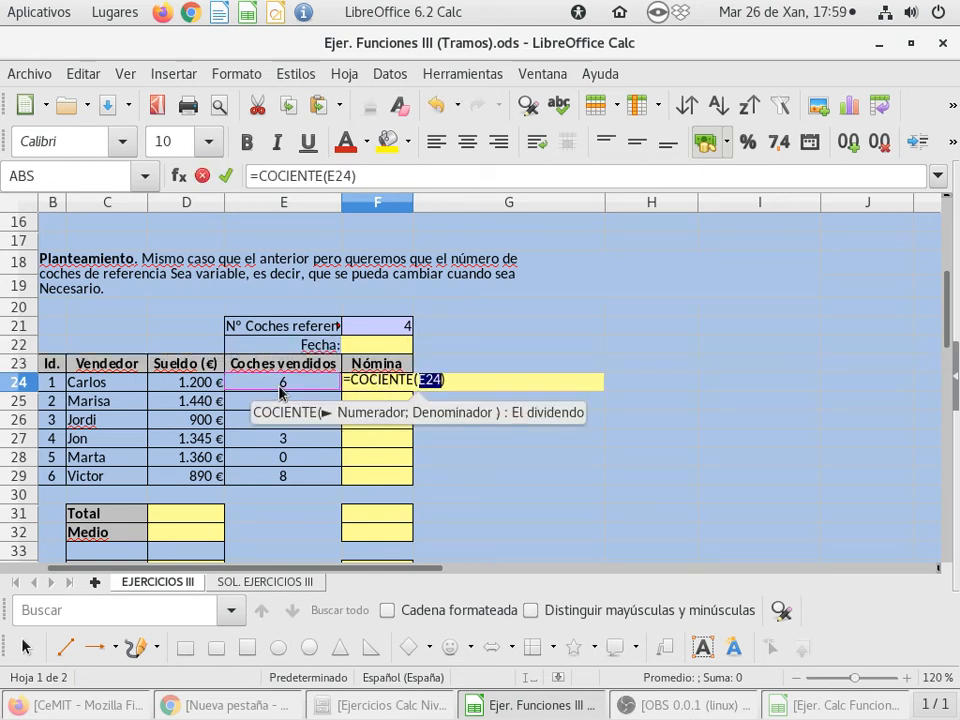
pyautogui.write('/')
pyautogui.click(351, 326)
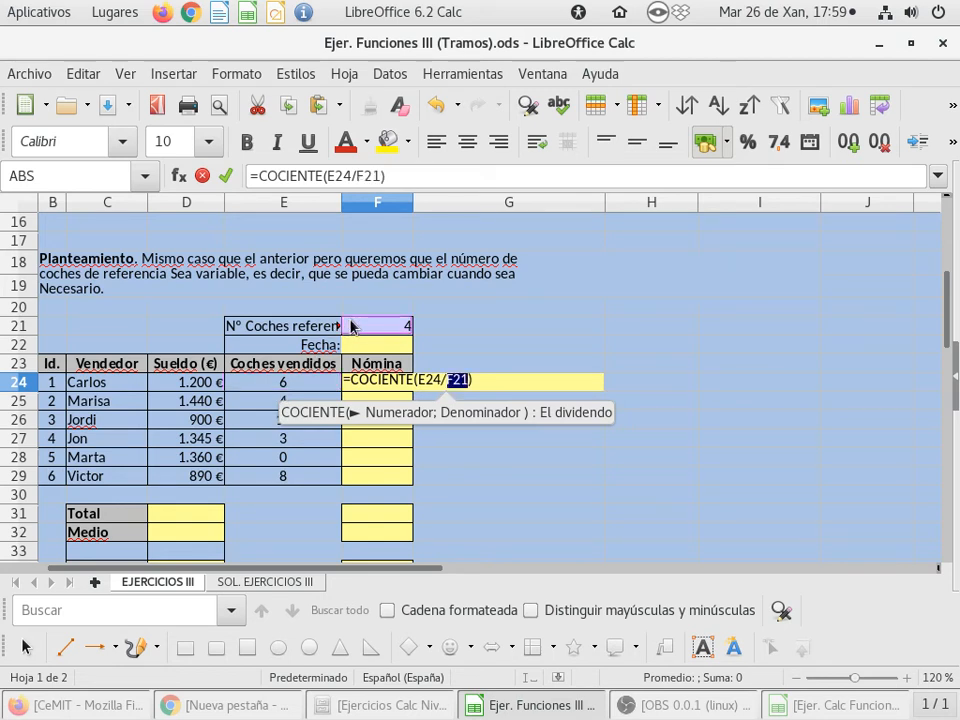
# Make the reference to F21 absolute as $F$21, enter the formula and reselect F24
pyautogui.click(448, 381)
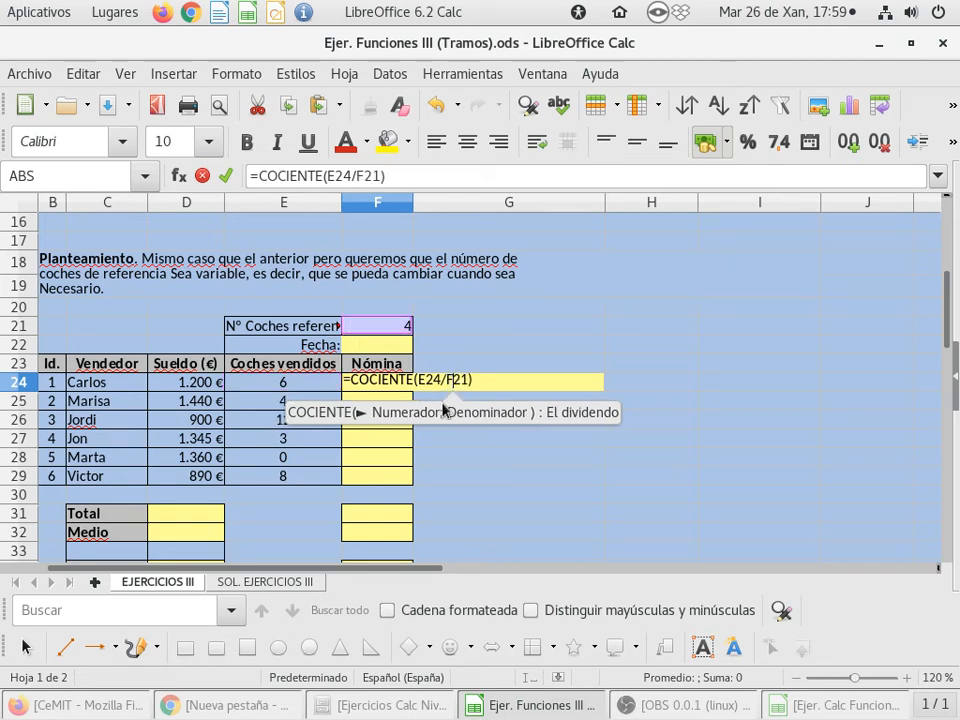
pyautogui.press('Left')
pyautogui.write('$')
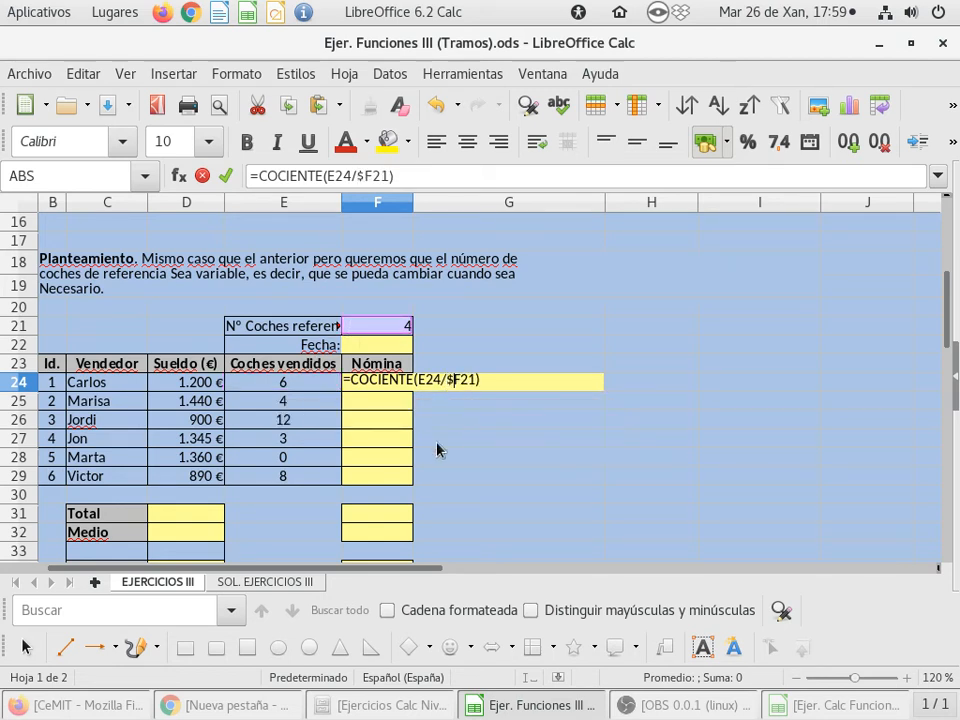
pyautogui.press('Right')
pyautogui.write('$')
pyautogui.press('Return')
pyautogui.press('Up')
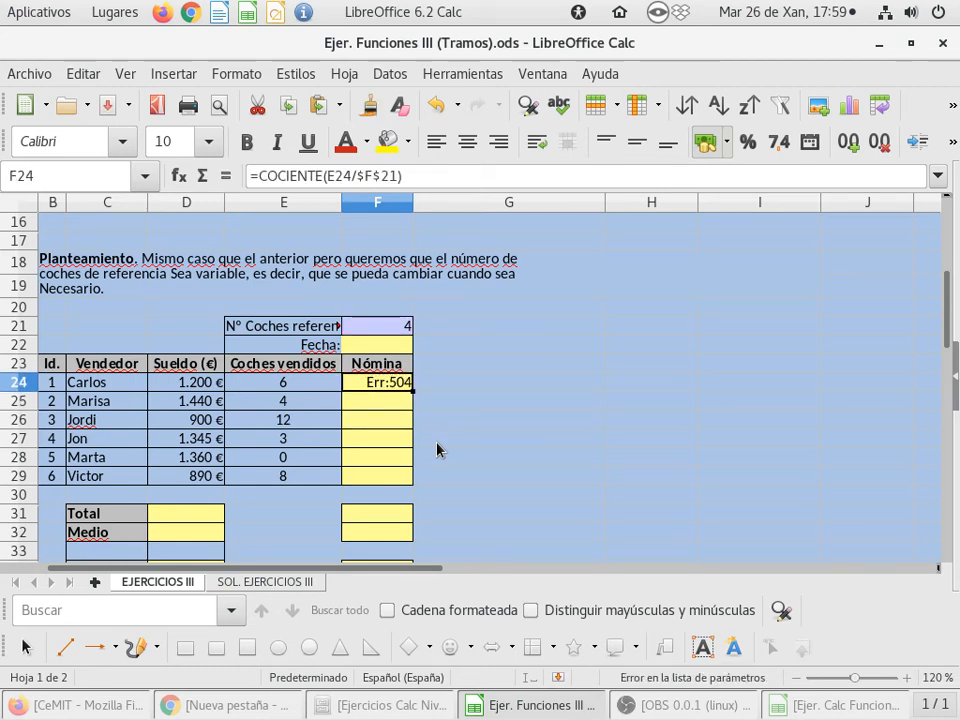
# Correct the COCIENTE arguments in F24 by separating E24 and $F$21 with a semicolon instead of a slash
pyautogui.doubleClick(377, 381)
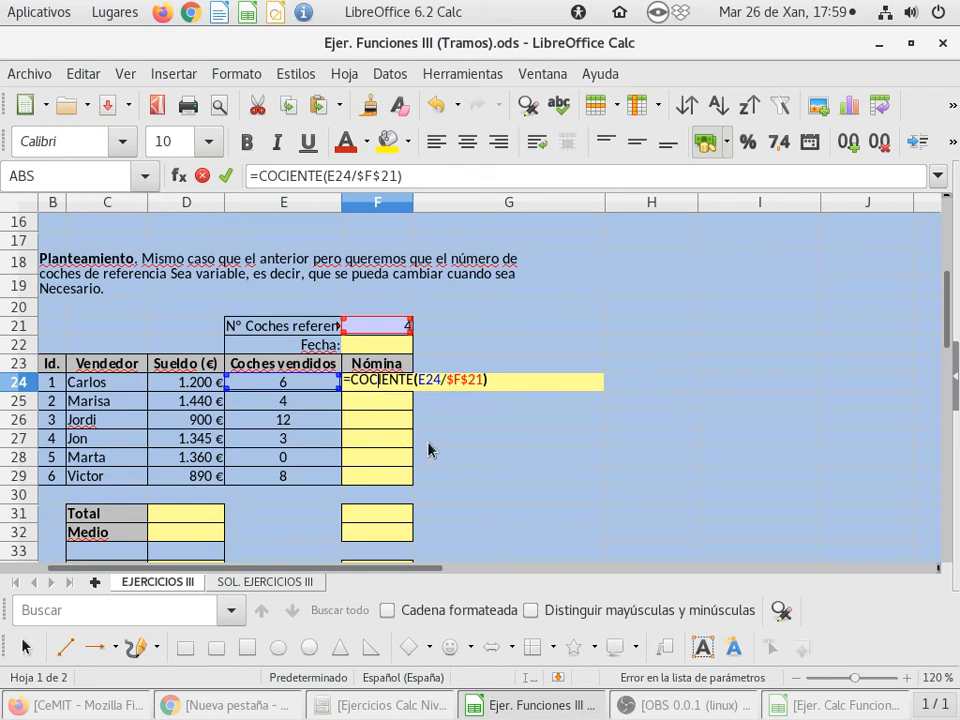
pyautogui.click(443, 380)
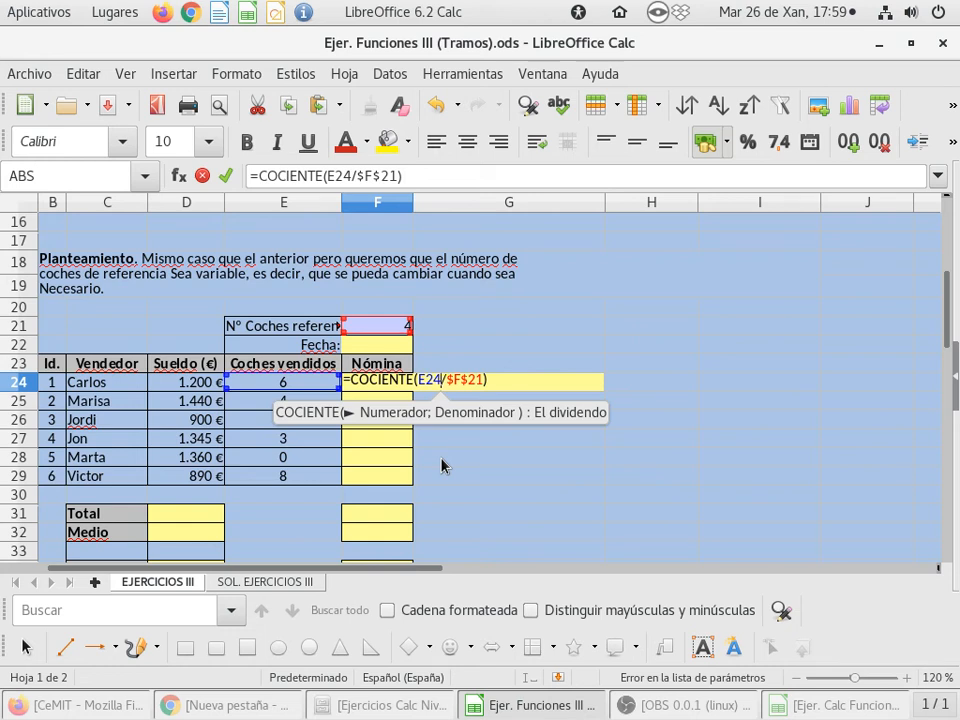
pyautogui.press('Delete')
pyautogui.write(';')
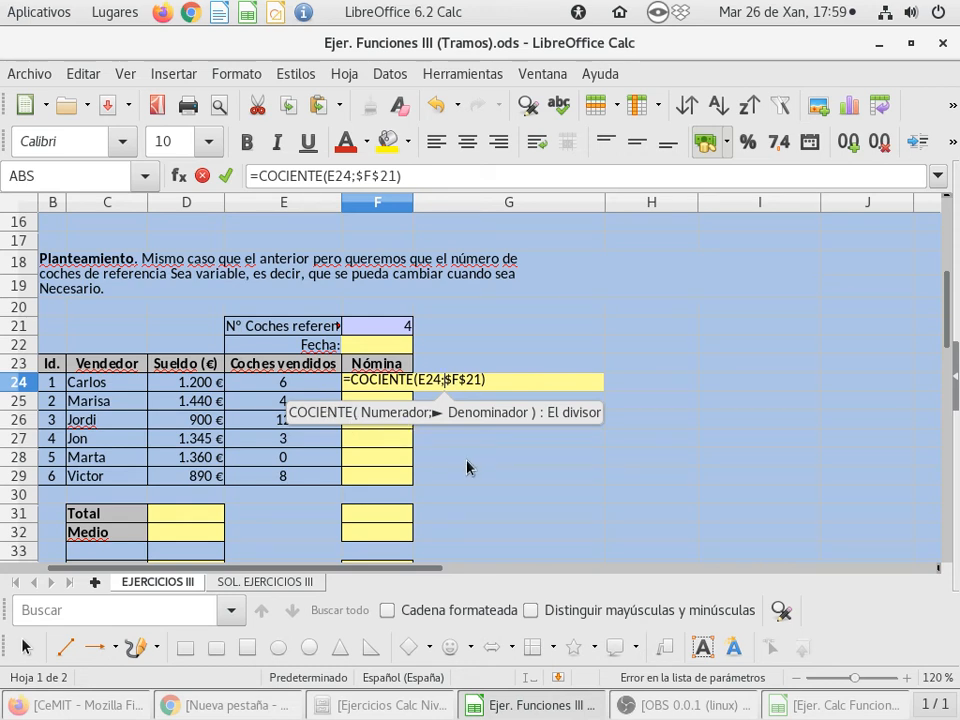
pyautogui.press('Return')
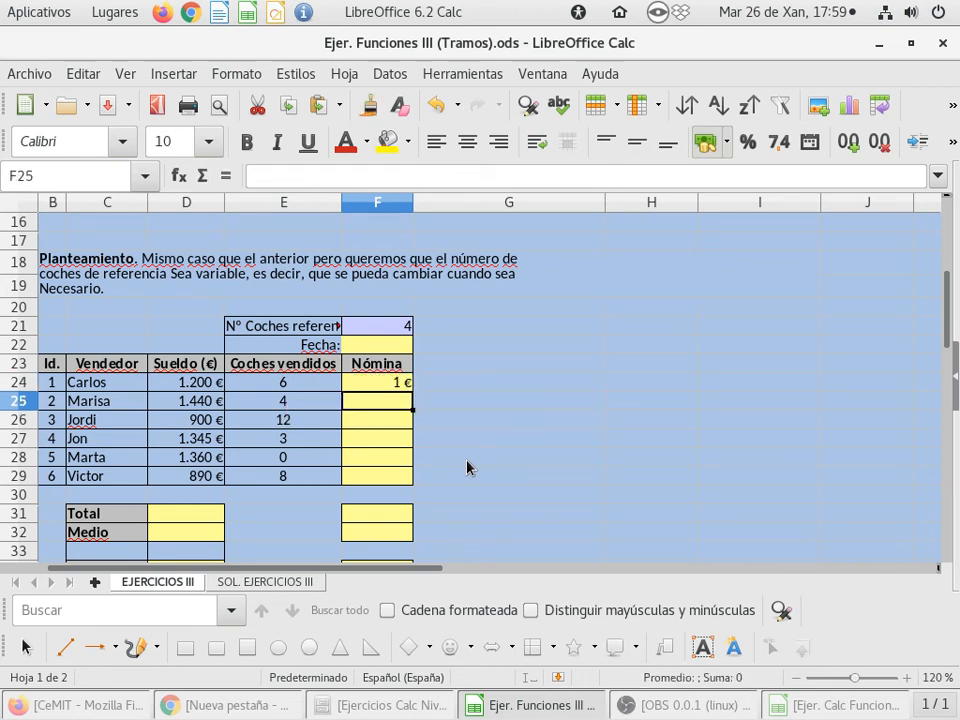
pyautogui.press('Up')
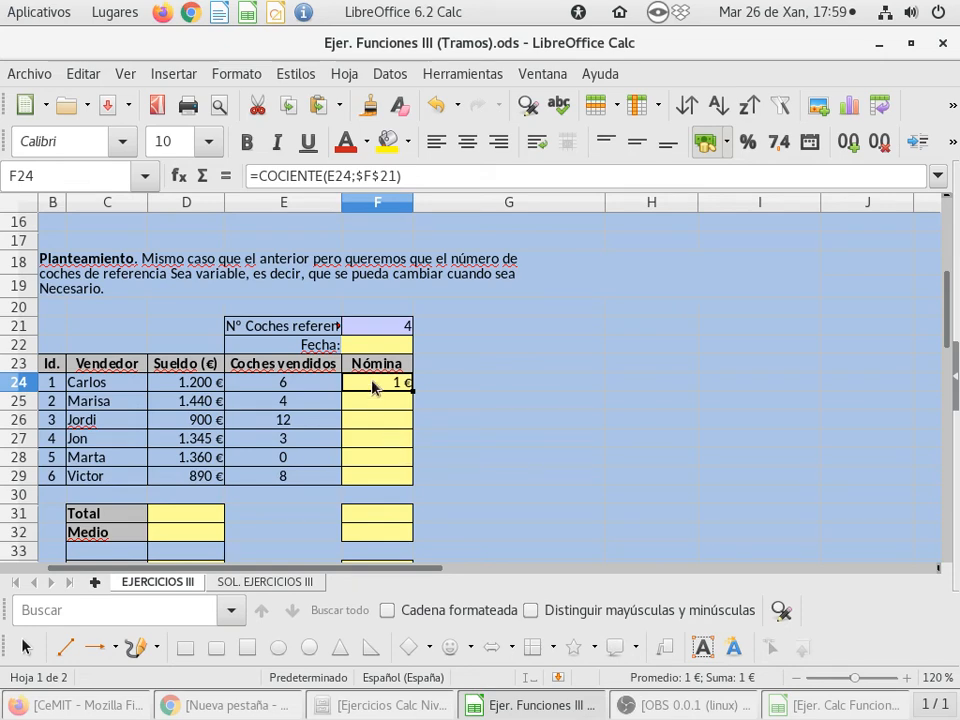
# Format the Nómina cells F24:F29 with the Número category in Estandar format
pyautogui.moveTo(375, 388); pyautogui.dragTo(374, 485)
pyautogui.rightClick(373, 485)
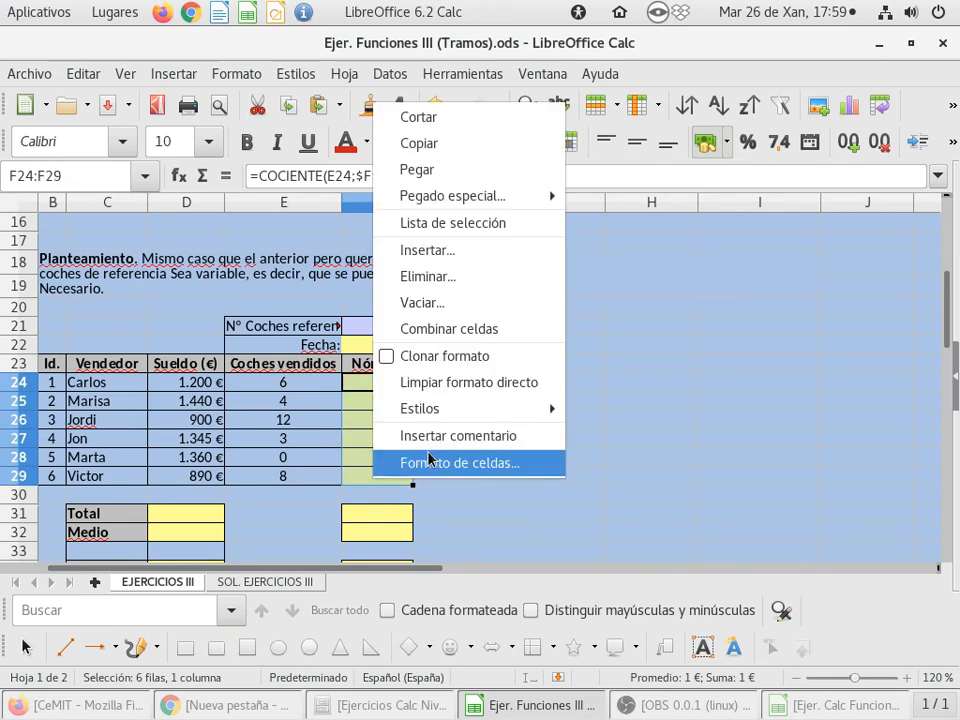
pyautogui.click(428, 462)
pyautogui.click(167, 272)
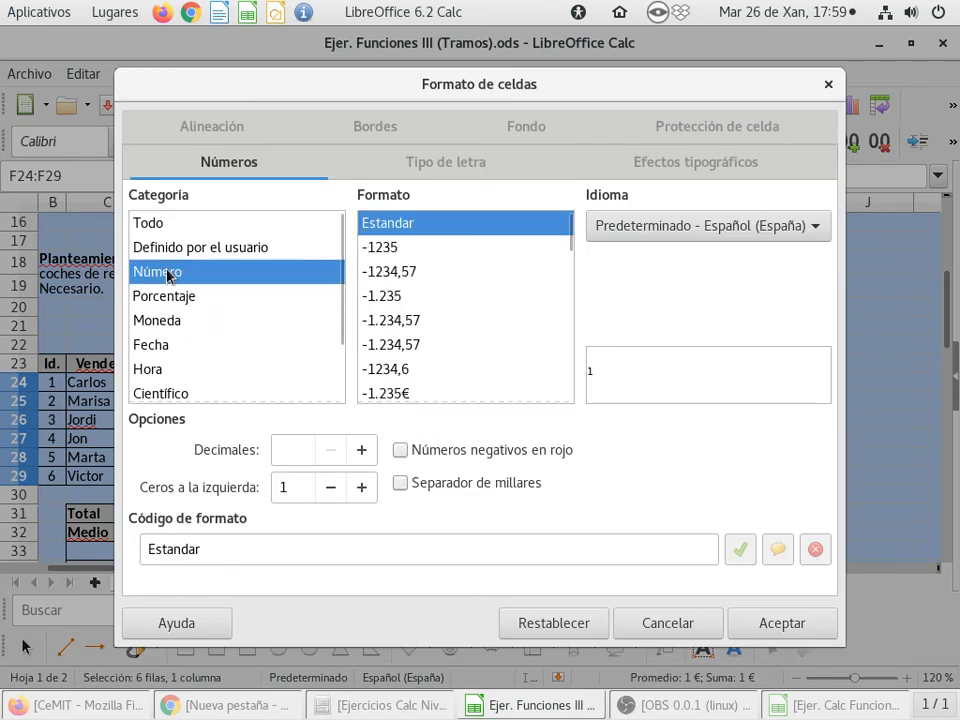
pyautogui.click(797, 623)
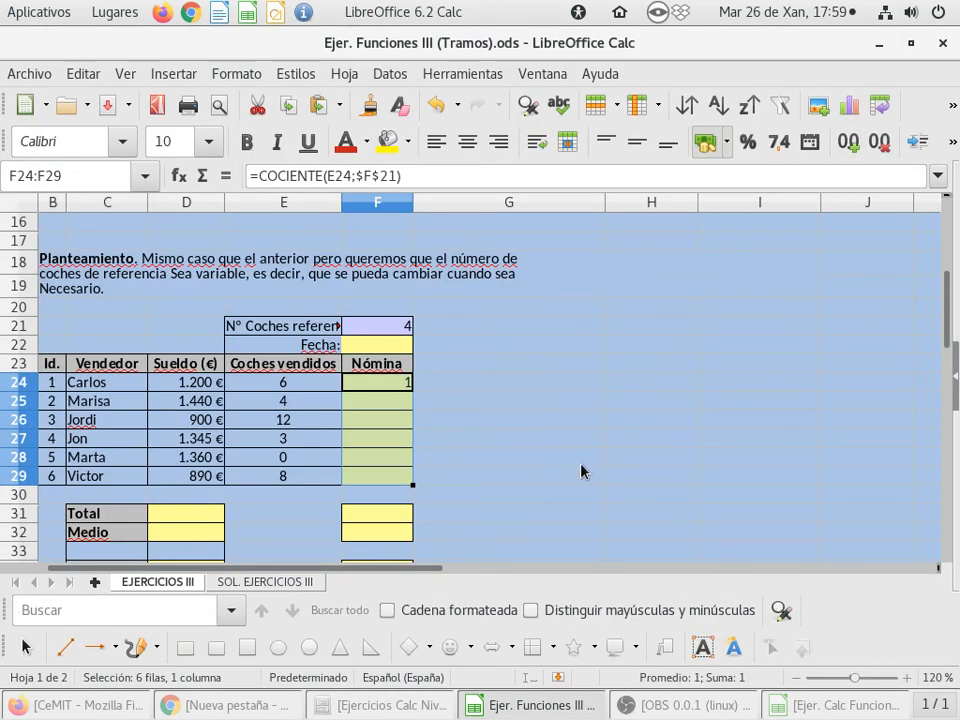
# Extend F24's formula to =D24+COCIENTE(E24;$F$21)*200 and fill it down through F29
pyautogui.doubleClick(371, 386)
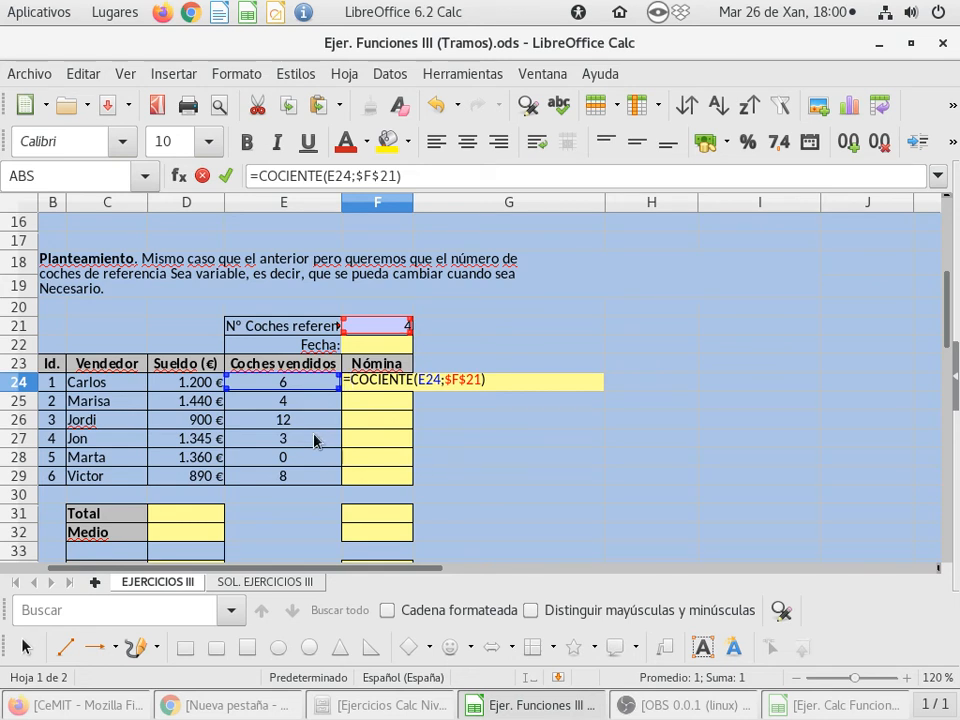
pyautogui.click(190, 384)
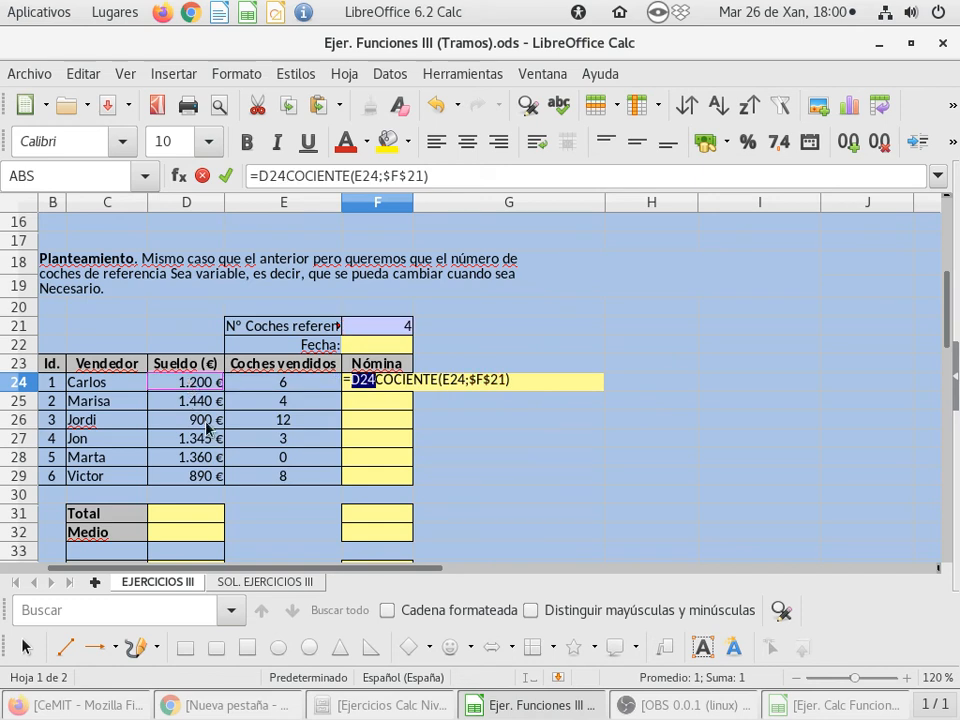
pyautogui.write('+')
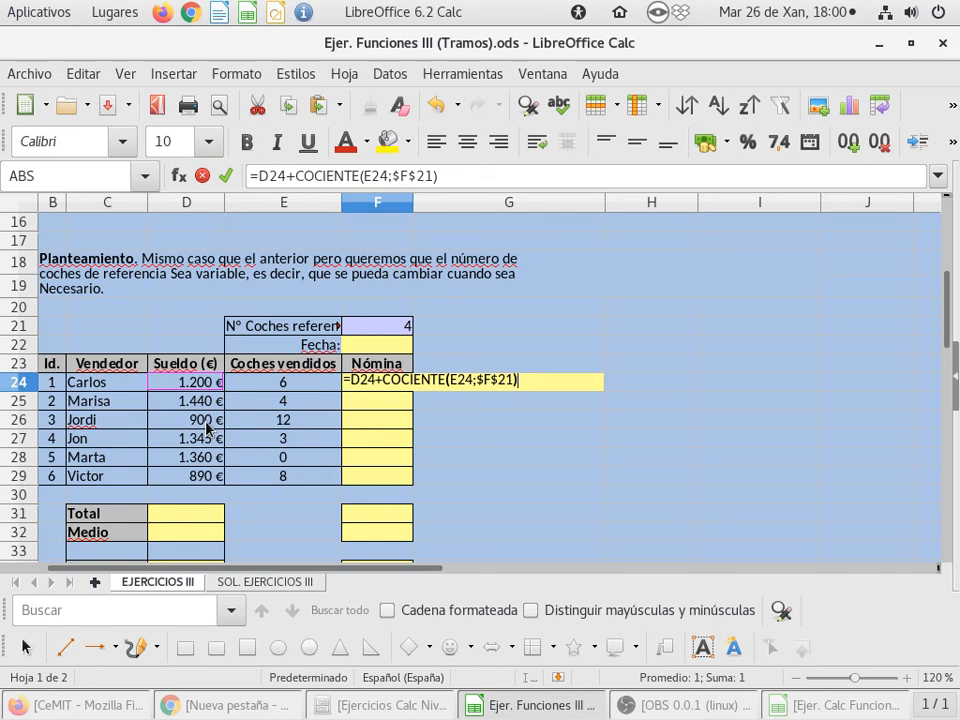
pyautogui.write('*200')
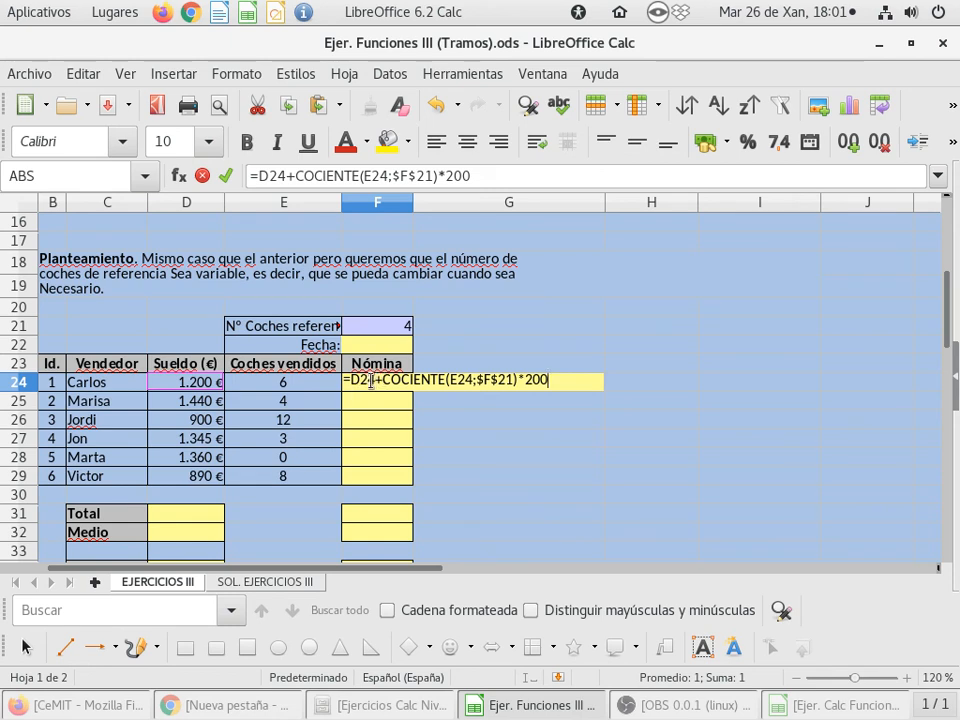
pyautogui.press('Return')
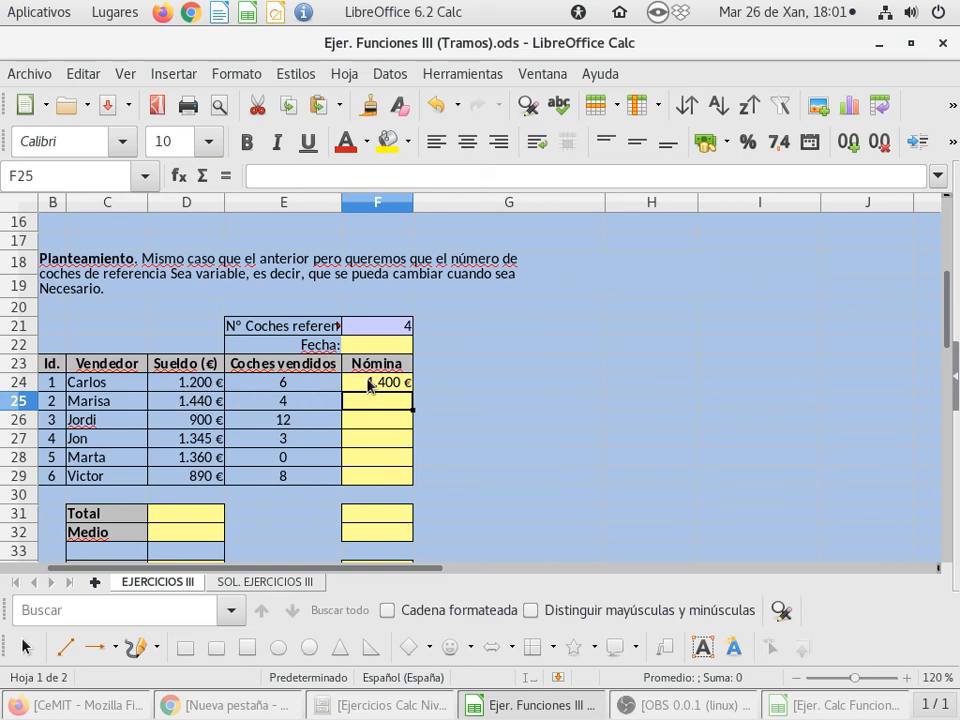
pyautogui.click(401, 384)
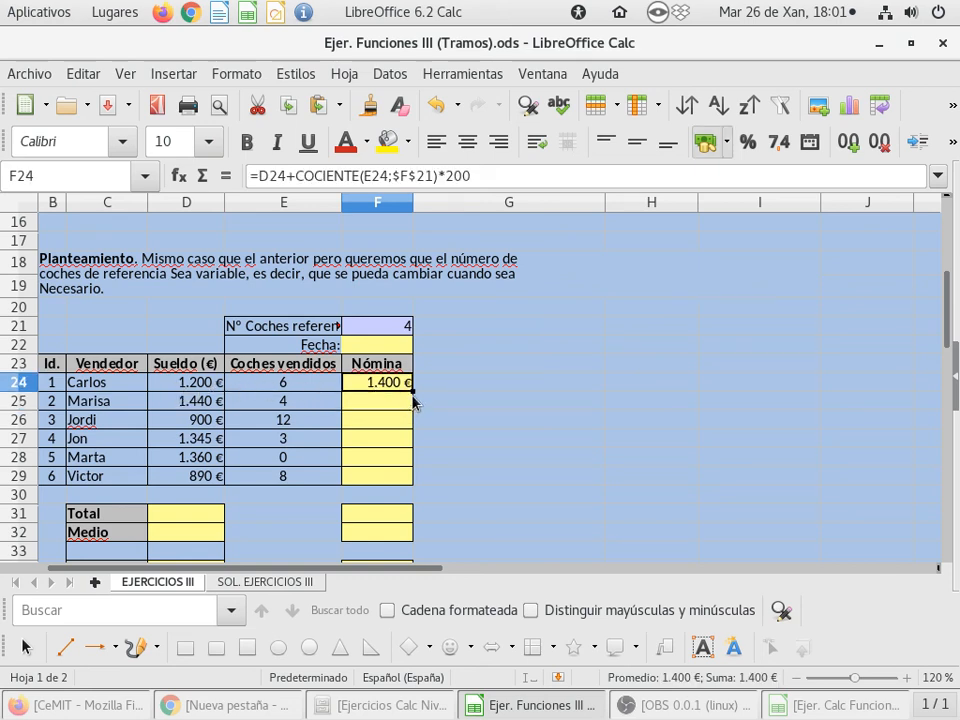
pyautogui.moveTo(411, 390); pyautogui.dragTo(408, 482)
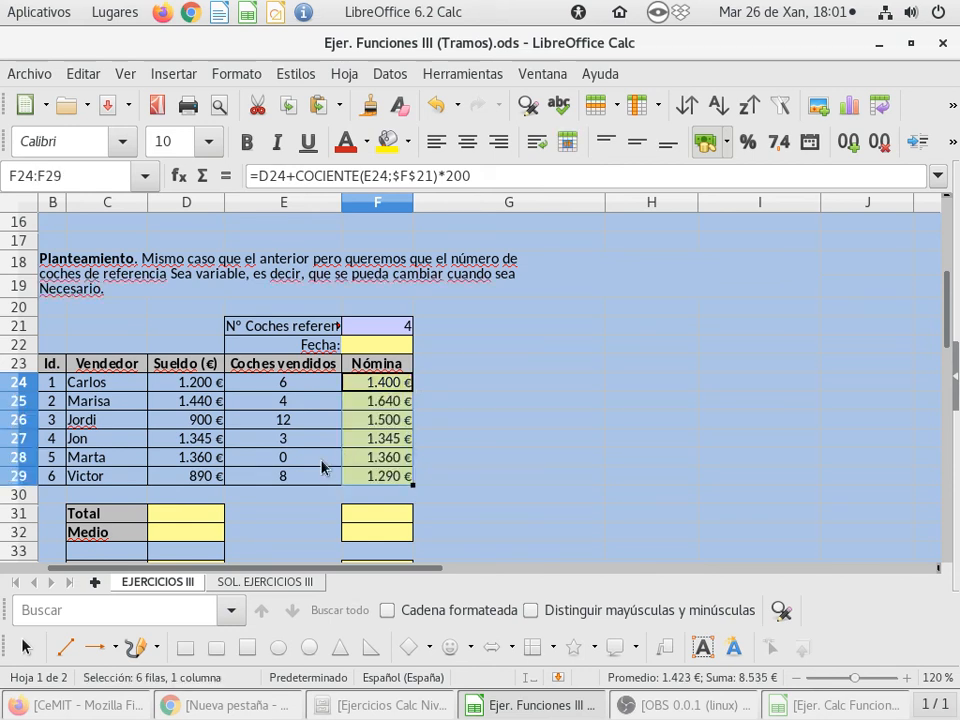
# Check the filled Nómina formulas against the cars sold in rows 25 to 29, and review the summary rows below the table
pyautogui.click(359, 401)
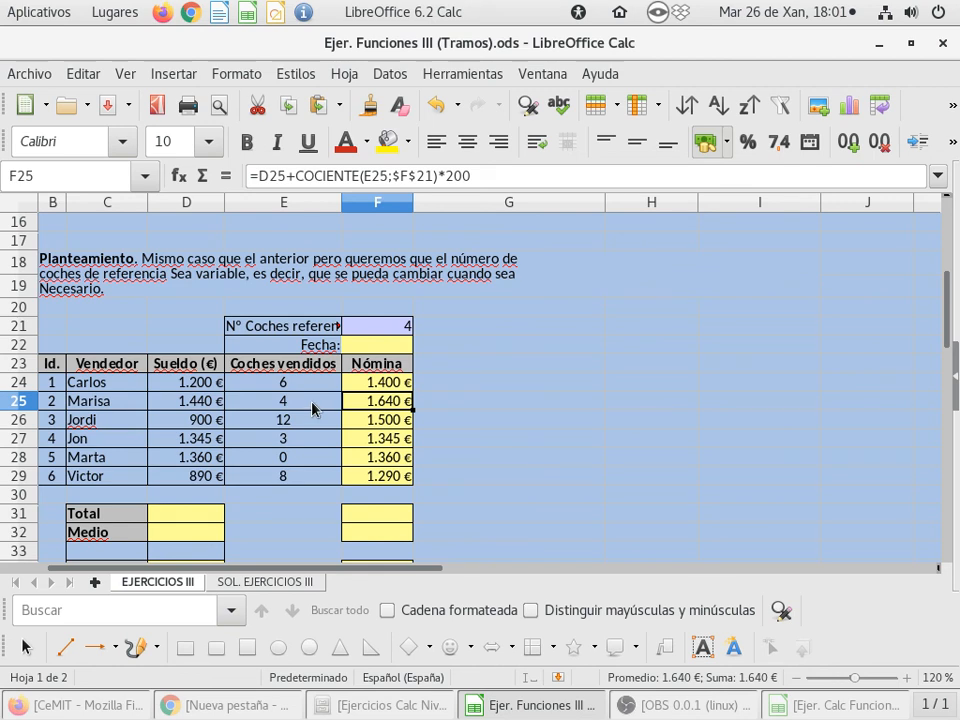
pyautogui.click(313, 408)
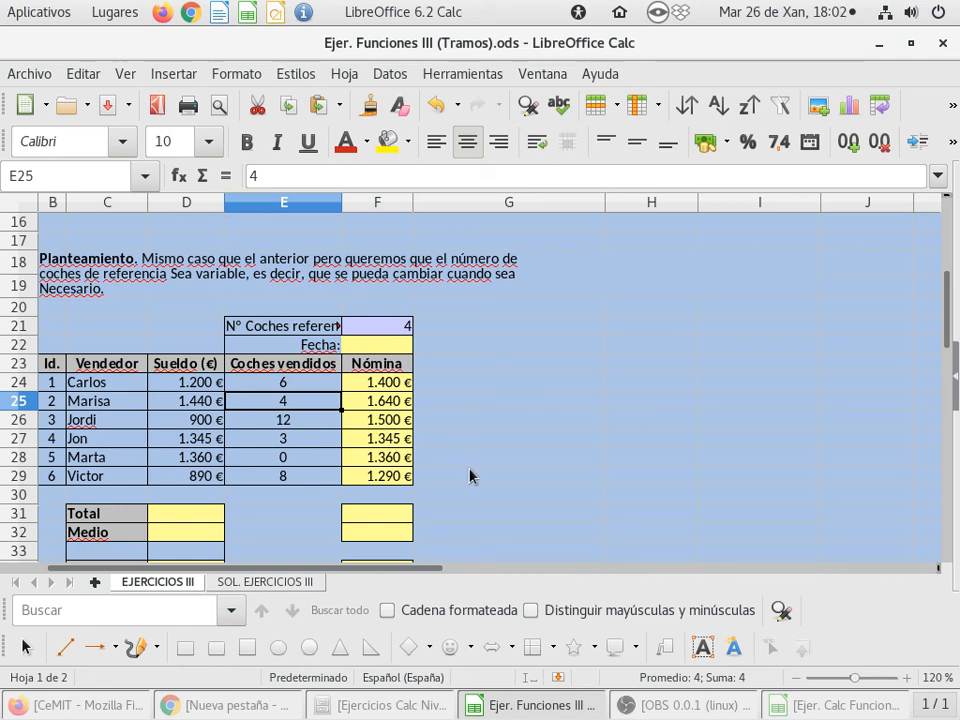
pyautogui.click(313, 428)
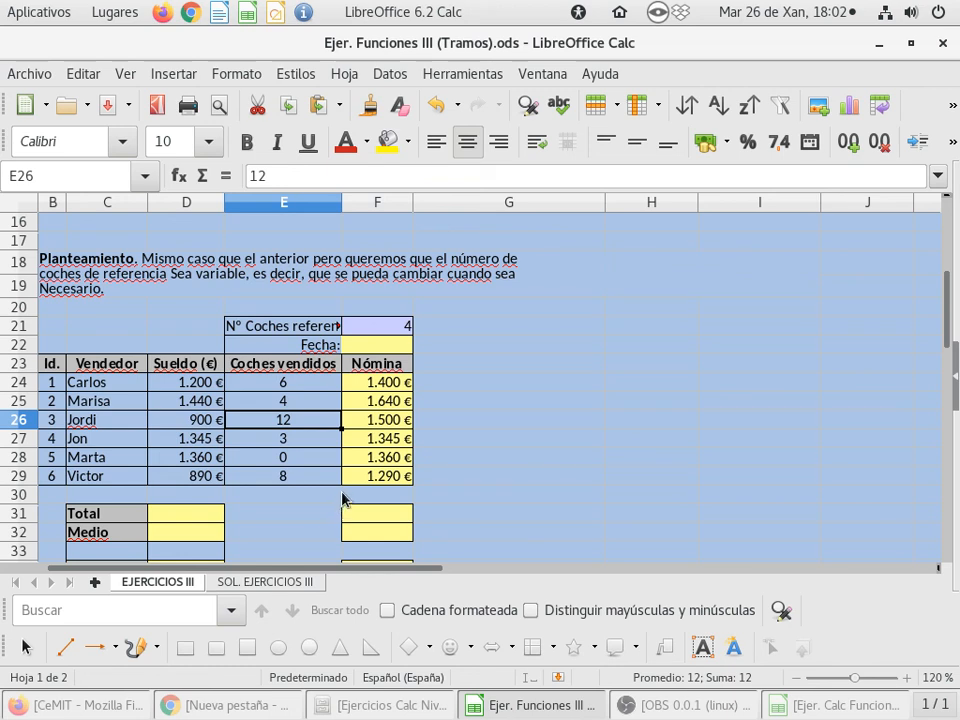
pyautogui.click(321, 442)
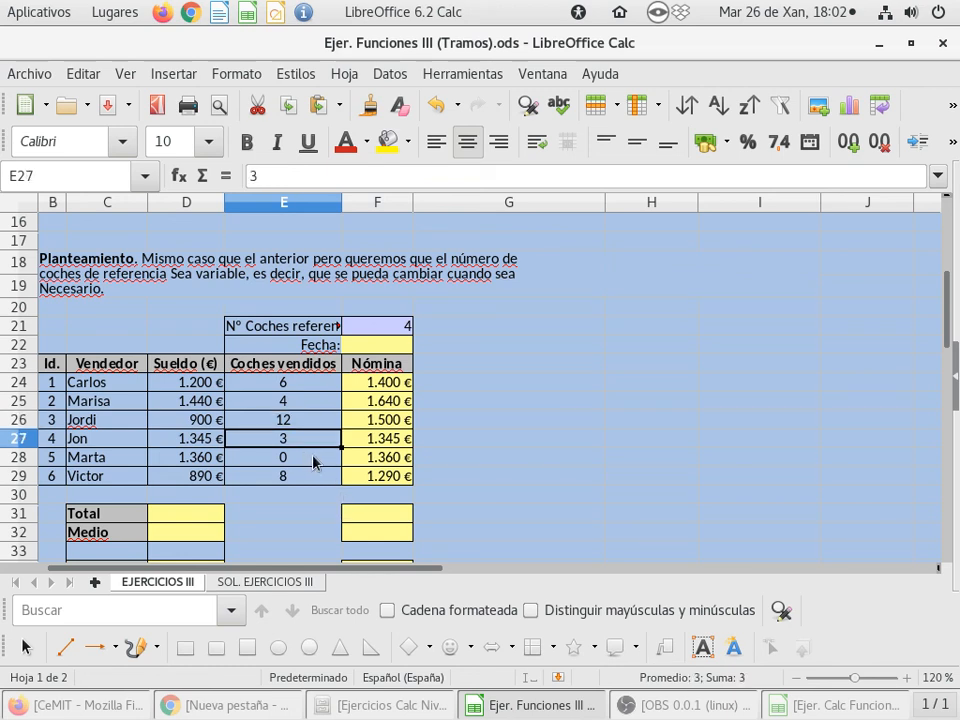
pyautogui.click(313, 462)
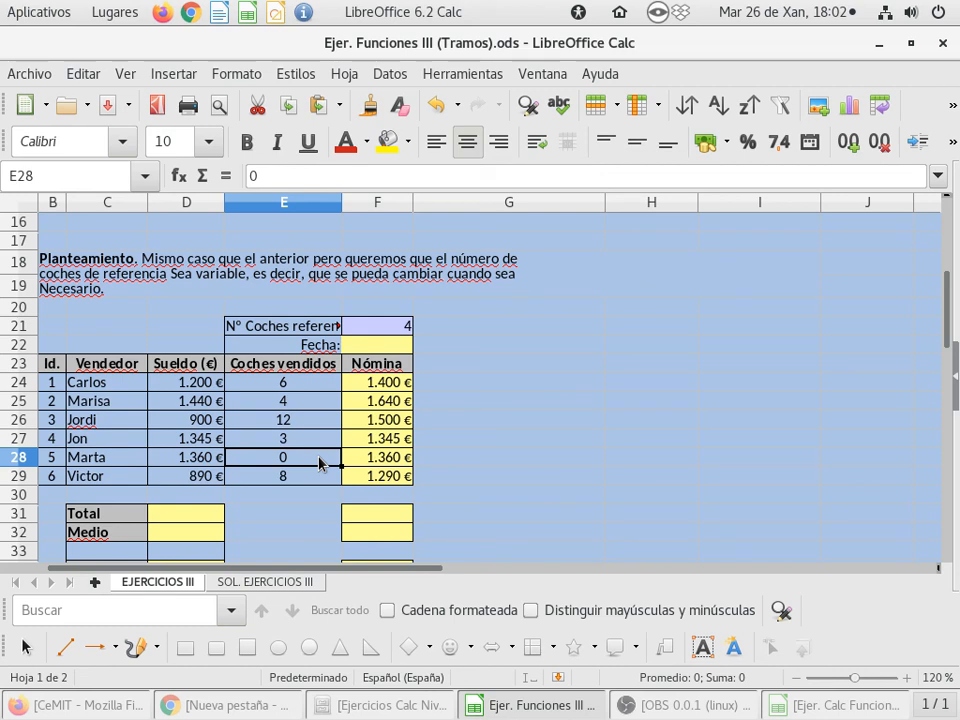
pyautogui.click(319, 477)
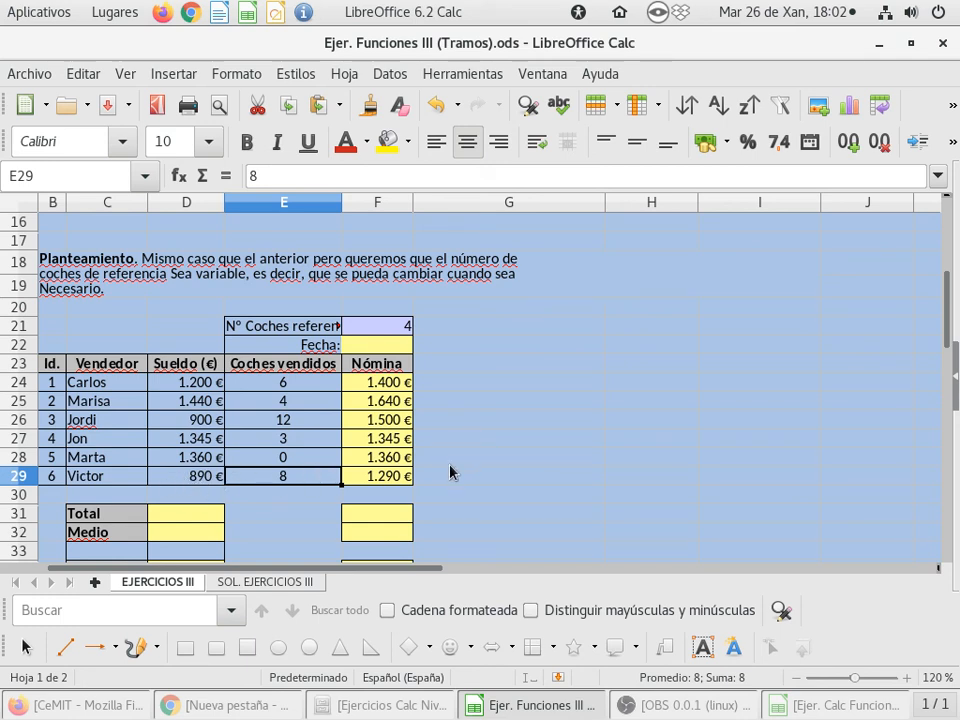
pyautogui.doubleClick(384, 478)
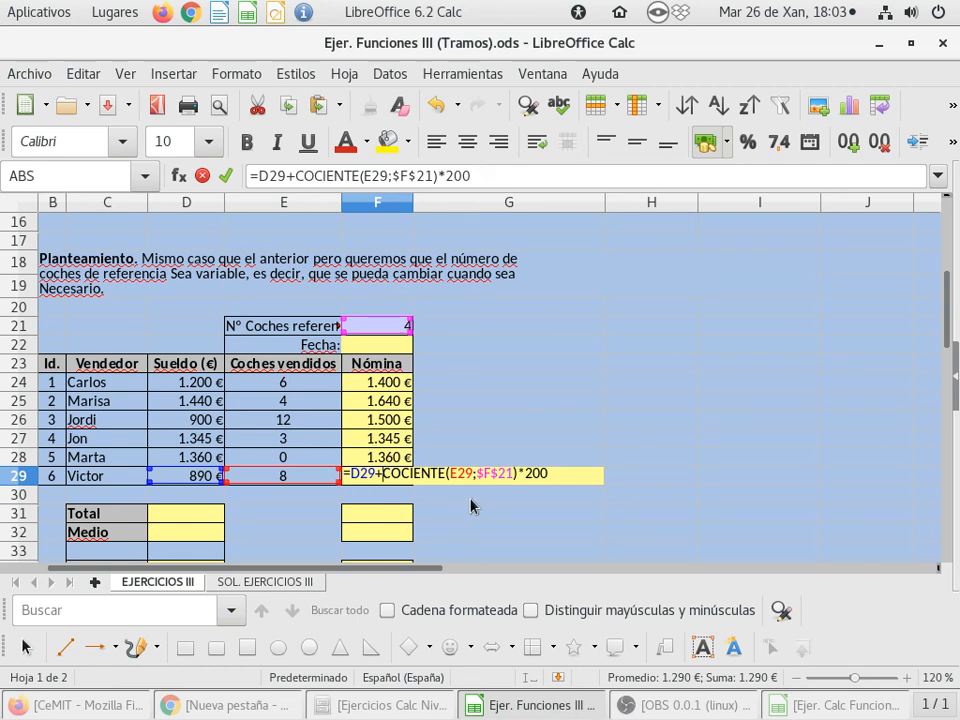
pyautogui.press('Return')
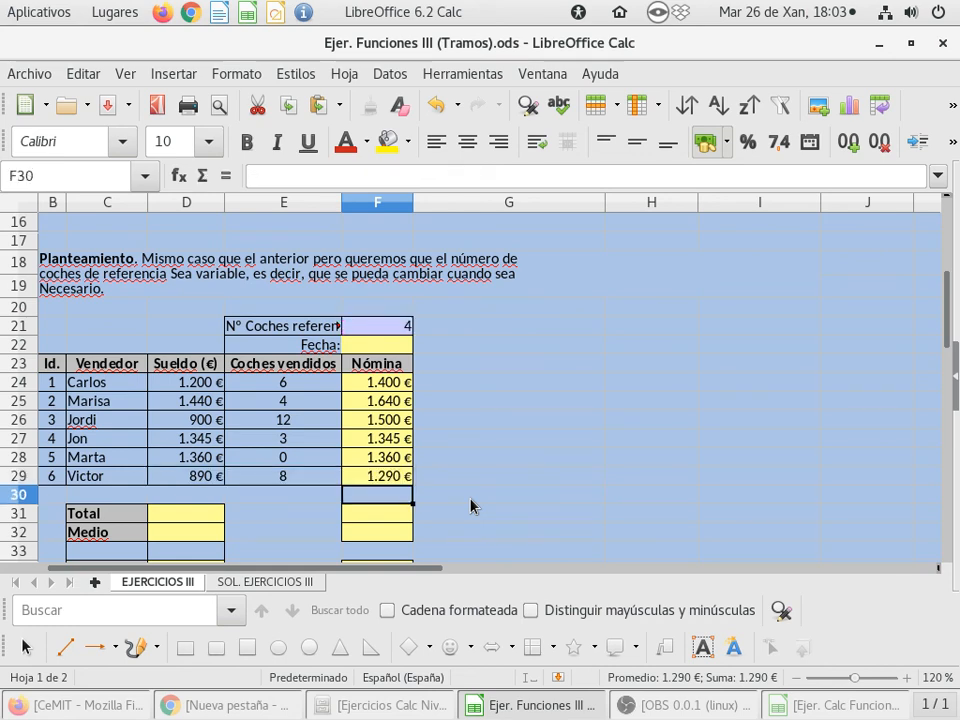
pyautogui.scroll(-1, 472, 495)
pyautogui.scroll(-2, 472, 487)
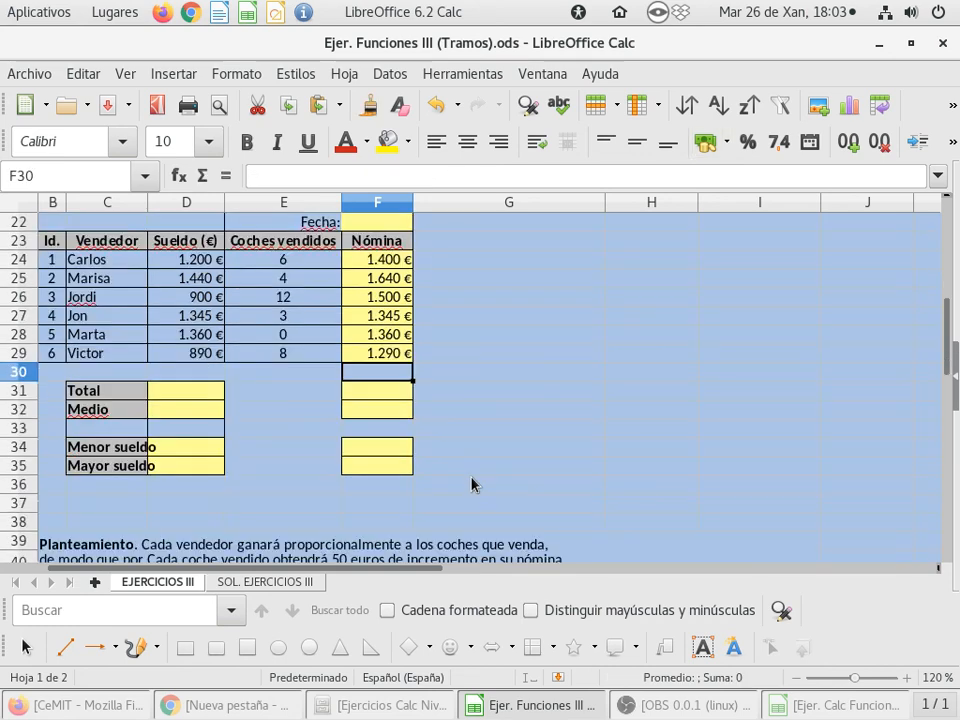
pyautogui.scroll(2, 473, 485)
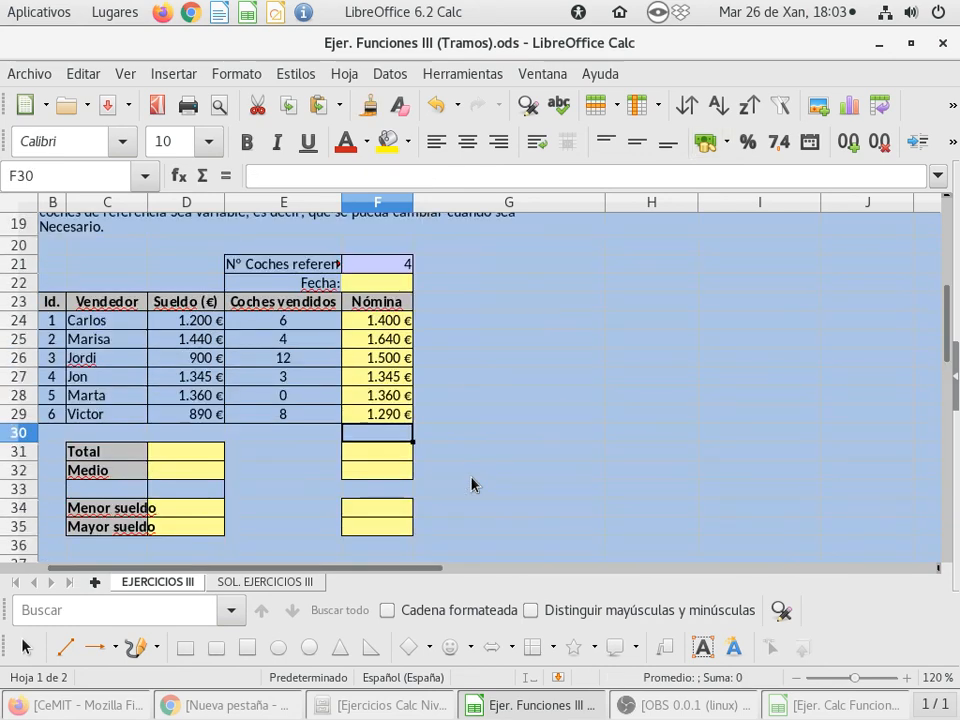
pyautogui.scroll(1, 471, 484)
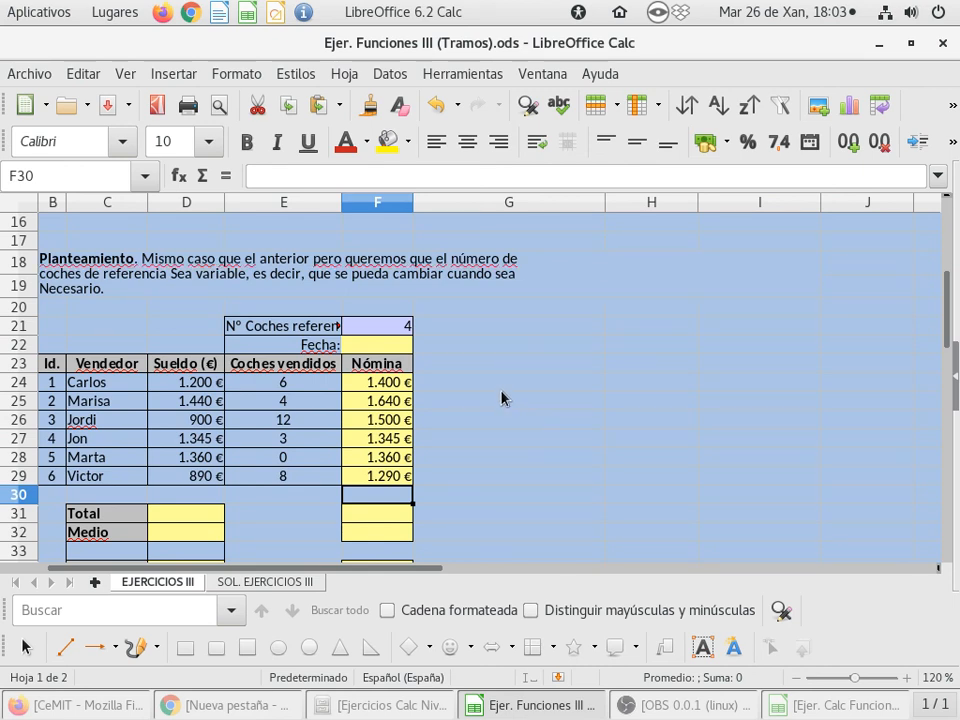